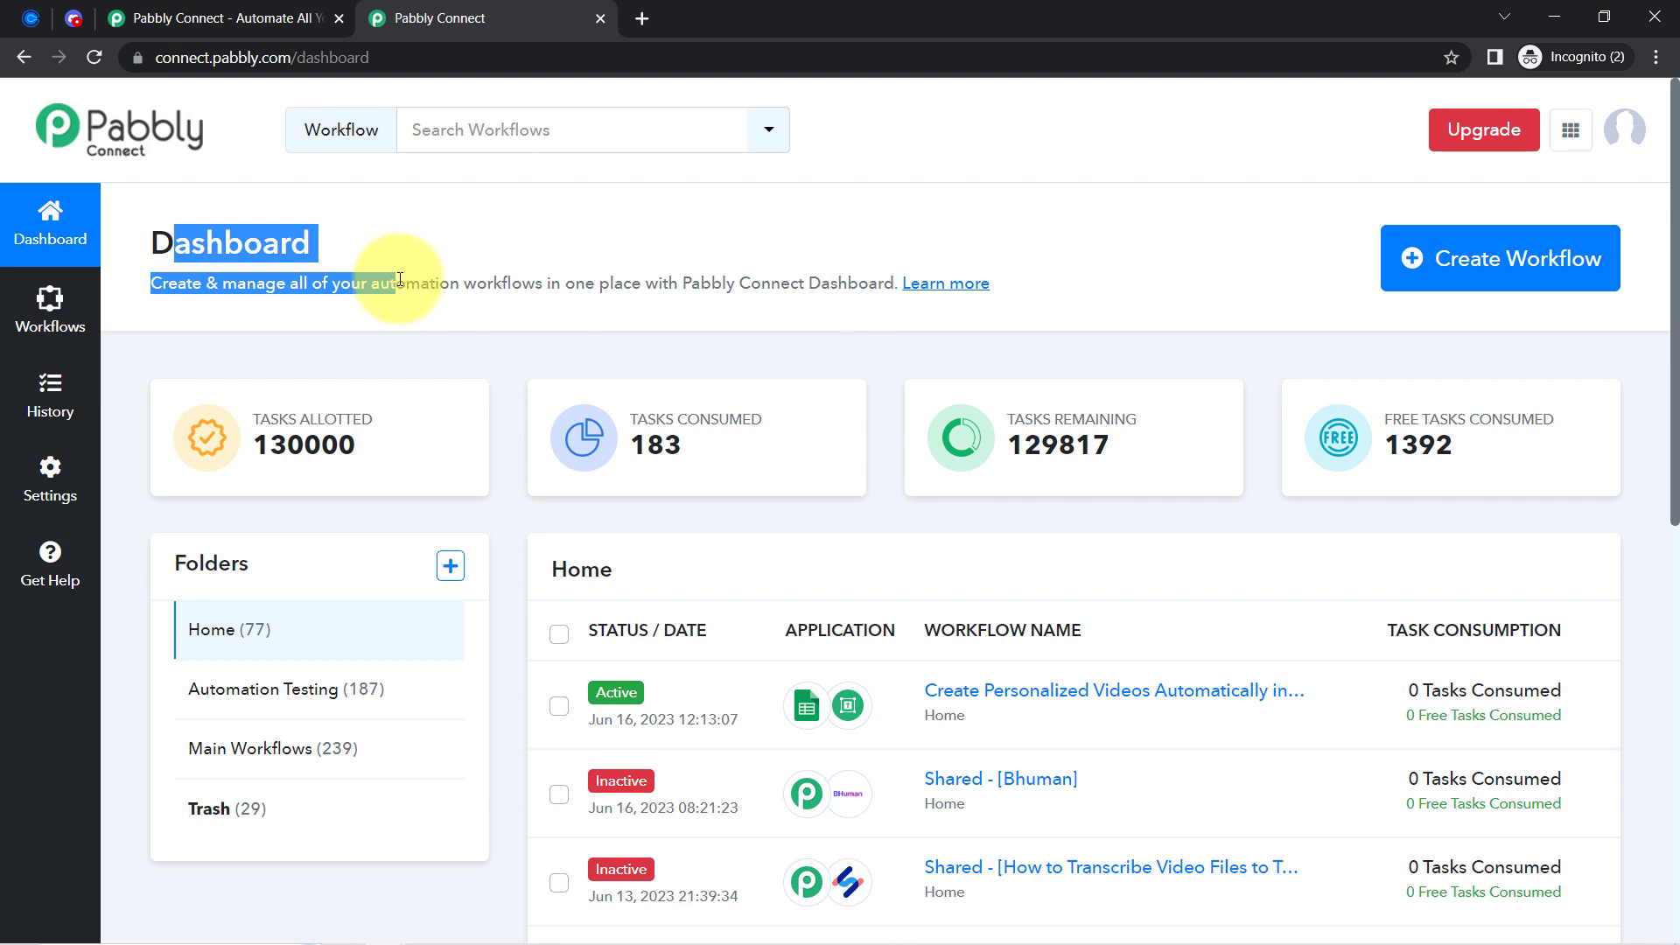
View the Pabbly Connect landing page, dismissing its lifetime offer popup, and return to the Pabbly Connect dashboard.
left_click(245, 8)
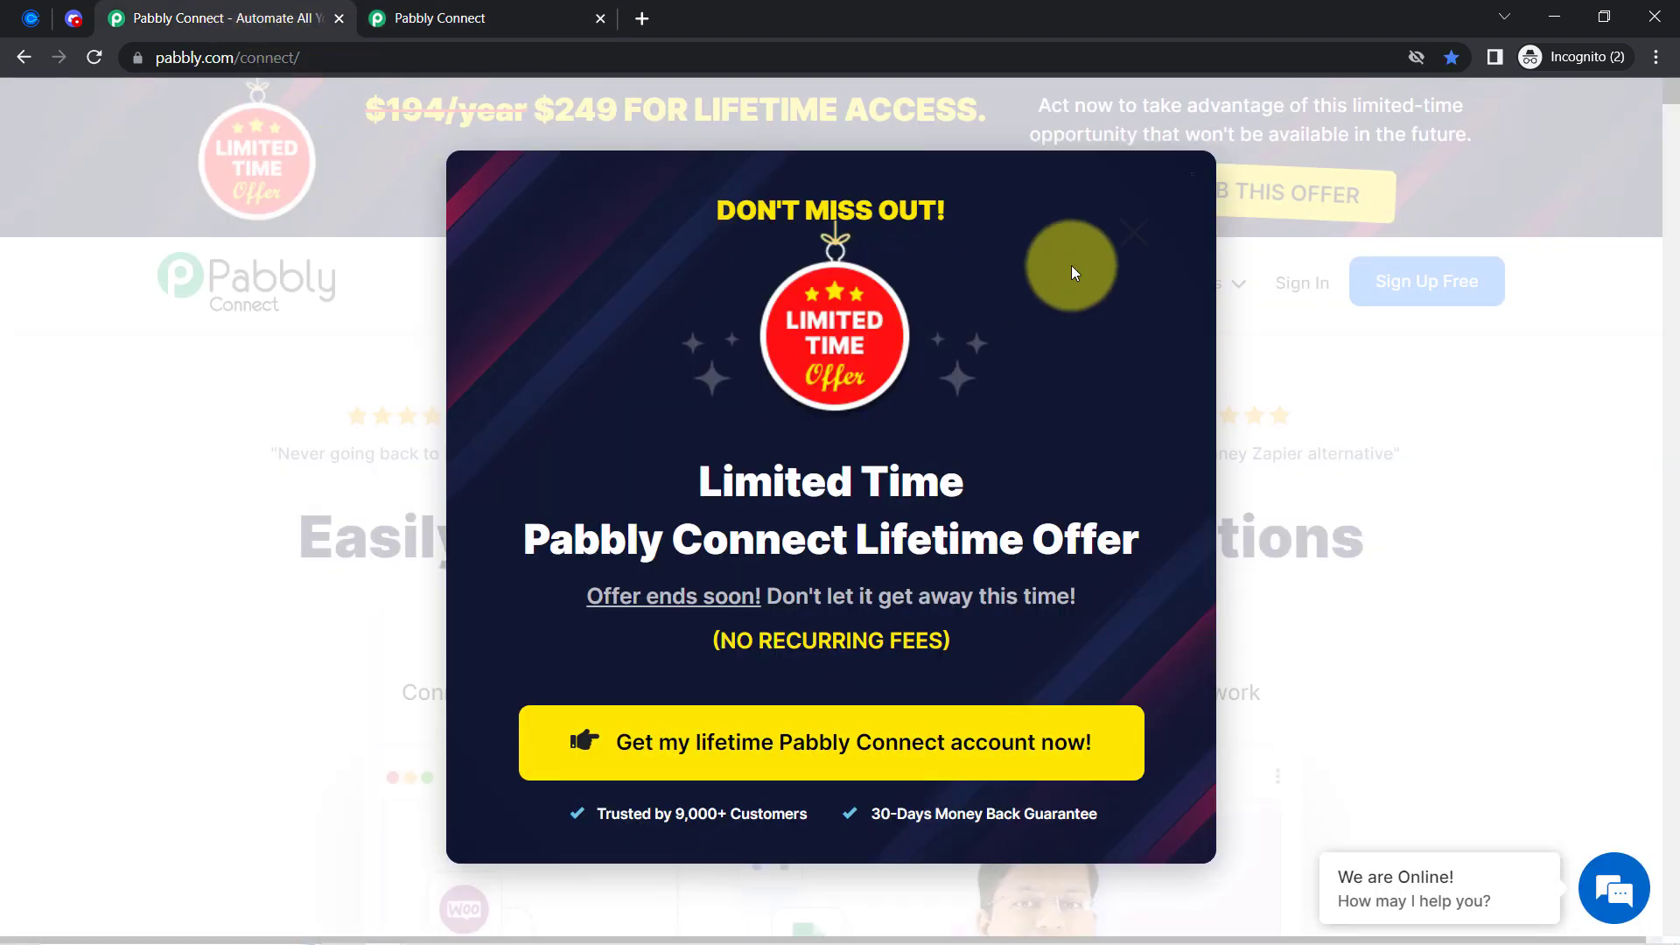
left_click(1136, 233)
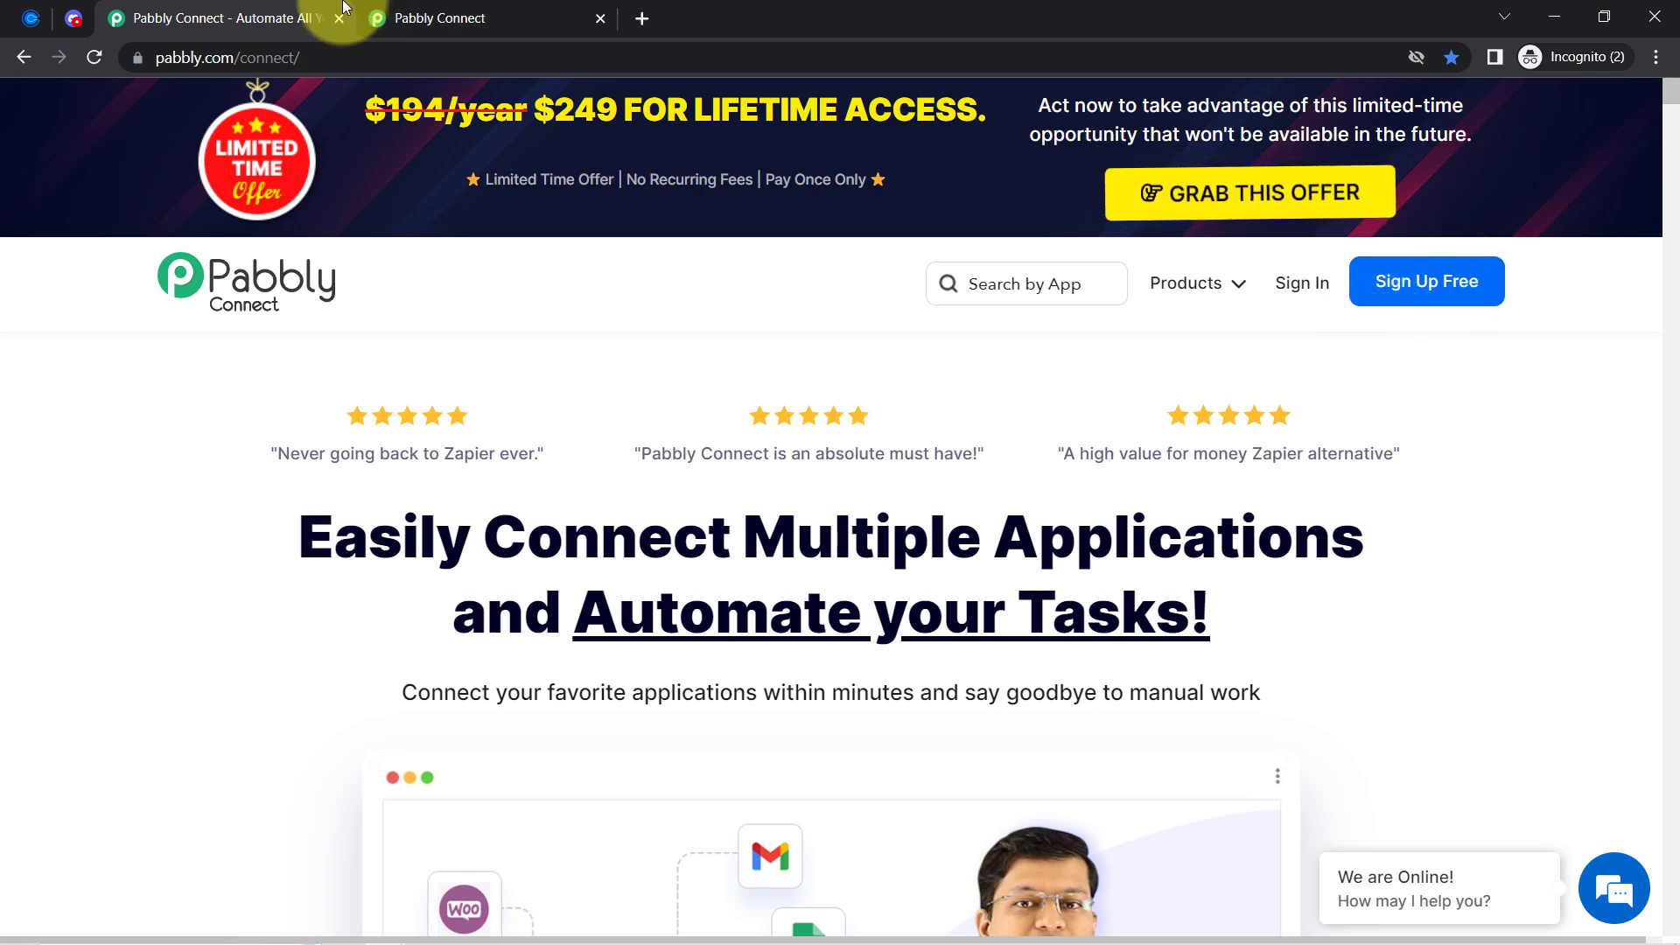
left_click(399, 18)
left_click(265, 241)
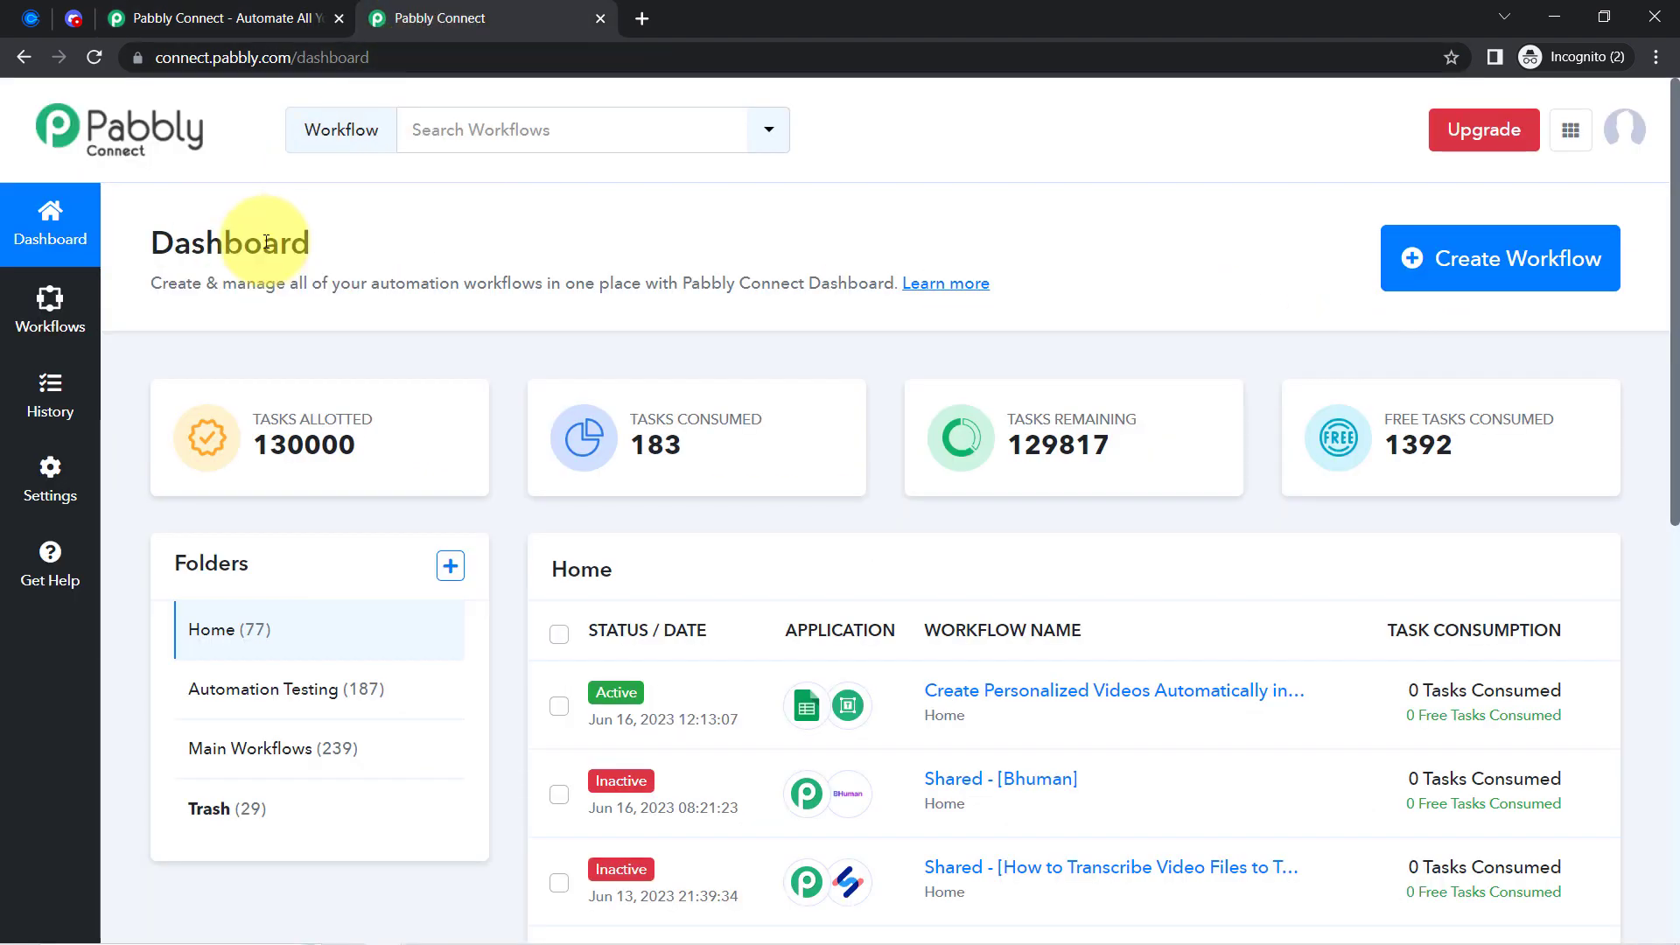
left_click_drag(175, 242, 429, 277)
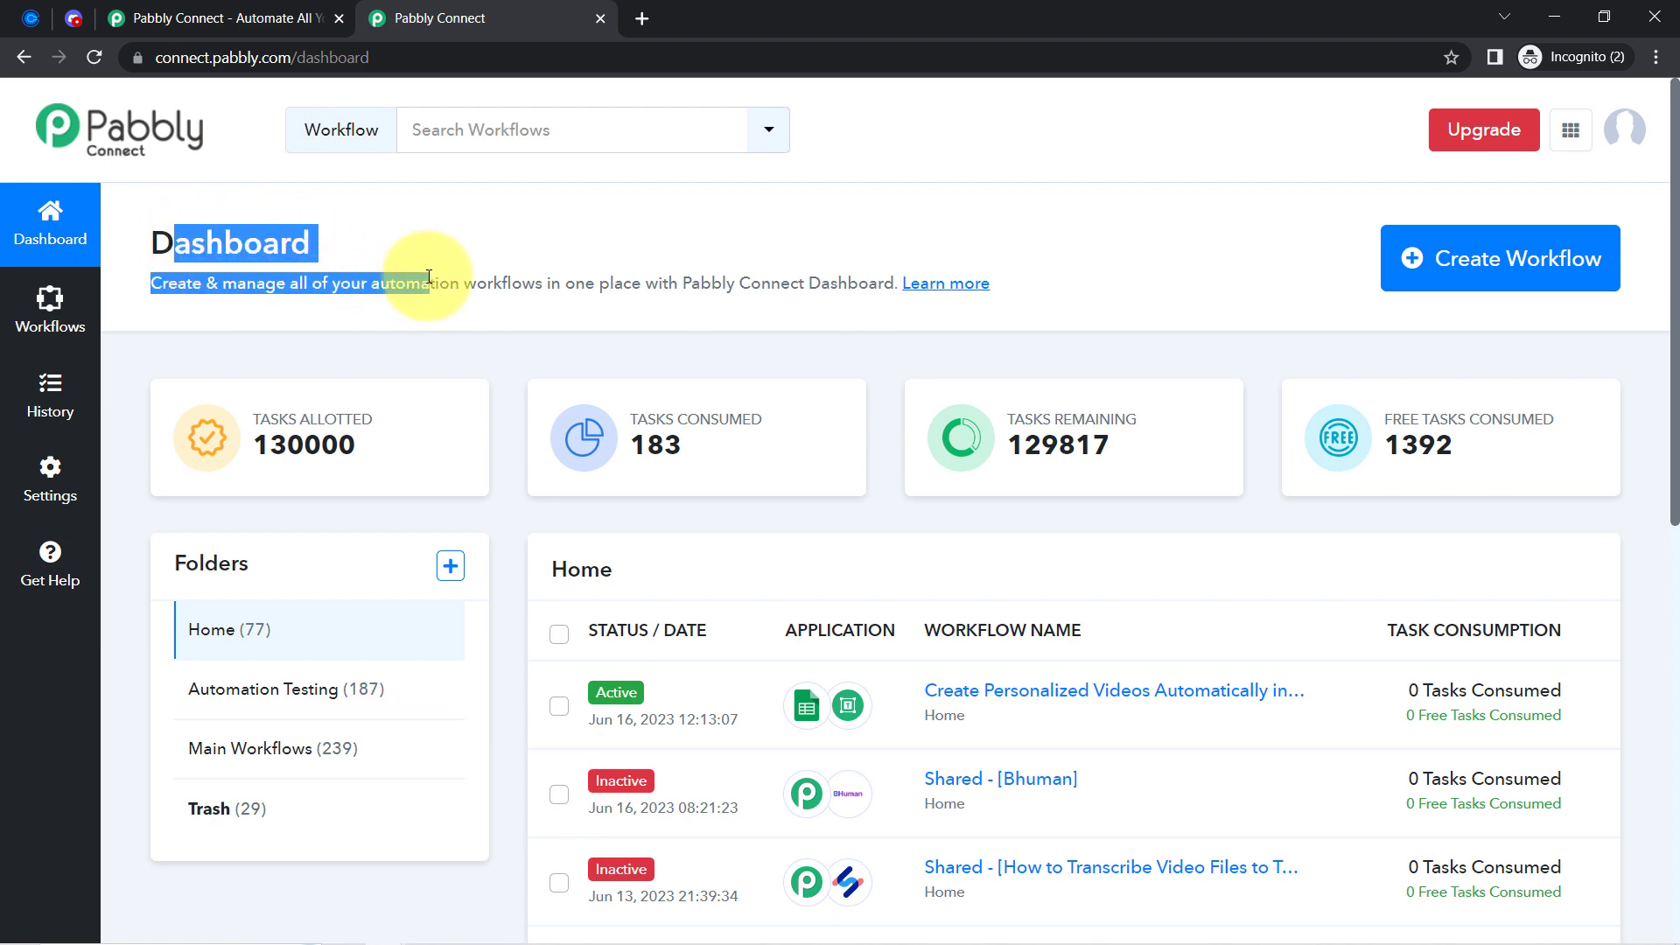
Create a new workflow named "Send Calendly Invitee to Discord Channel".
left_click(1438, 251)
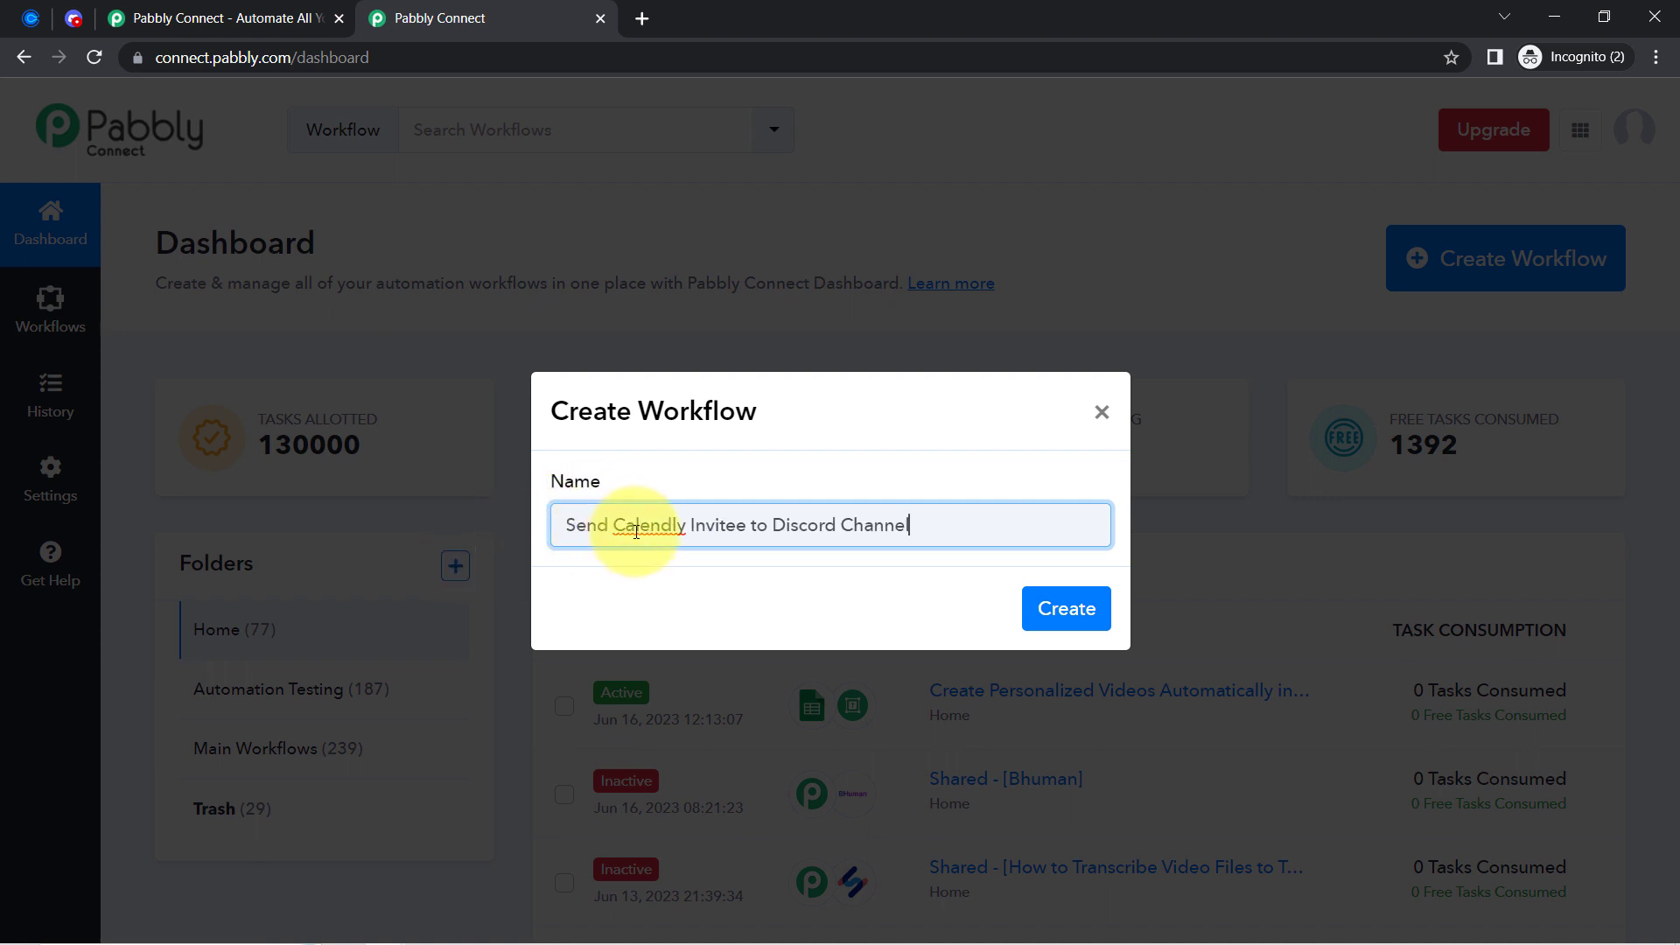
left_click_drag(621, 532, 830, 535)
left_click(842, 535)
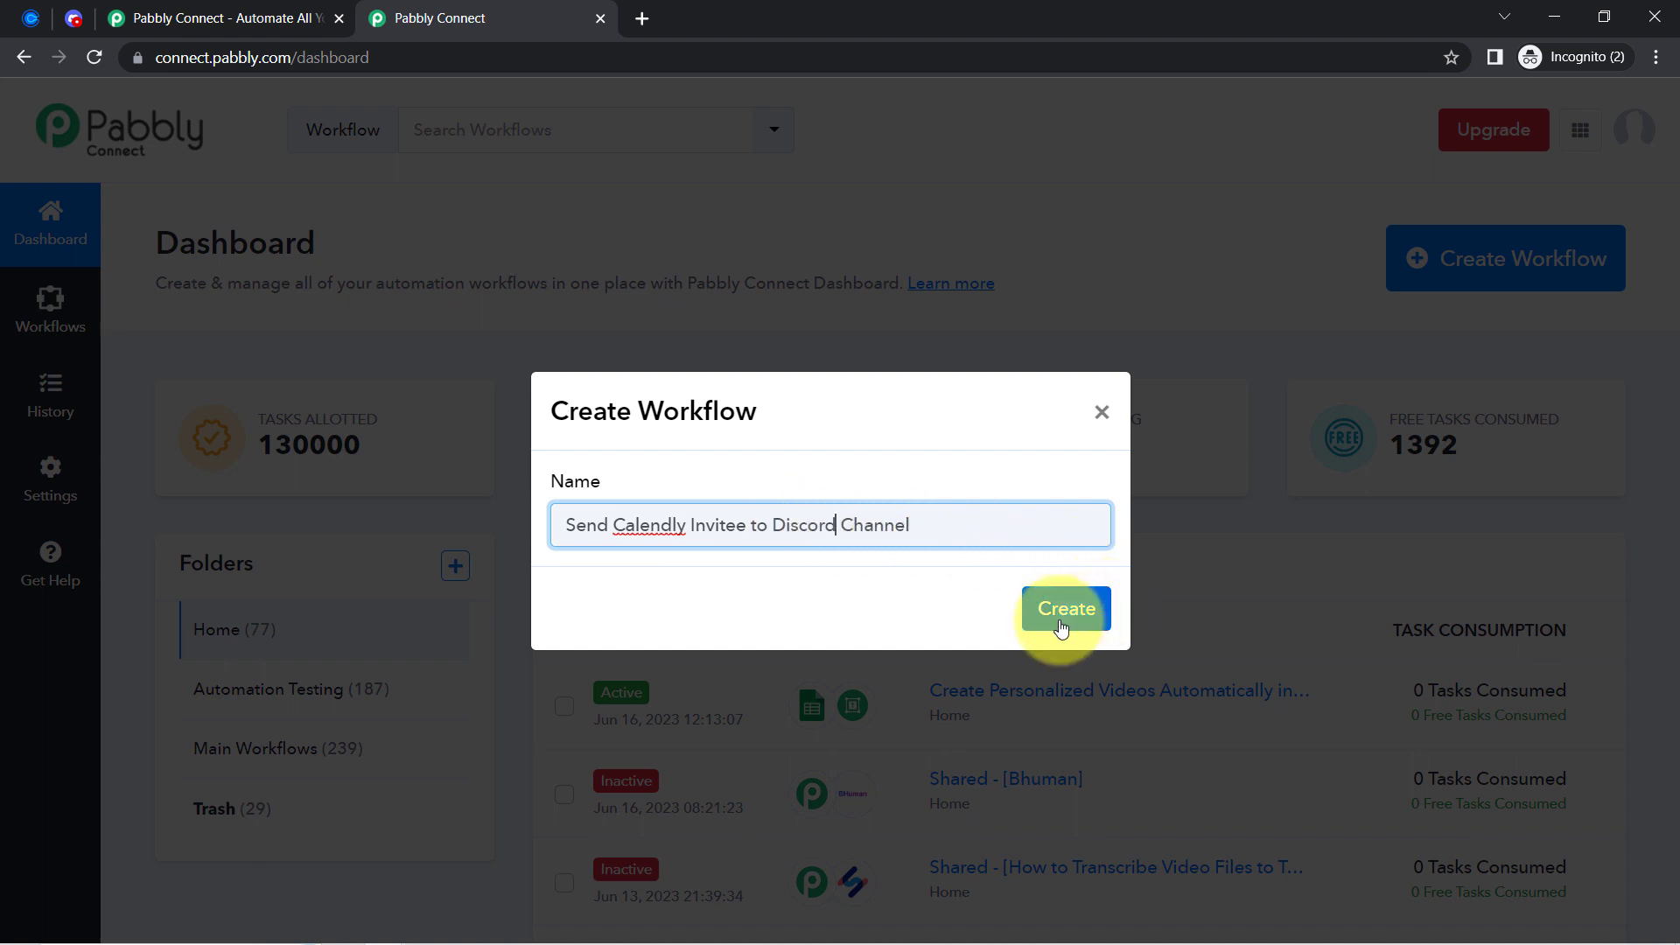
left_click(1100, 618)
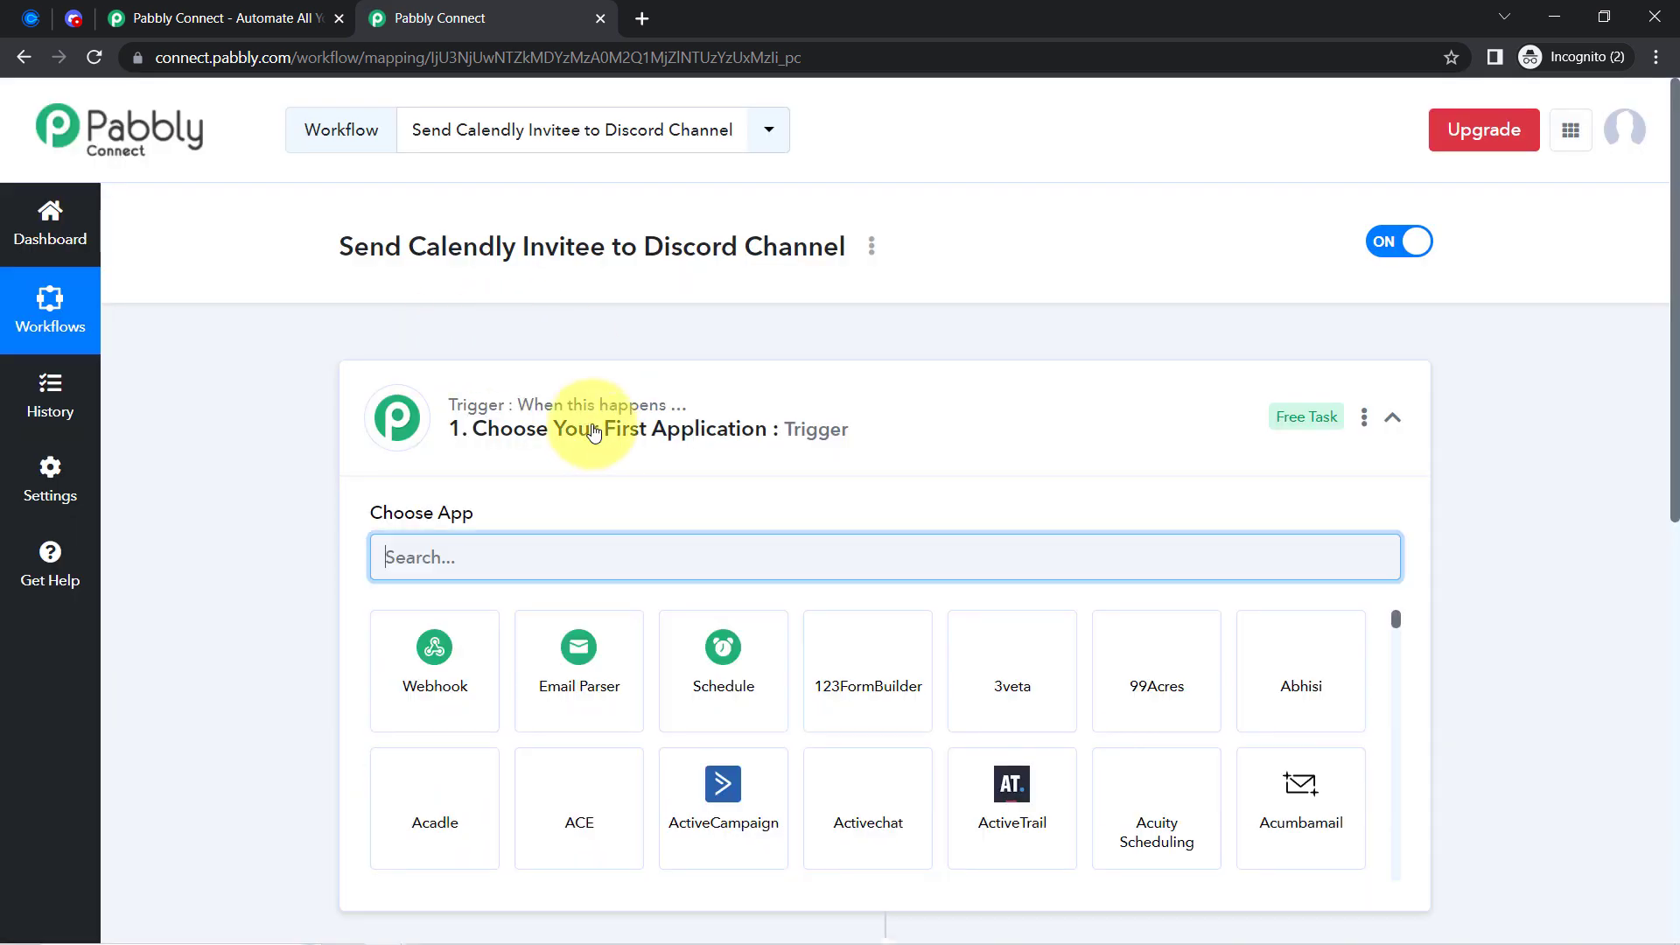
Search for "cale" in the workflow's trigger step and choose Calendly as the trigger application.
left_click(593, 432)
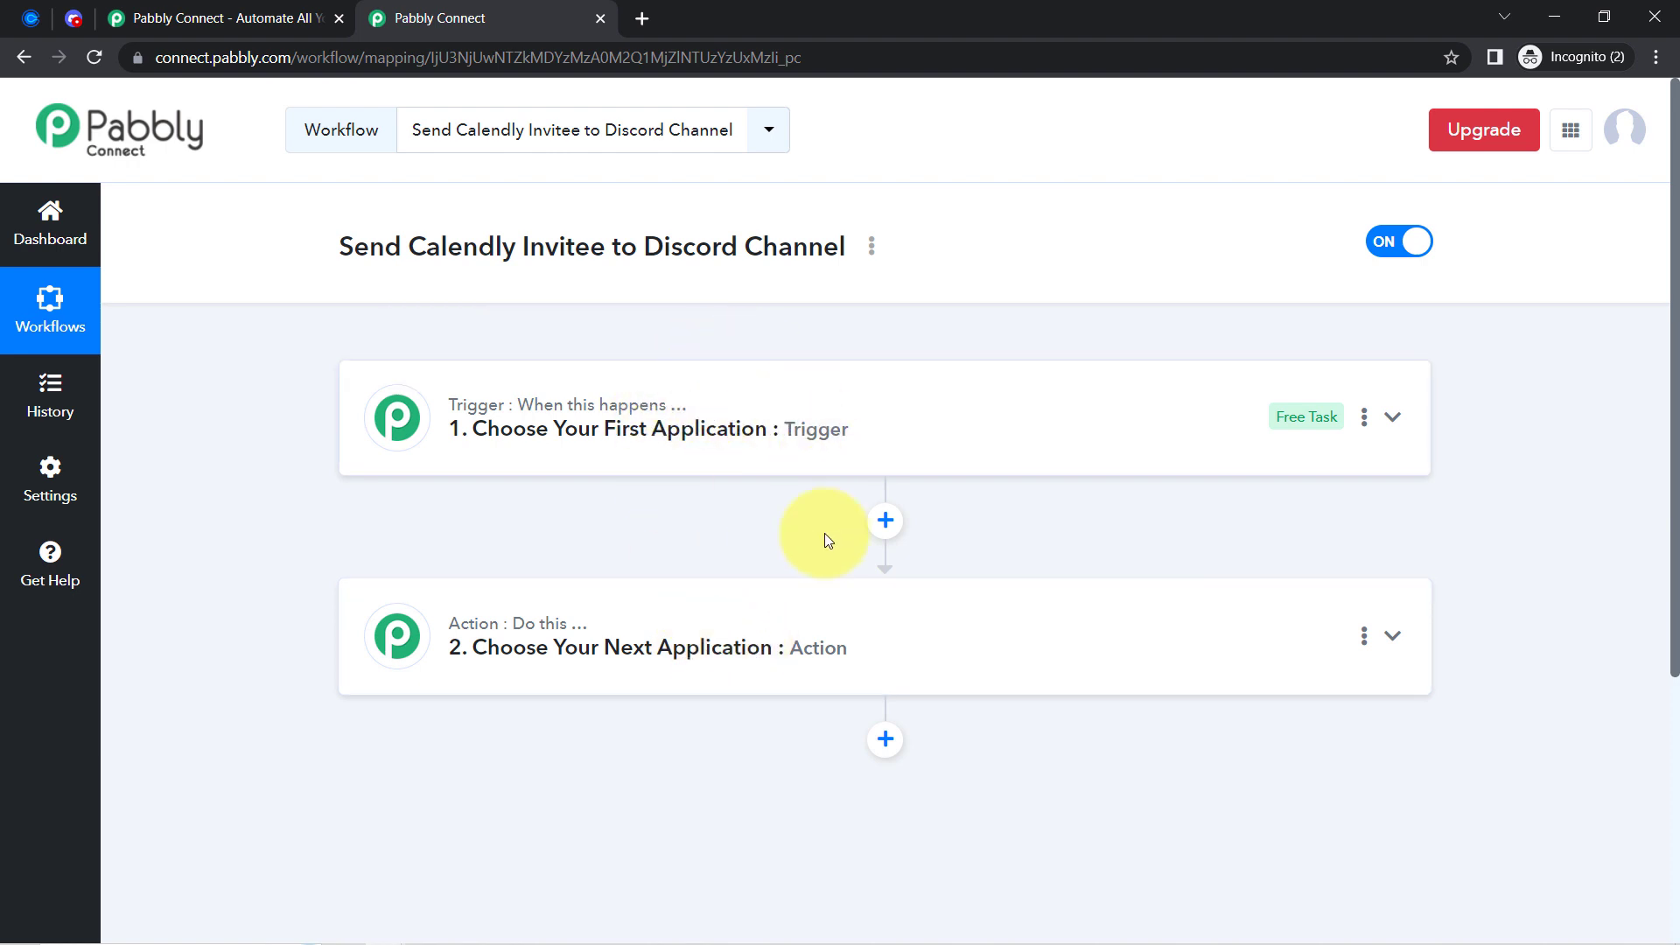
left_click(734, 398)
left_click_drag(403, 249, 739, 271)
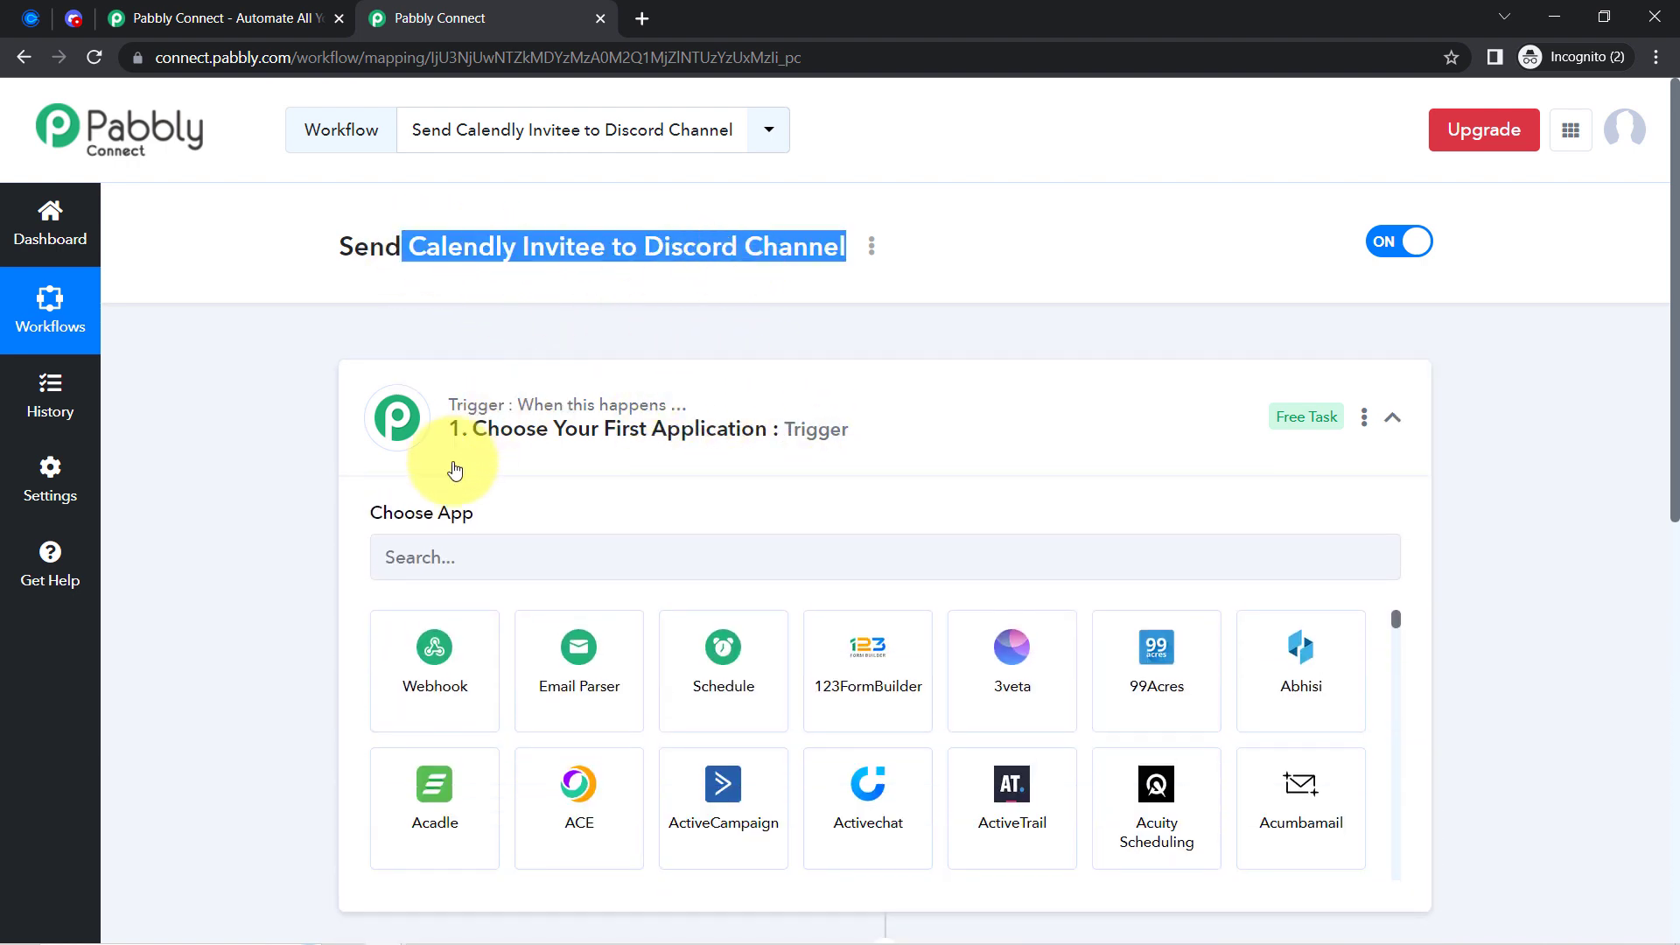
left_click(442, 574)
type("cale")
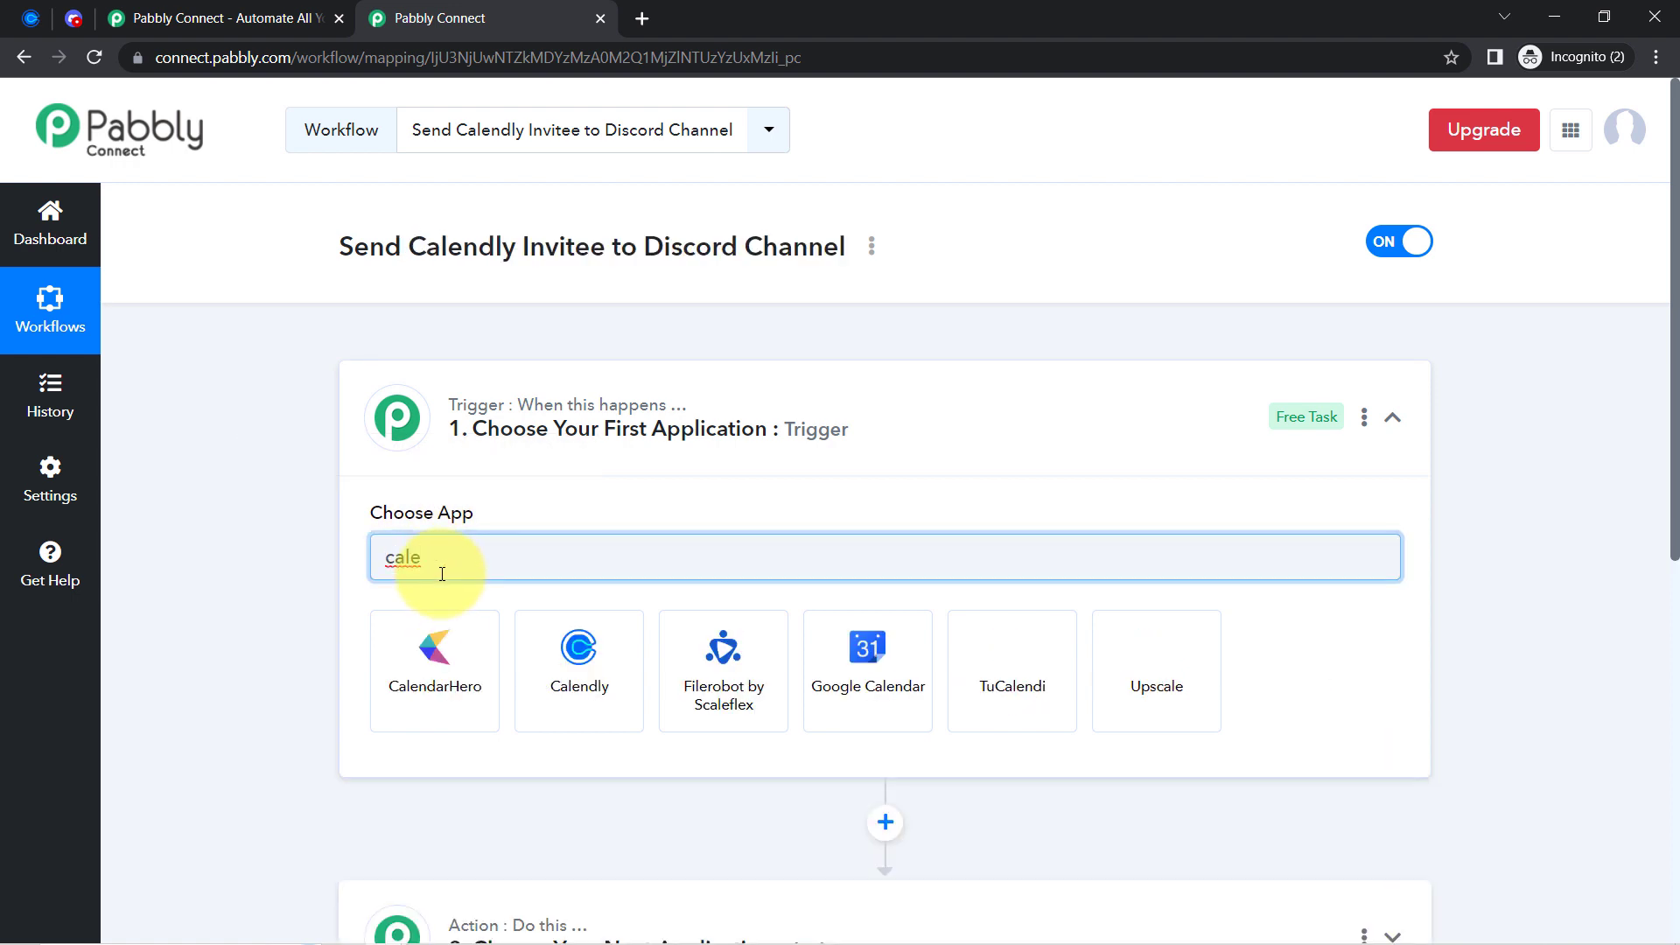
left_click(585, 632)
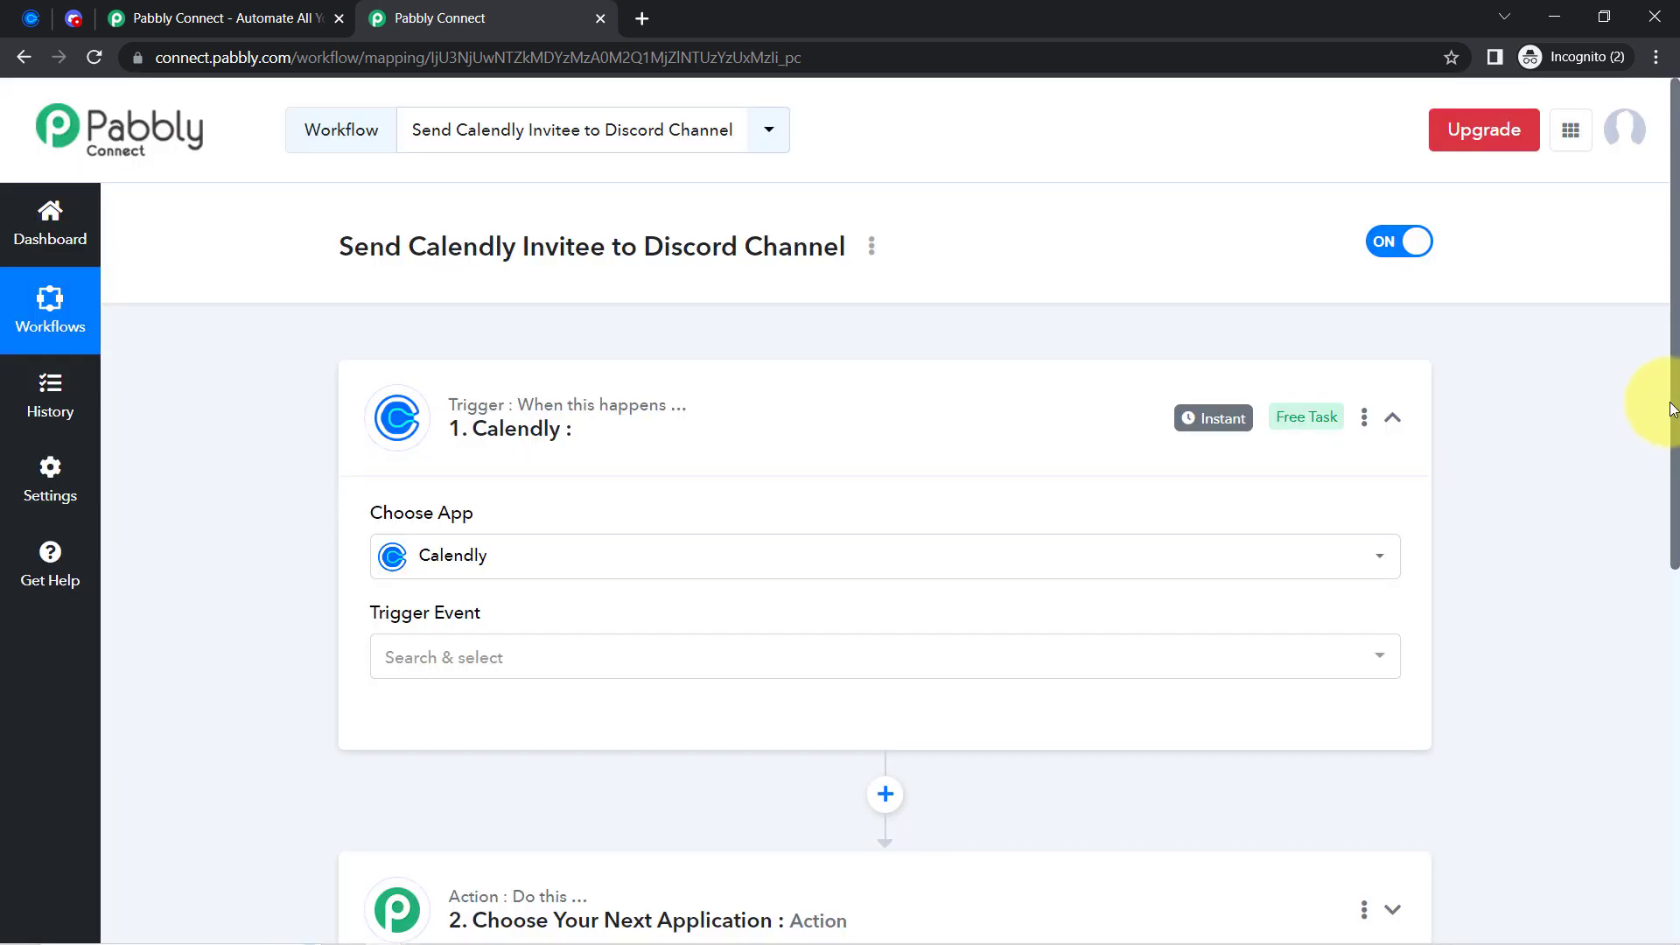
Search for "disc" in the workflow's action step and choose Discord as the action application.
scroll(1645, 525, "down", 5)
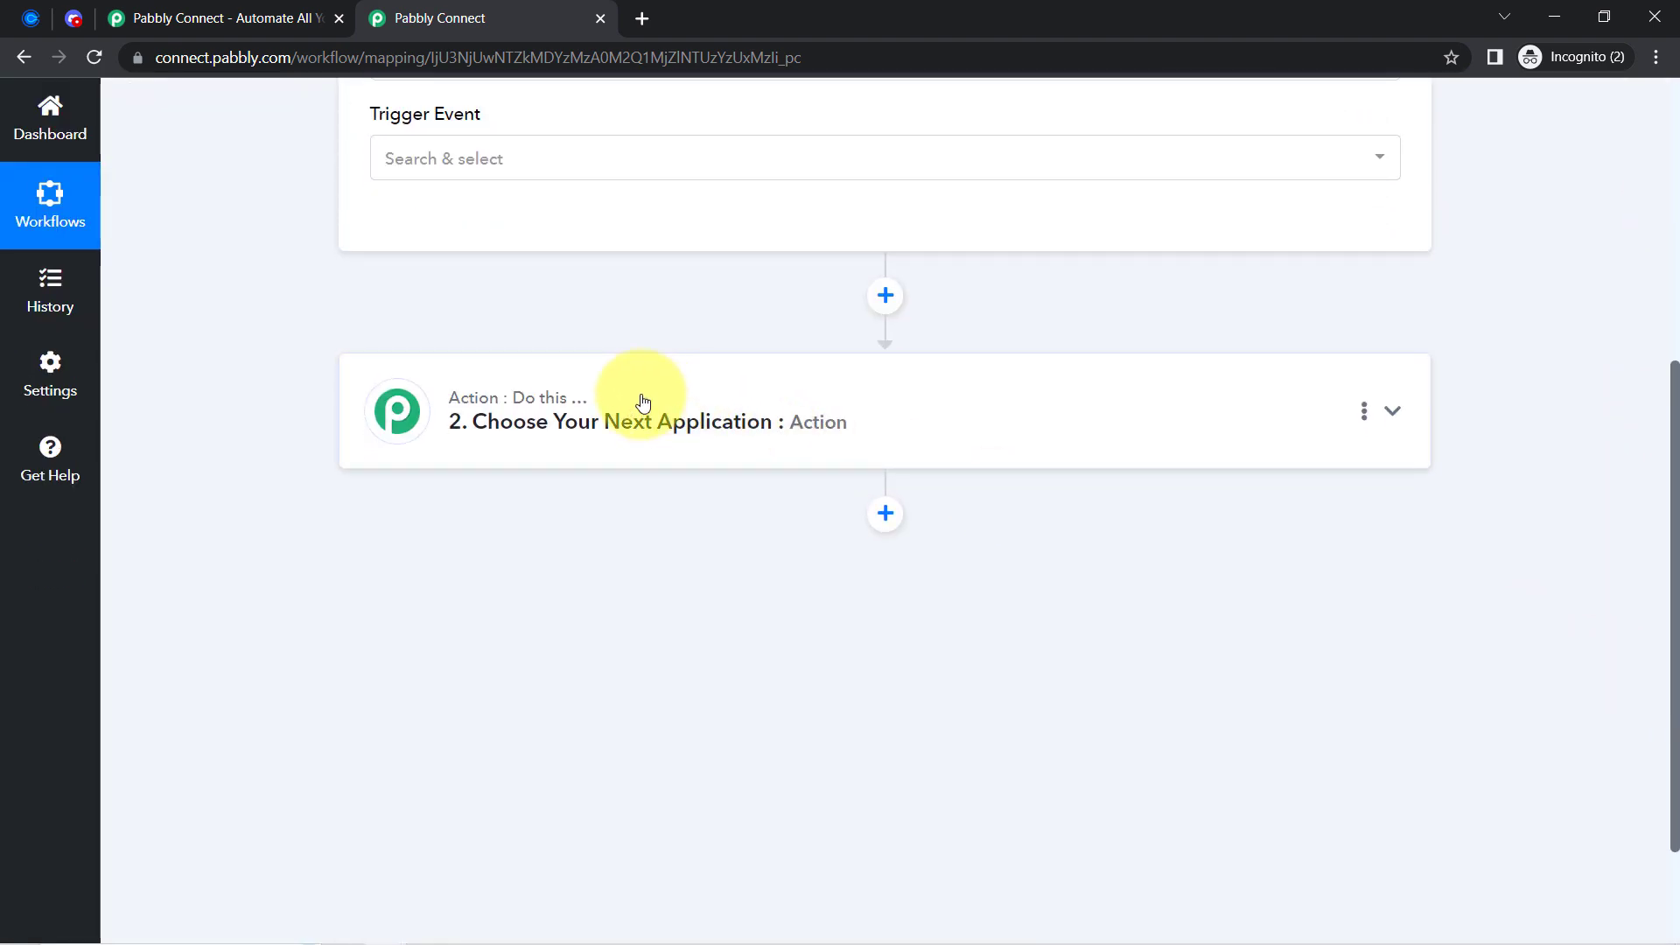
left_click(604, 422)
left_click(436, 547)
type("d")
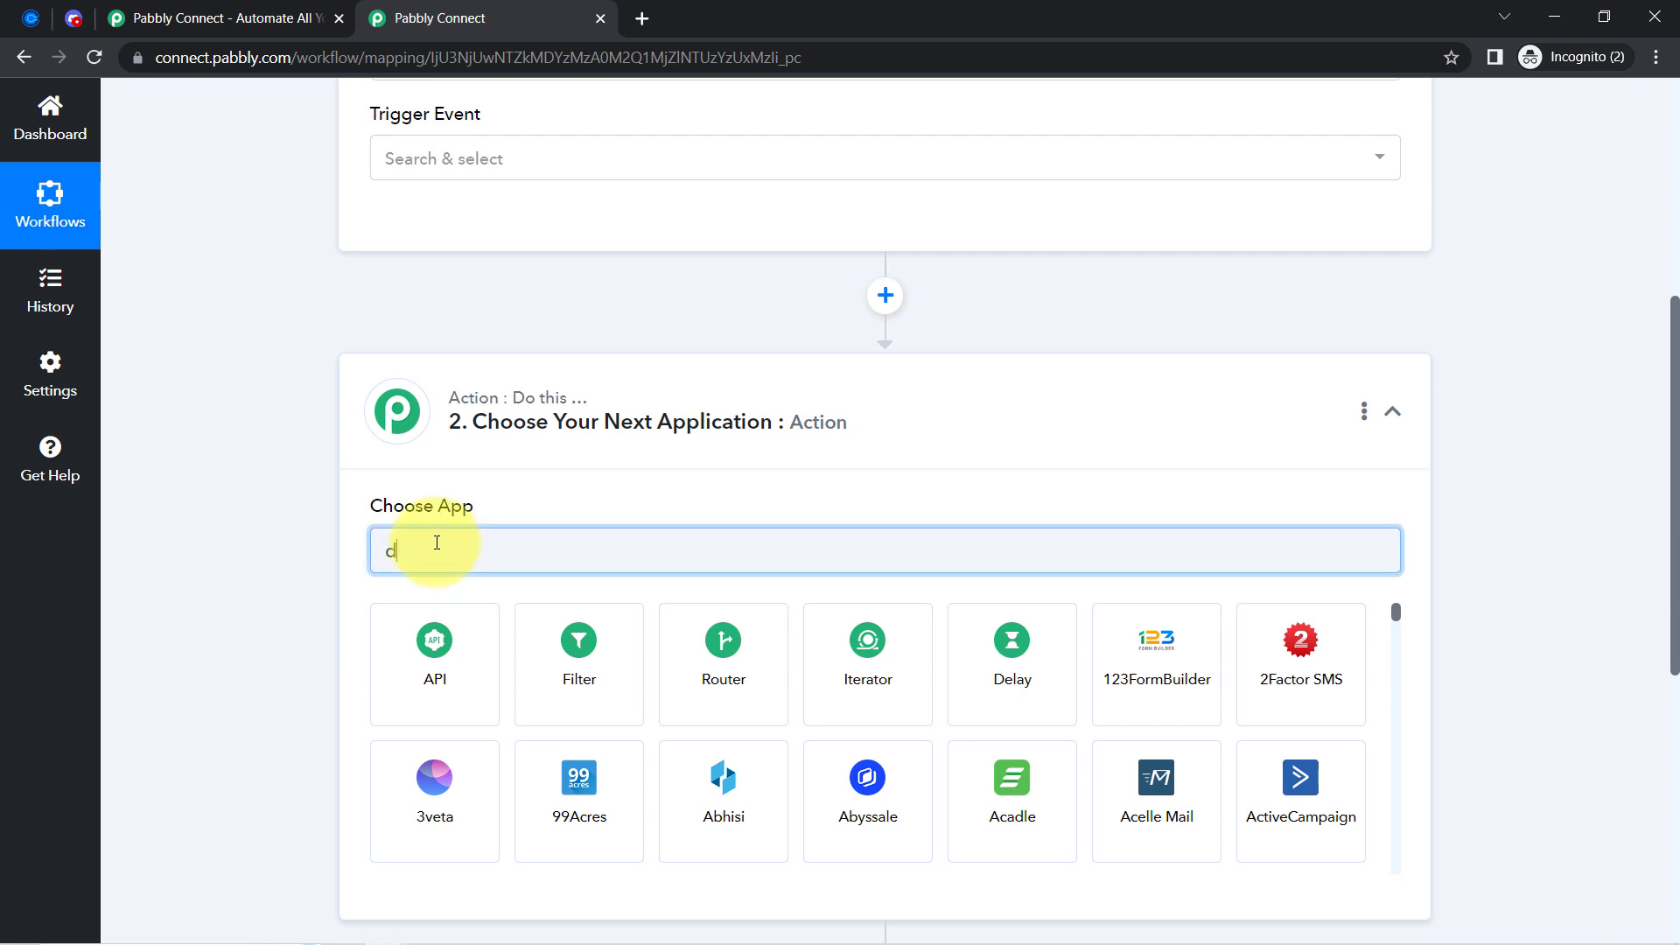
type("isc")
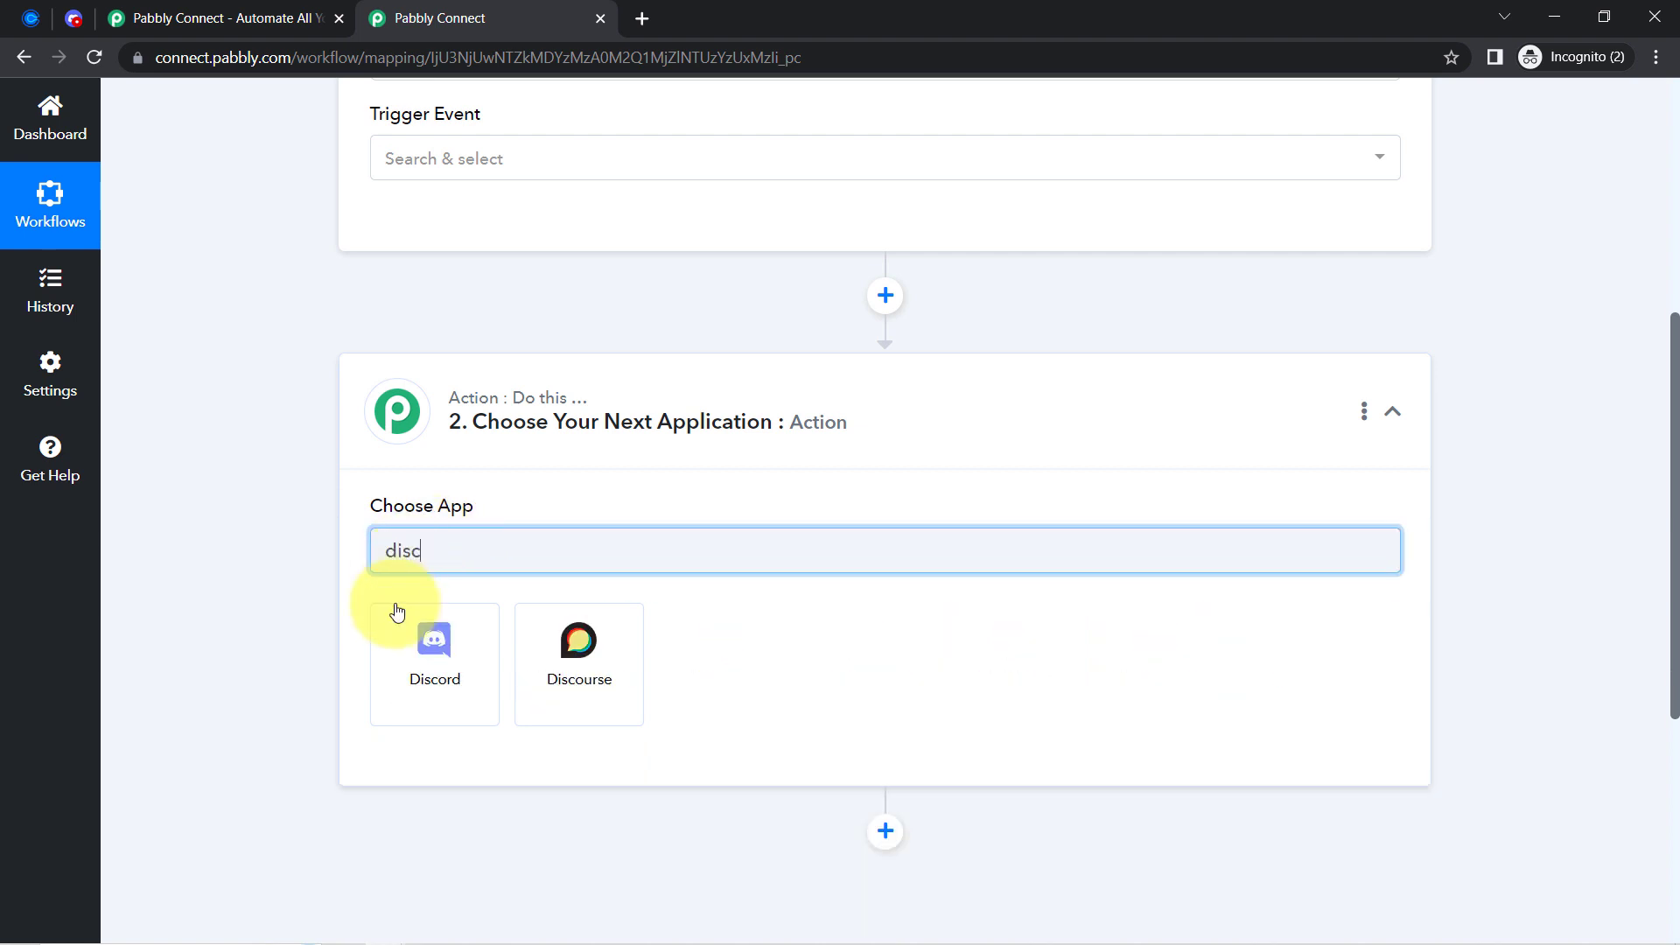
left_click(427, 648)
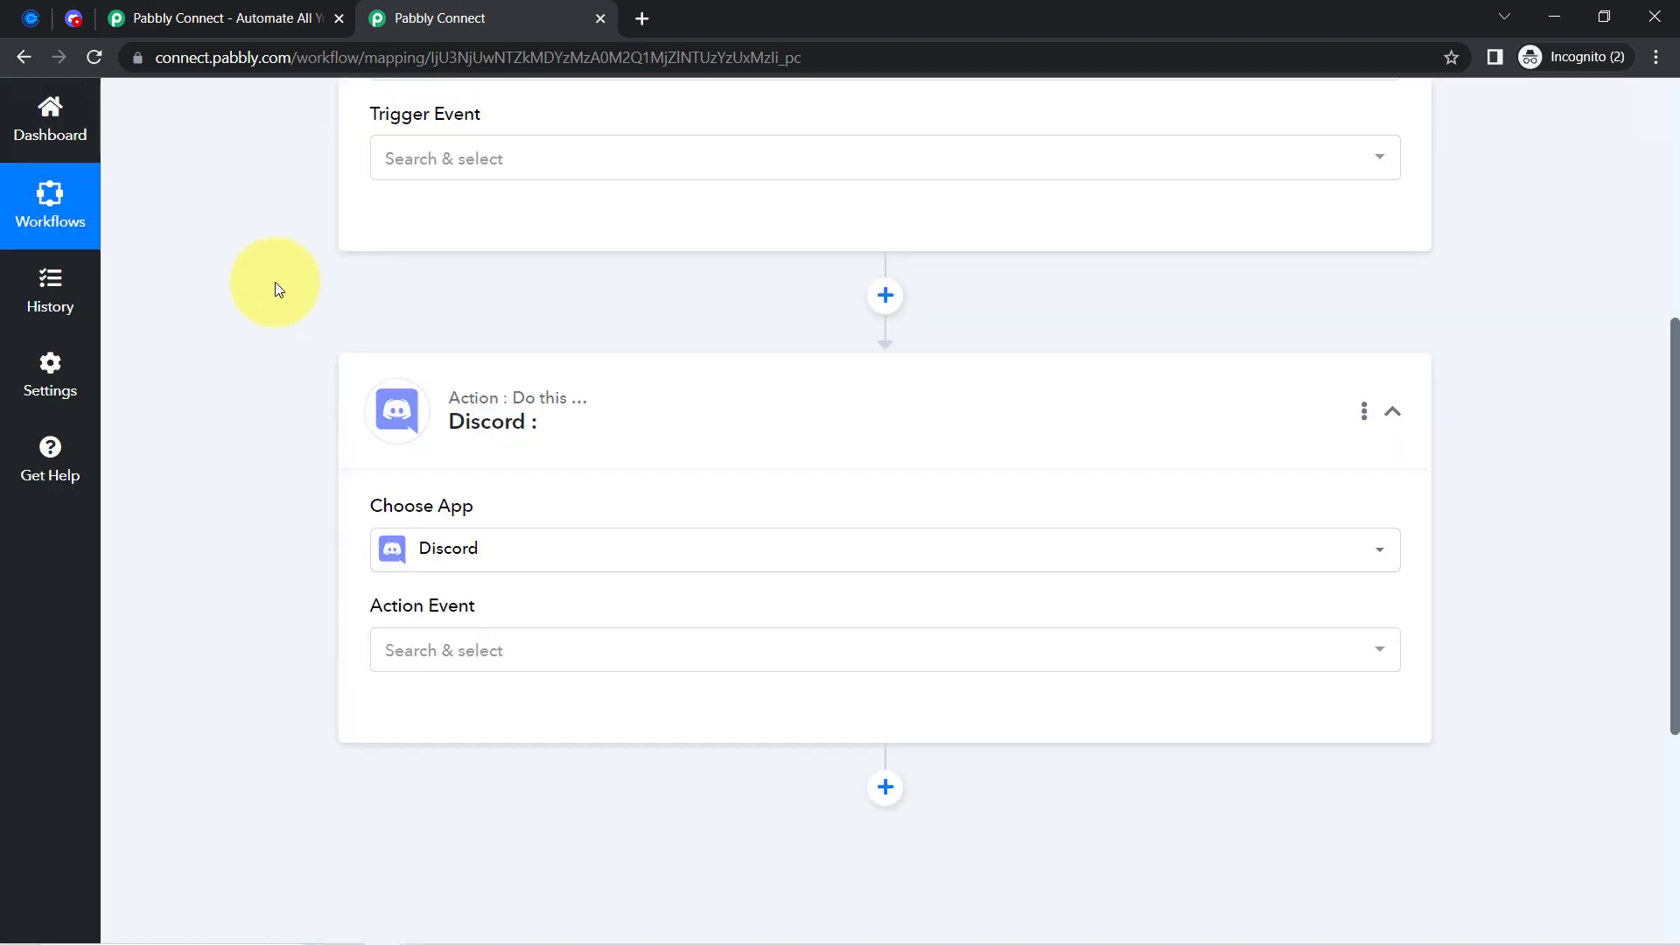
Set the Calendly trigger event to Invitee Created (Organization).
scroll(278, 328, "up", 3)
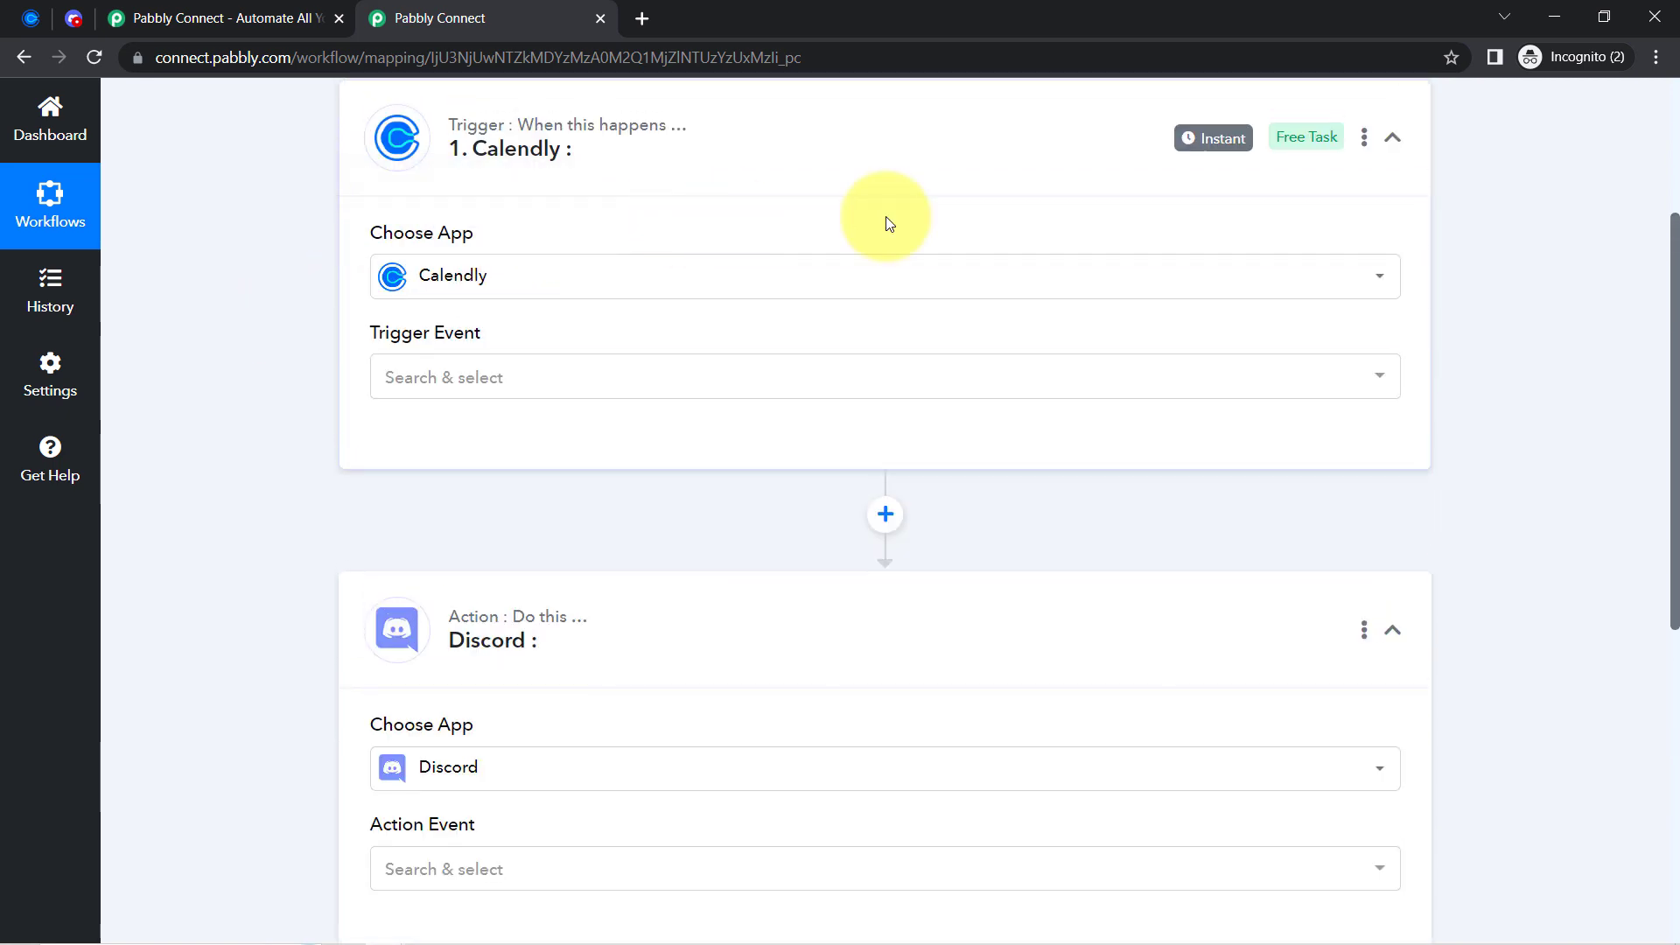
scroll(613, 192, "up", 4)
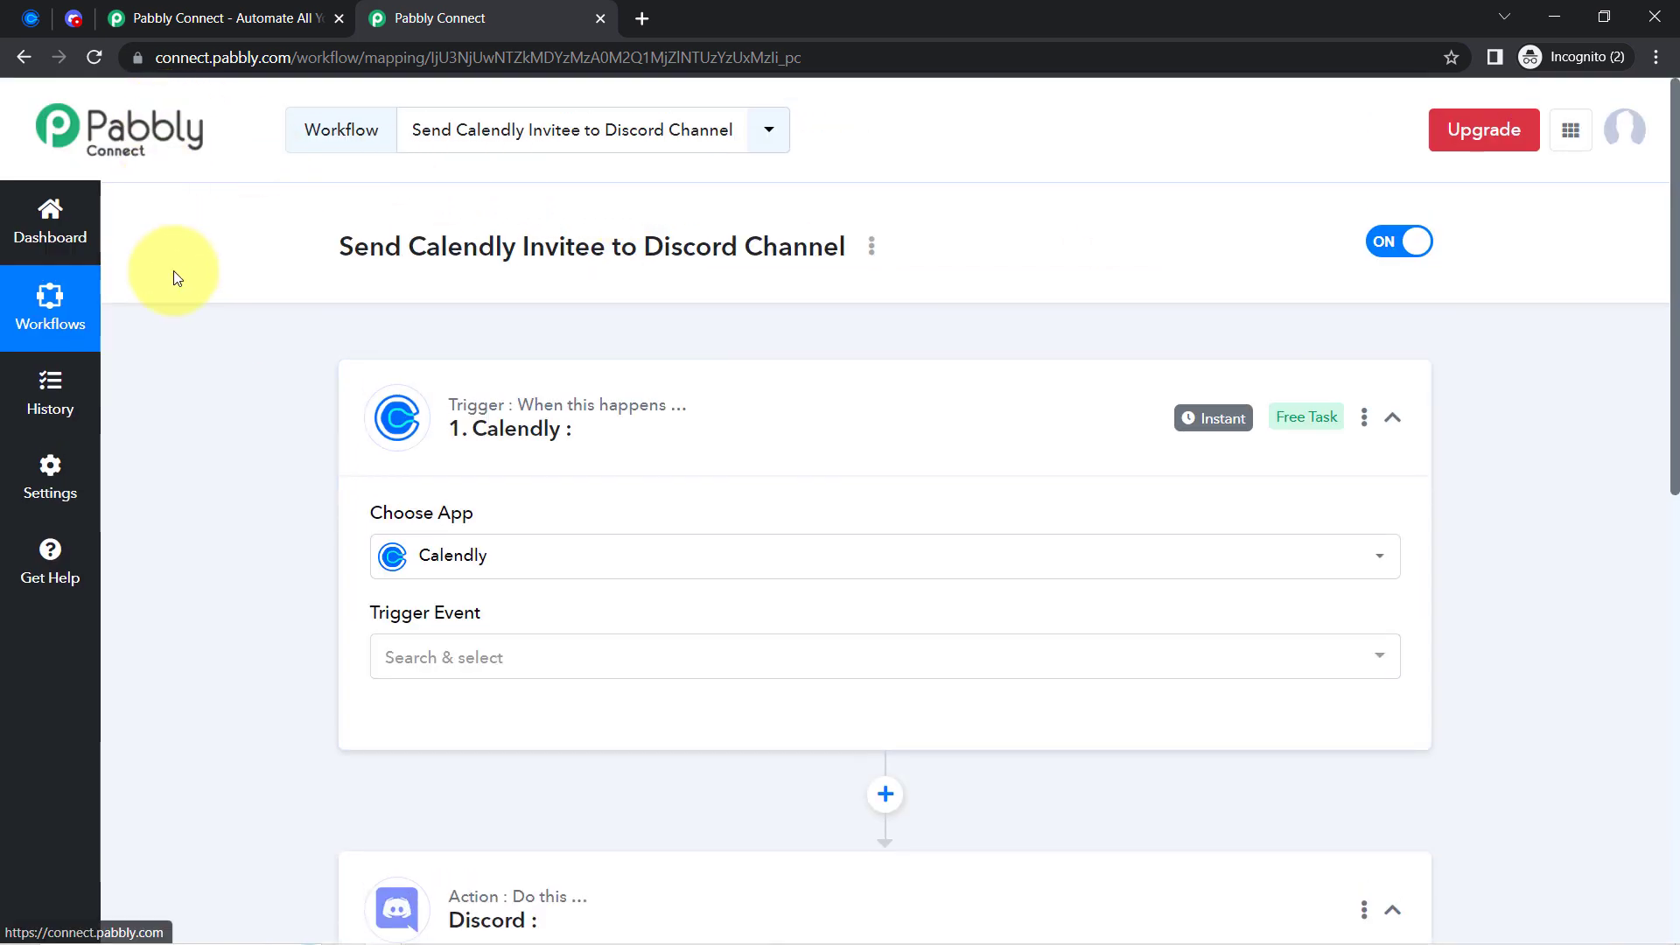
scroll(201, 385, "down", 3)
left_click(461, 442)
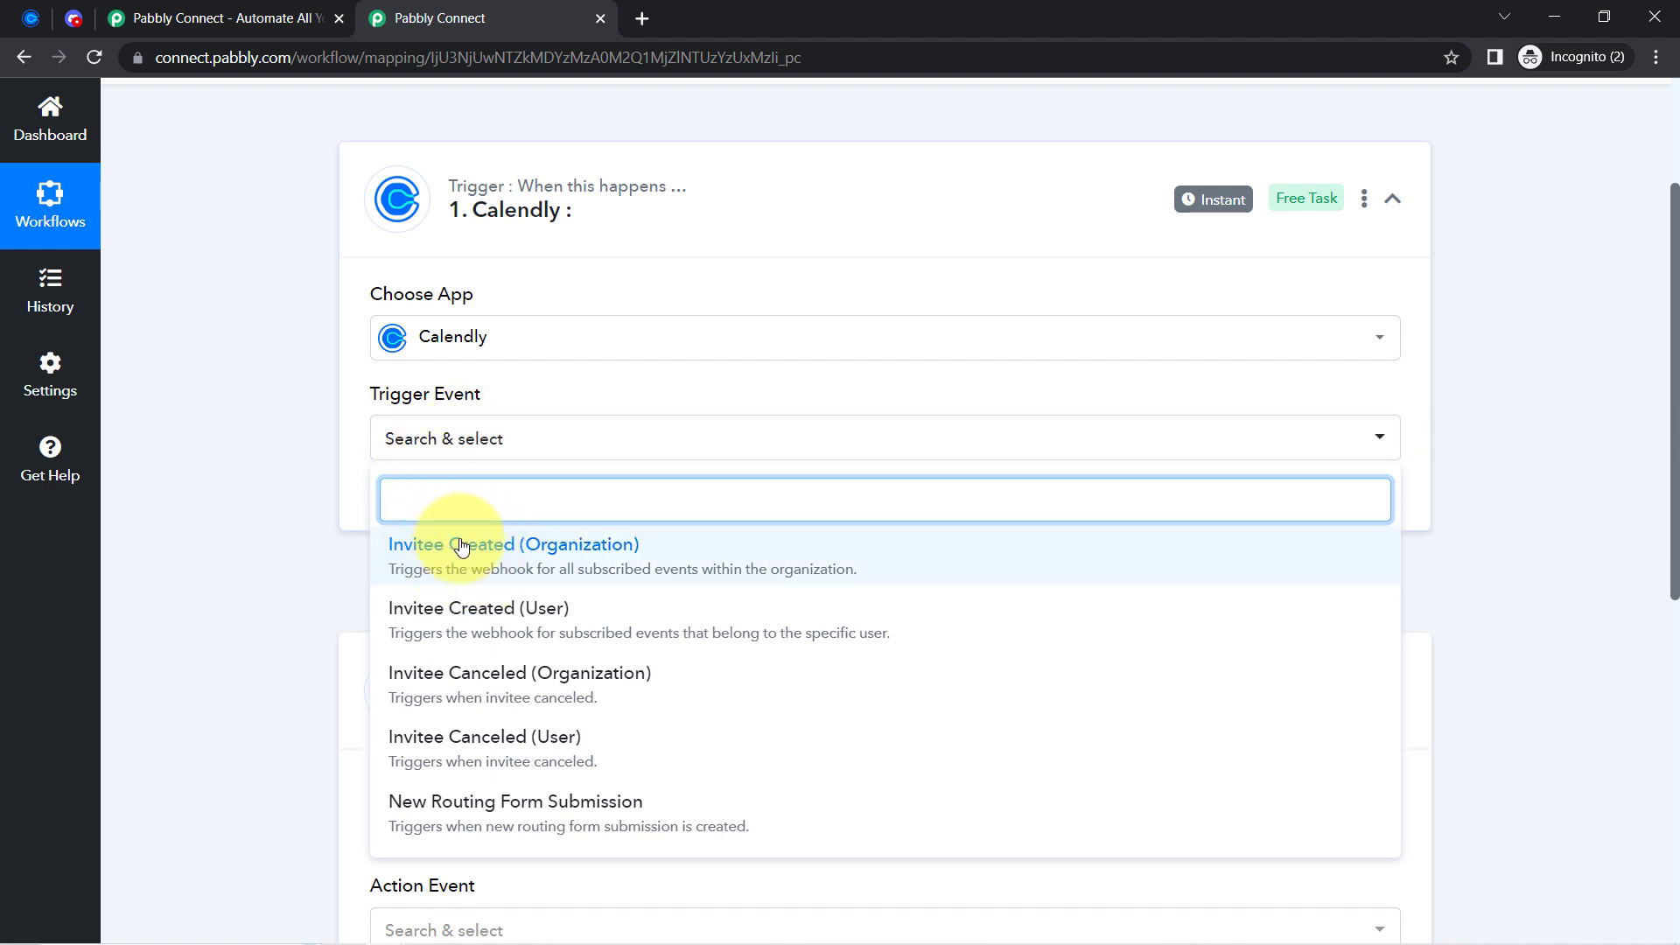
left_click(461, 546)
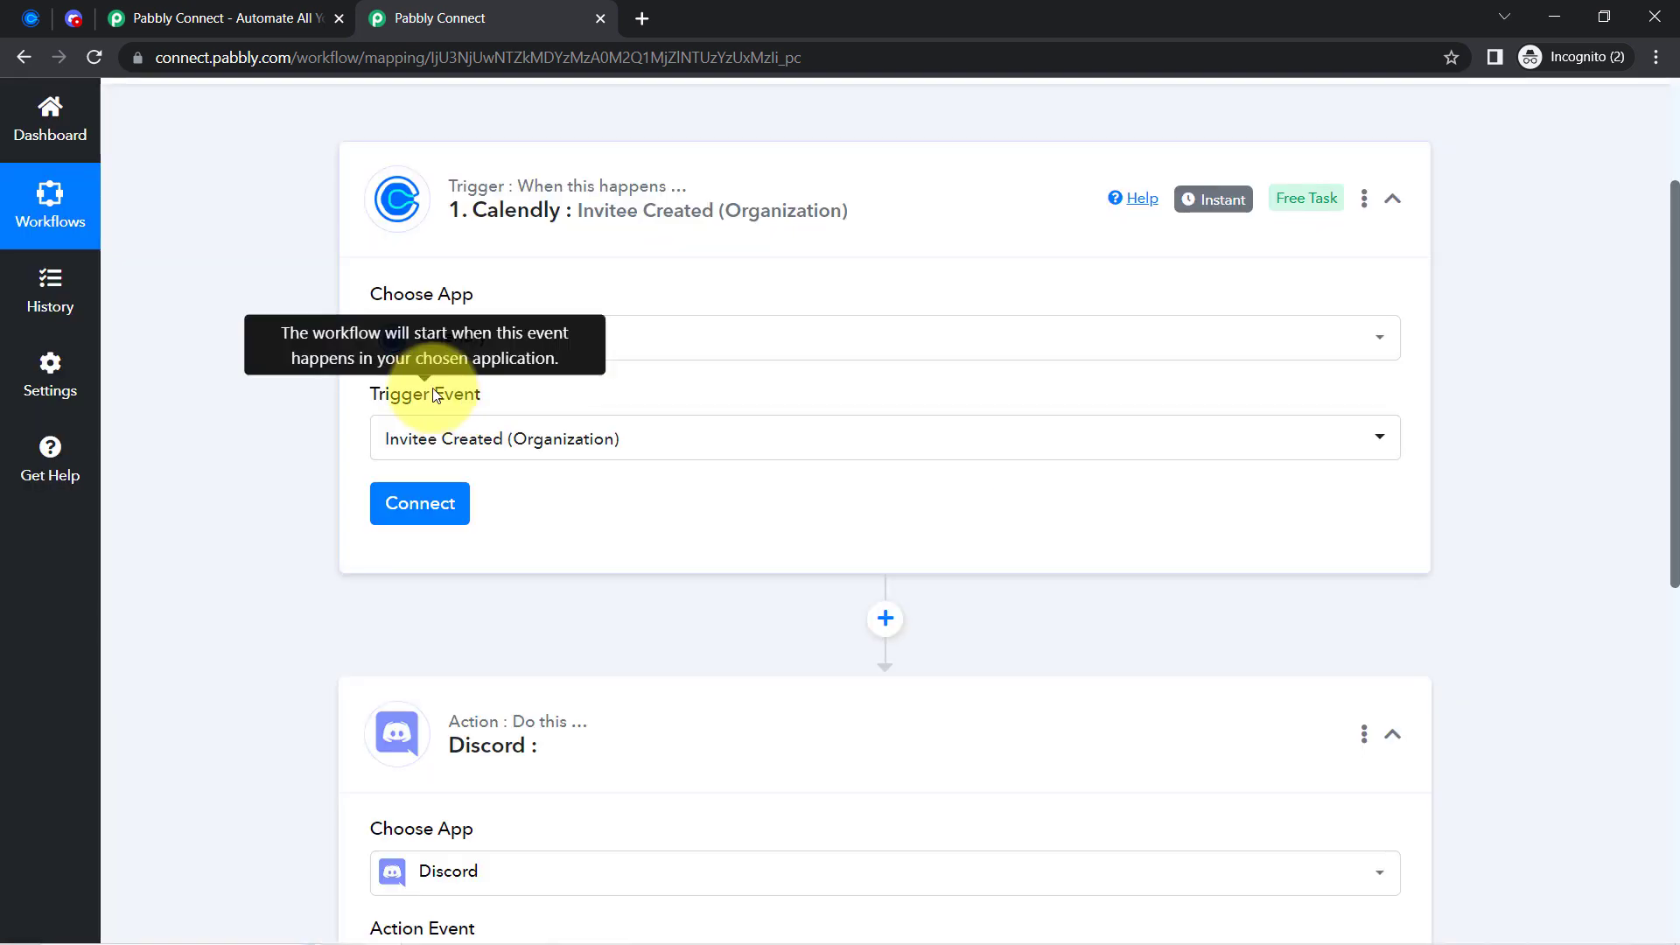
Connect the Calendly trigger to a Calendly account by adding a new connection.
left_click(428, 516)
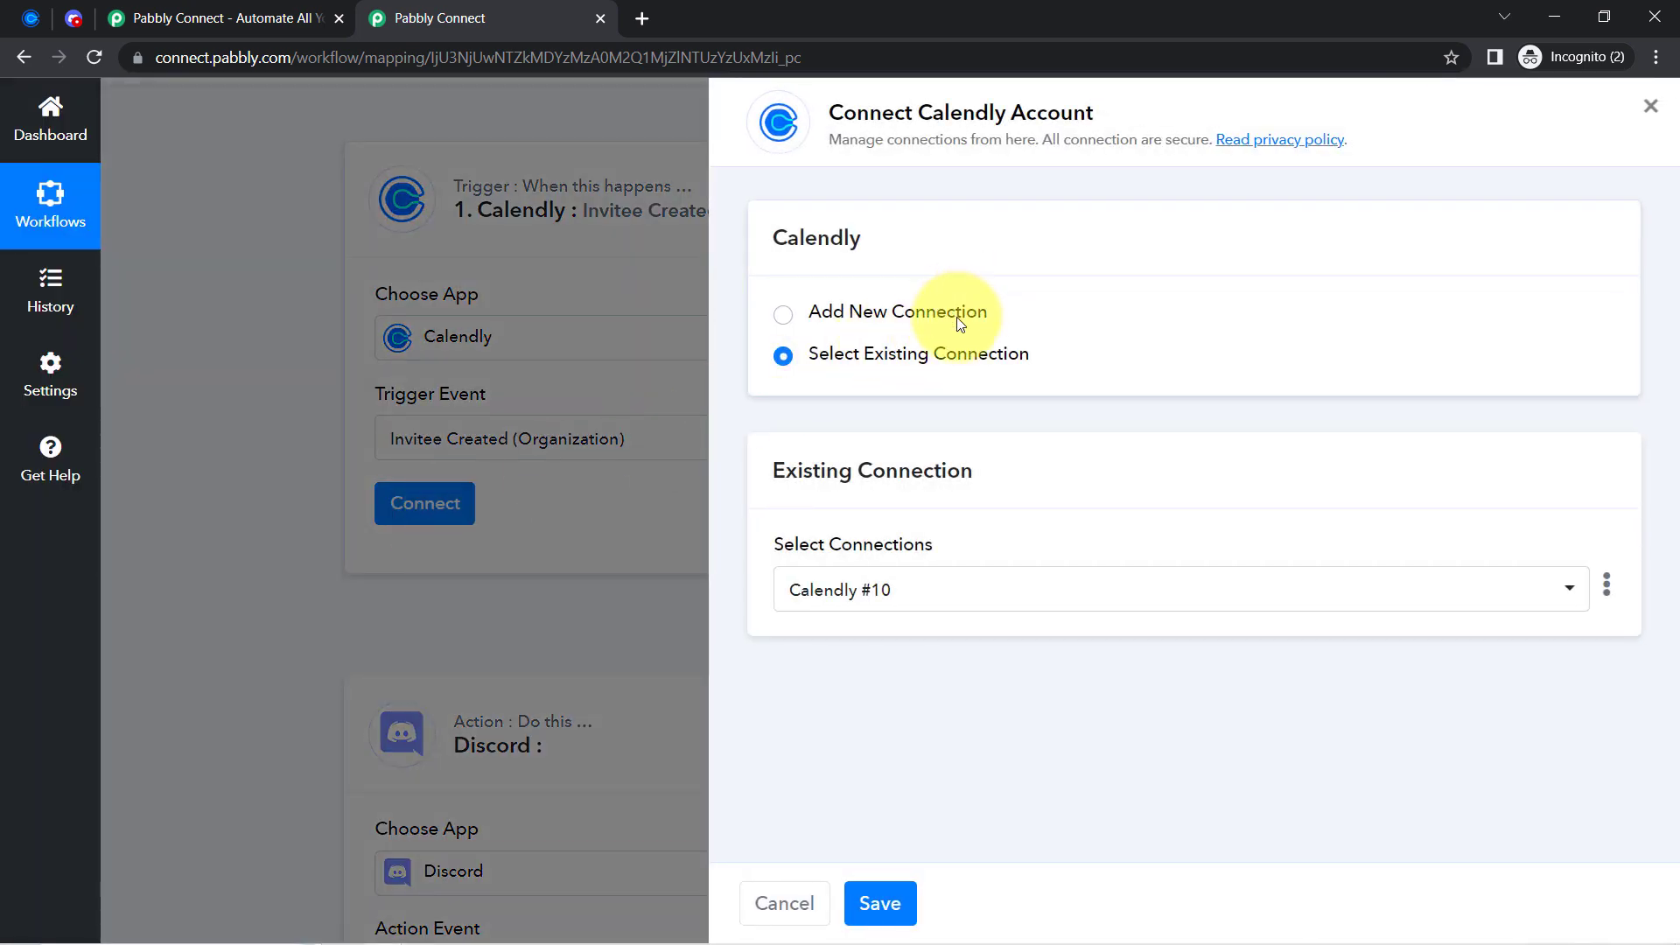
left_click(963, 312)
left_click(906, 560)
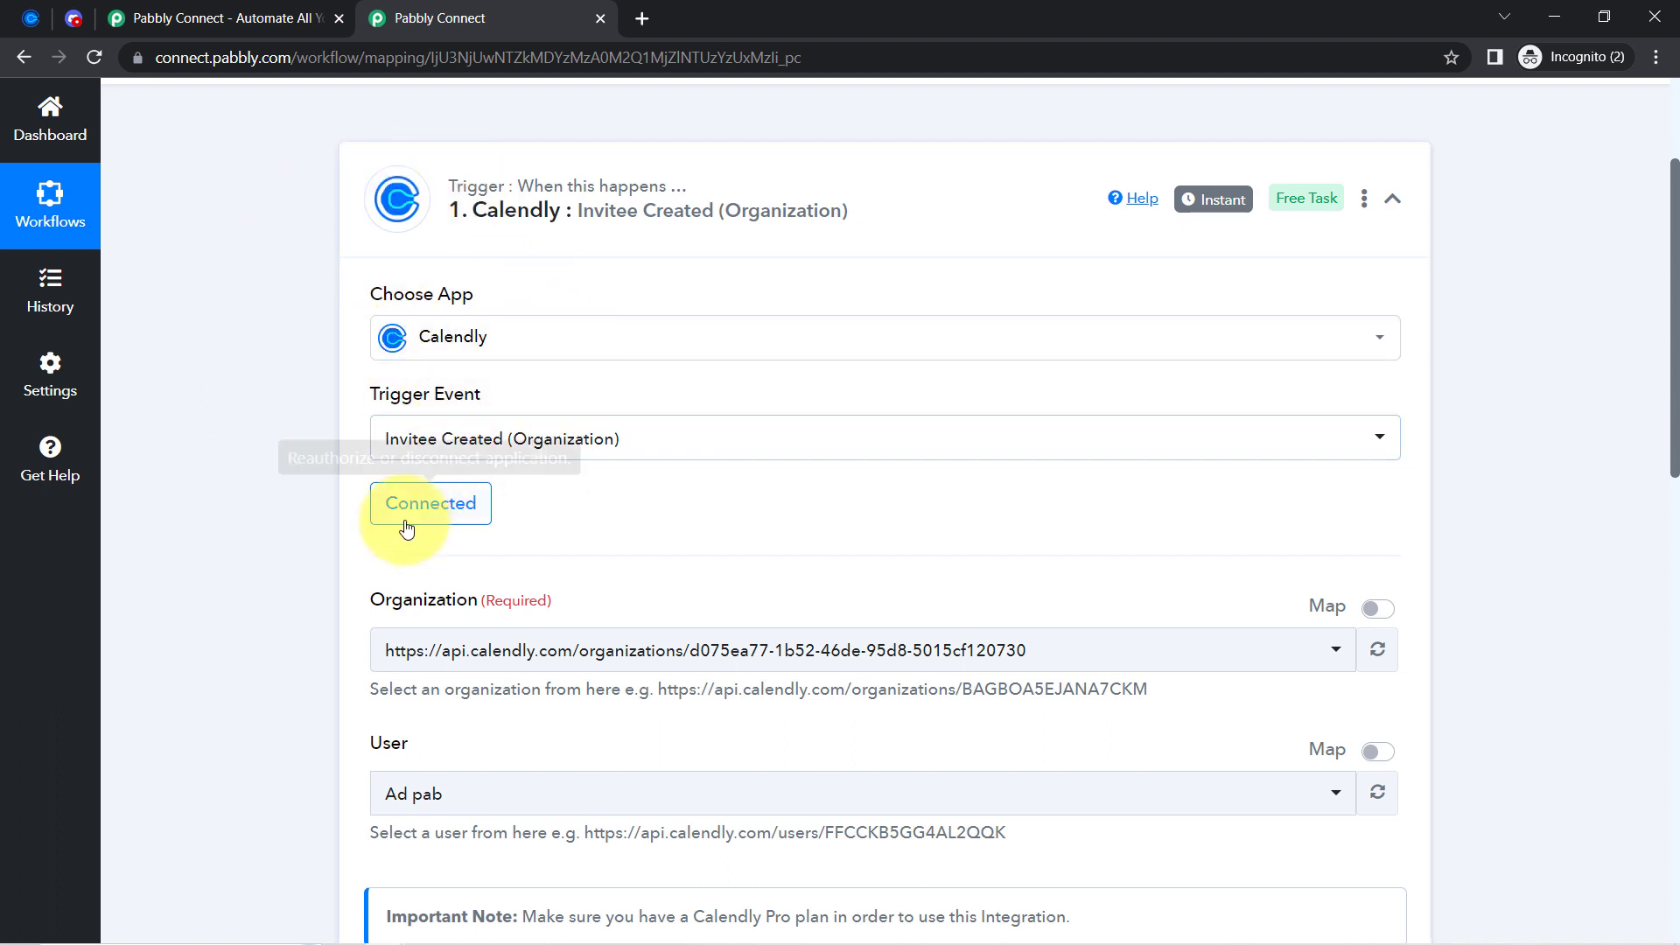
Check the Organization and User fields of the Calendly trigger and save it with a test request.
left_click_drag(1676, 440, 1656, 561)
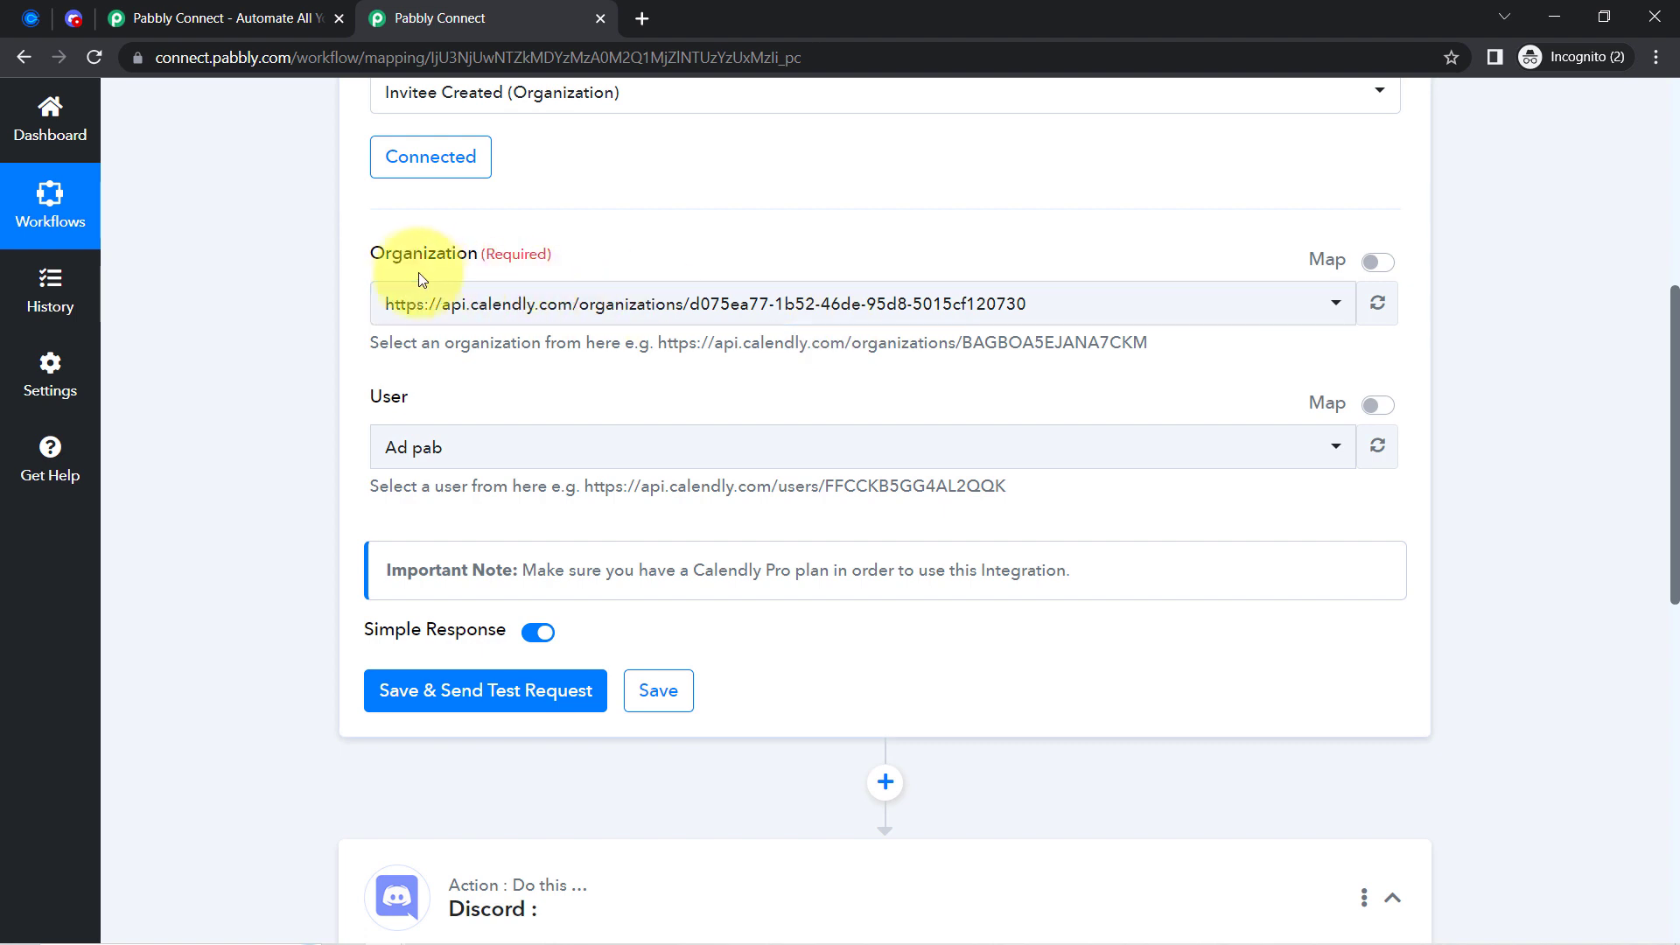
left_click_drag(367, 275, 464, 265)
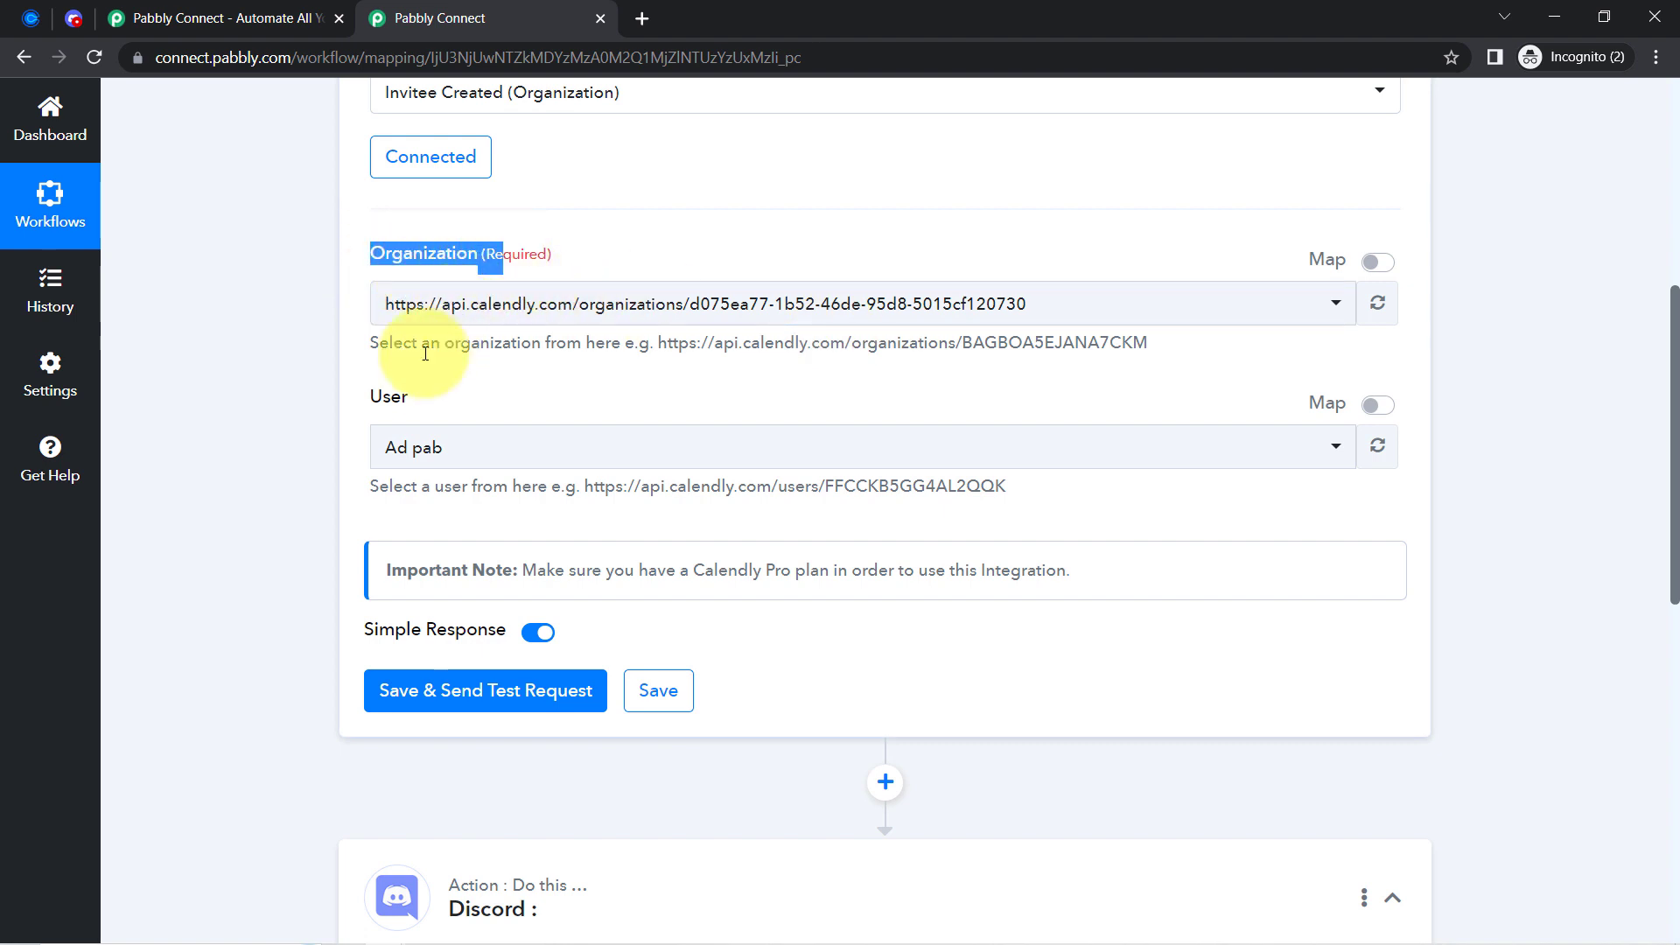
left_click(411, 445)
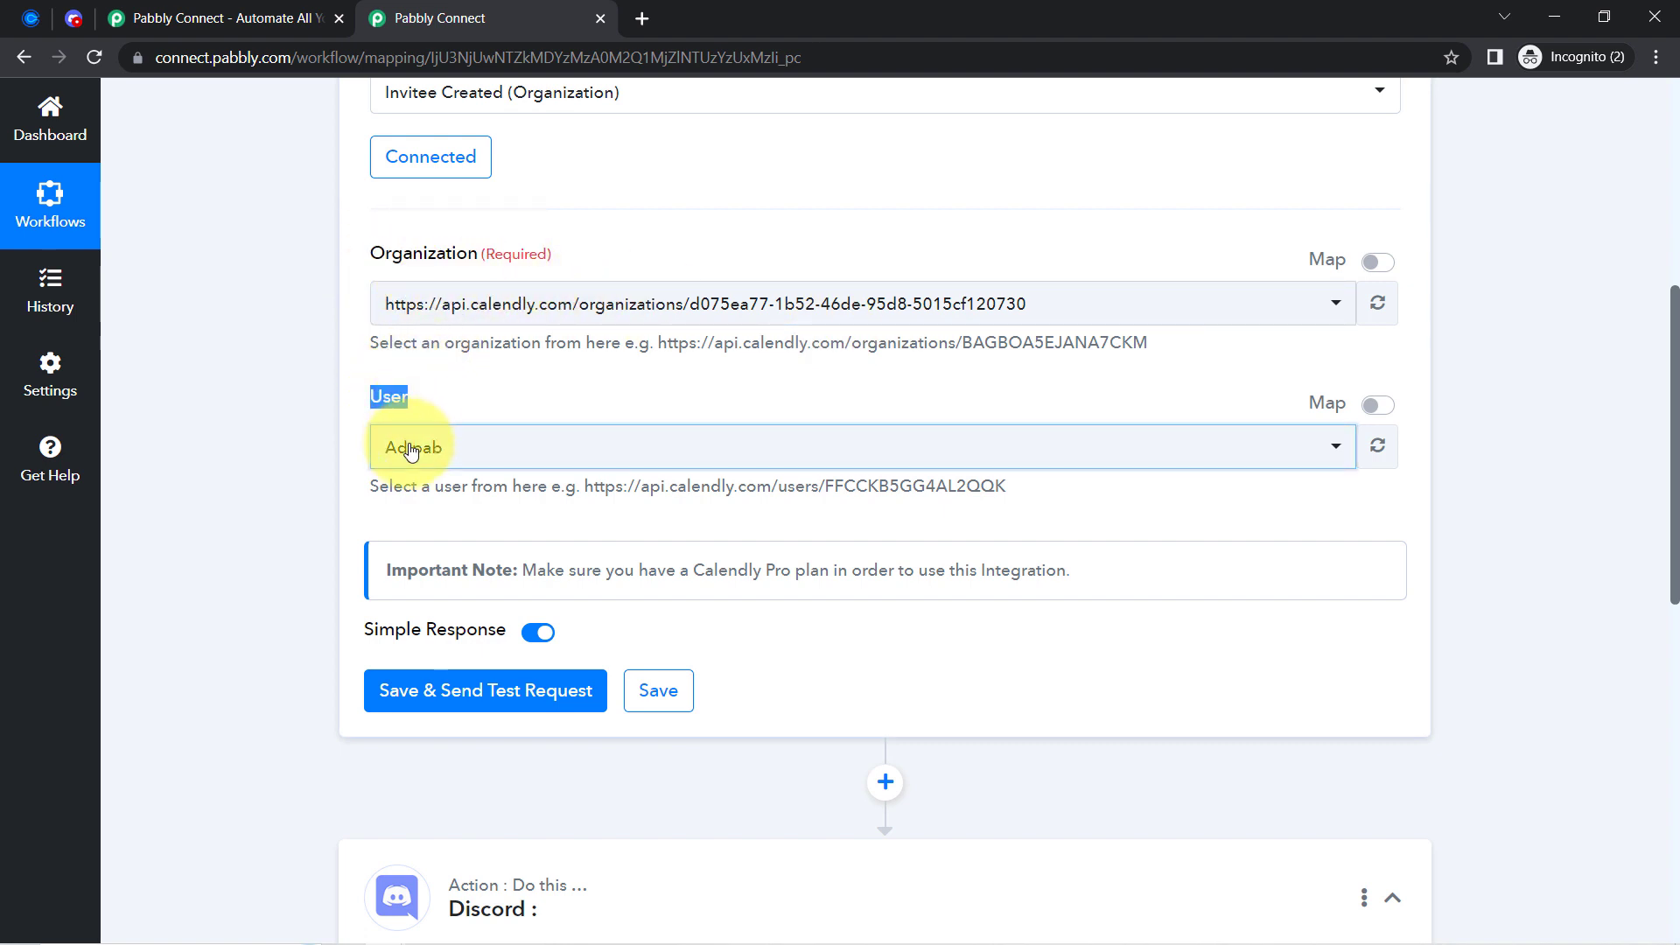
left_click(411, 450)
left_click(404, 446)
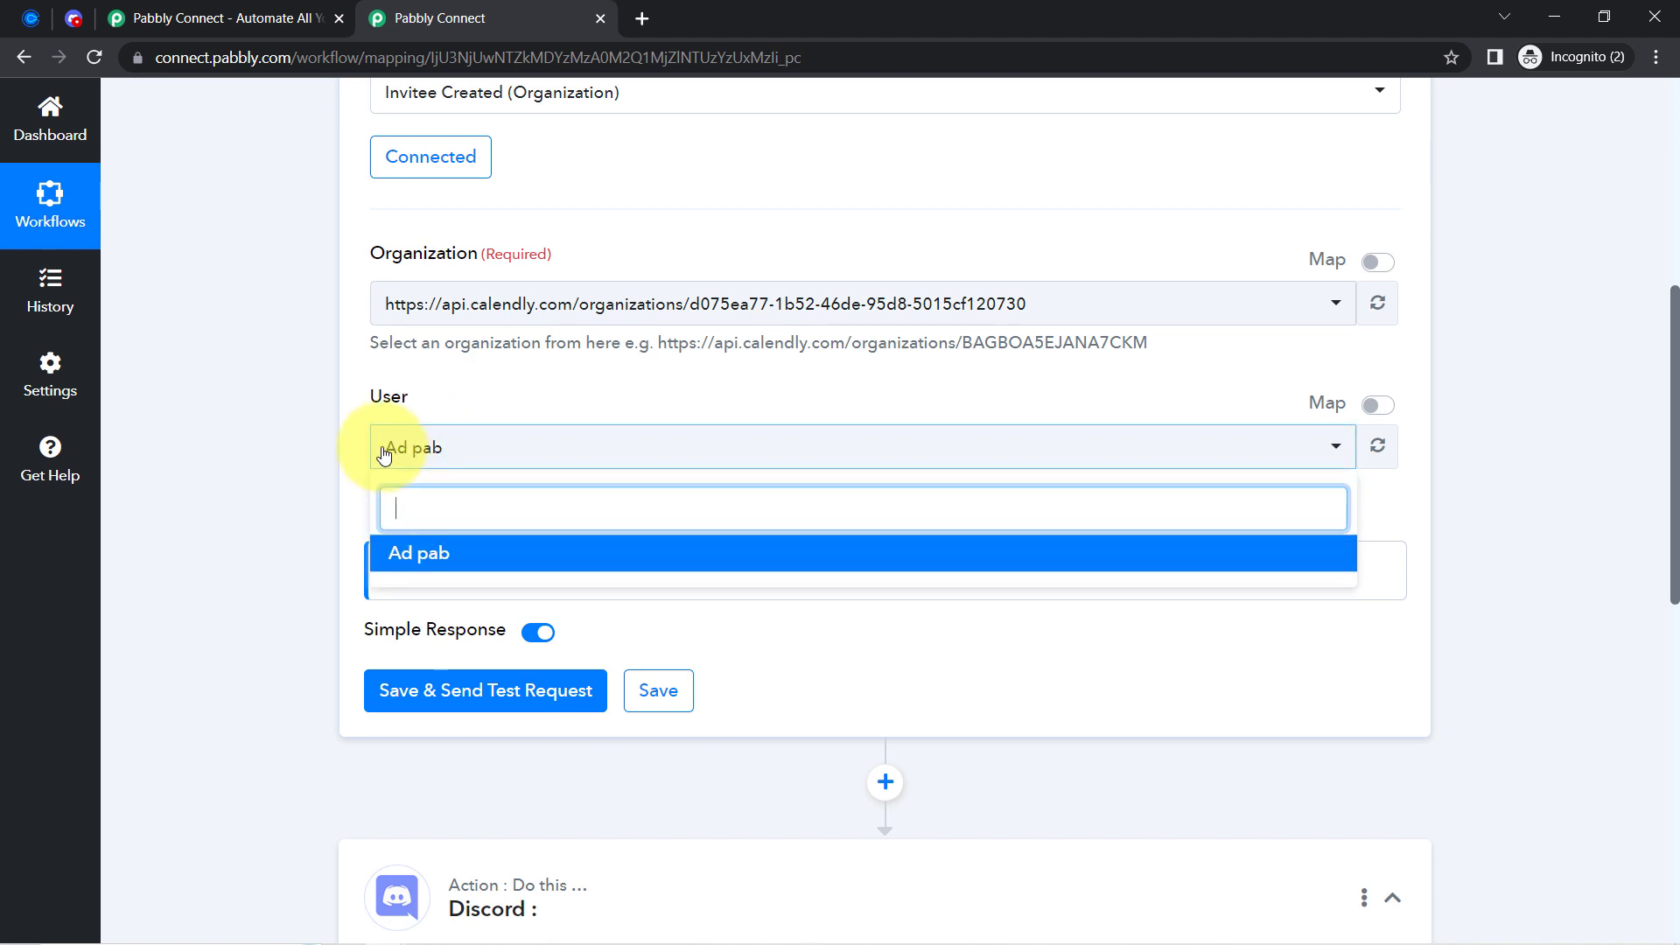
left_click(286, 455)
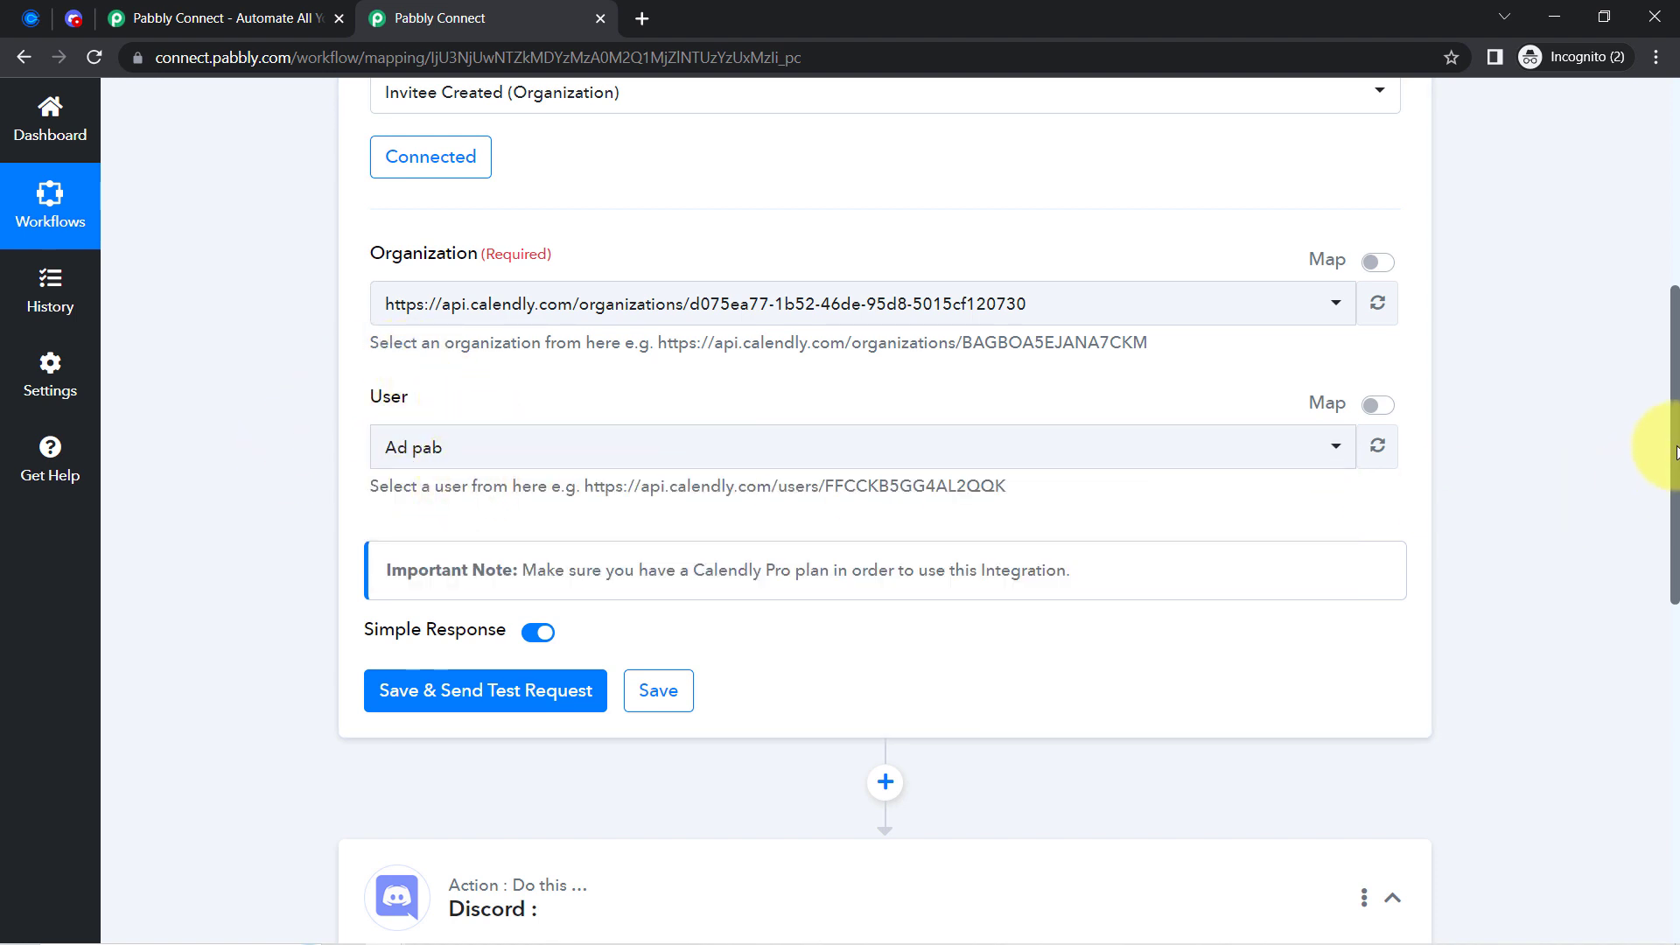
left_click_drag(1676, 453, 1668, 517)
left_click(404, 524)
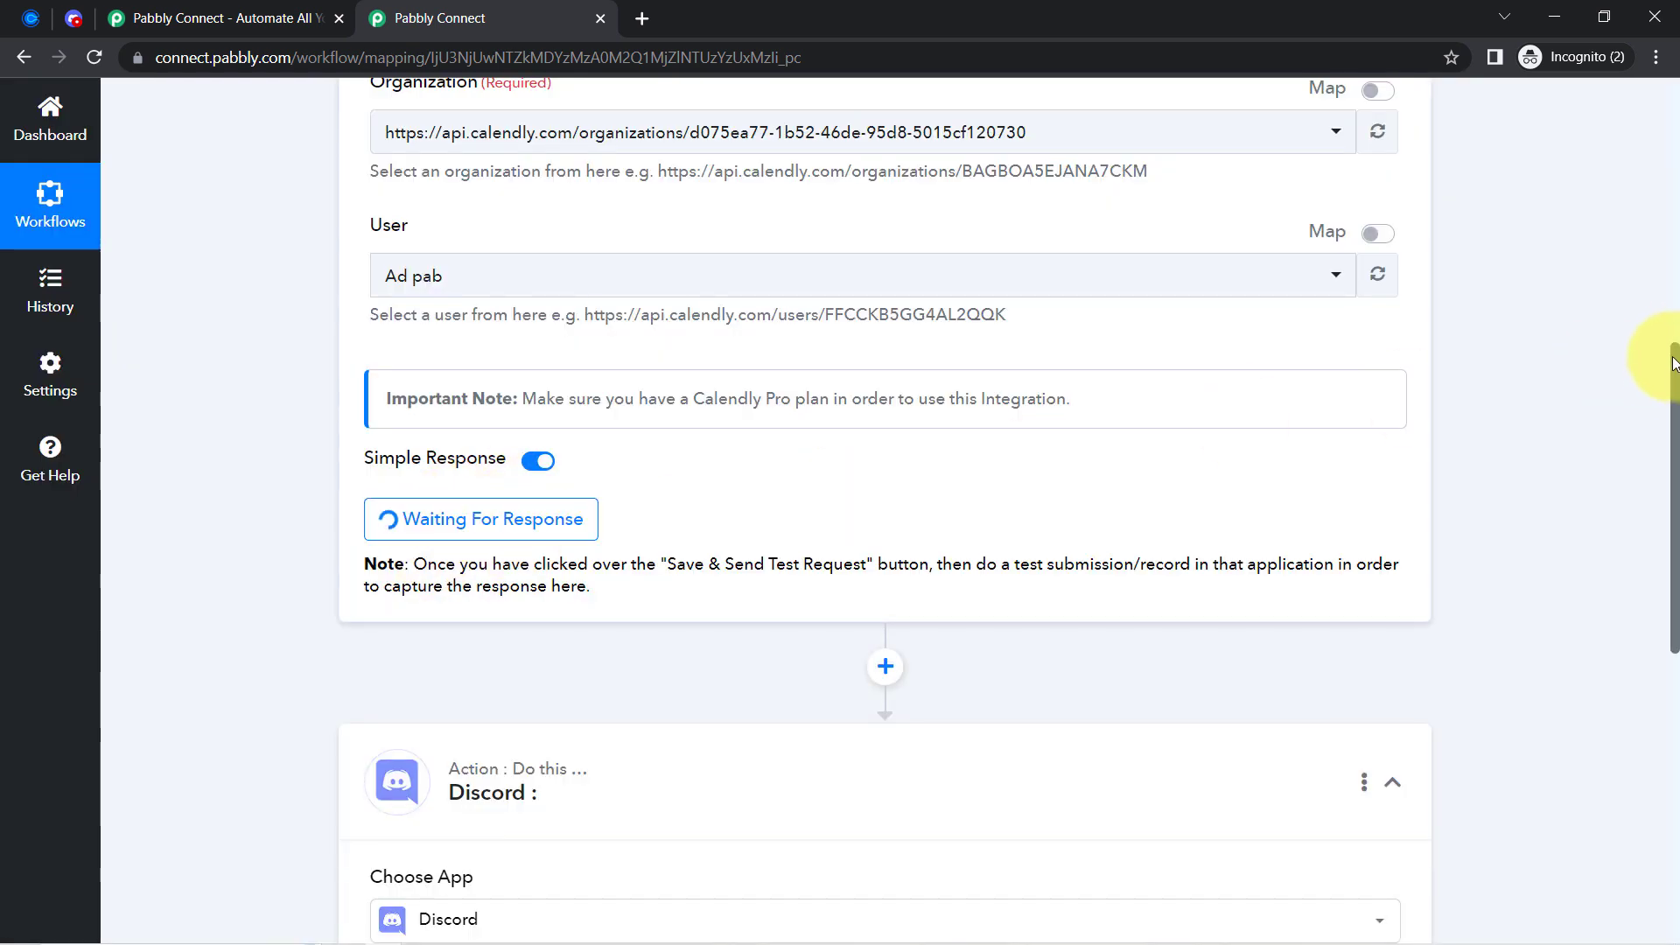
left_click_drag(1676, 376, 1672, 281)
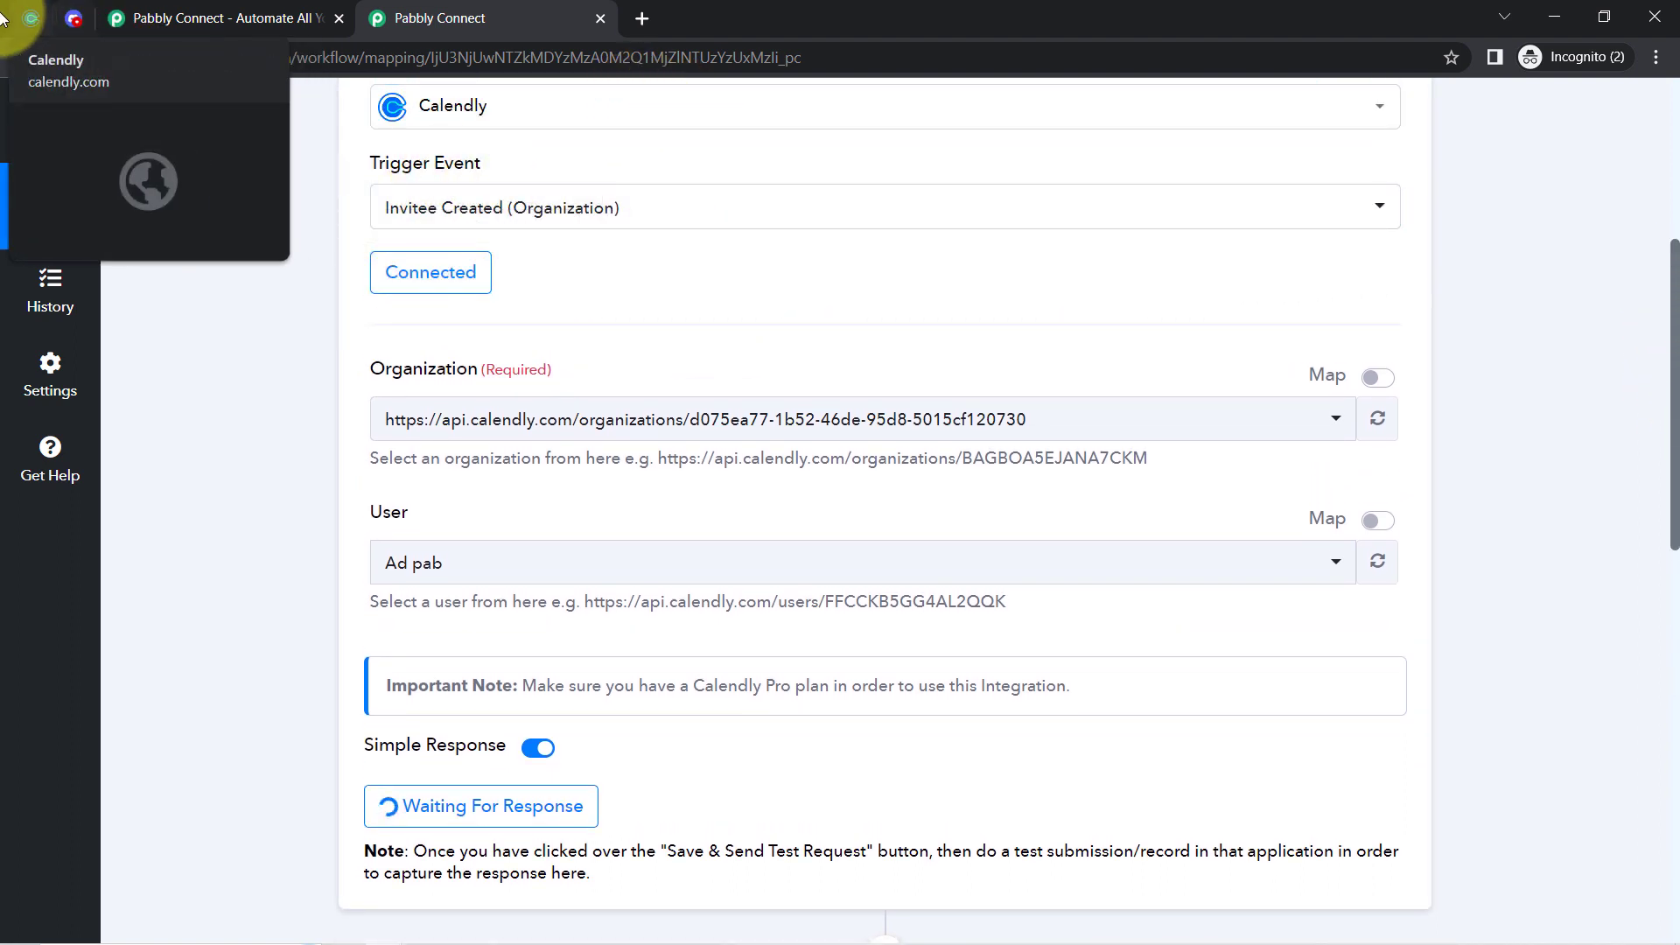
Switch to Calendly, open the Astrology Consultation Online booking page and select the 10:30am slot on Wednesday, June 28, 2023.
left_click(31, 17)
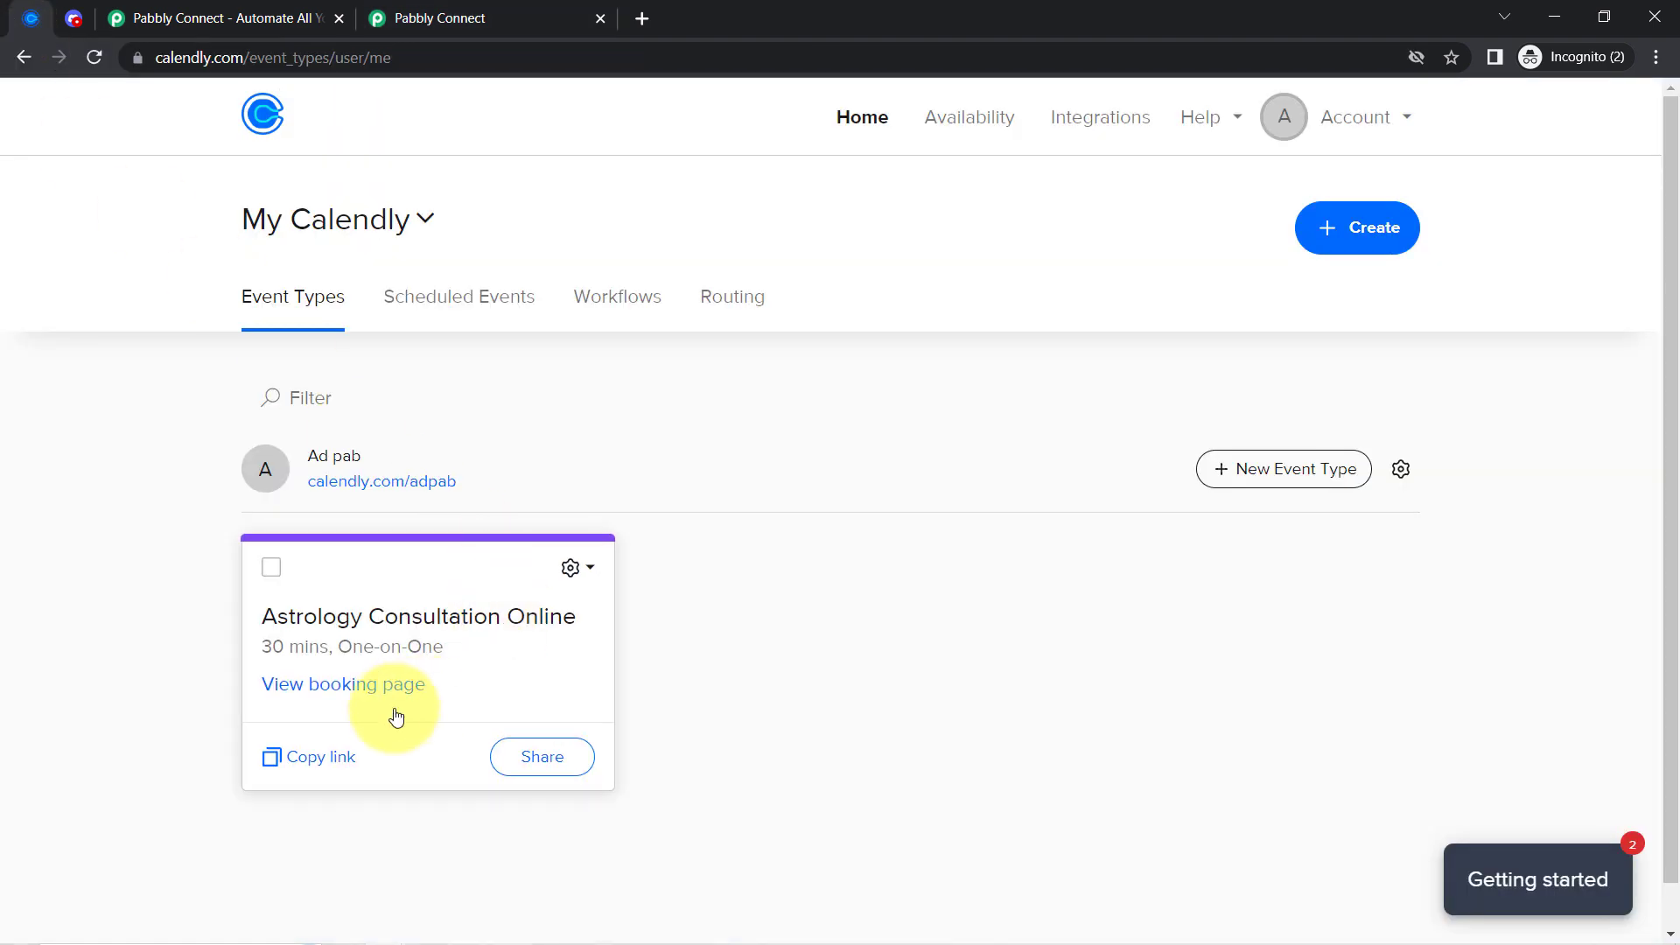
left_click(343, 694)
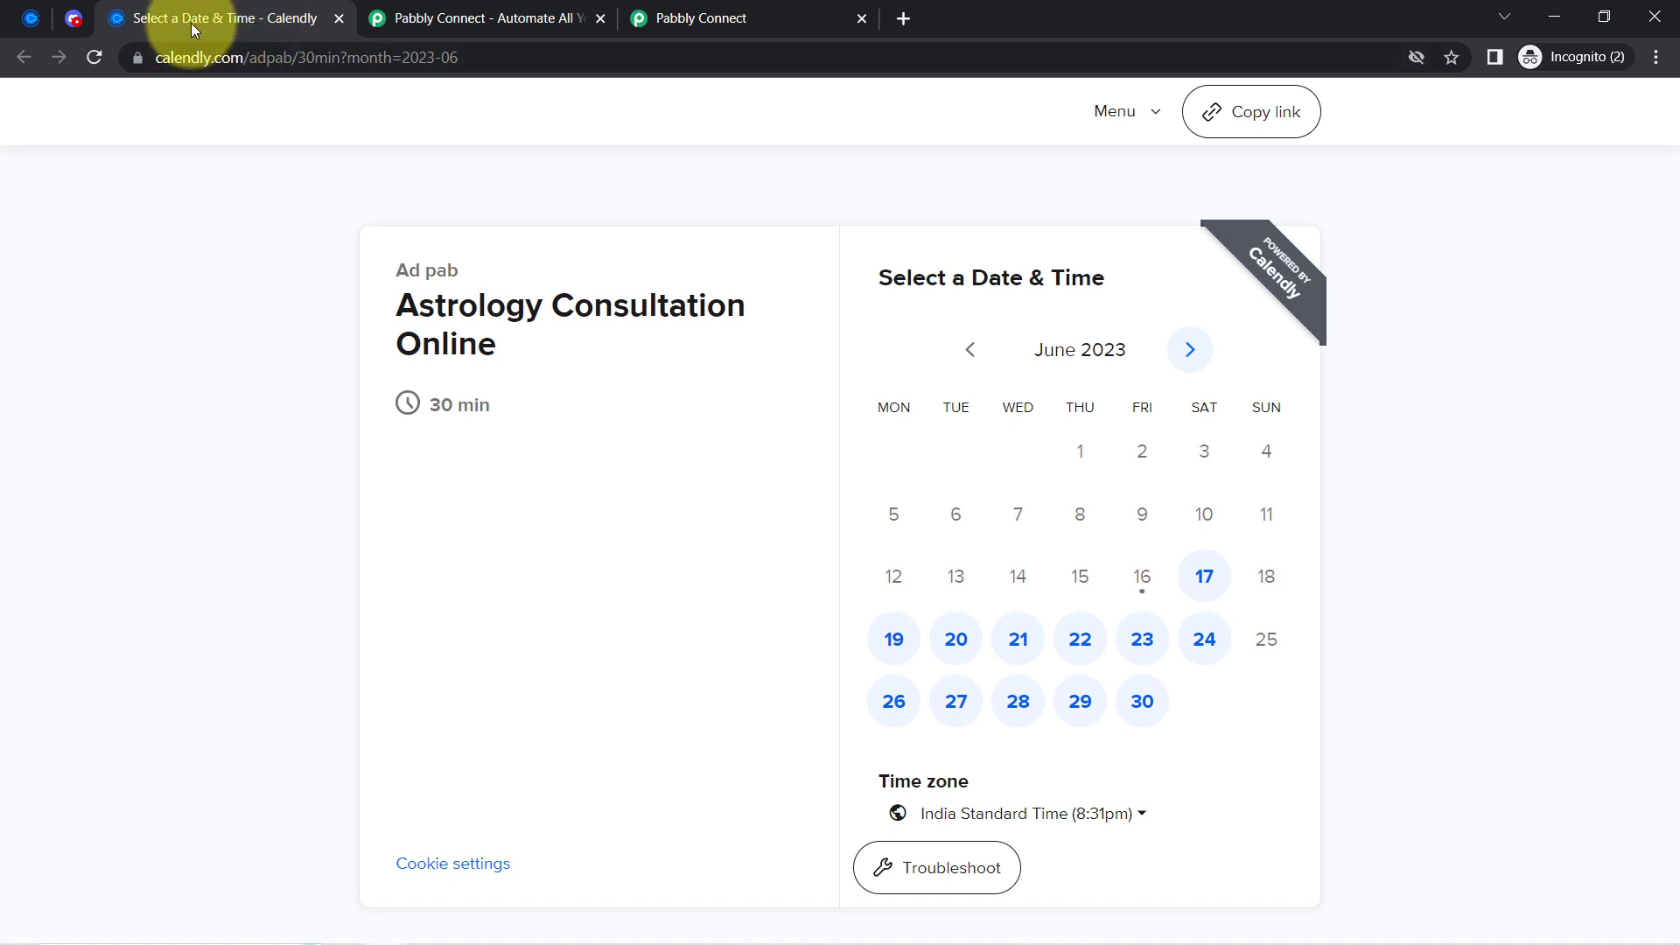
left_click(1017, 705)
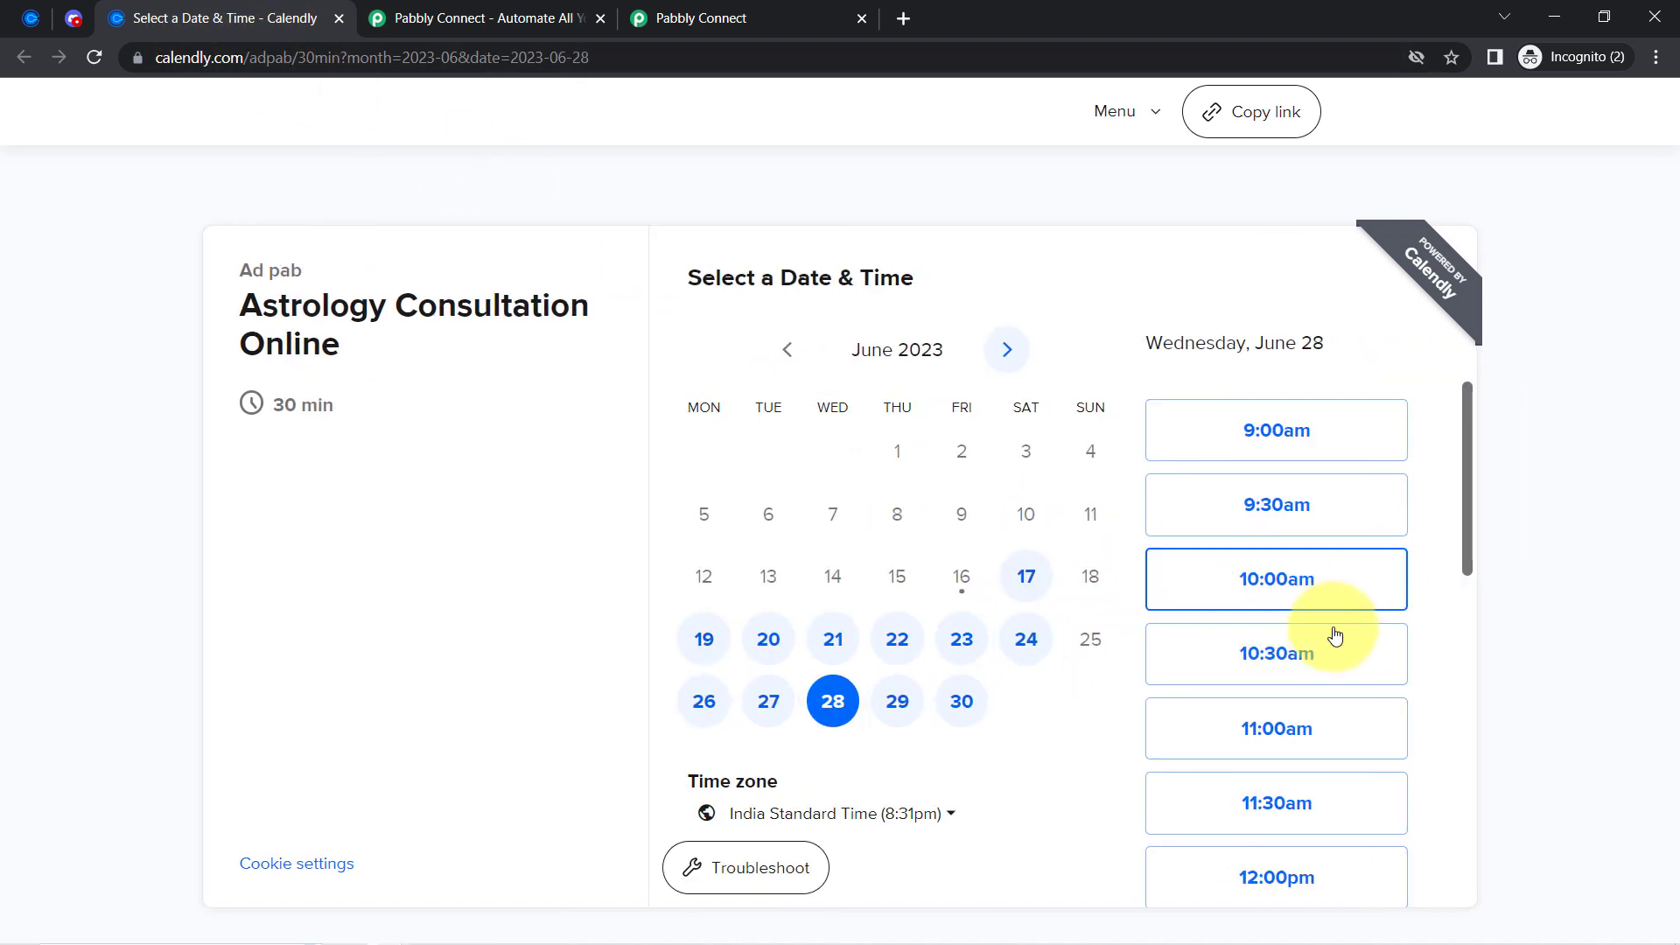
left_click(1300, 661)
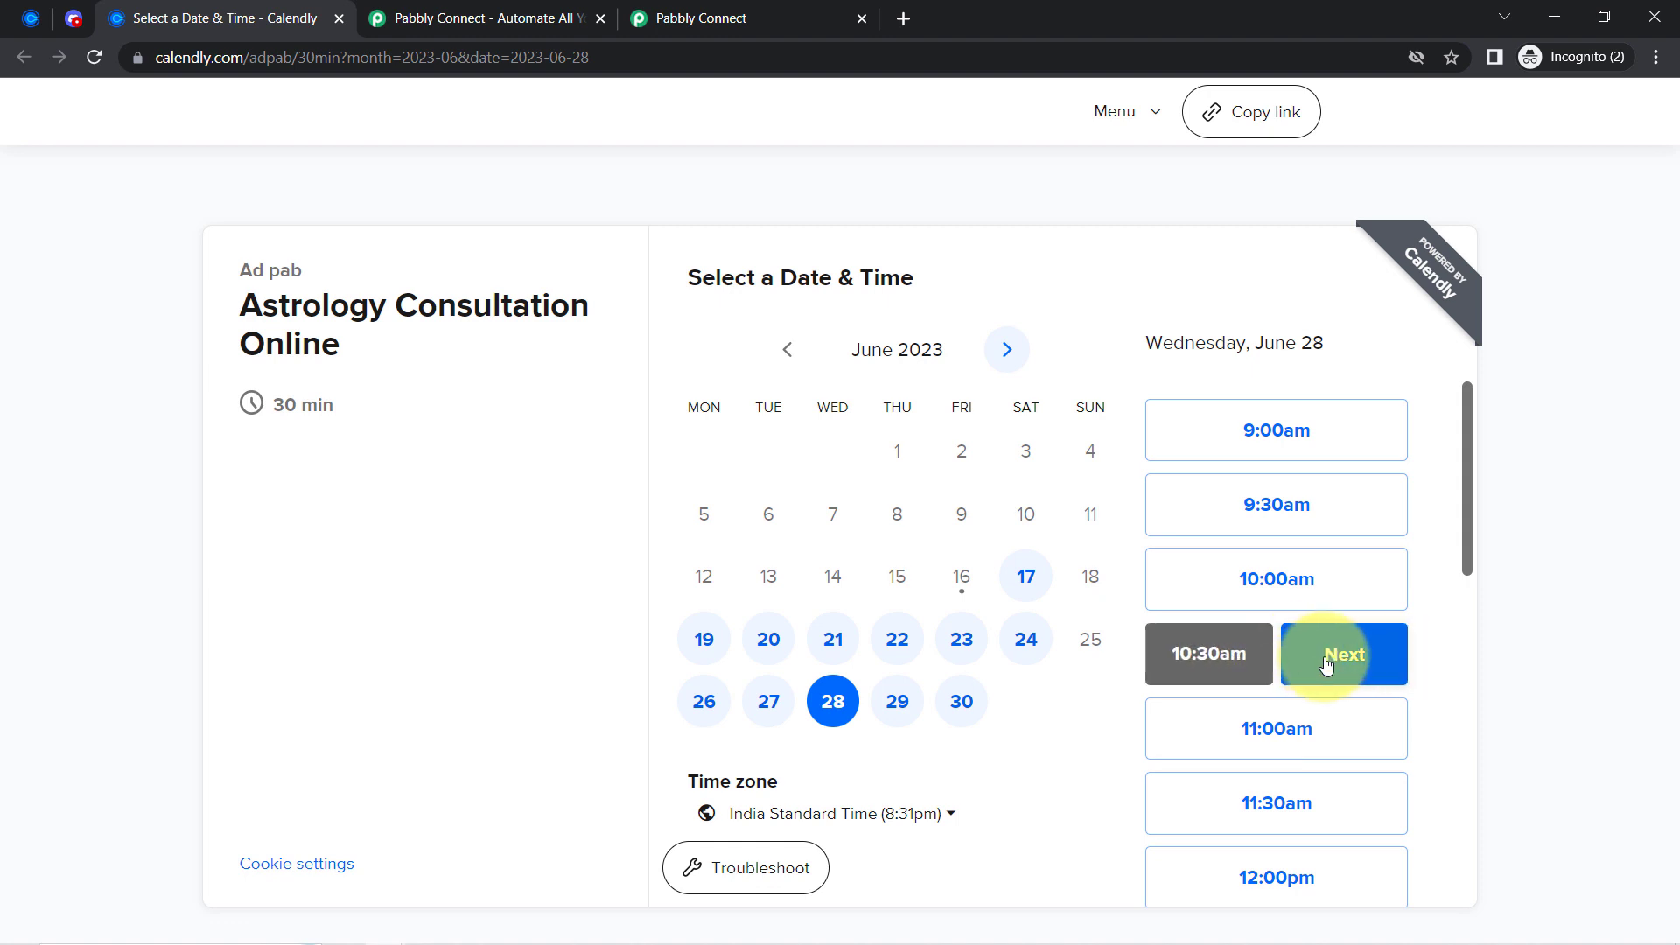
left_click(1328, 664)
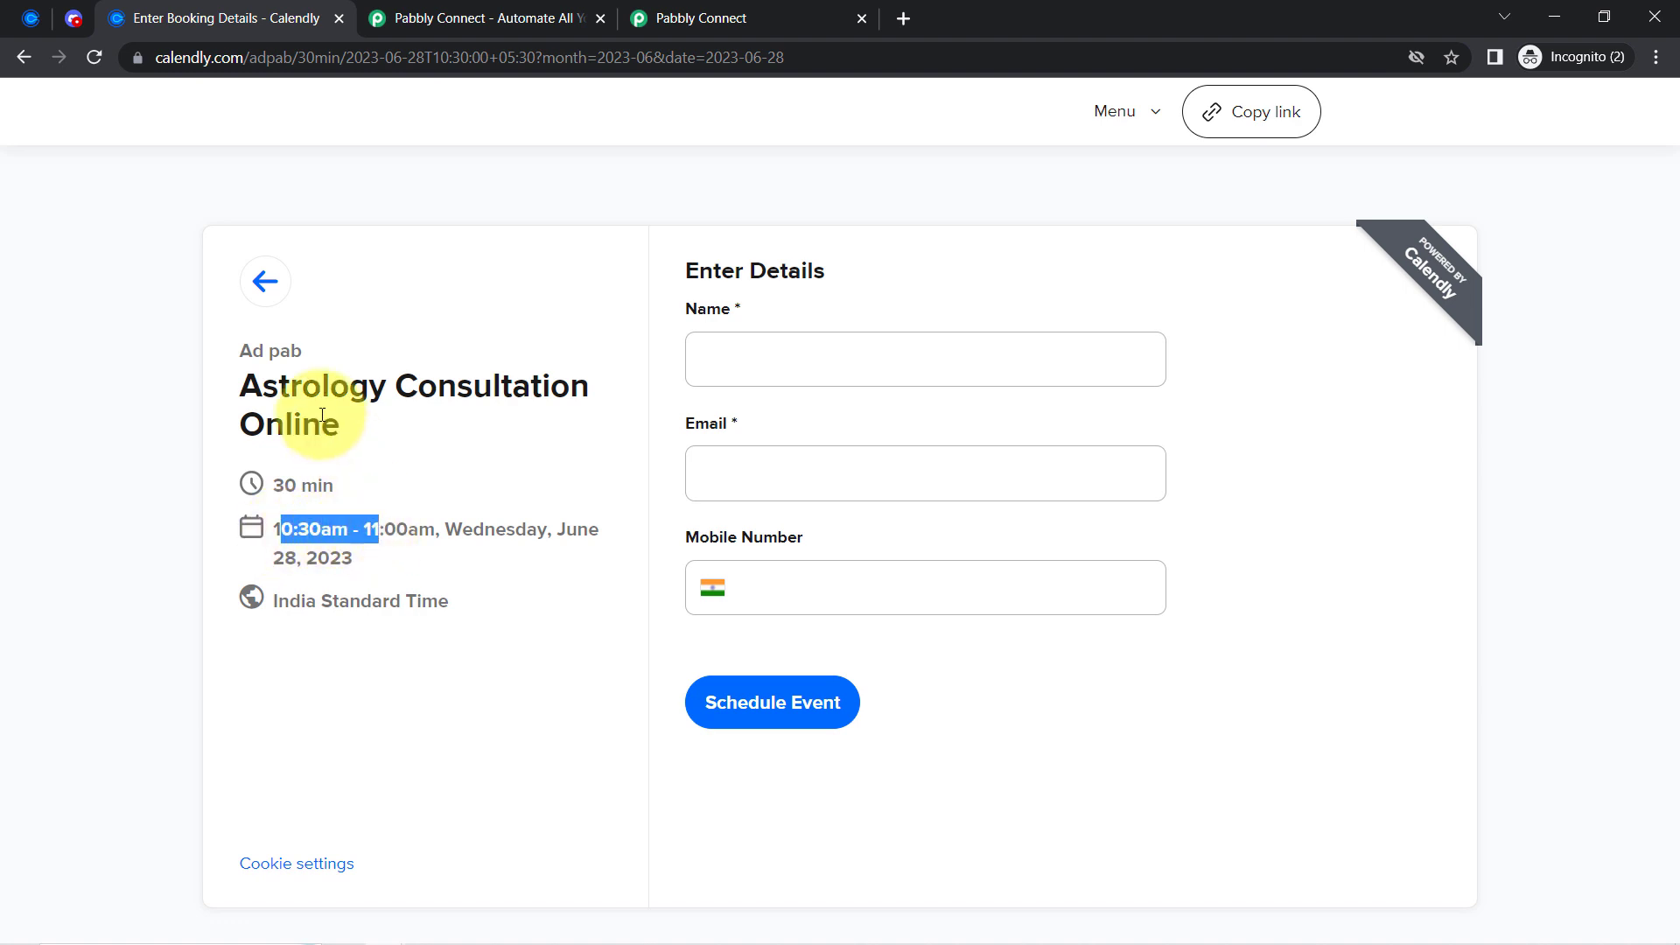
Fill in the booking form with the invitee's name, email and mobile number, and schedule the Astrology Consultation Online event.
left_click_drag(290, 386, 354, 422)
left_click(778, 372)
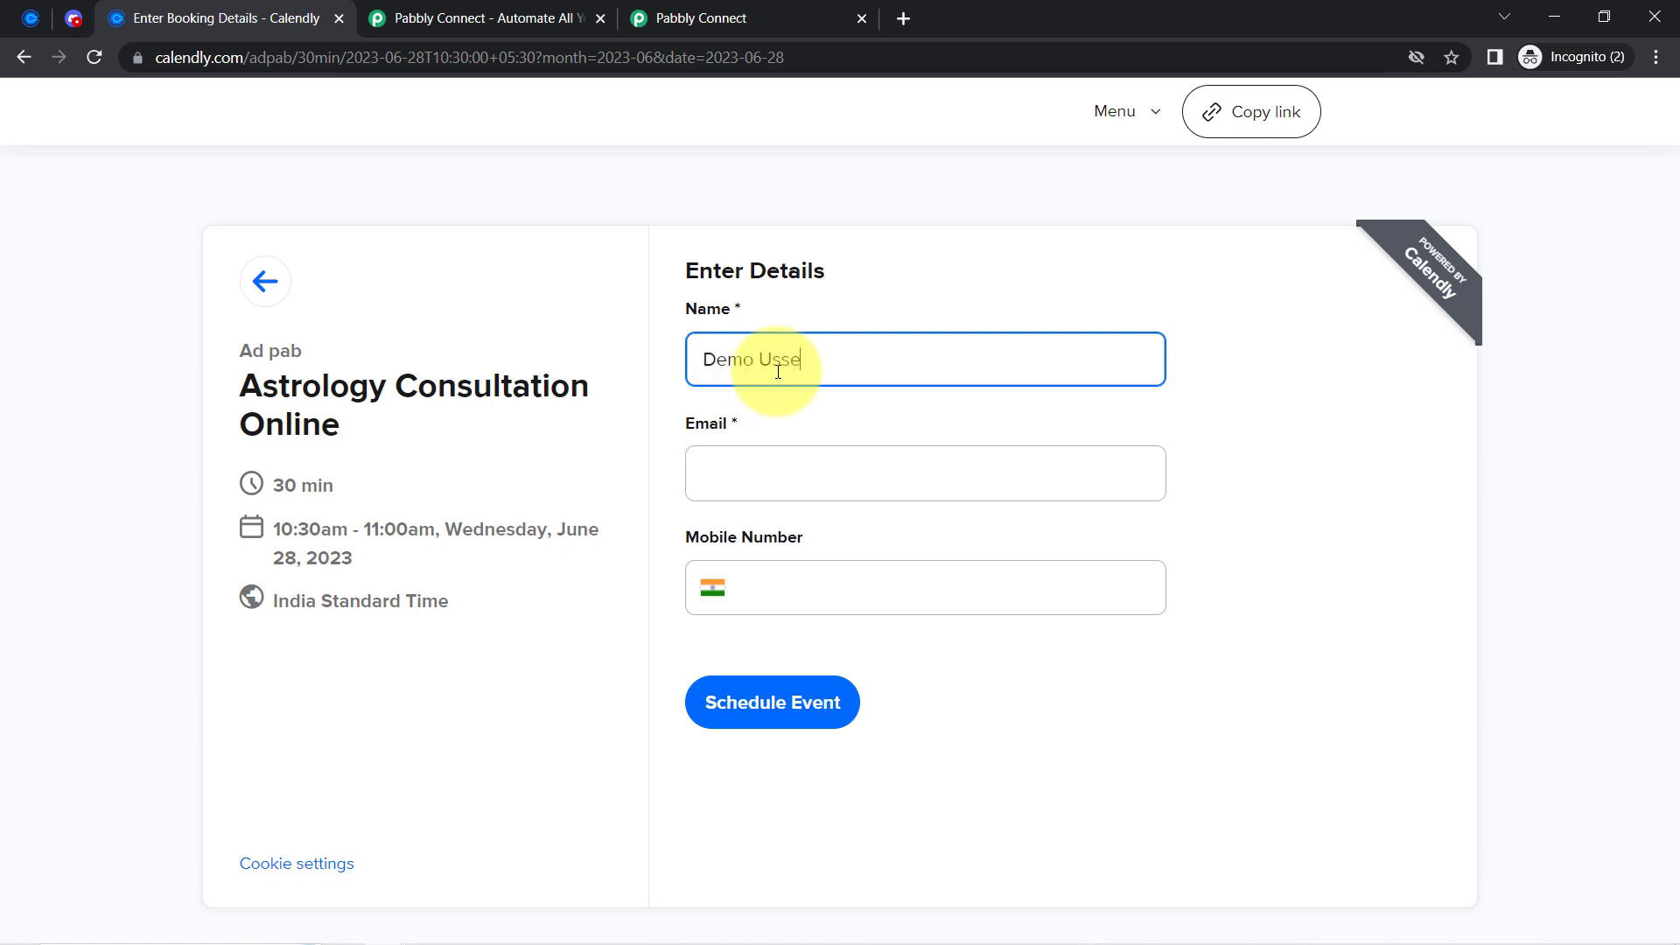
key("Tab")
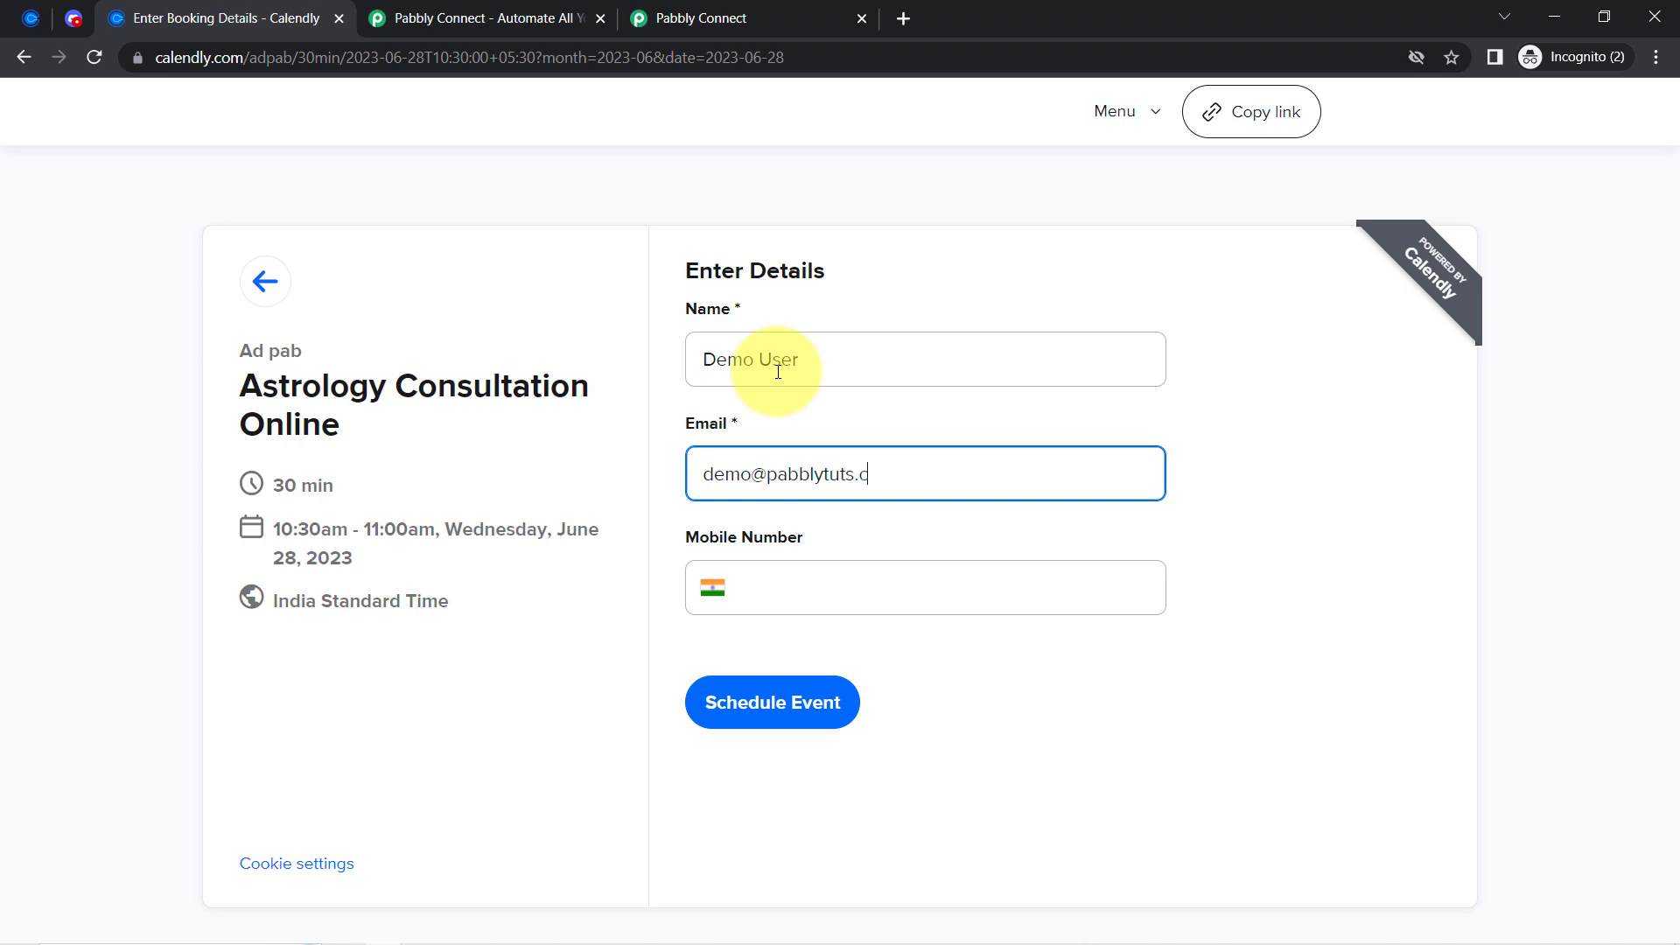
key("Tab")
key("Tab")
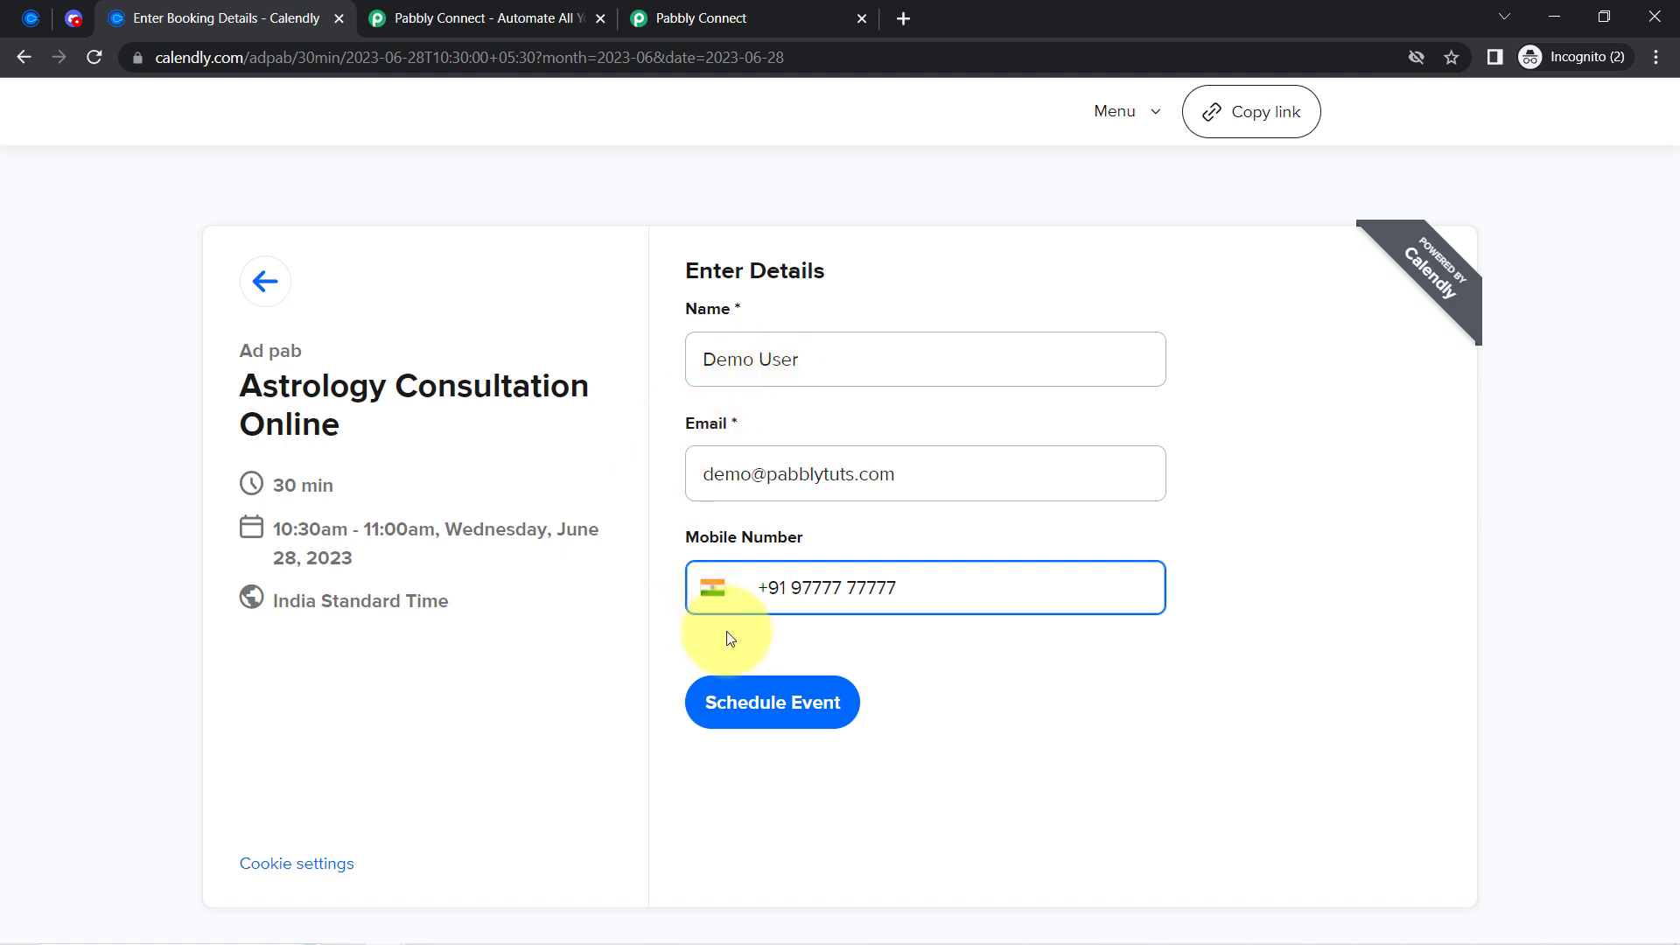
left_click(753, 703)
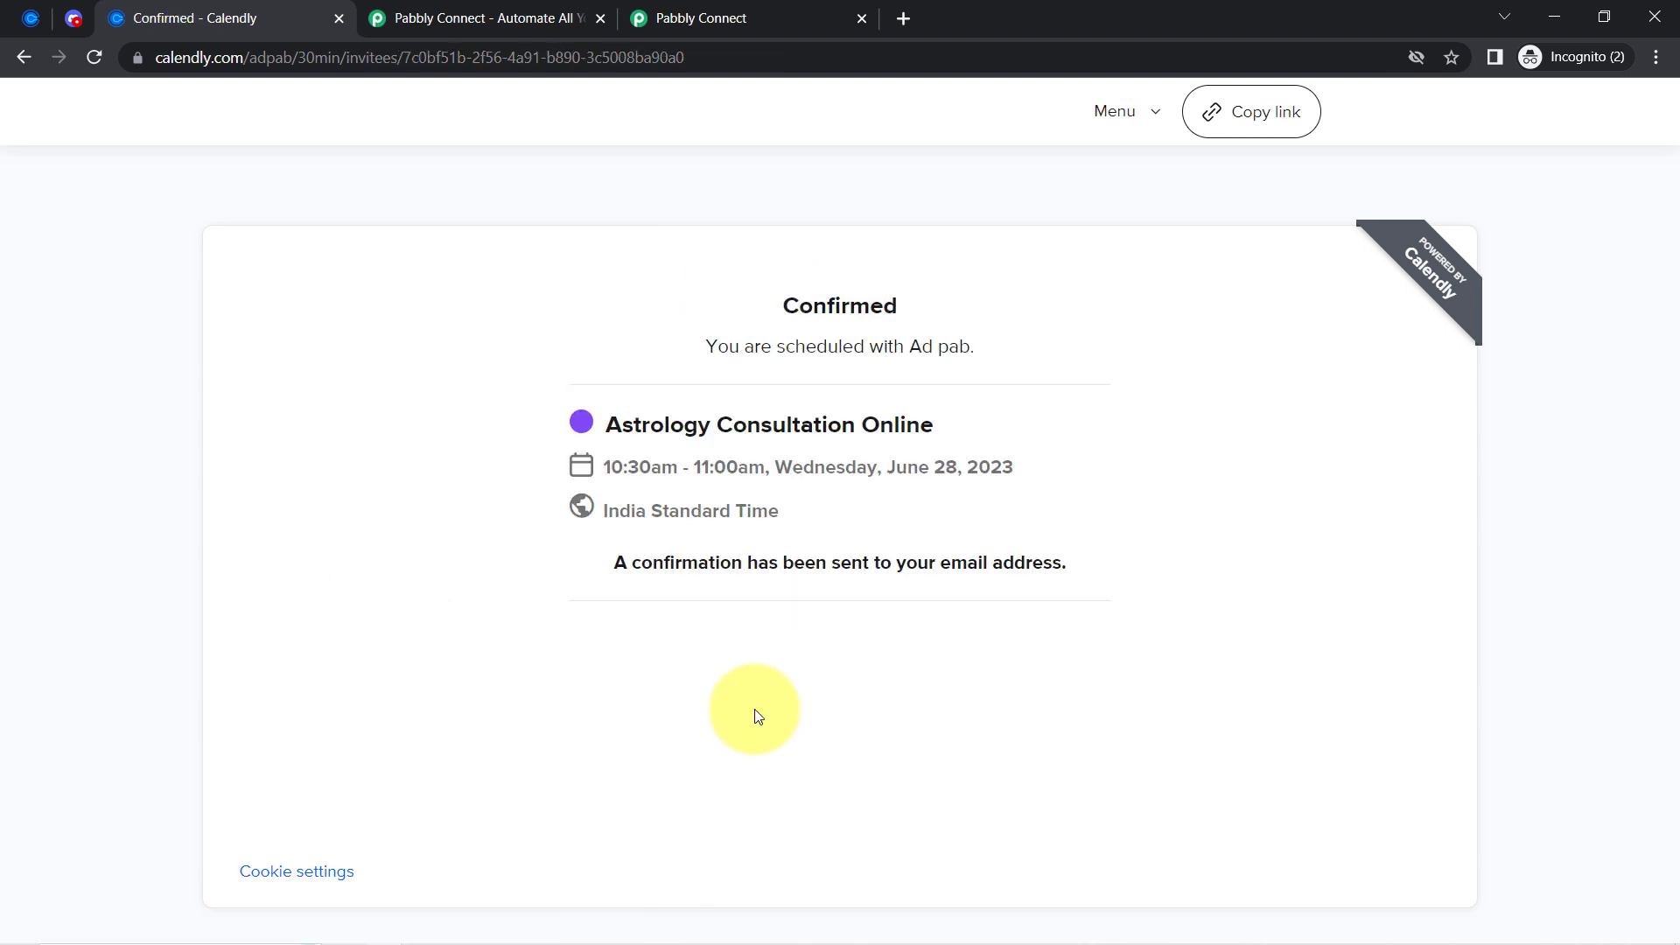
Return to the Pabbly Connect workflow and close the extra Pabbly Connect page.
left_click(696, 11)
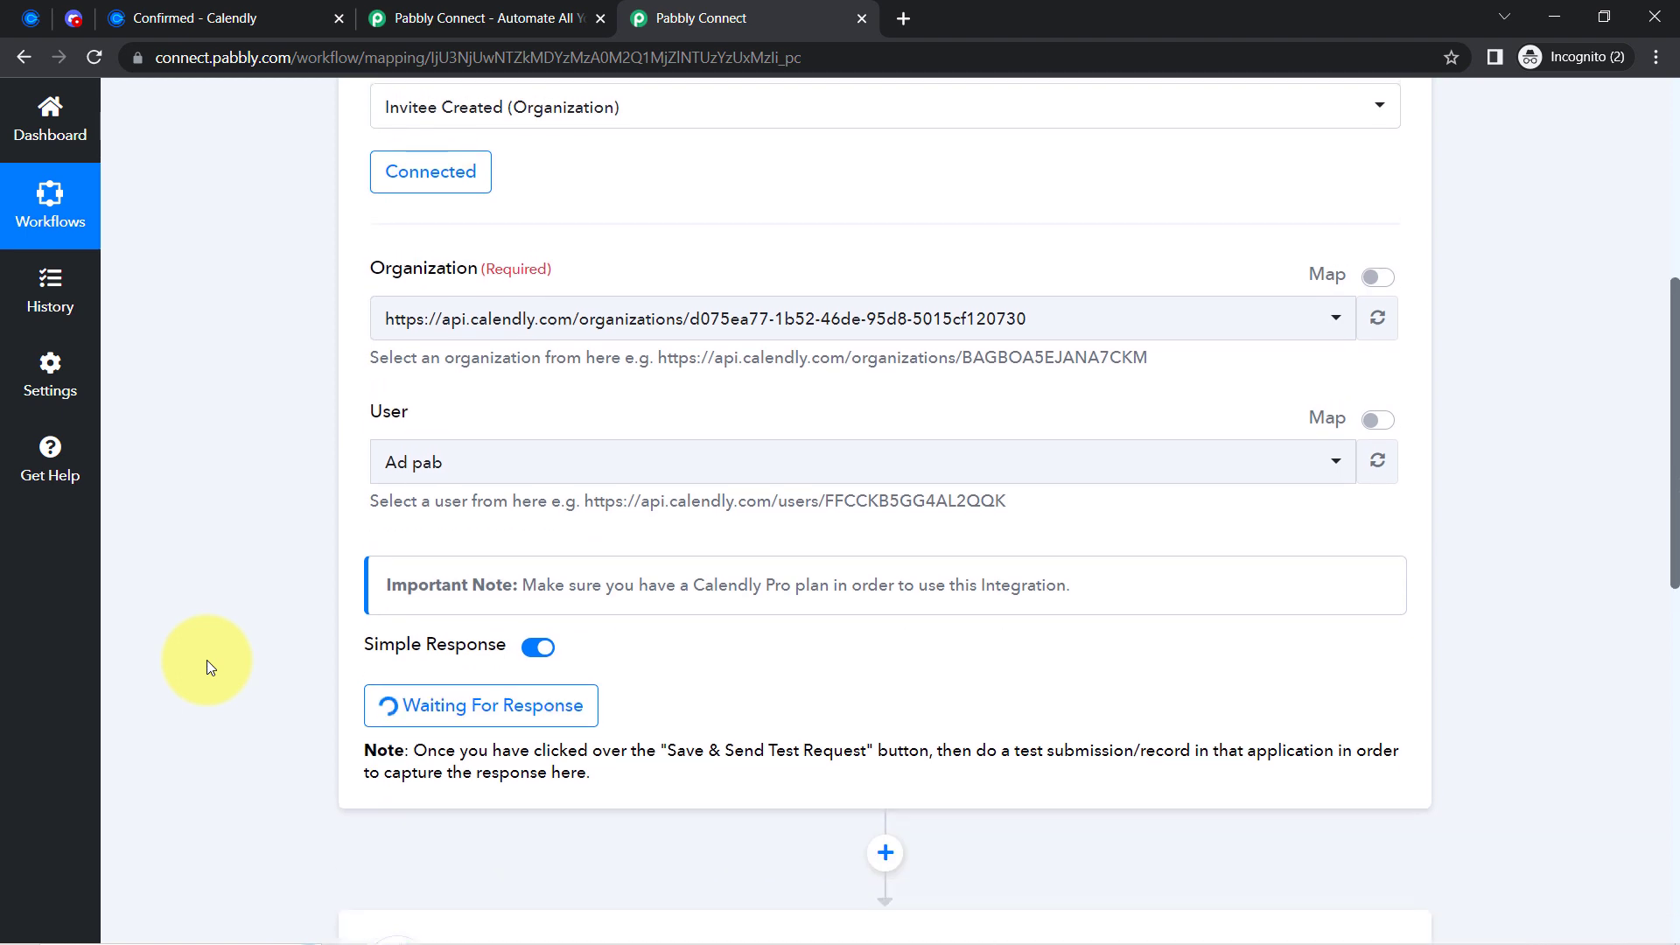
scroll(206, 660, "down", 6)
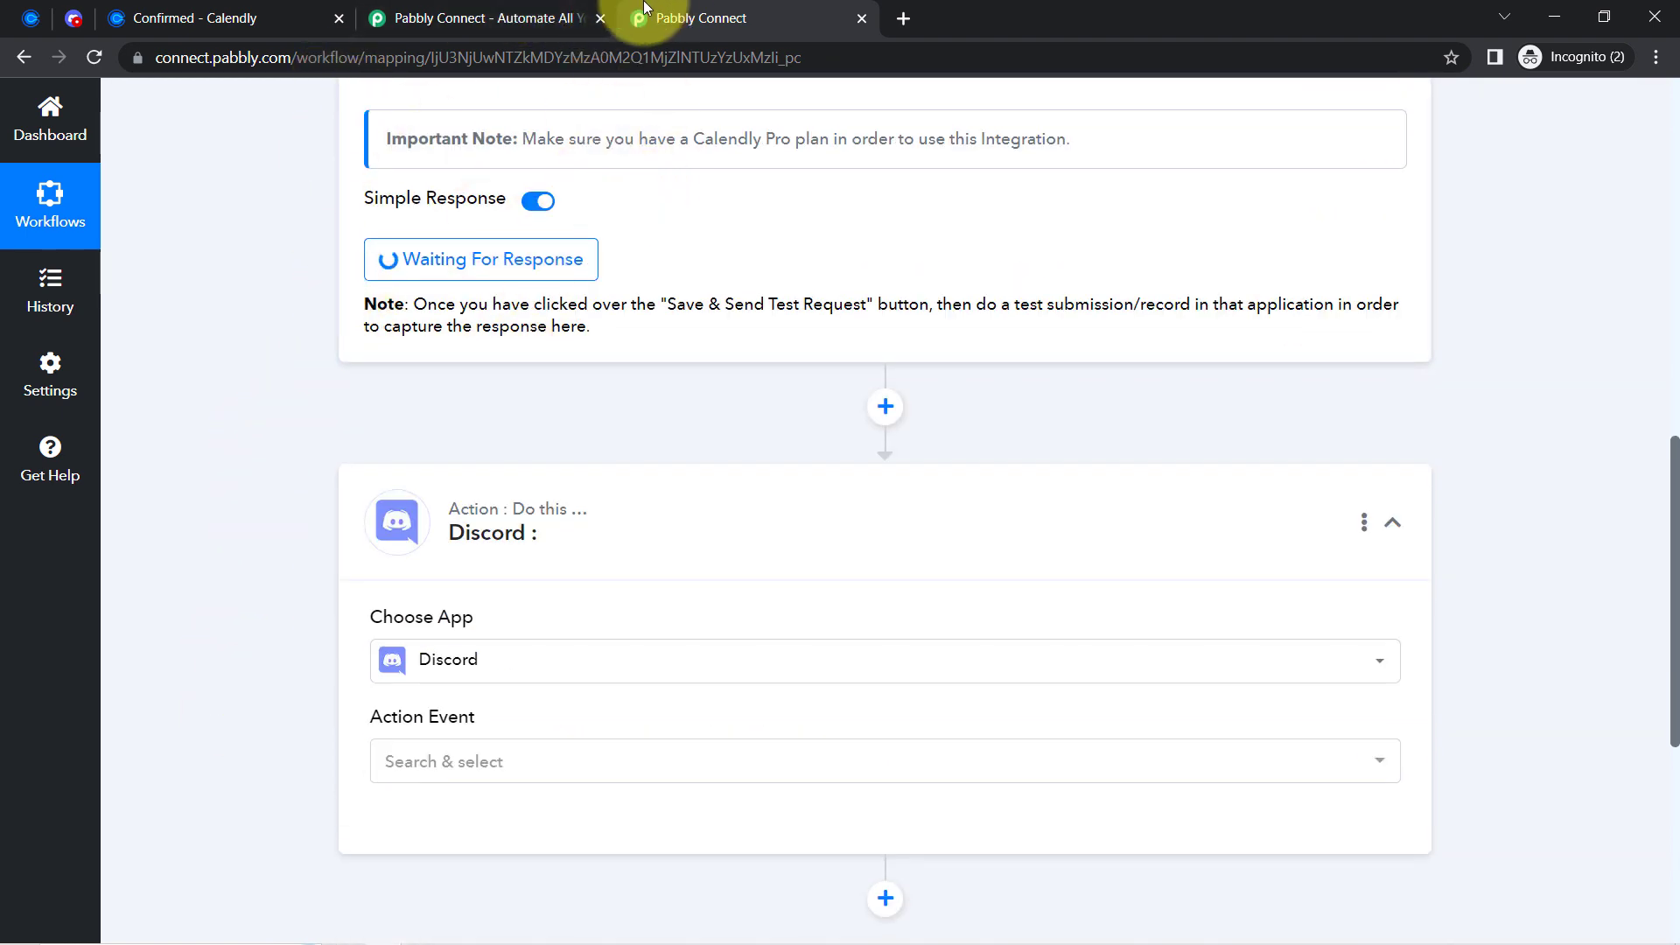
left_click(599, 18)
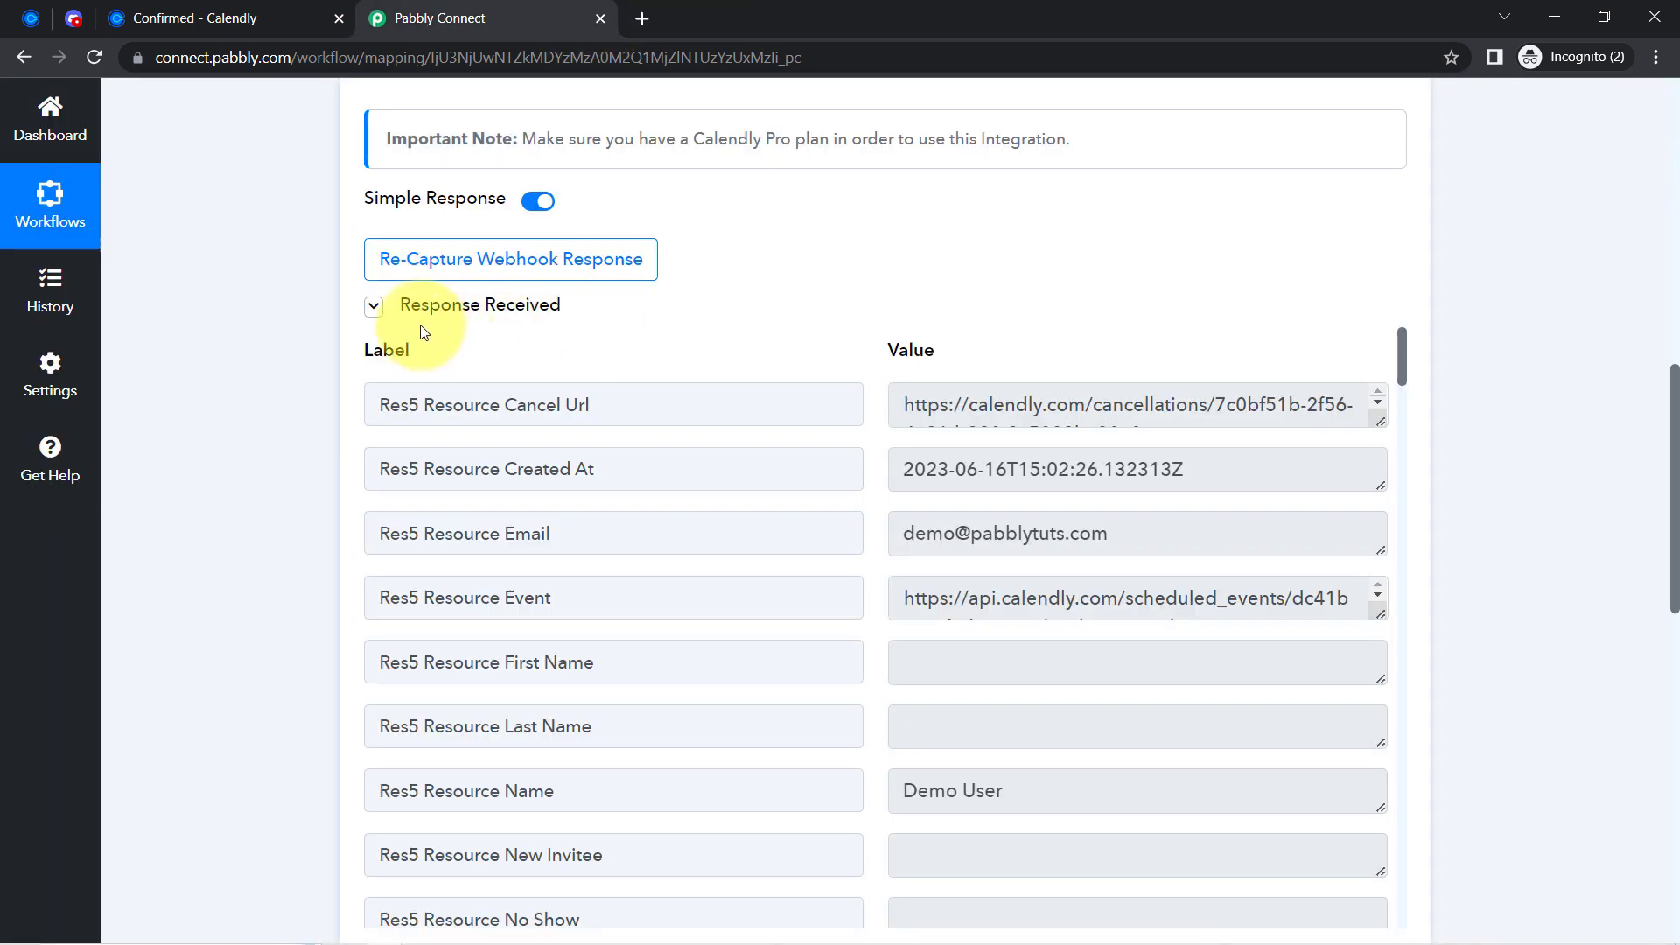
Examine the captured Calendly response for the invitee's email and the booked event name.
left_click(375, 305)
left_click(375, 306)
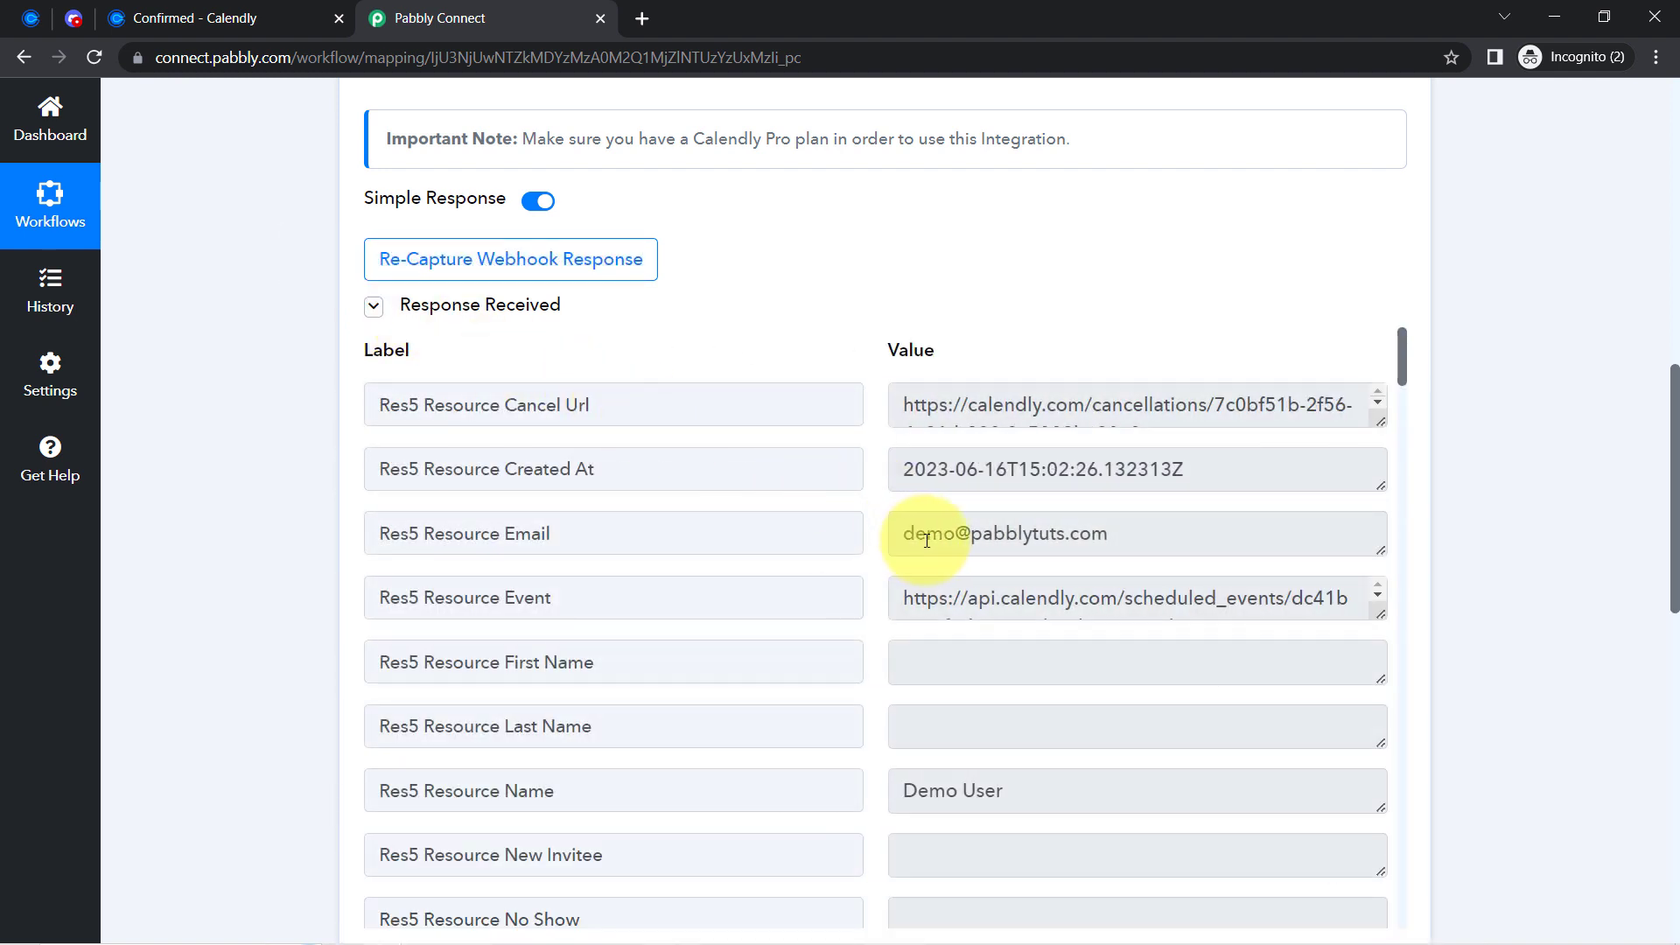
left_click_drag(948, 487, 1076, 530)
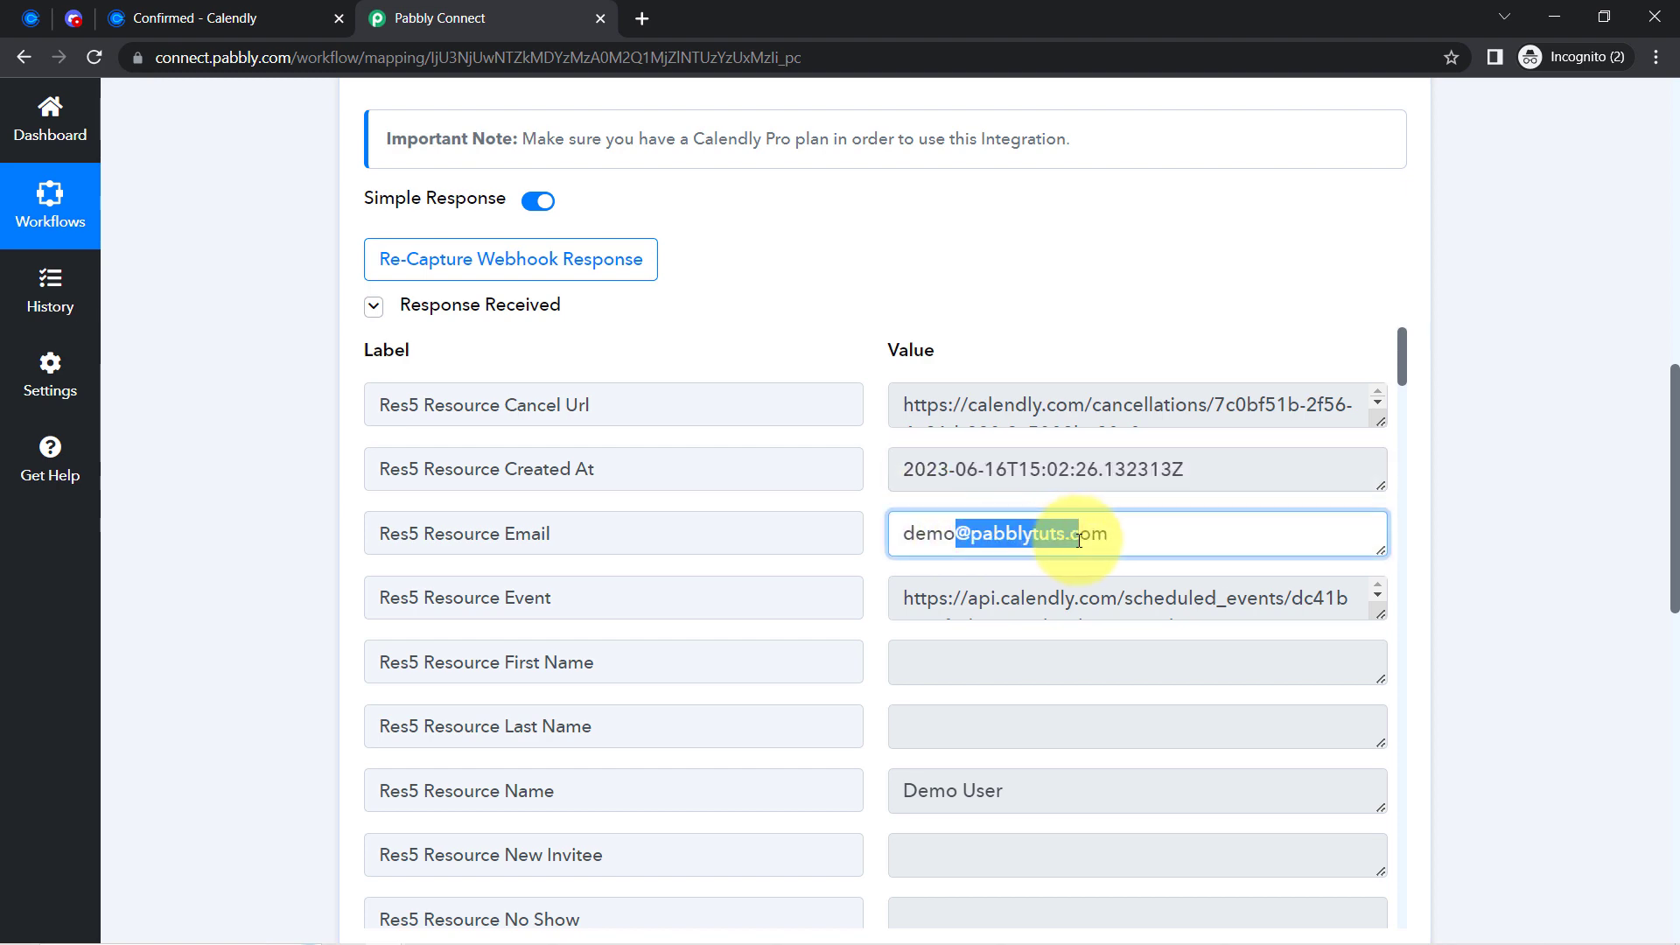
left_click_drag(1403, 368, 1362, 612)
left_click_drag(954, 558, 1140, 558)
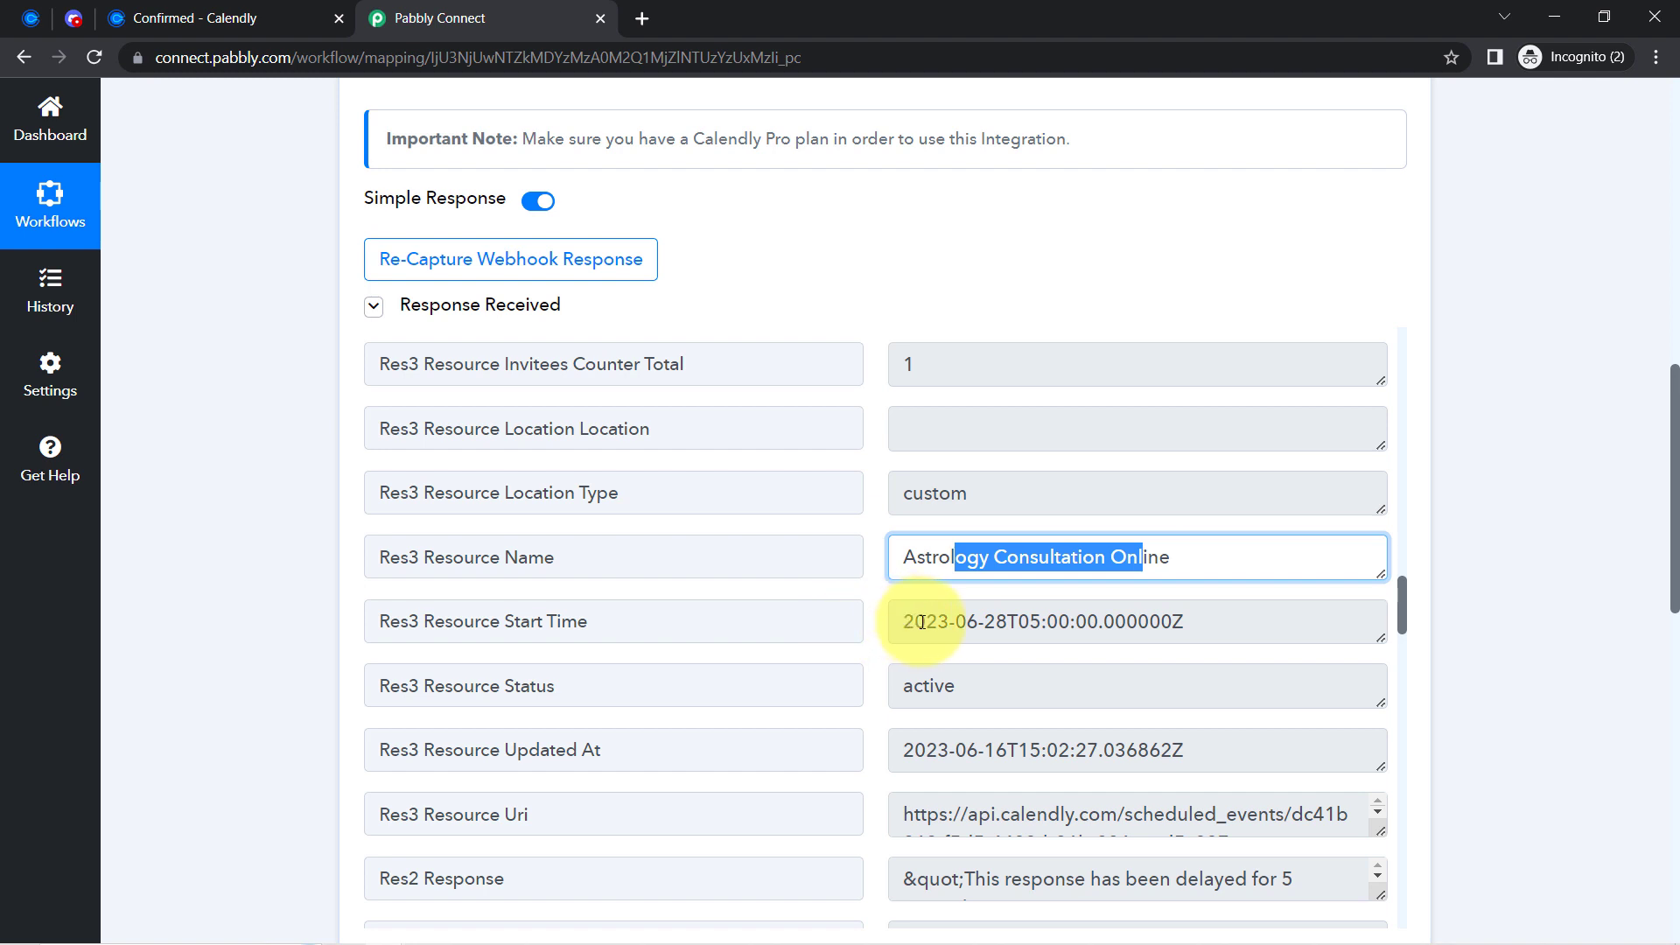
Compare the response's start time with the Calendly booking confirmation and check the Mobile Number answer in the response.
left_click_drag(926, 622, 1219, 626)
left_click(1088, 628)
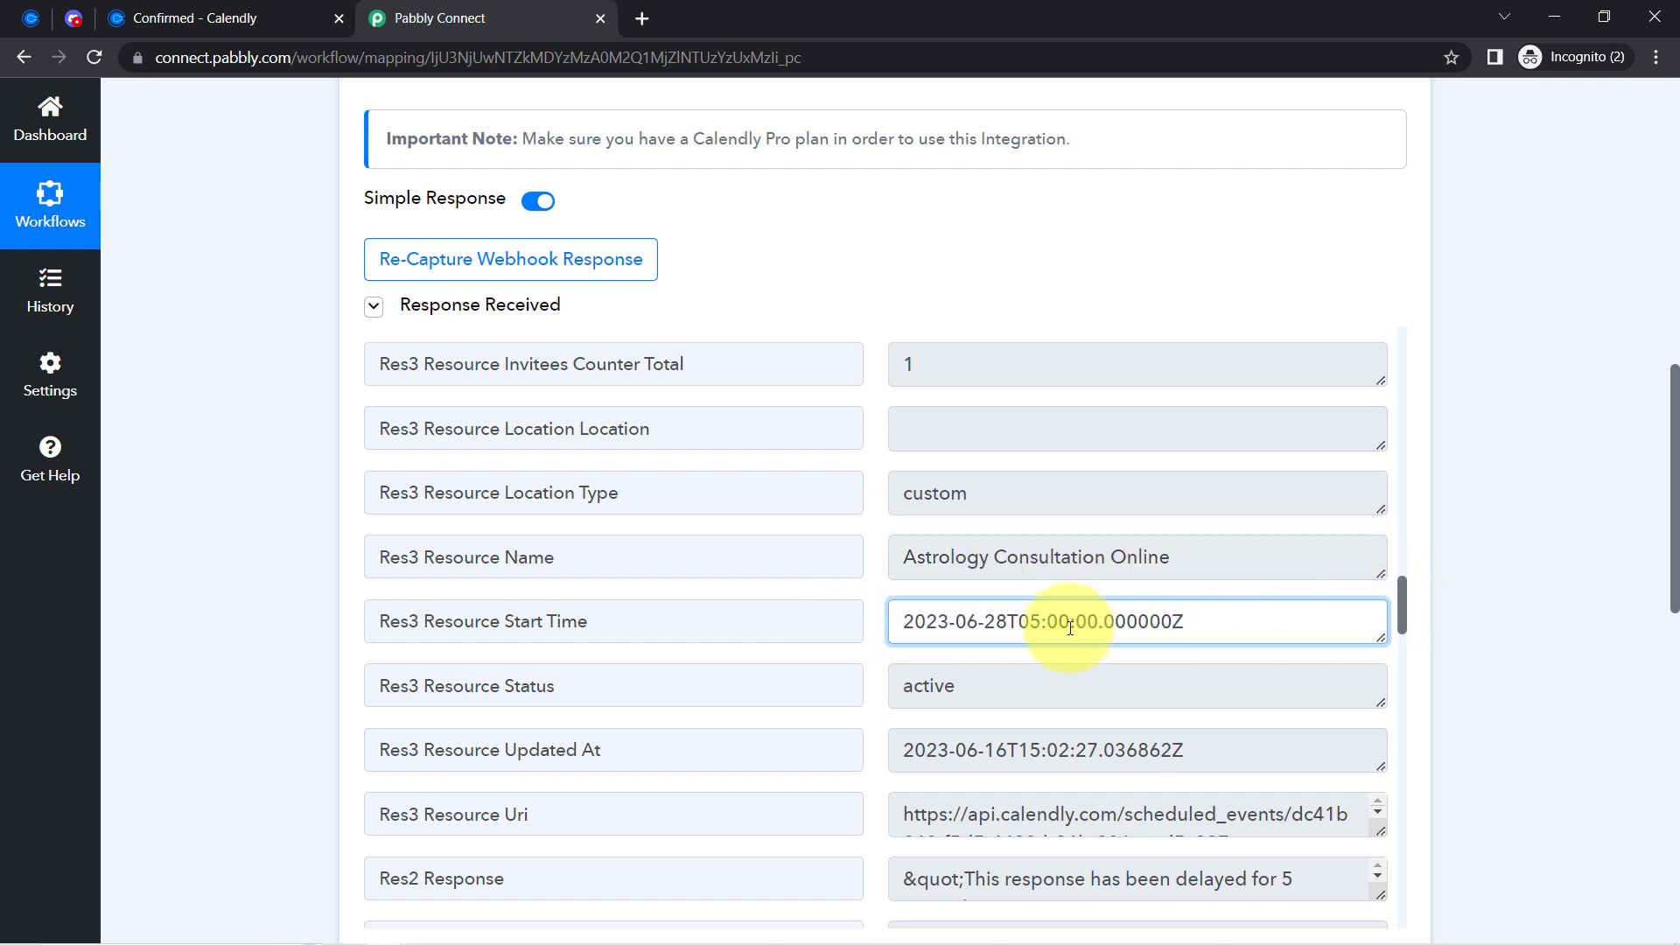
left_click_drag(984, 621, 1098, 625)
left_click(1077, 621)
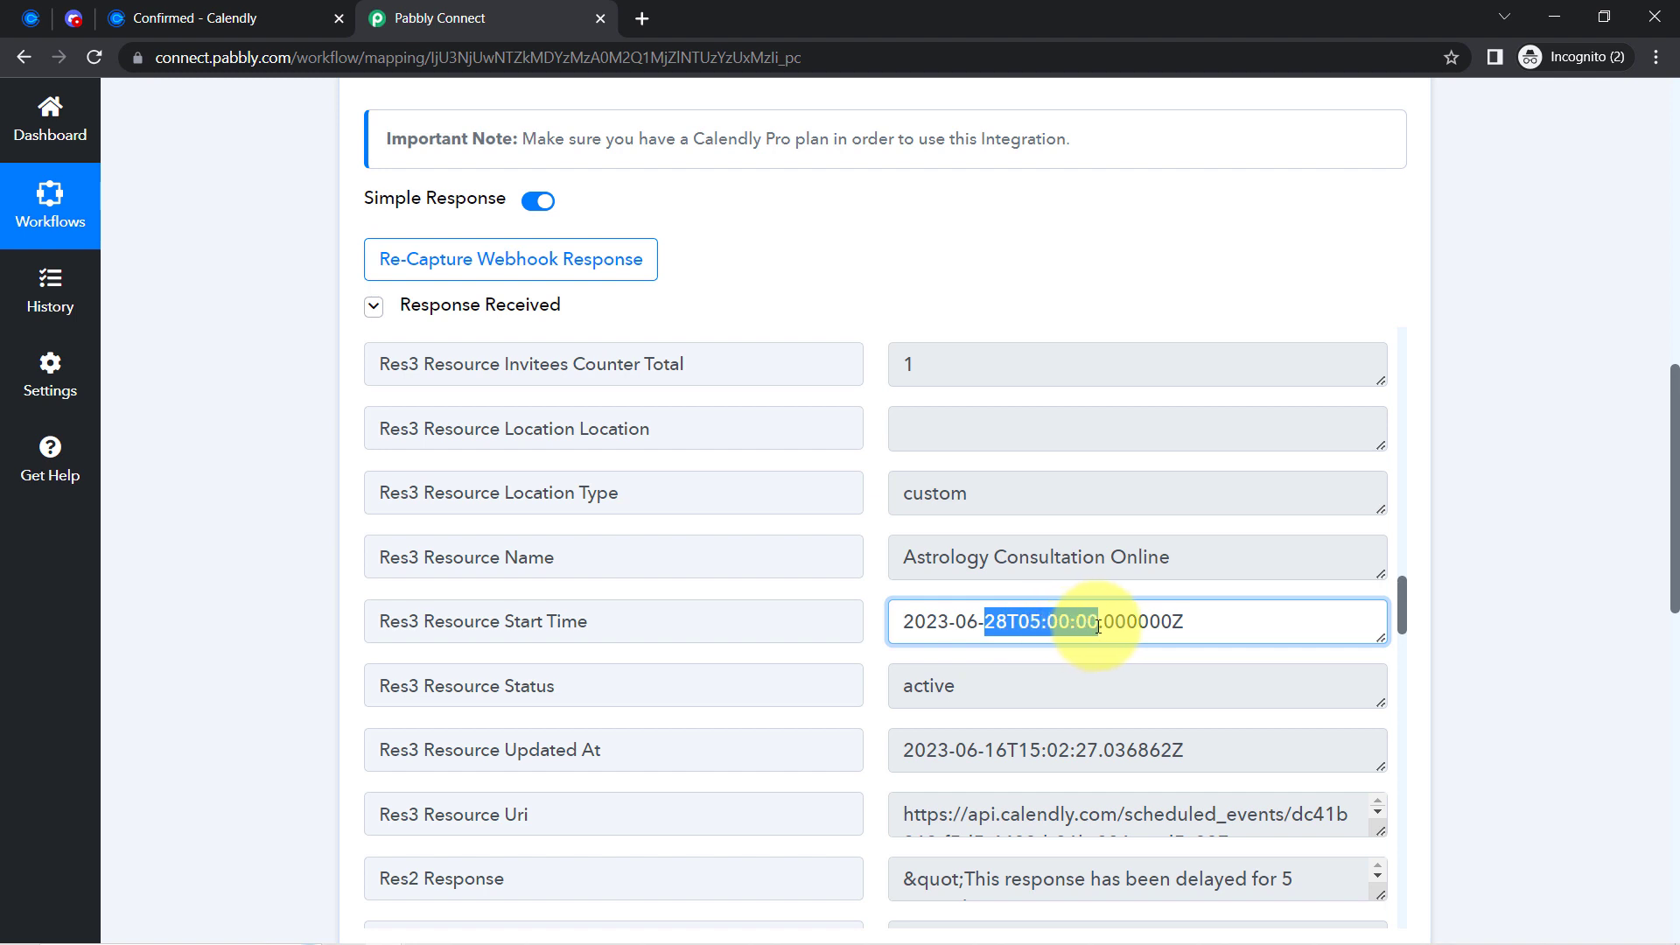
triple_click(1099, 625)
left_click(175, 18)
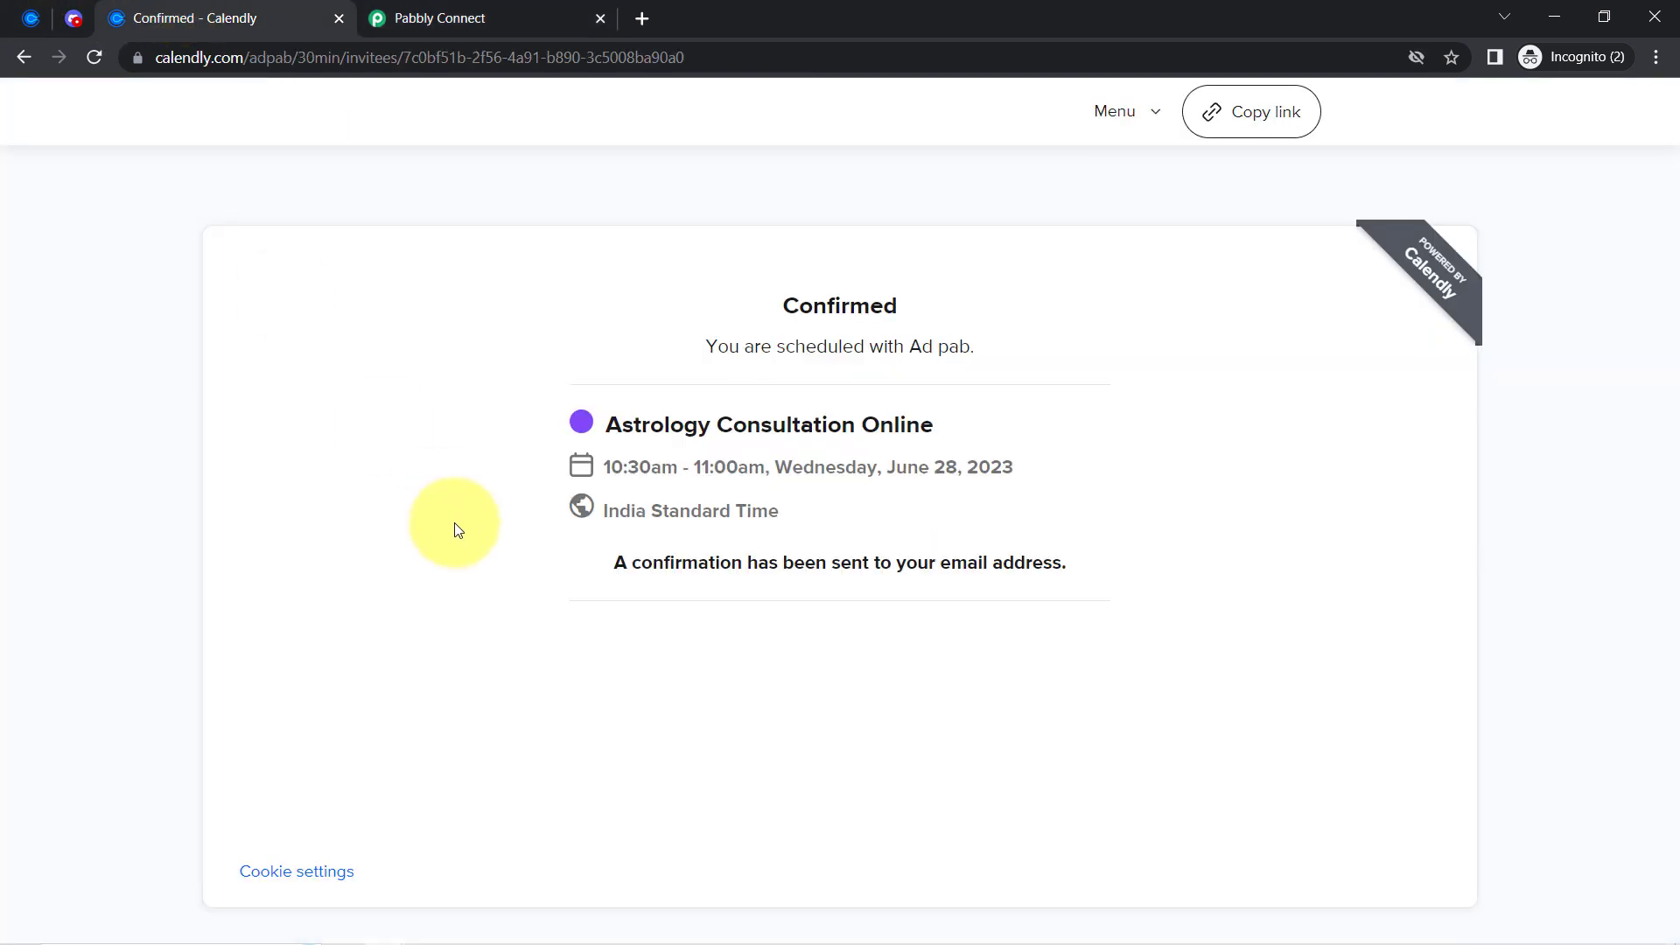
left_click_drag(611, 475, 754, 468)
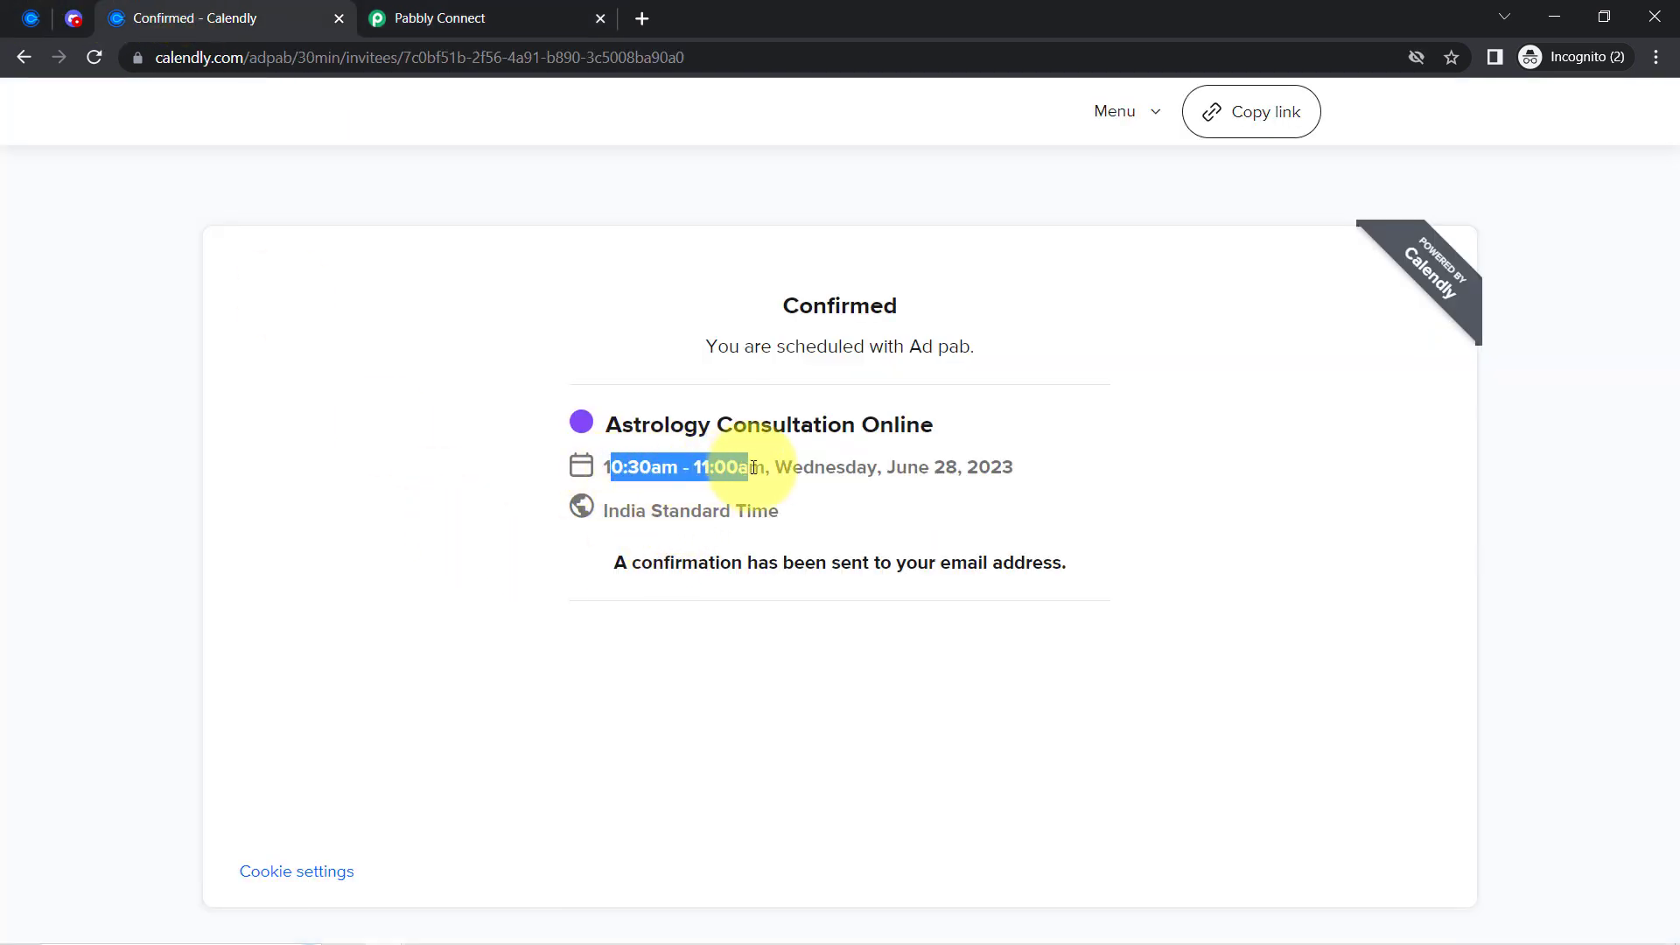
left_click(512, 18)
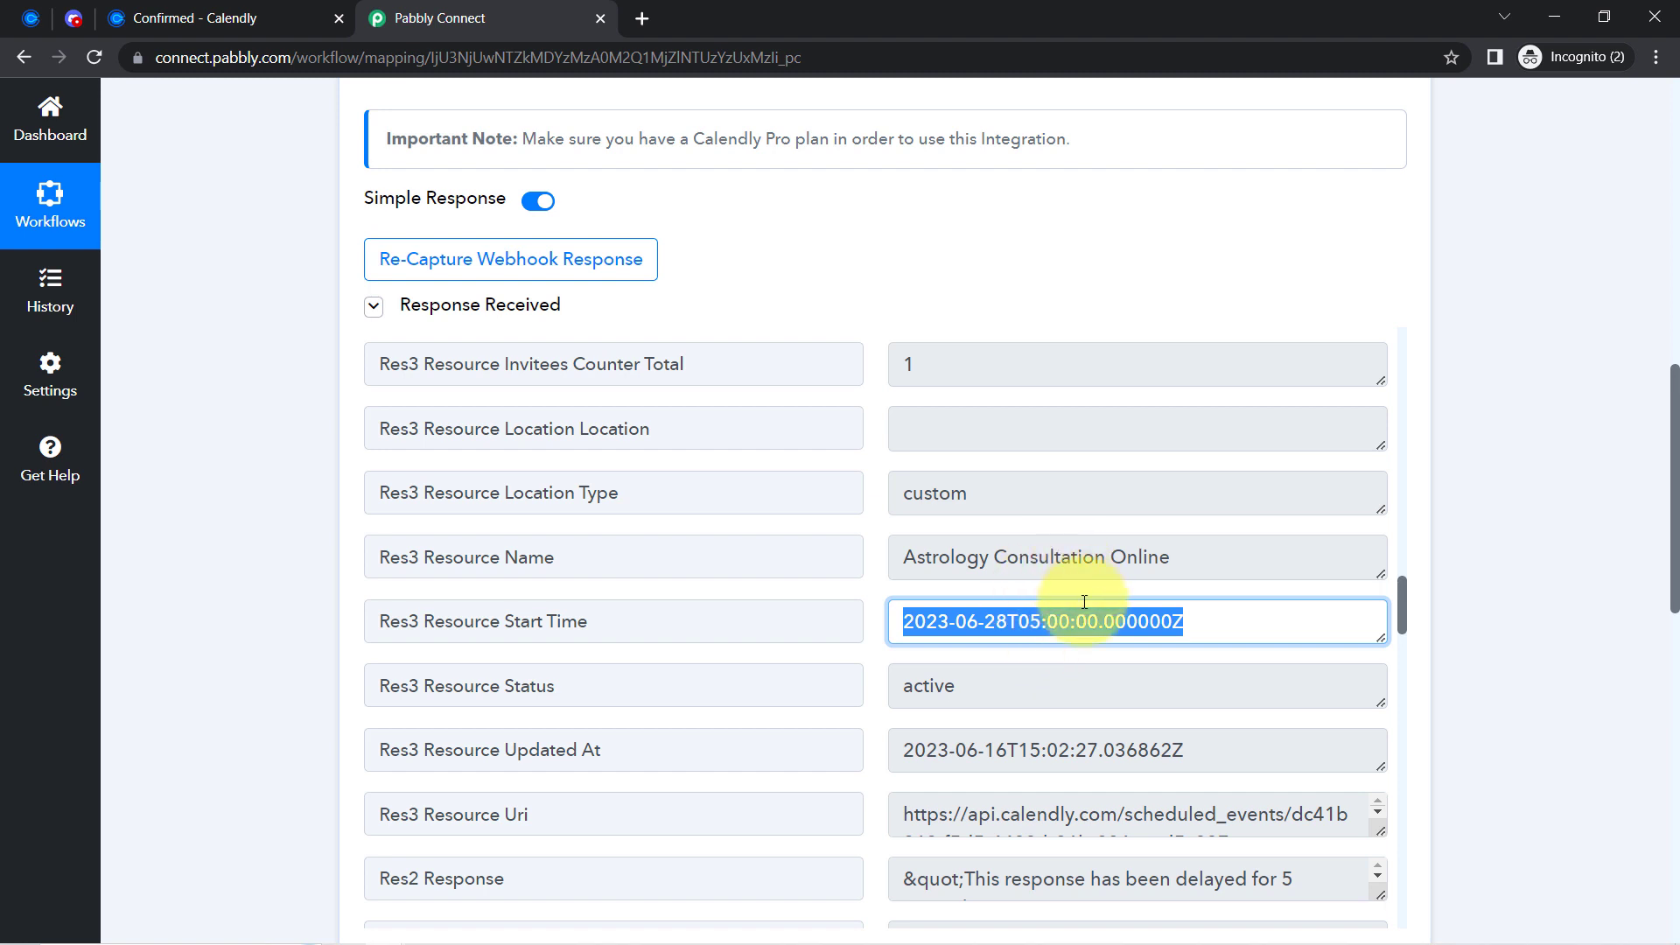
left_click_drag(1084, 602, 1393, 733)
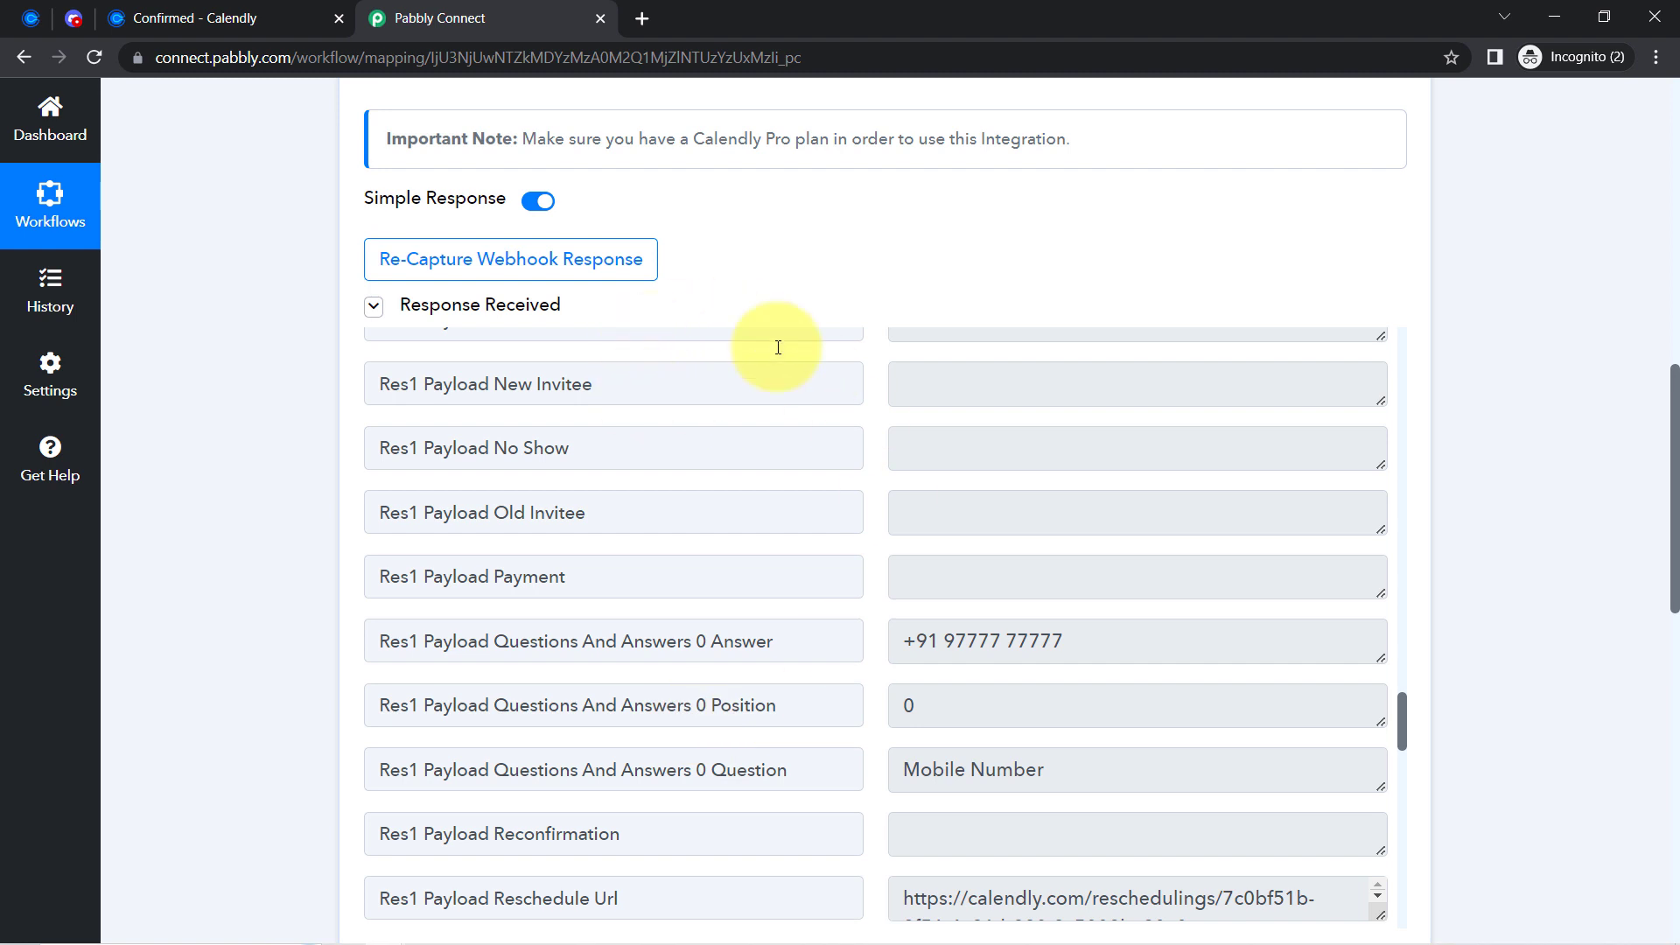
mouse_move(522, 321)
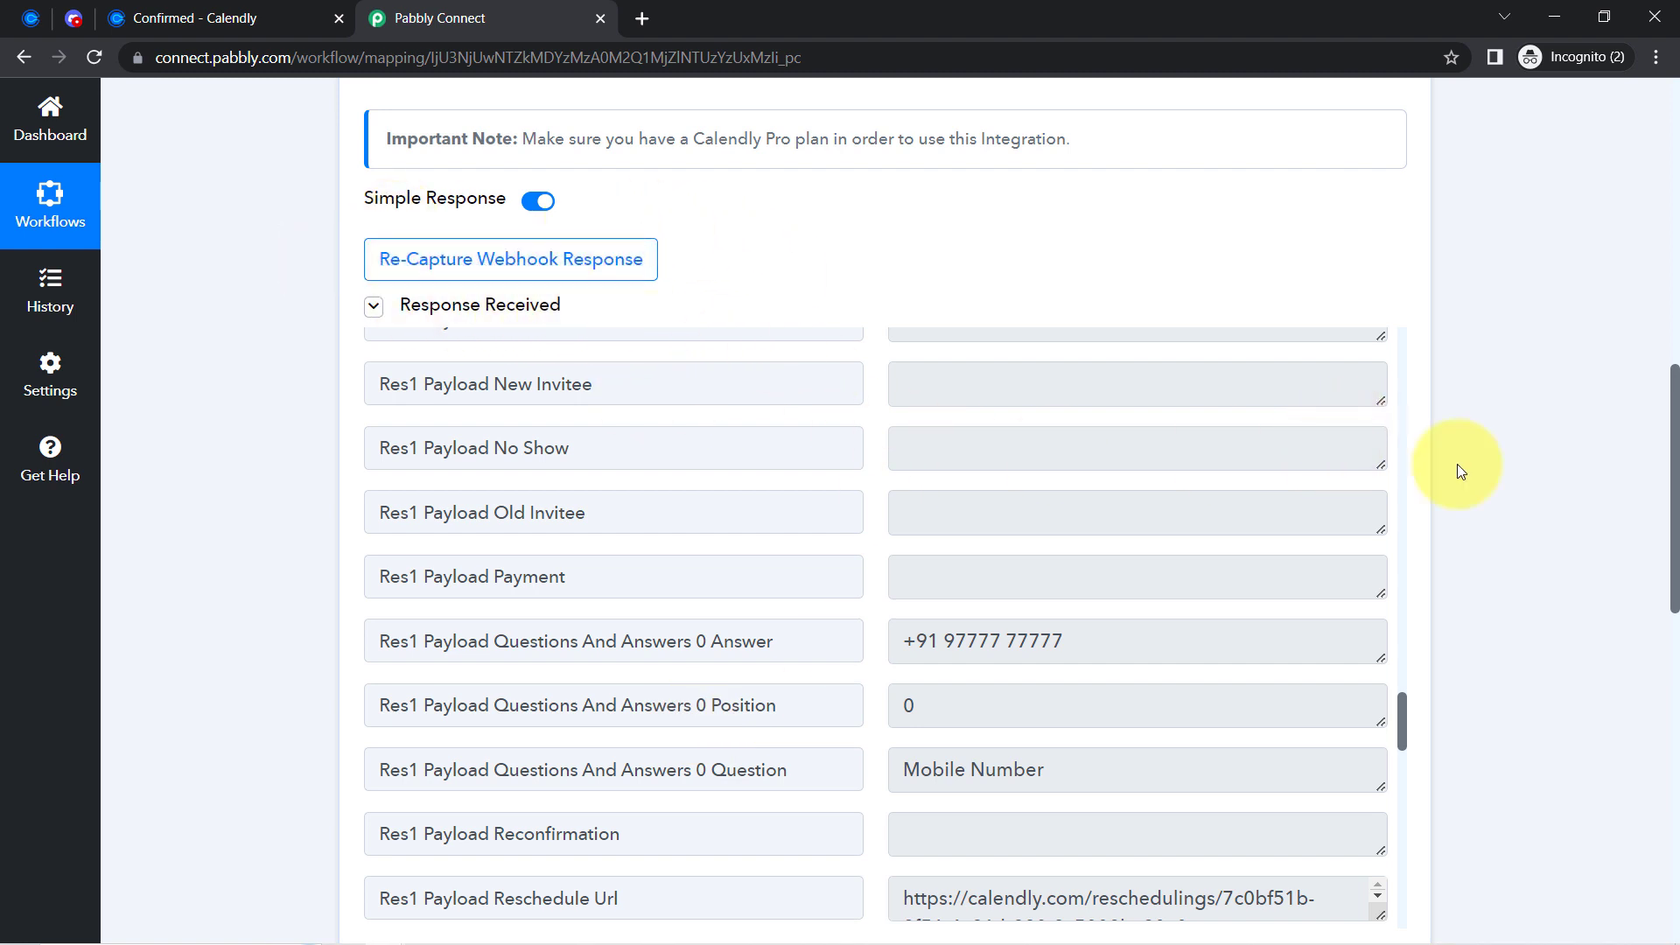
Set the Discord action event to Send Channel Message (HTML) and connect the action.
left_click_drag(1670, 446, 1654, 698)
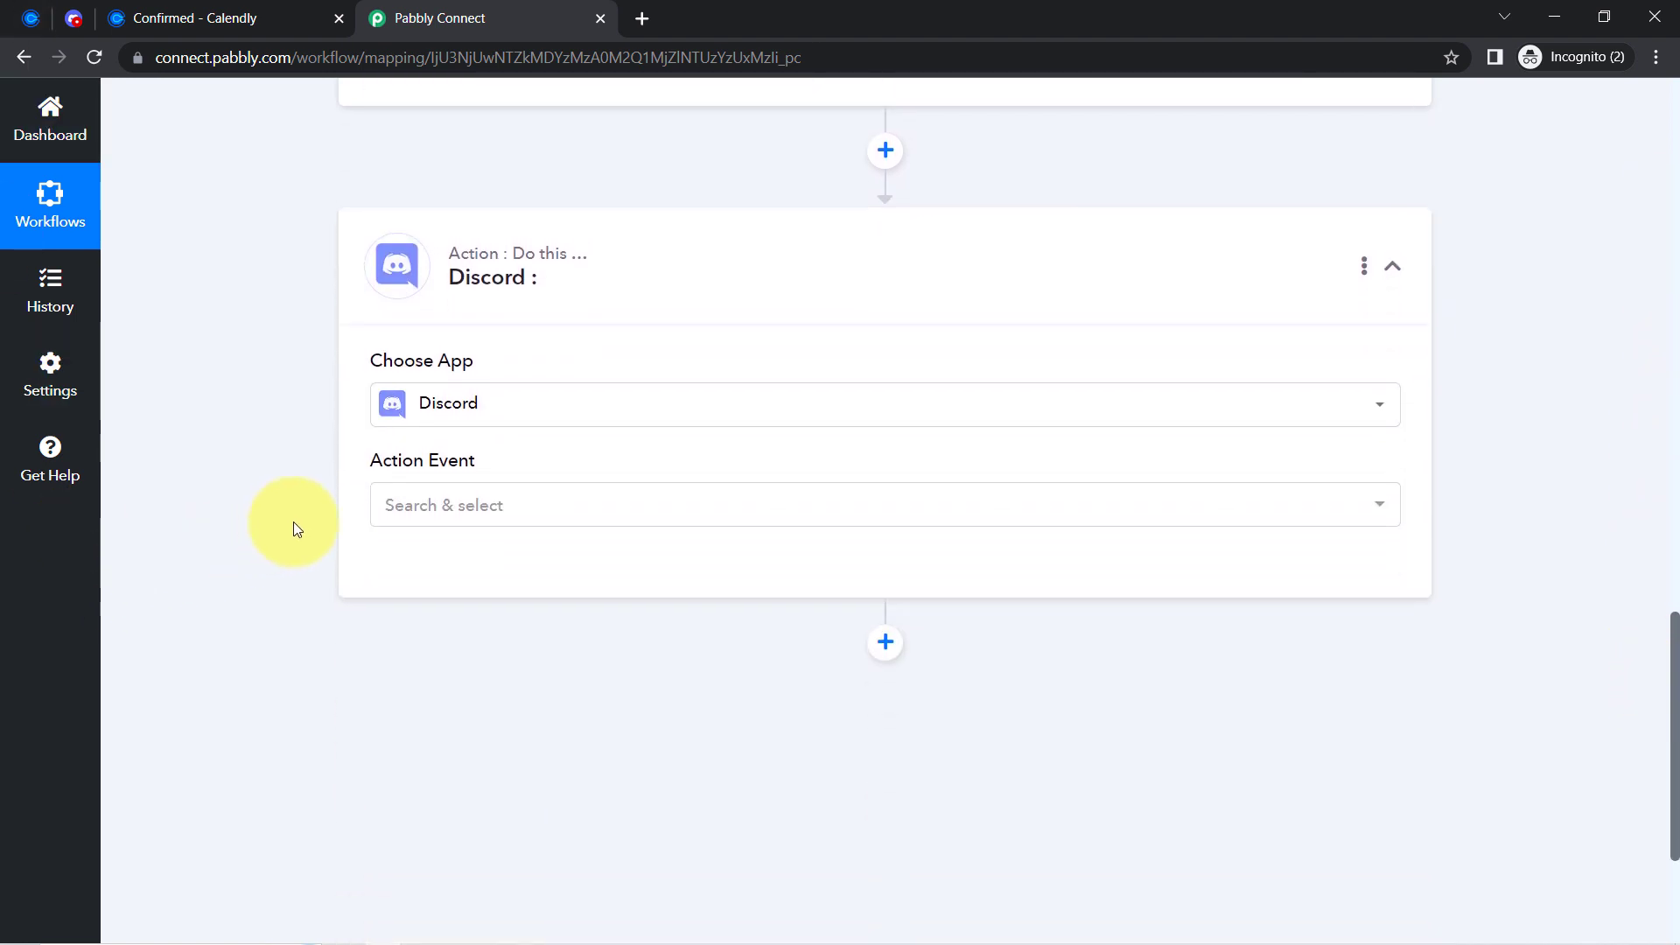
left_click(428, 510)
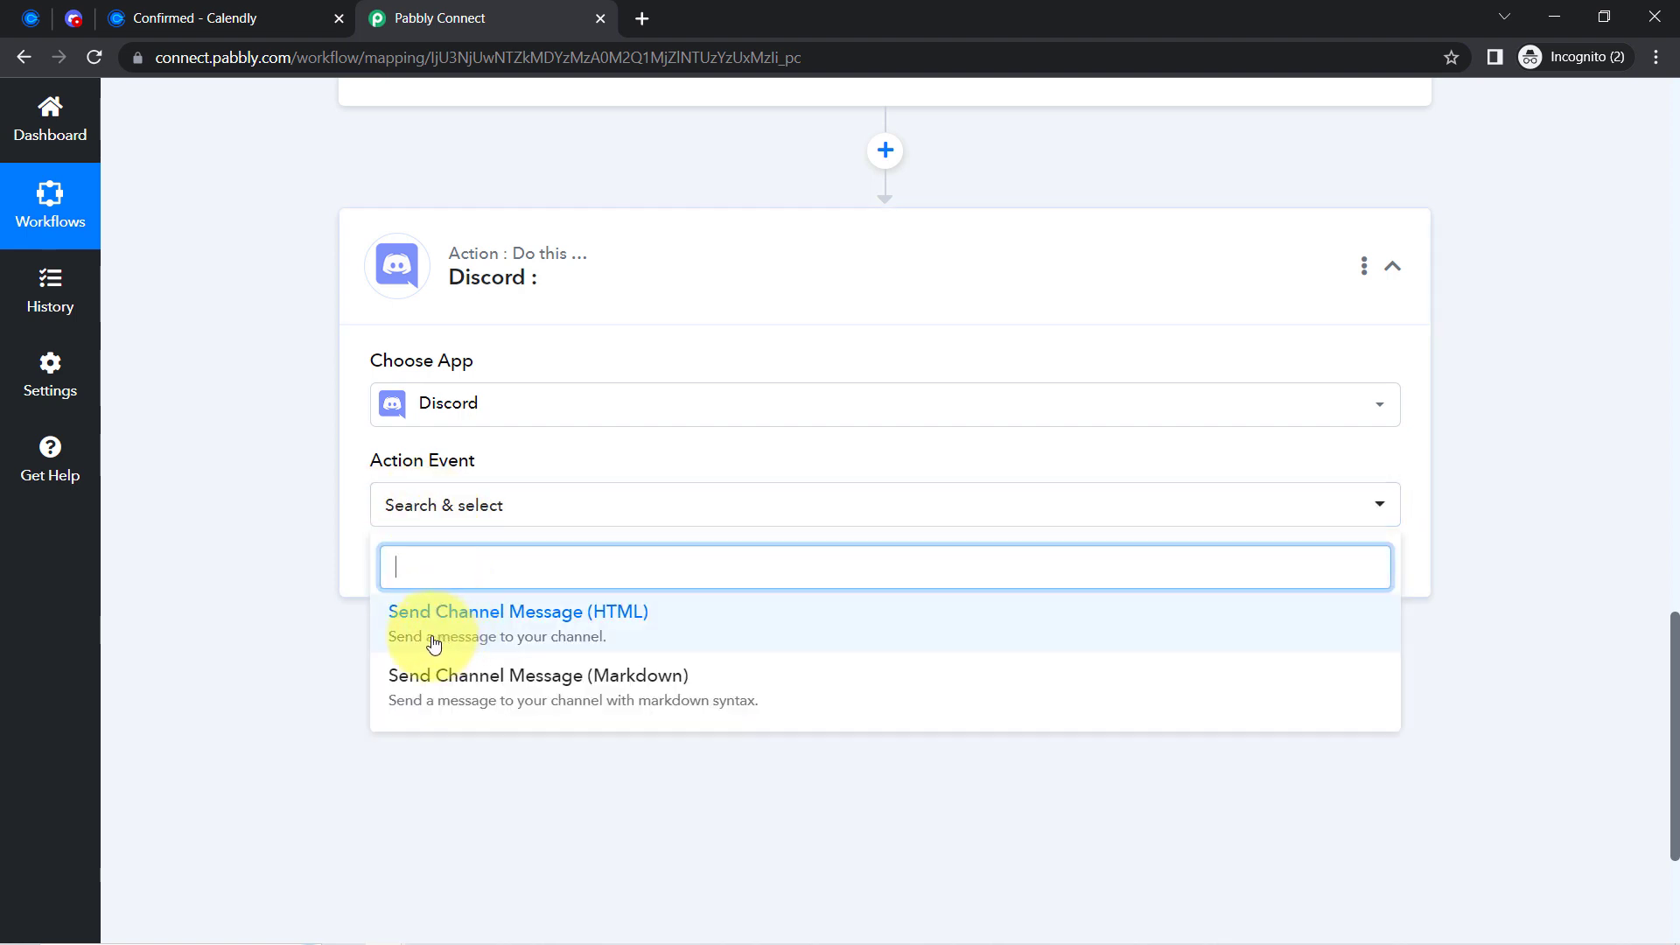
left_click(480, 623)
left_click(440, 585)
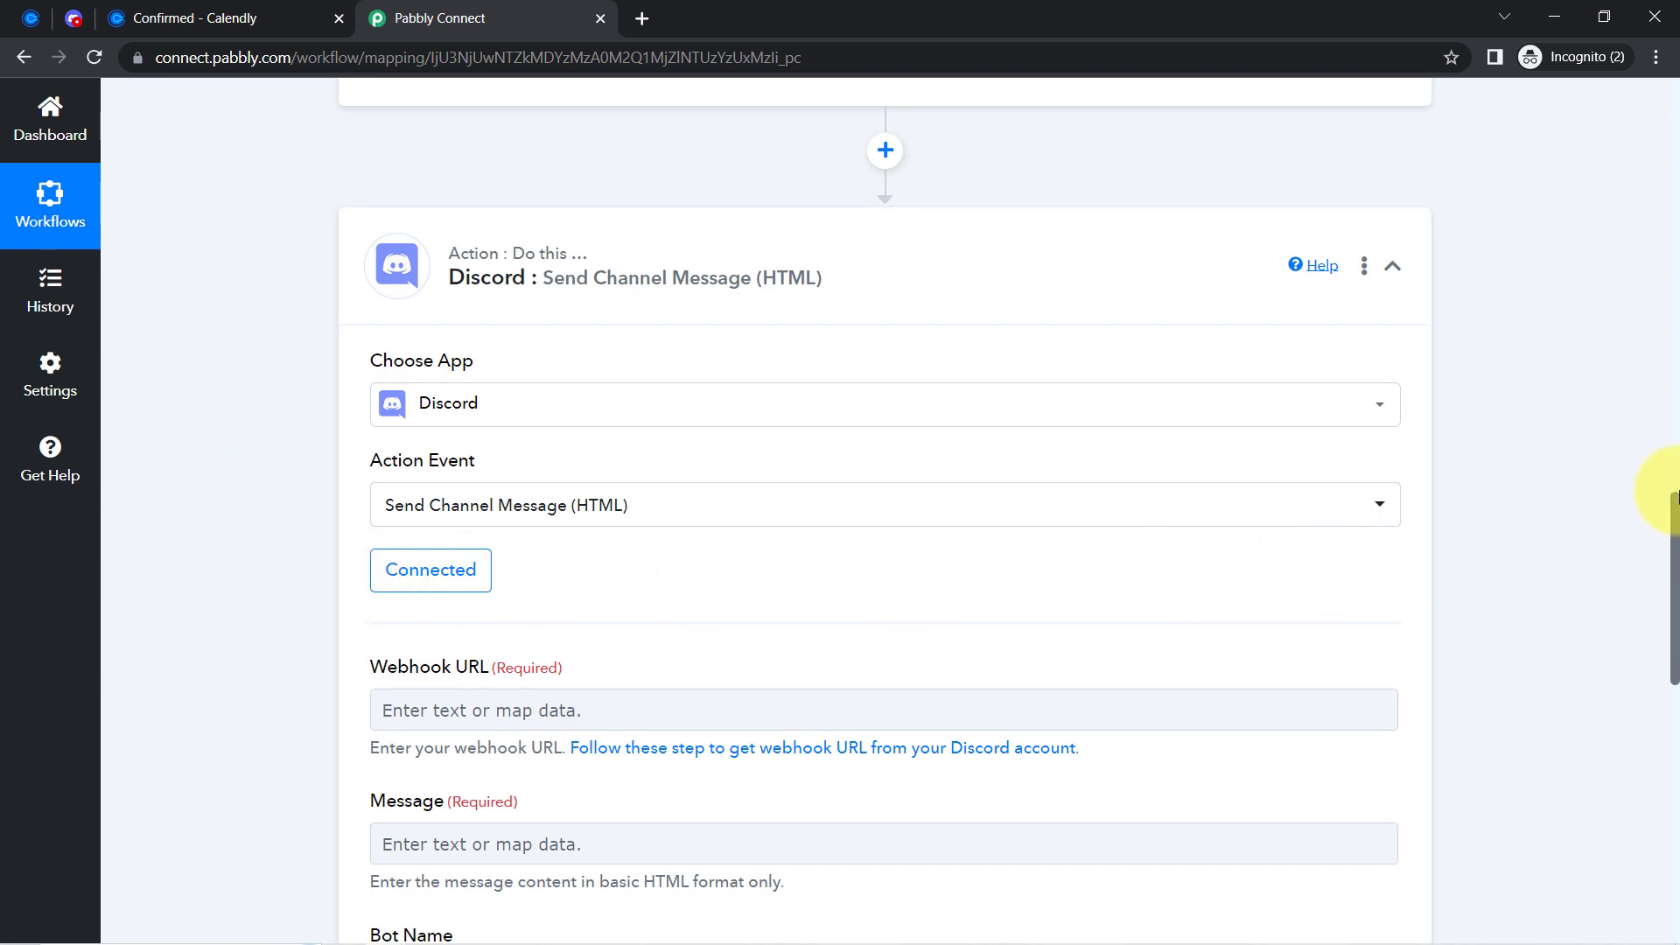
Open the linked forum guide on getting a Discord webhook URL in its own page and read its first instructions.
left_click_drag(1674, 512, 1675, 596)
right_click(774, 383)
left_click(796, 402)
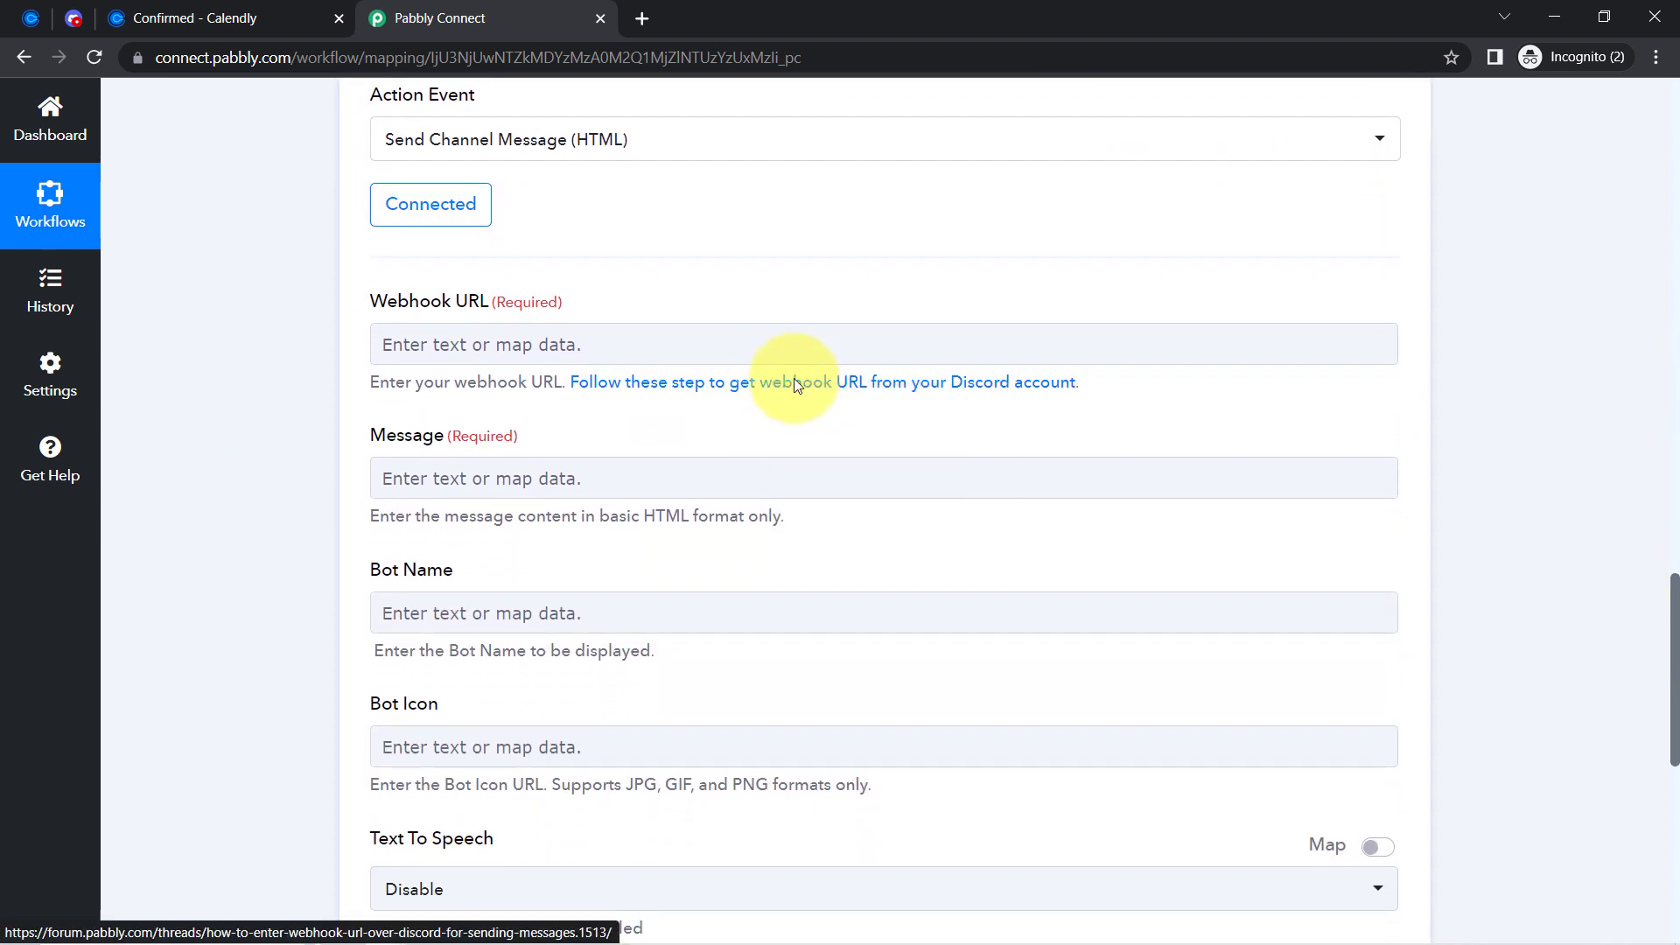
left_click(717, 7)
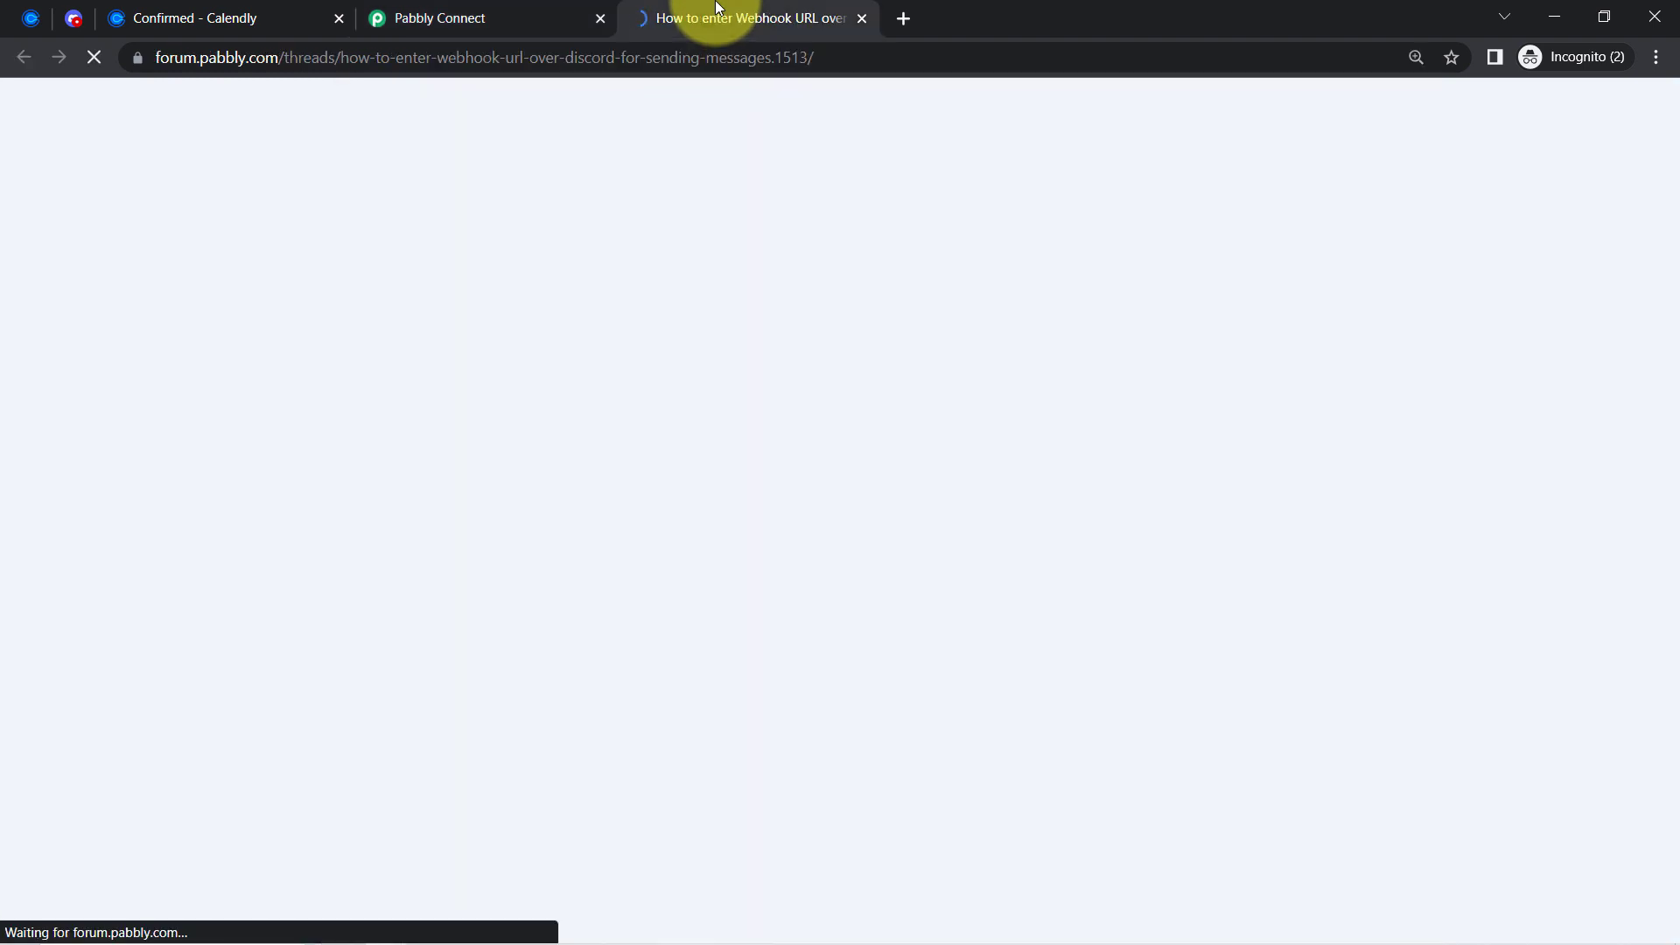
scroll(521, 487, "down", 10)
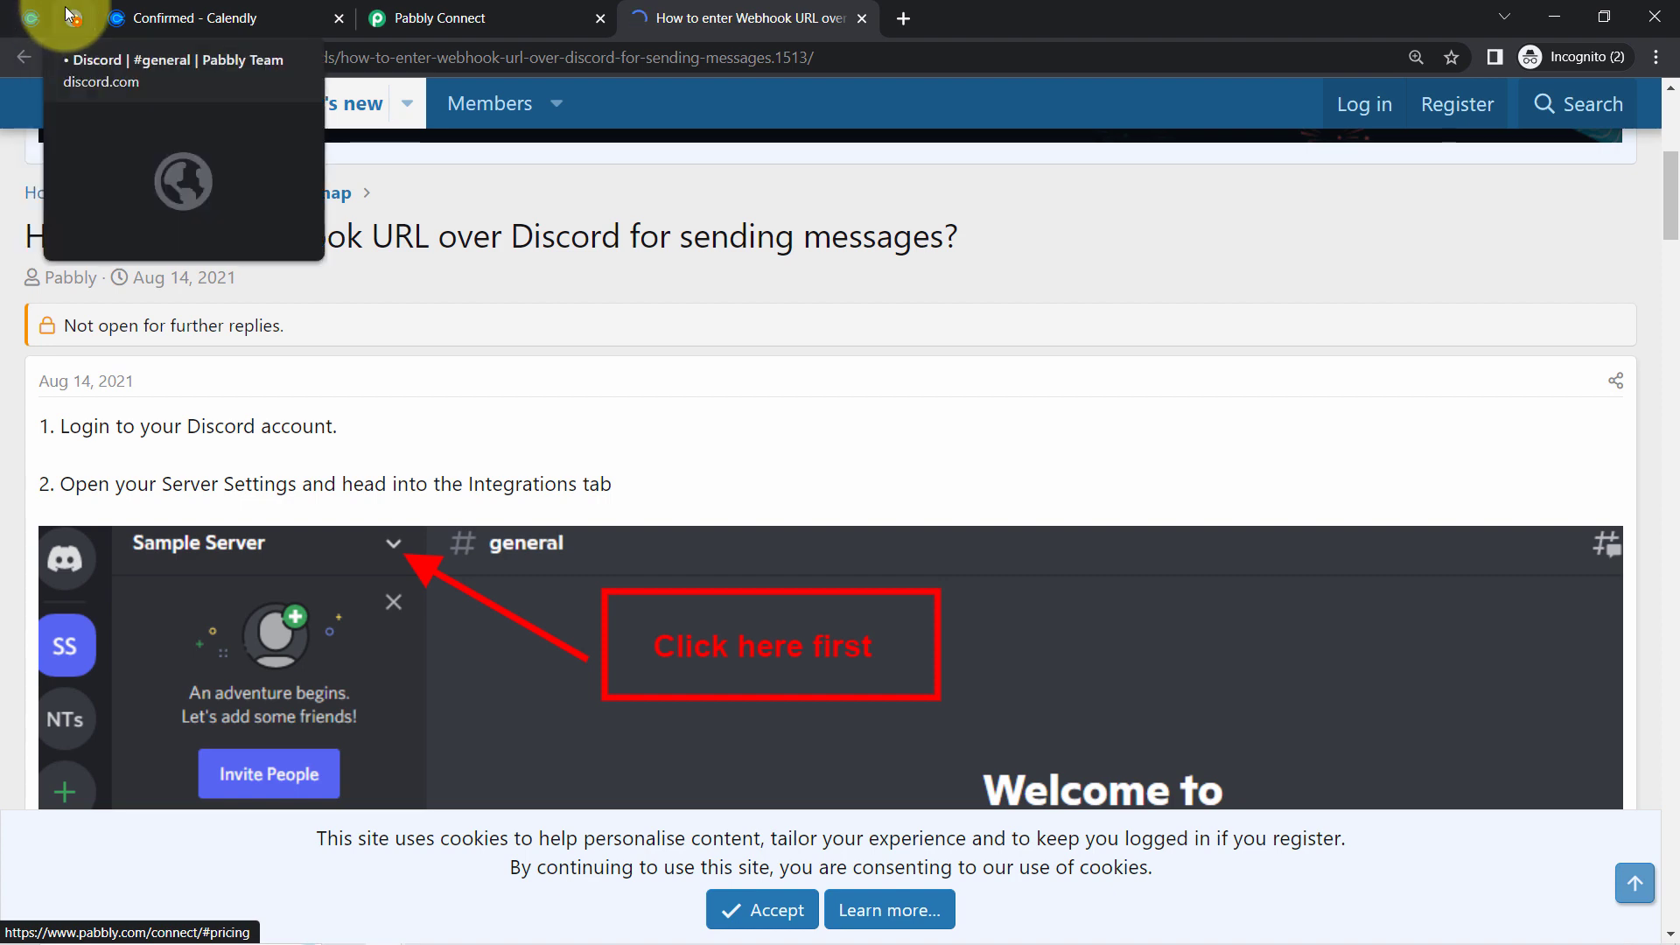
Switch to Discord and create a new webhook in the integration settings of the Pabbly Team server.
left_click(75, 18)
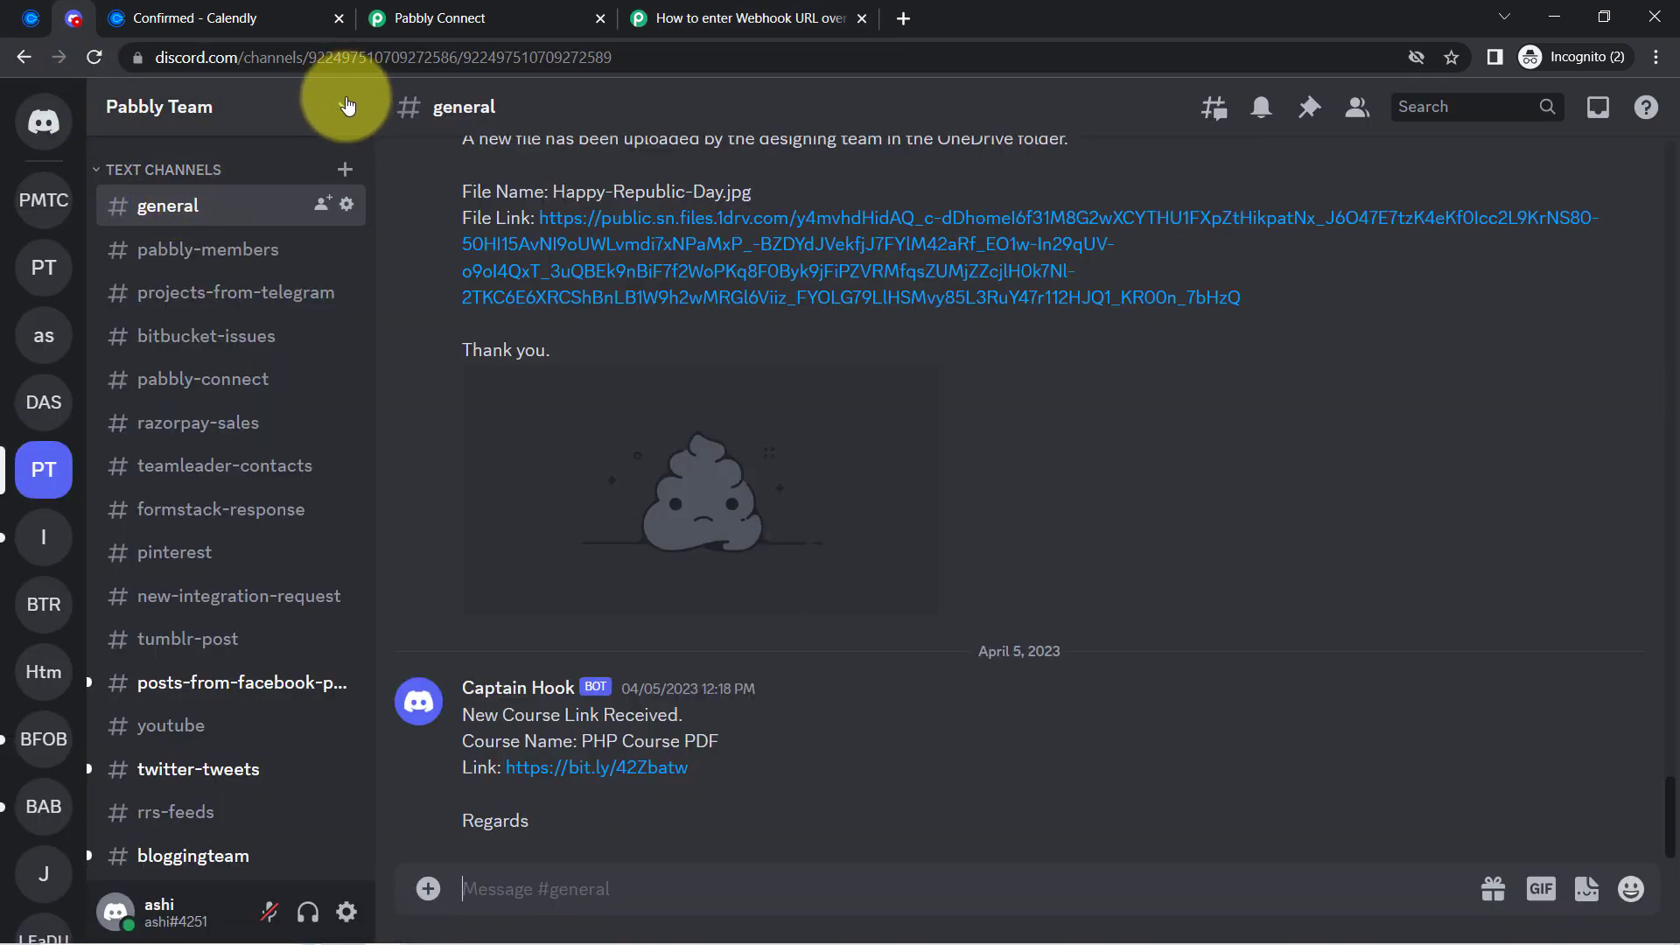
left_click(348, 99)
left_click(203, 303)
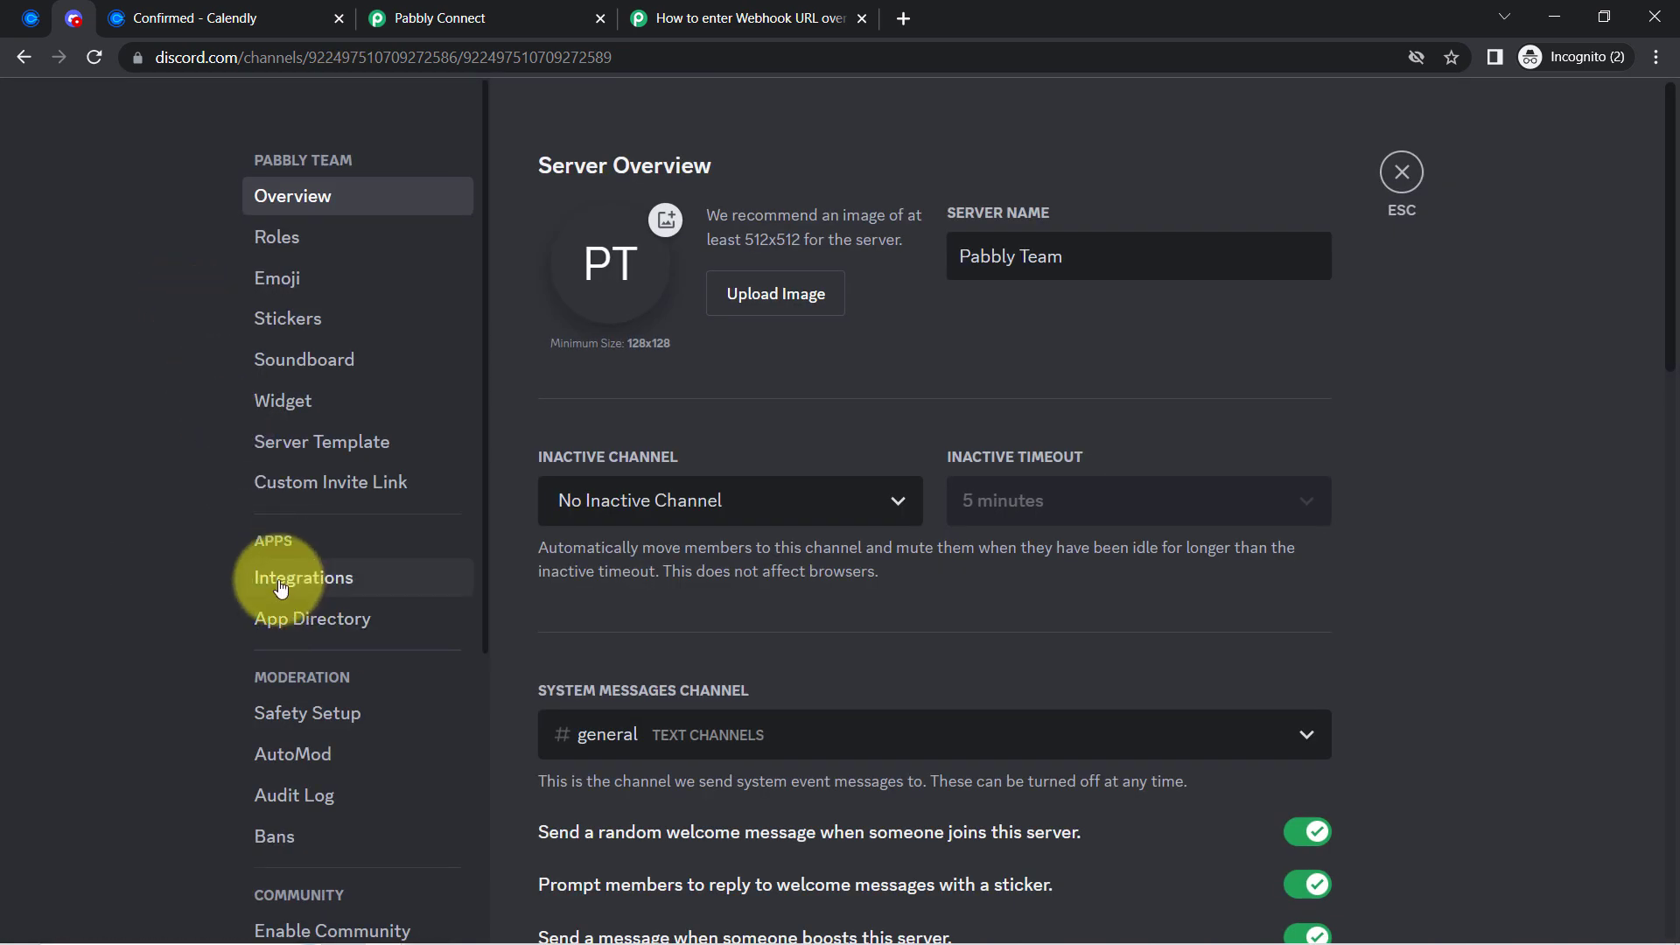
left_click(272, 576)
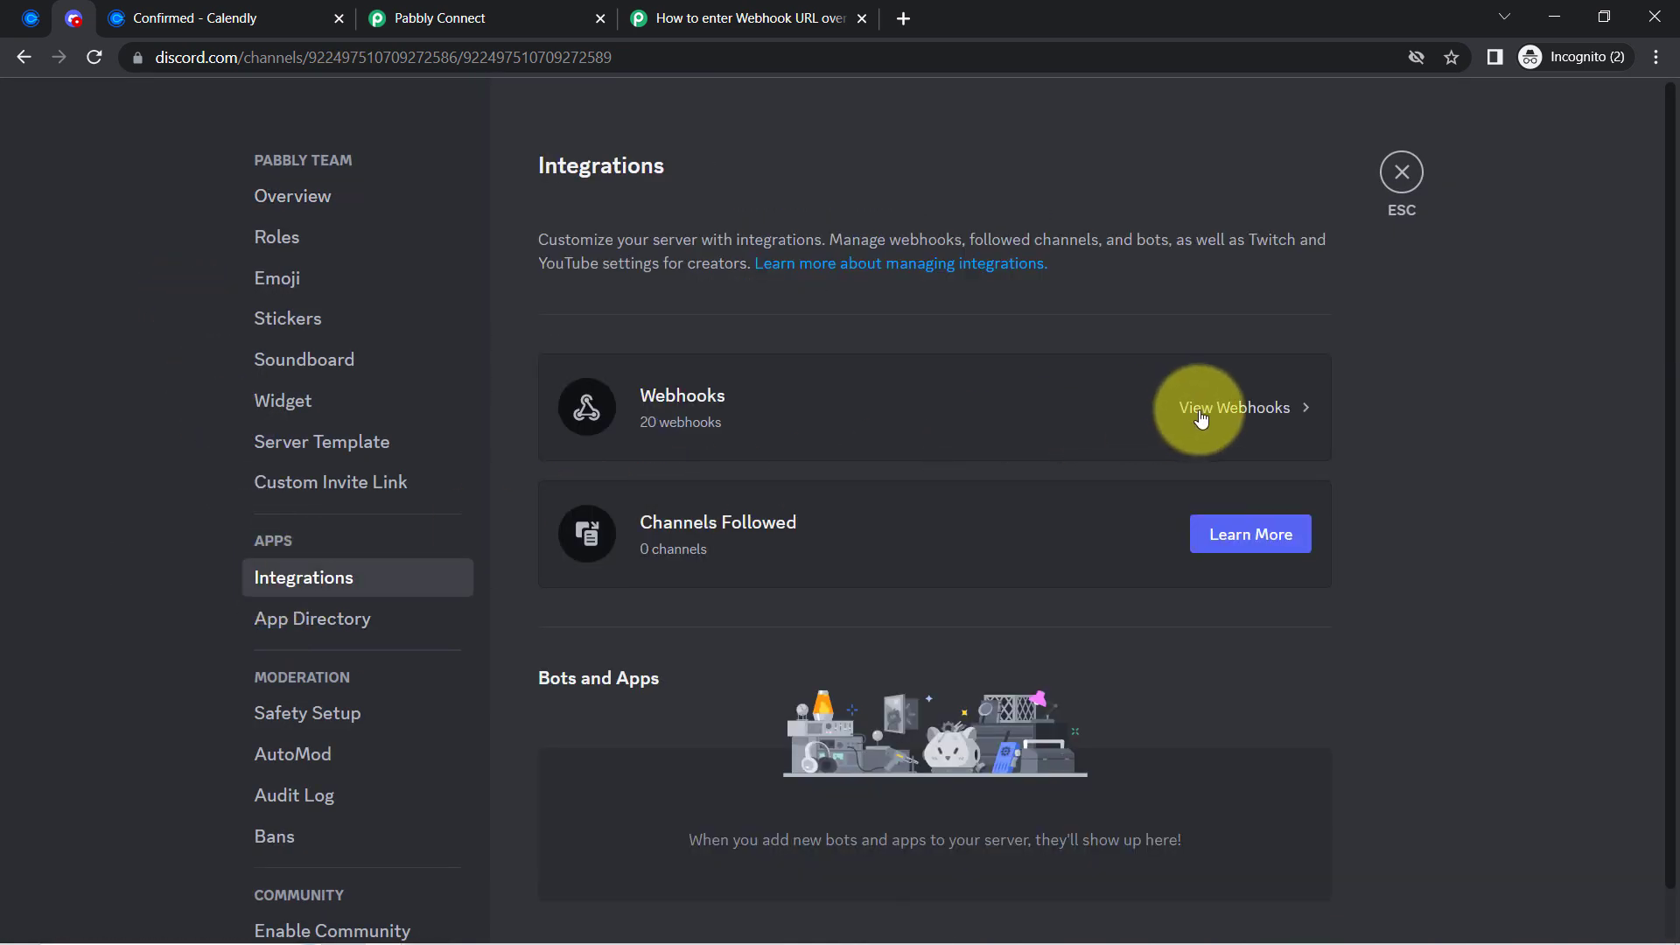
left_click(1201, 419)
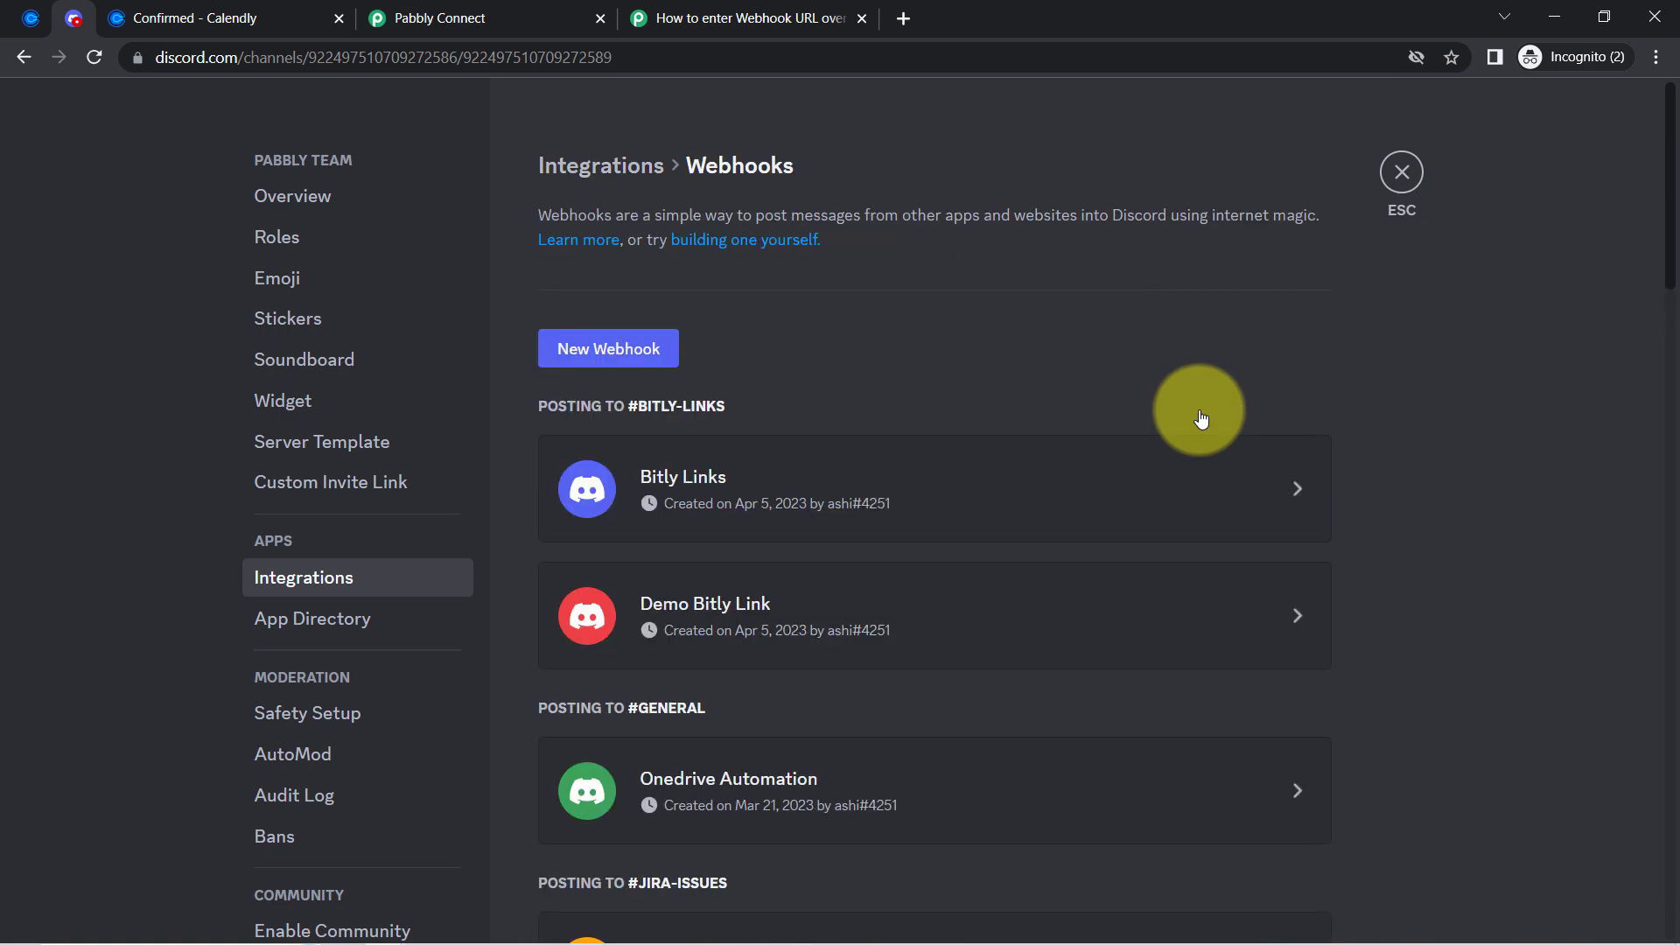
left_click(565, 354)
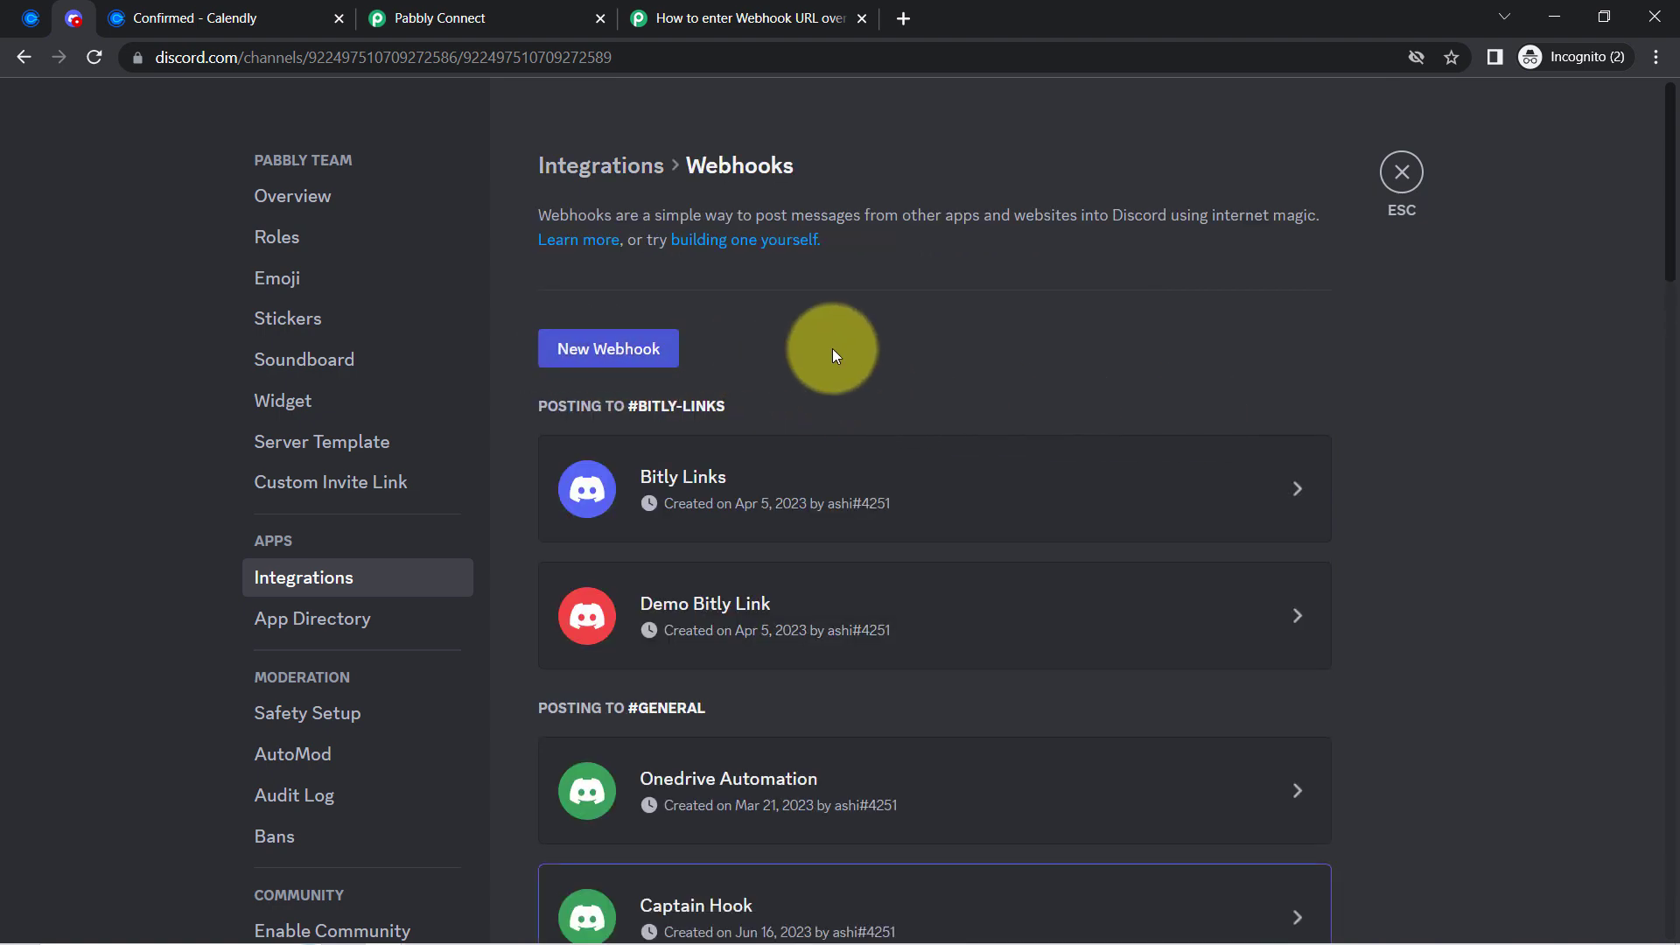
Rename the new #general webhook to "connection with Calendly", copy its webhook URL and save the changes.
scroll(854, 350, "down", 5)
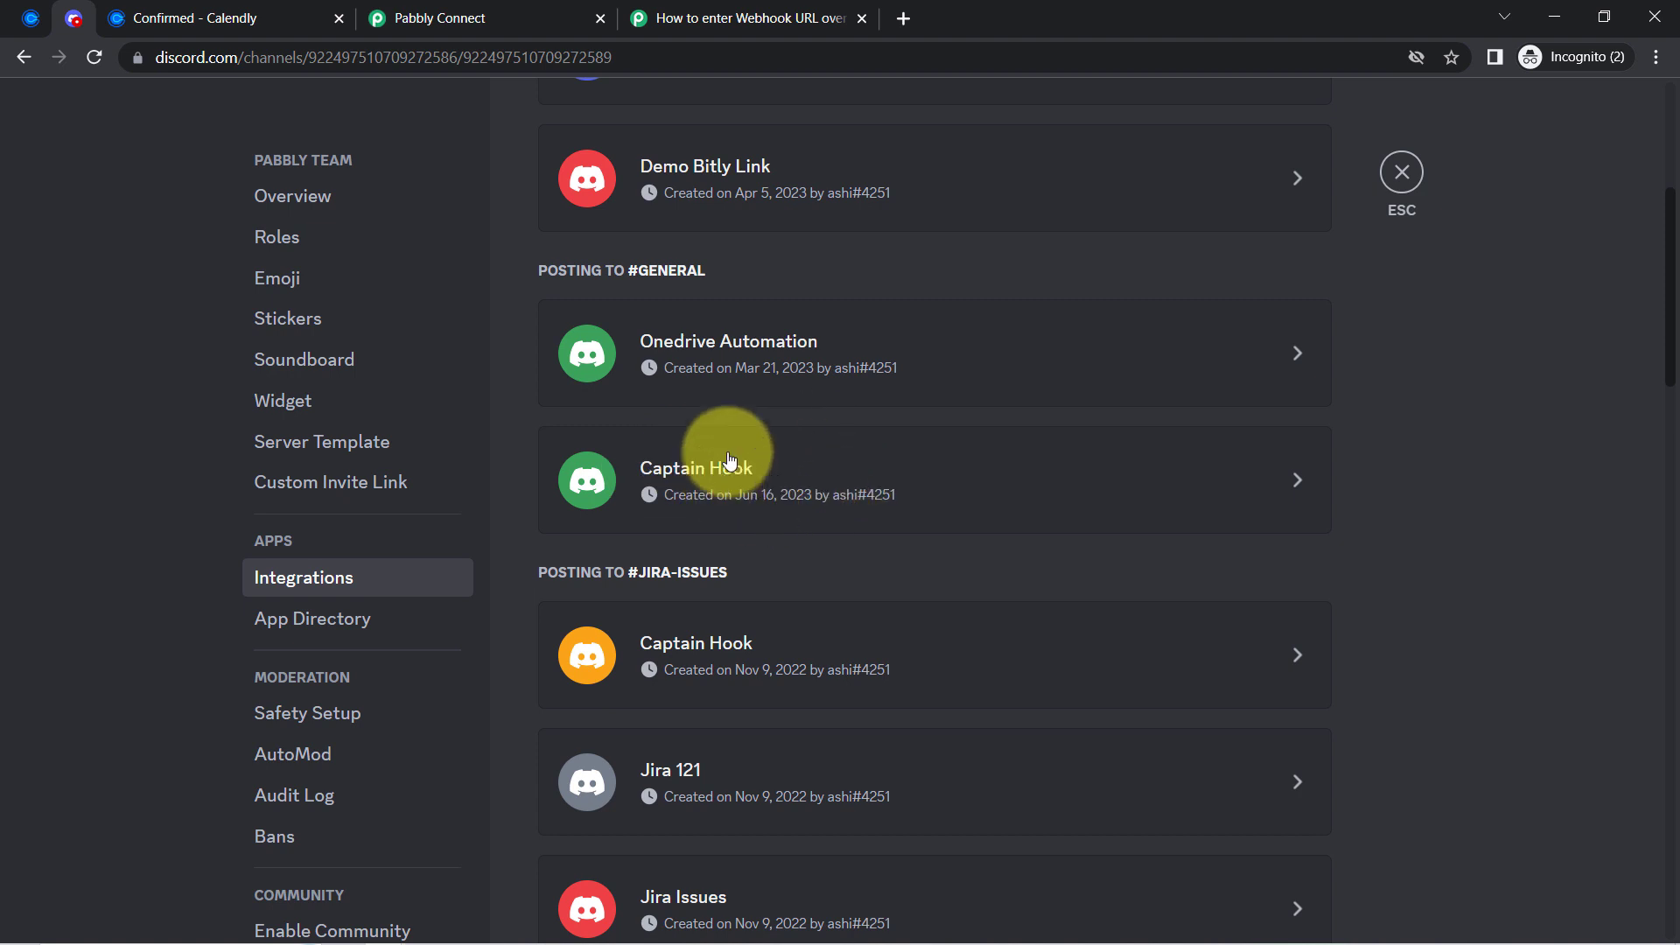
left_click(1304, 482)
double_click(825, 604)
left_click(825, 604)
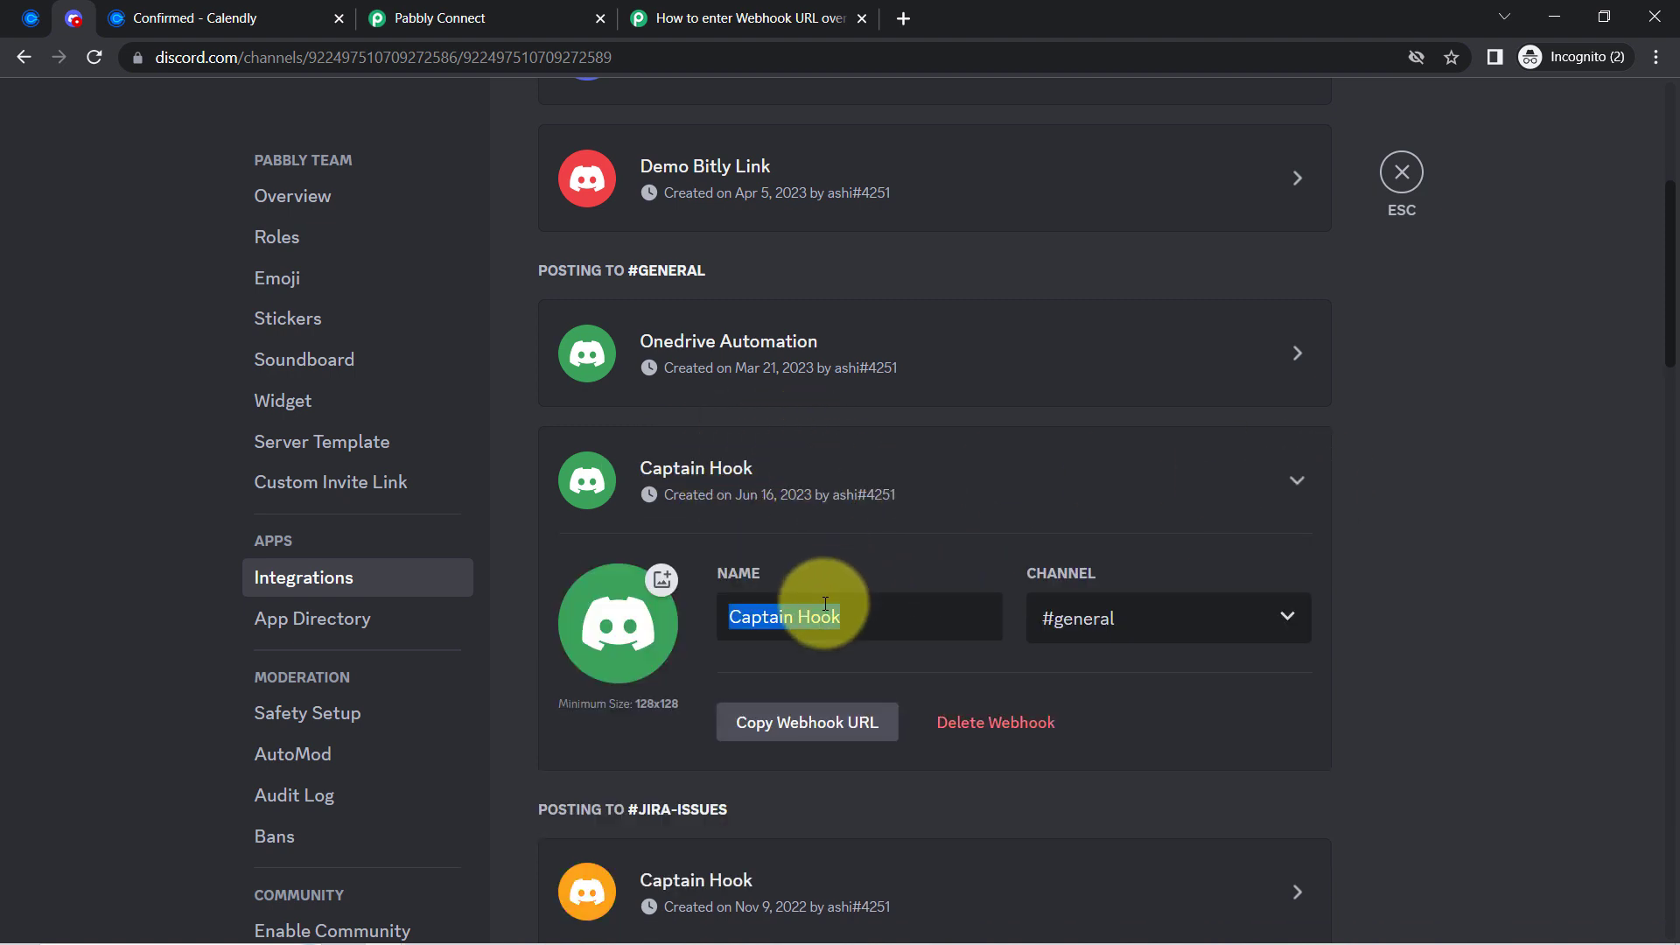
key("BackSpace")
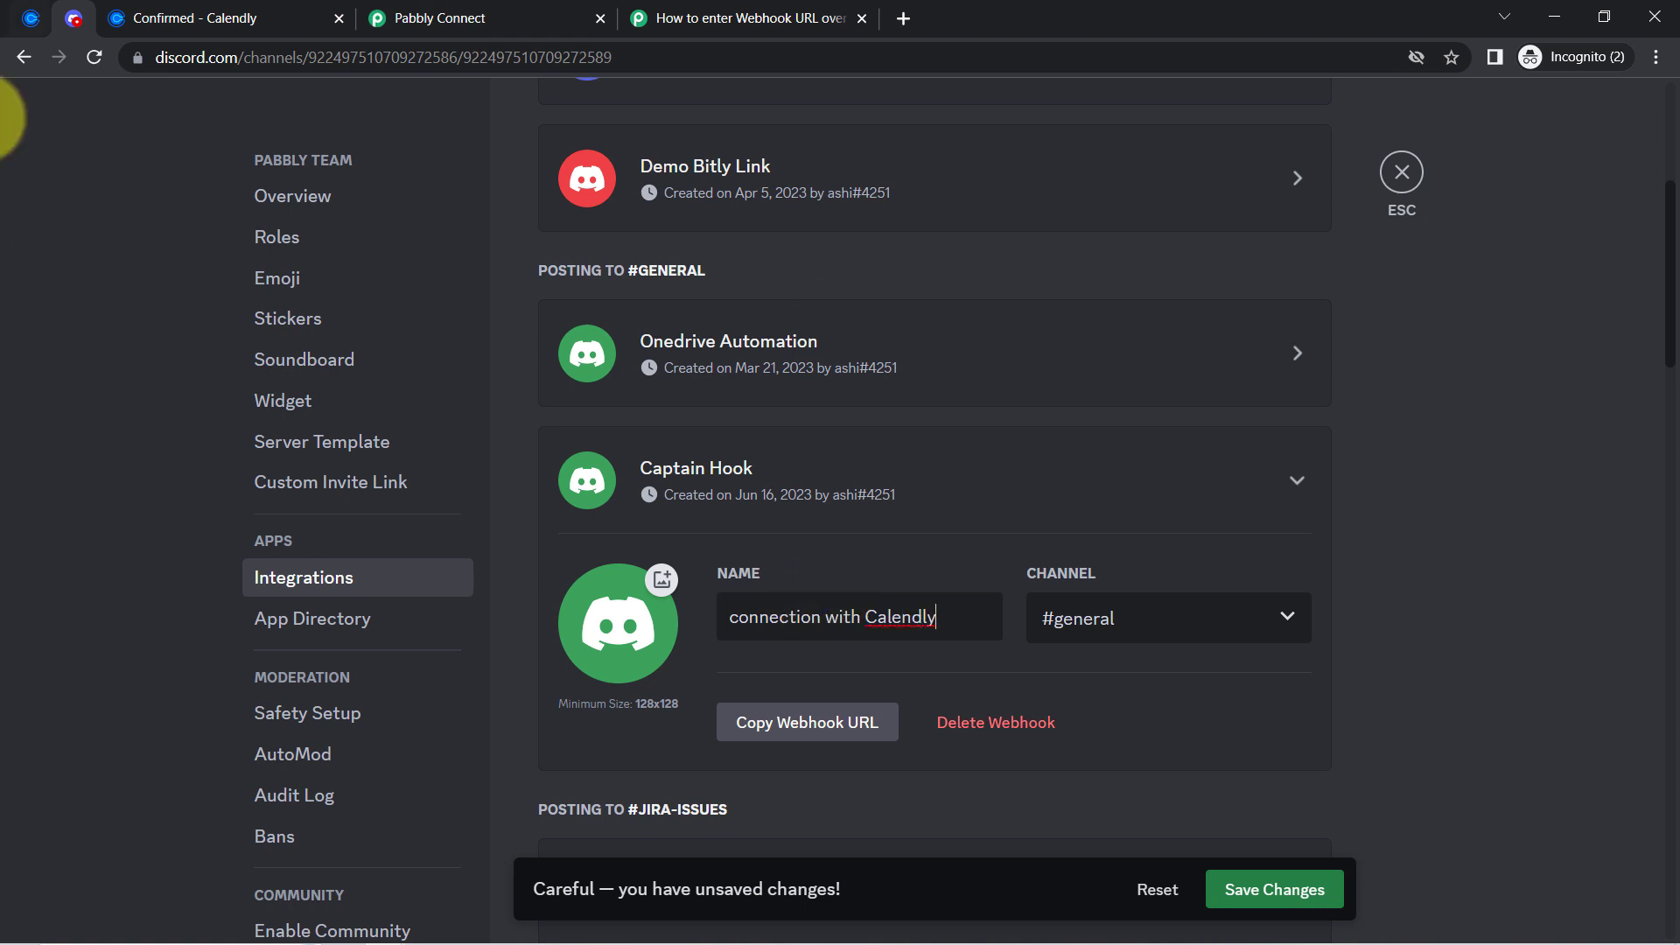
left_click(770, 726)
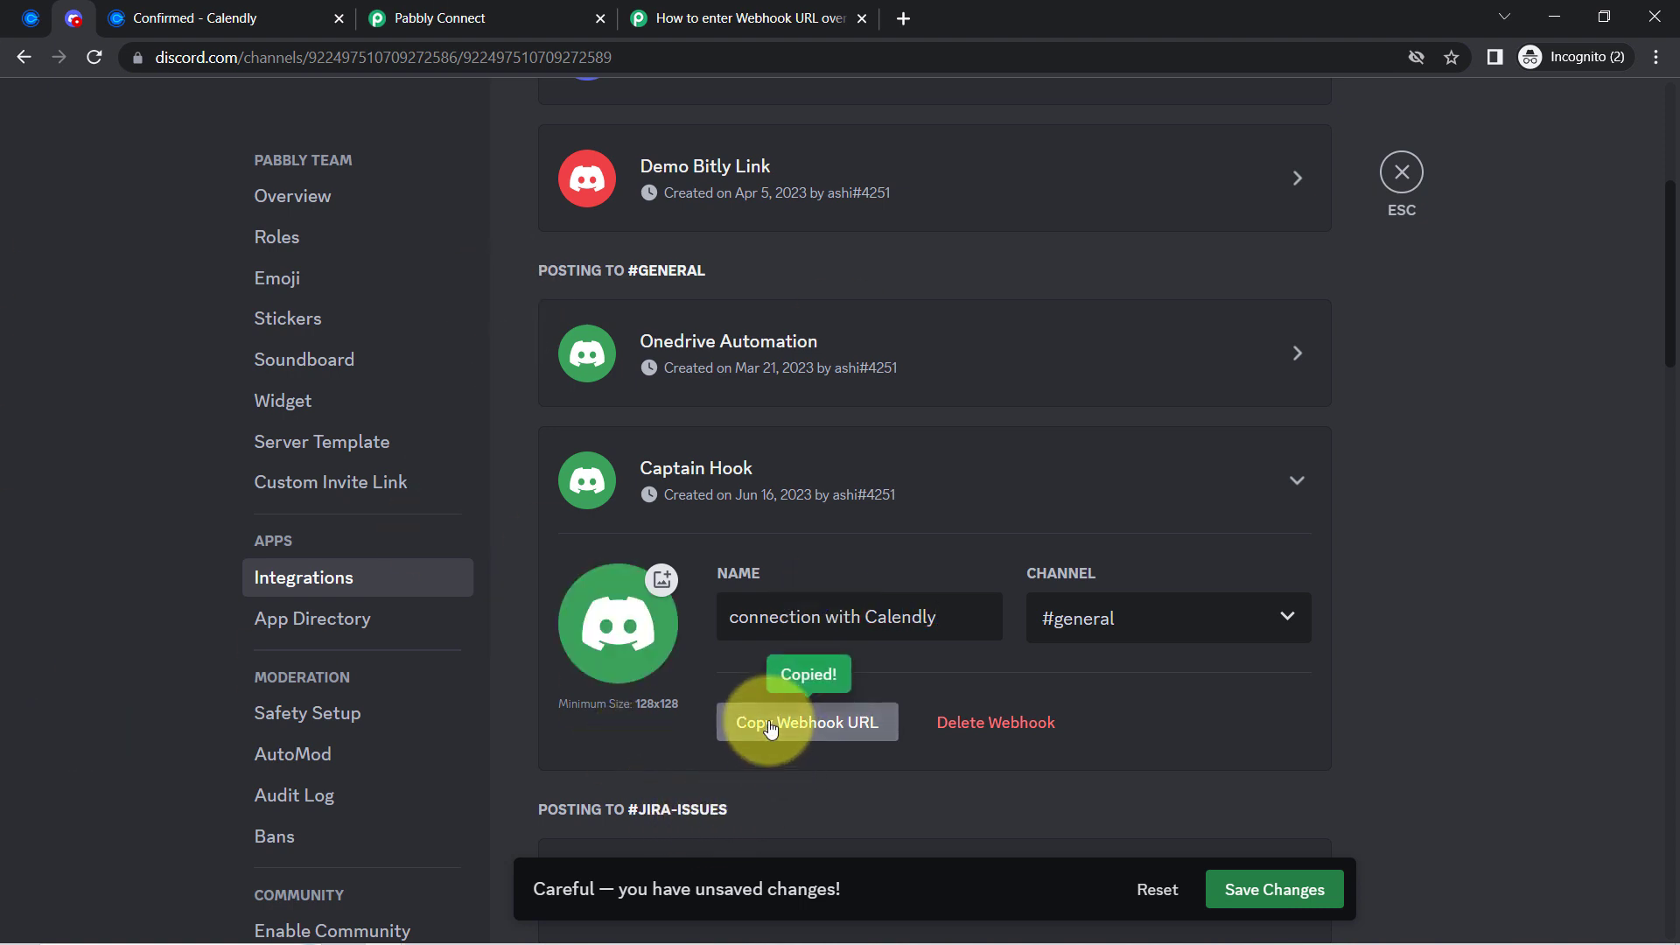
left_click(1324, 892)
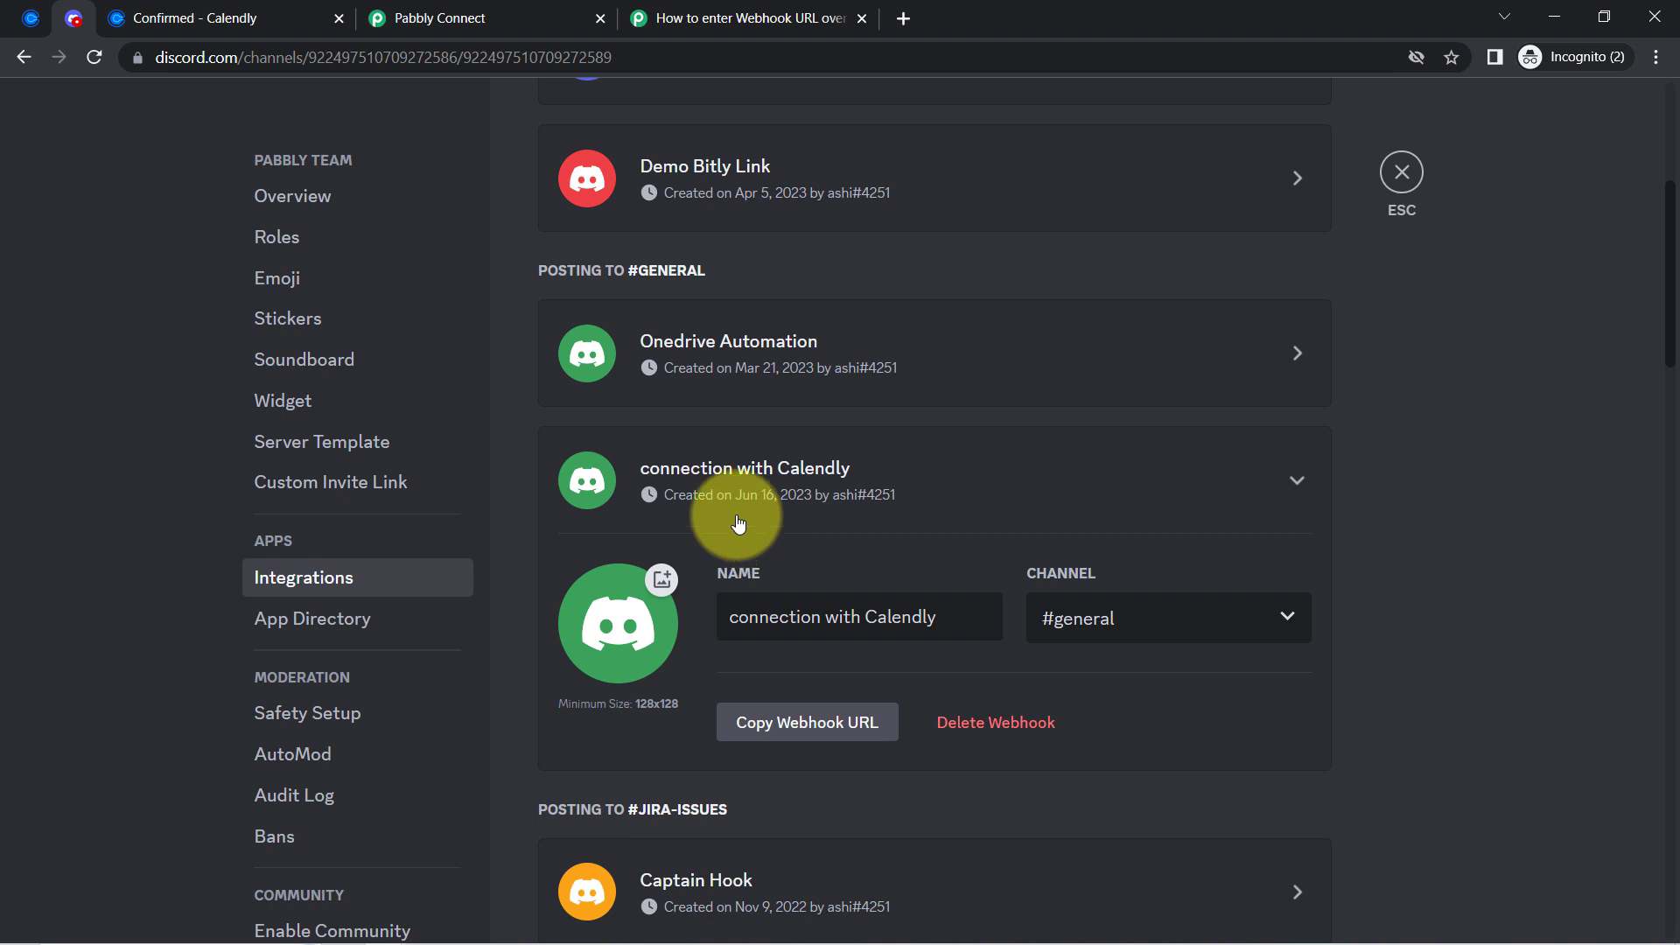
Switch back to Pabbly Connect and paste the copied Discord webhook URL into the action's Webhook URL field.
left_click(403, 21)
left_click(402, 343)
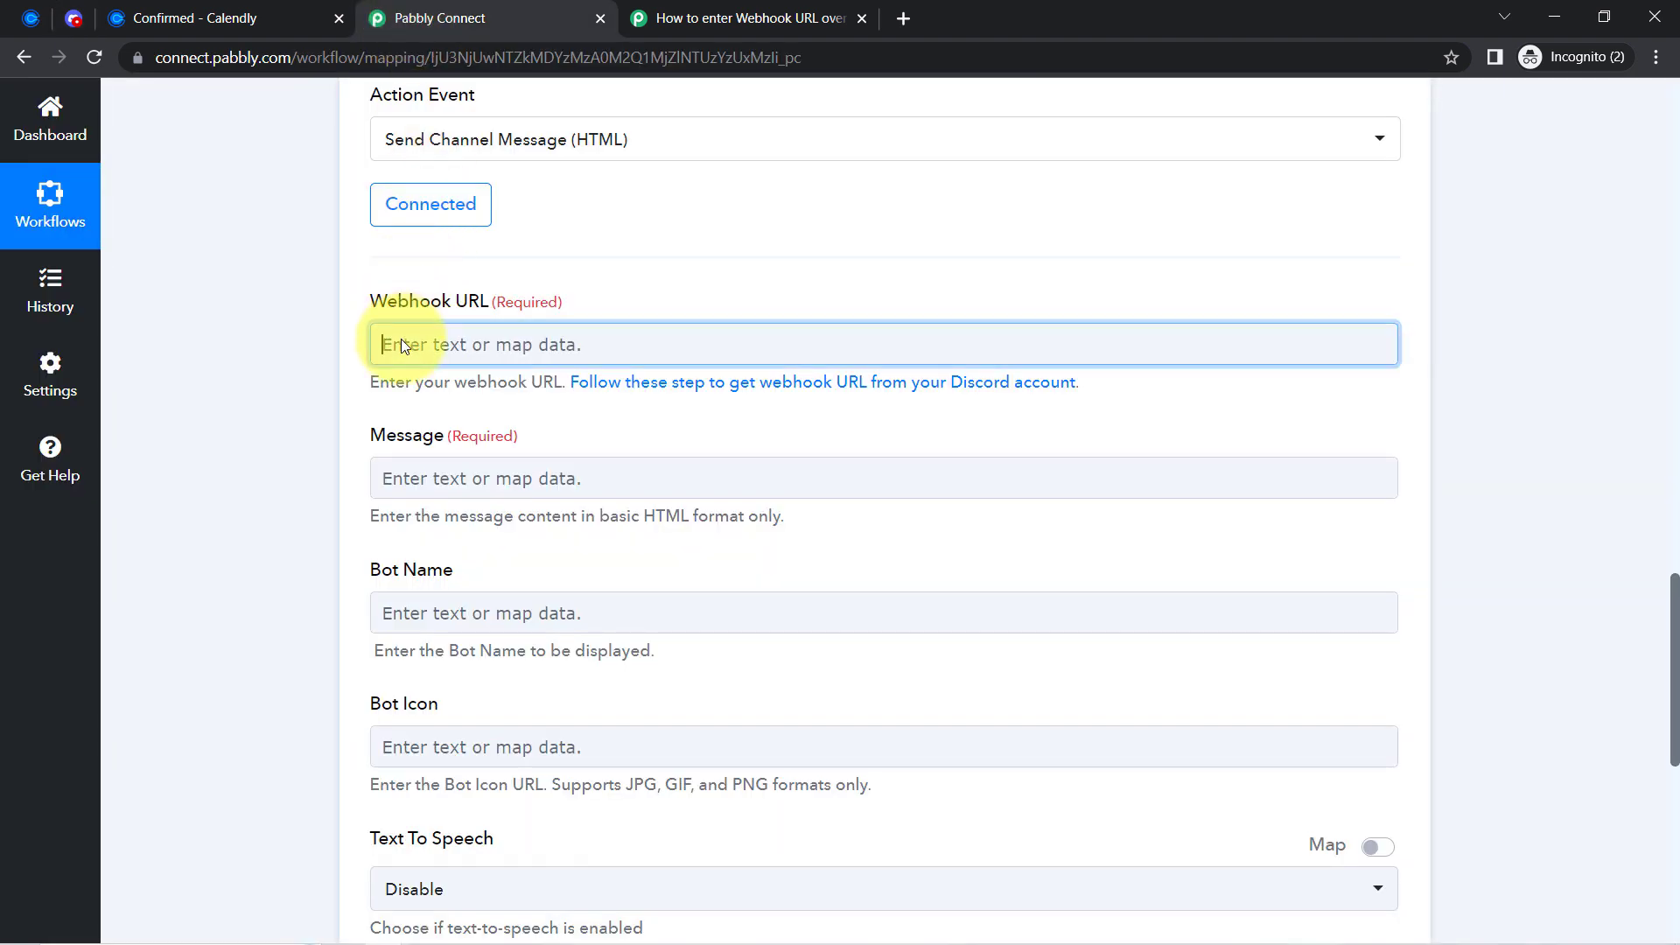
key("ctrl+v")
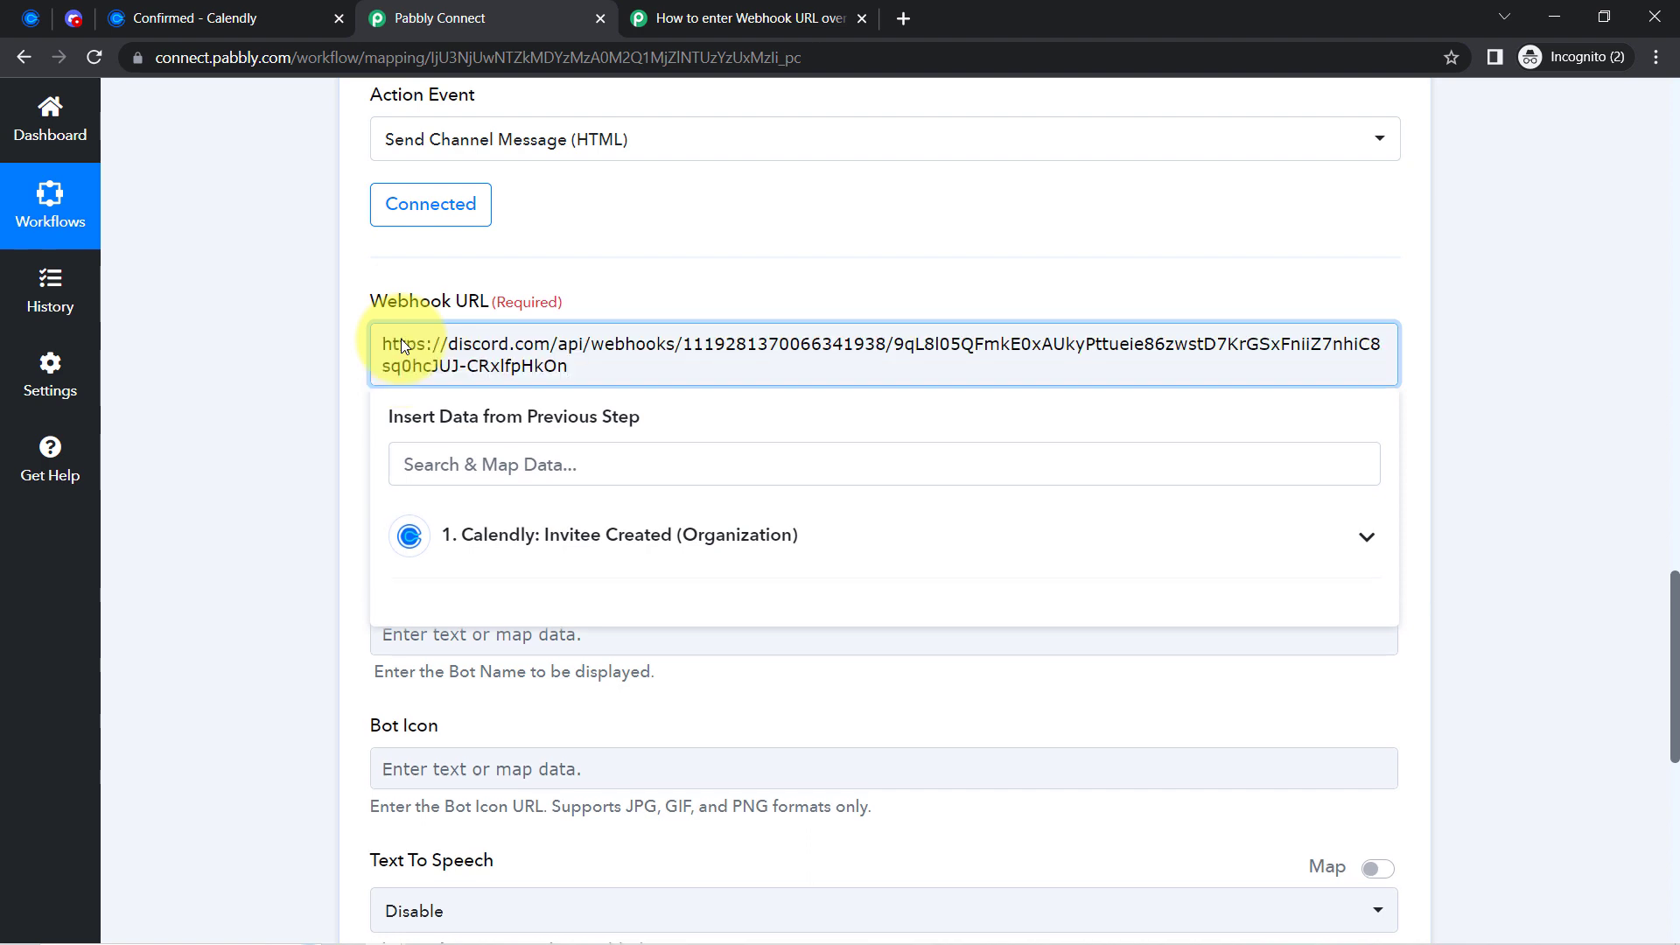
left_click(351, 385)
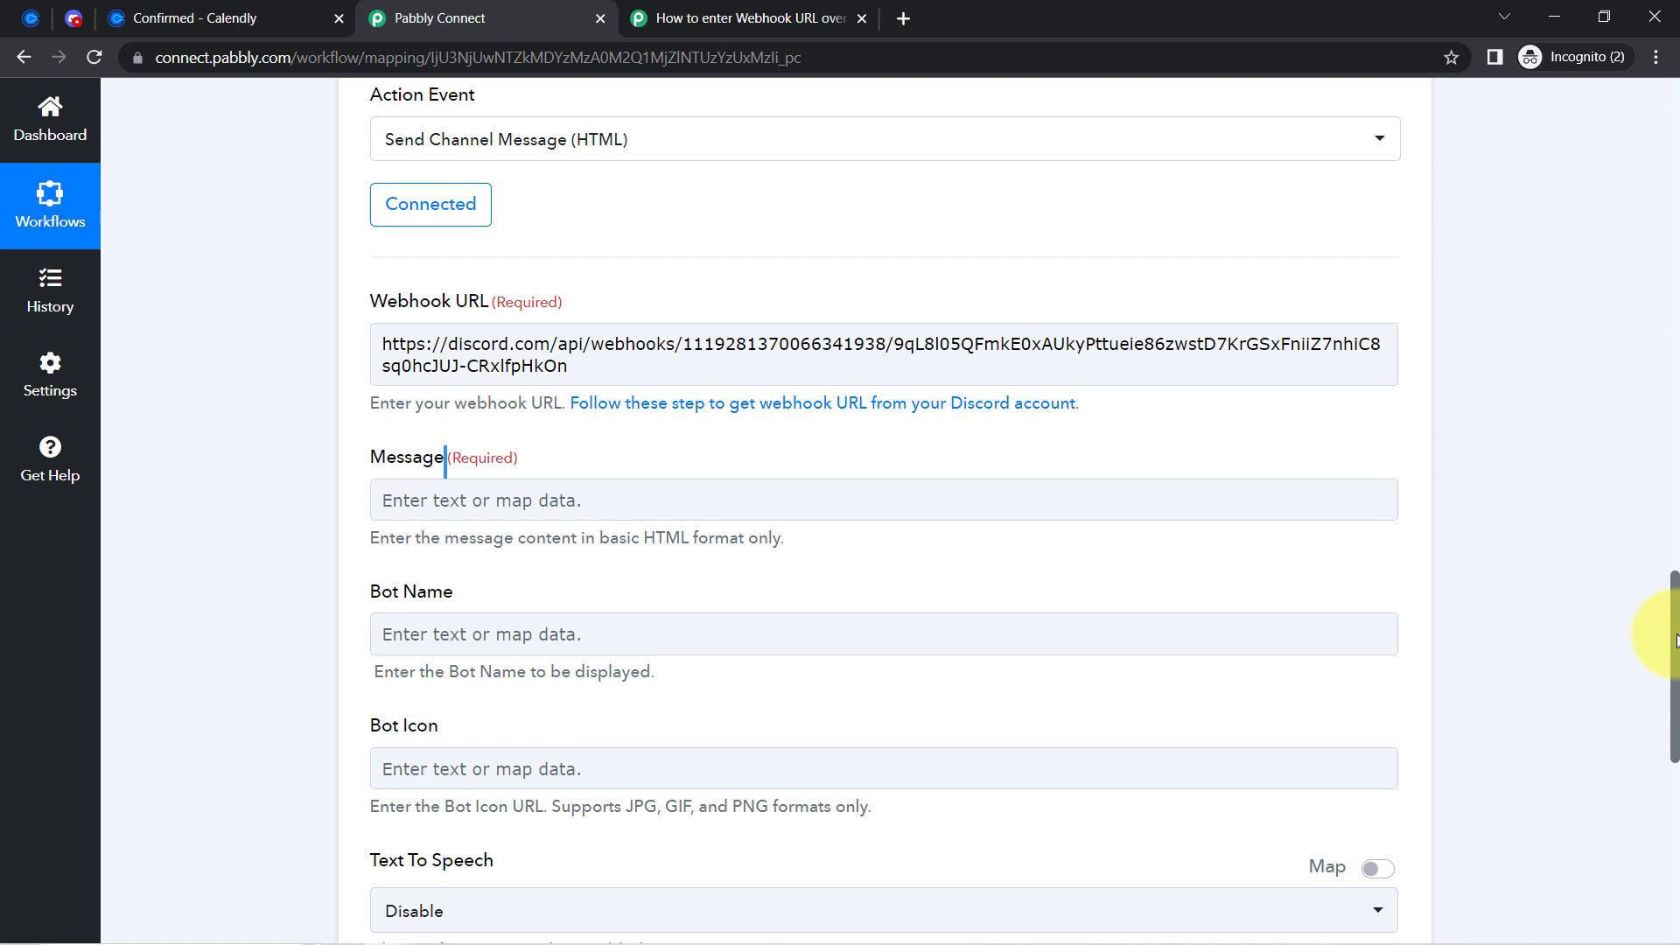
scroll(1676, 639, "down", 2)
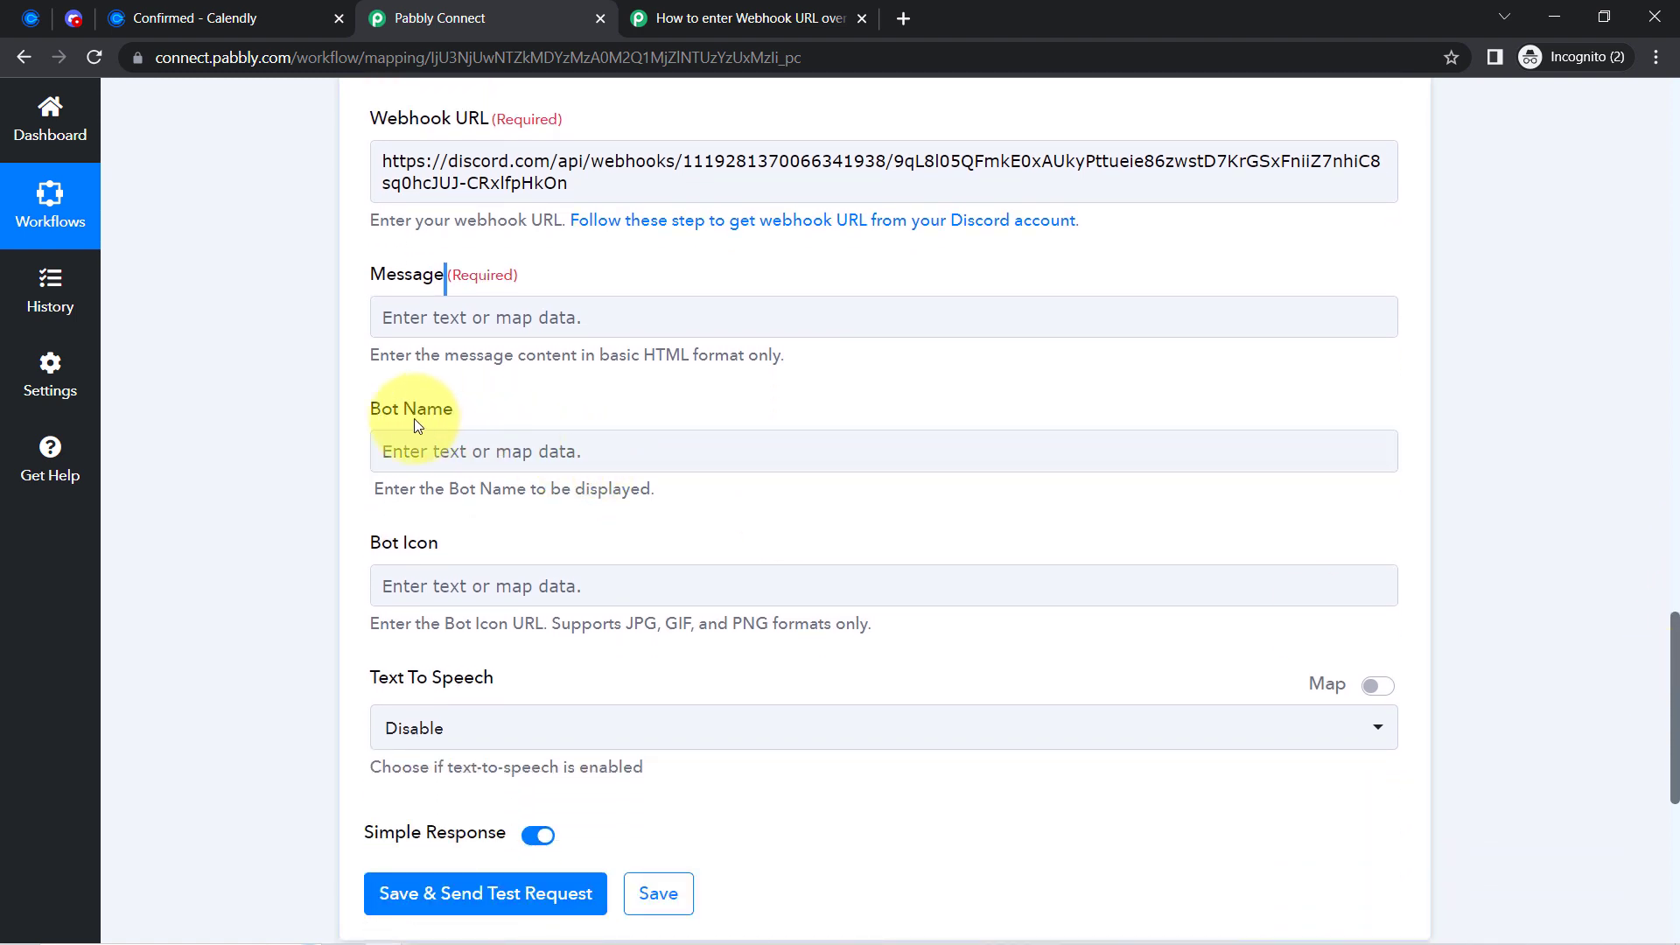
left_click_drag(427, 409, 371, 412)
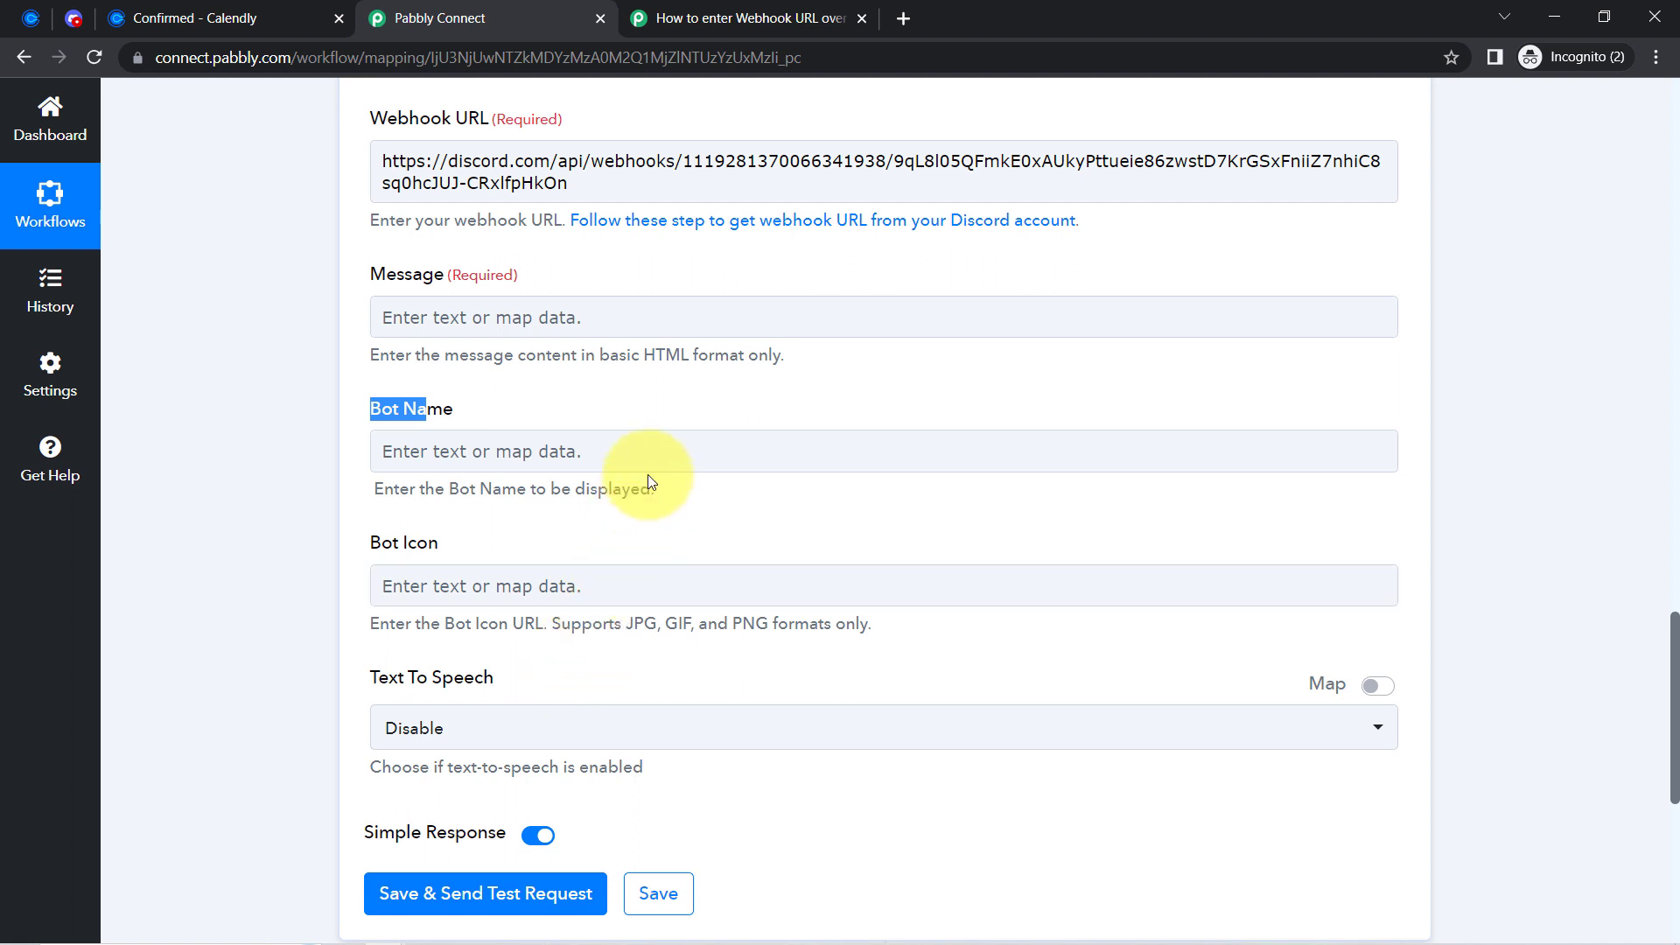
left_click(253, 326)
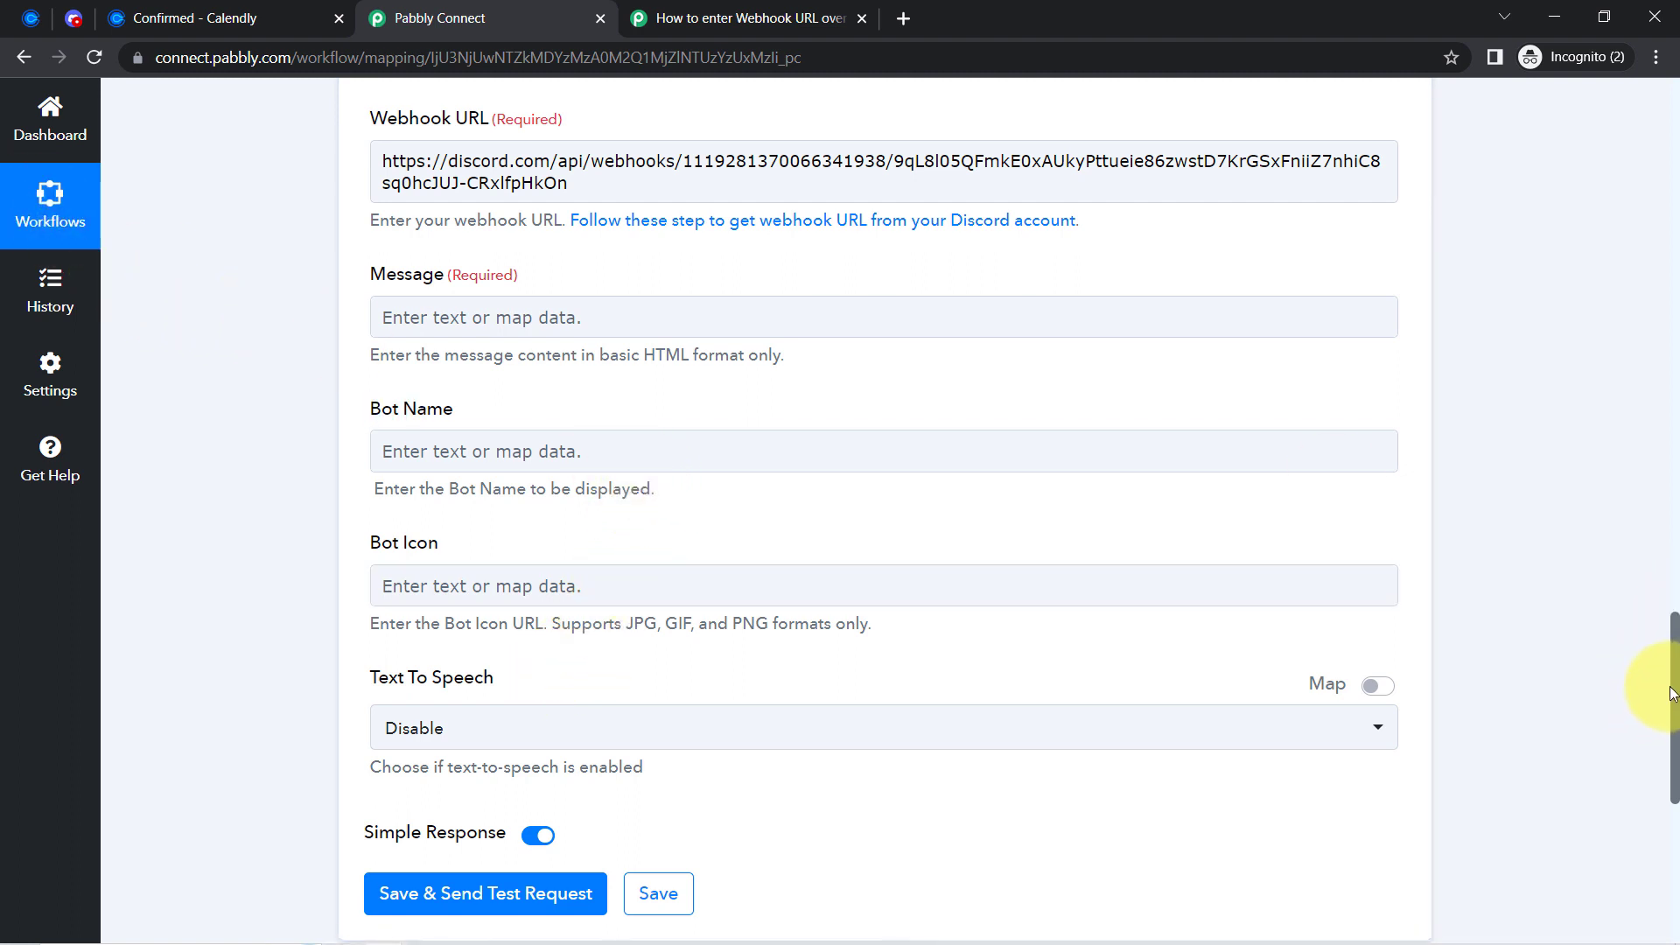
Write "Hello Team Members," in the Message field, followed by "A new invitee is just created into our Calendly account for the event -".
left_click_drag(1676, 685, 1654, 657)
left_click(413, 449)
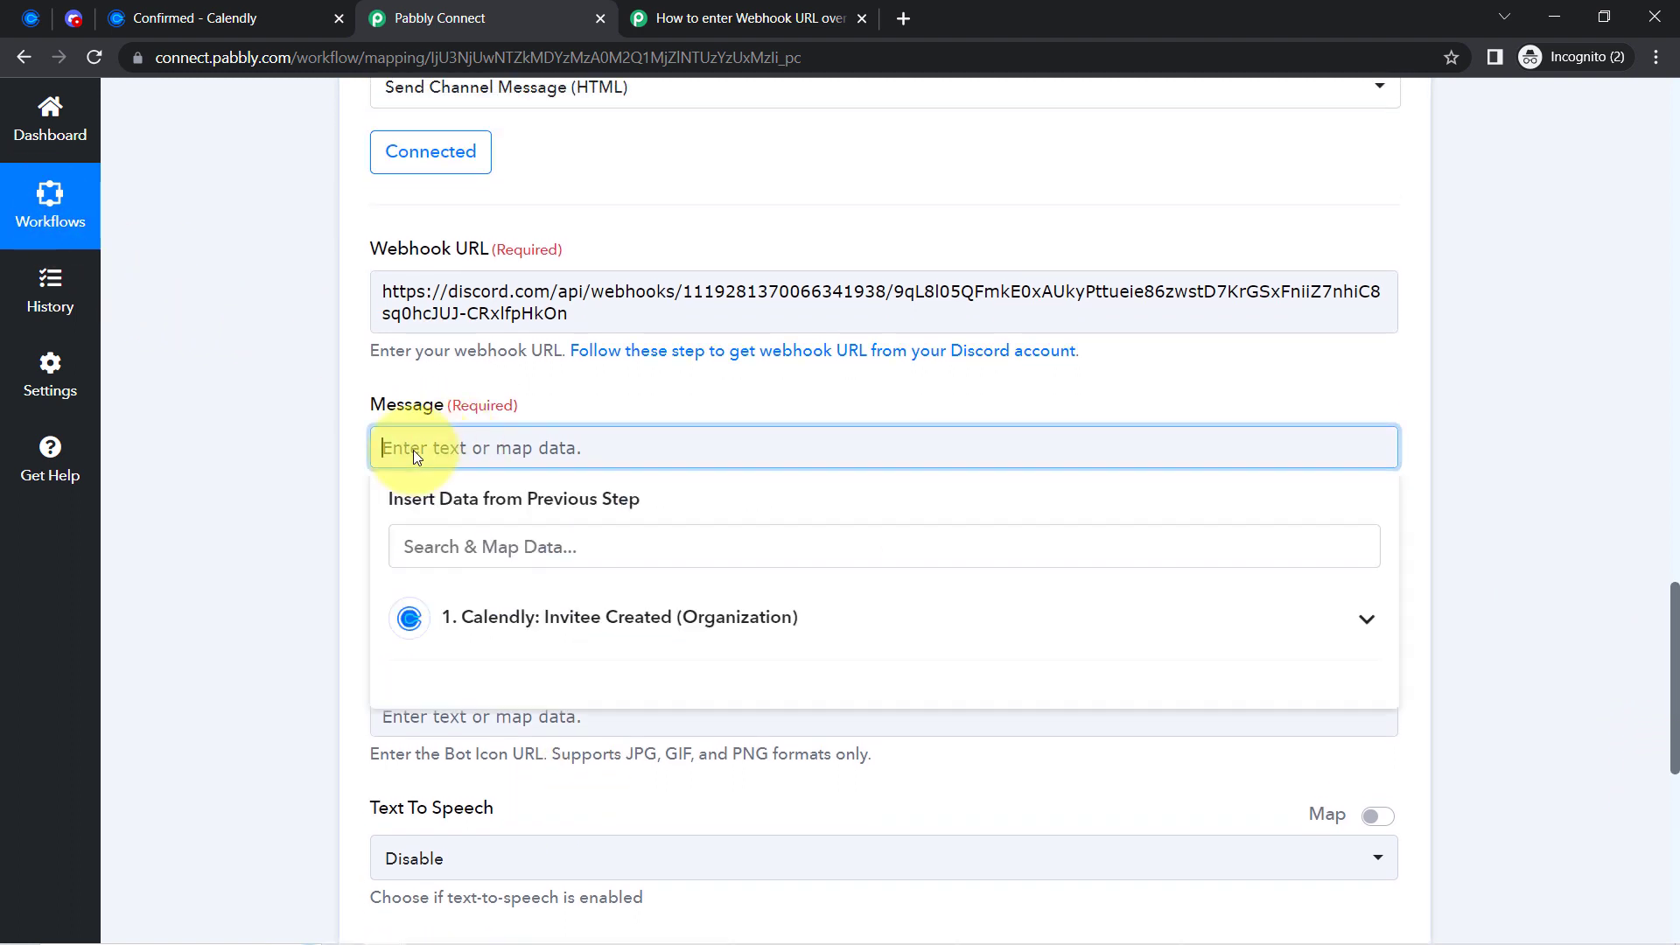
type("Hello ")
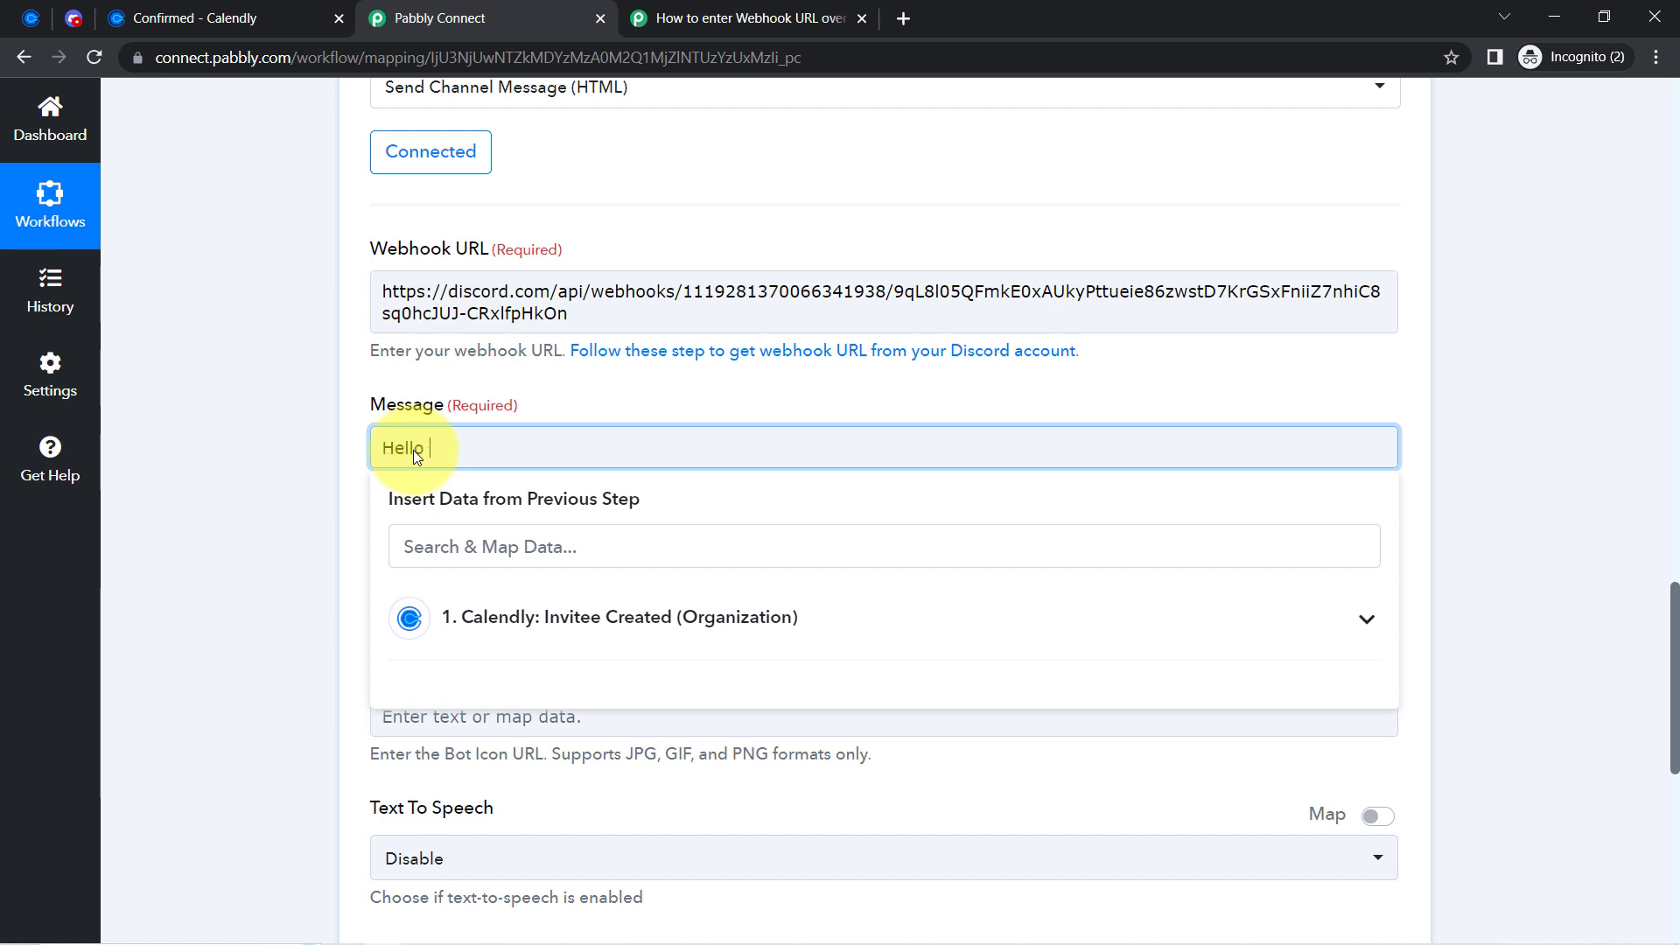
type("Tea")
scroll(413, 450, "up", 1)
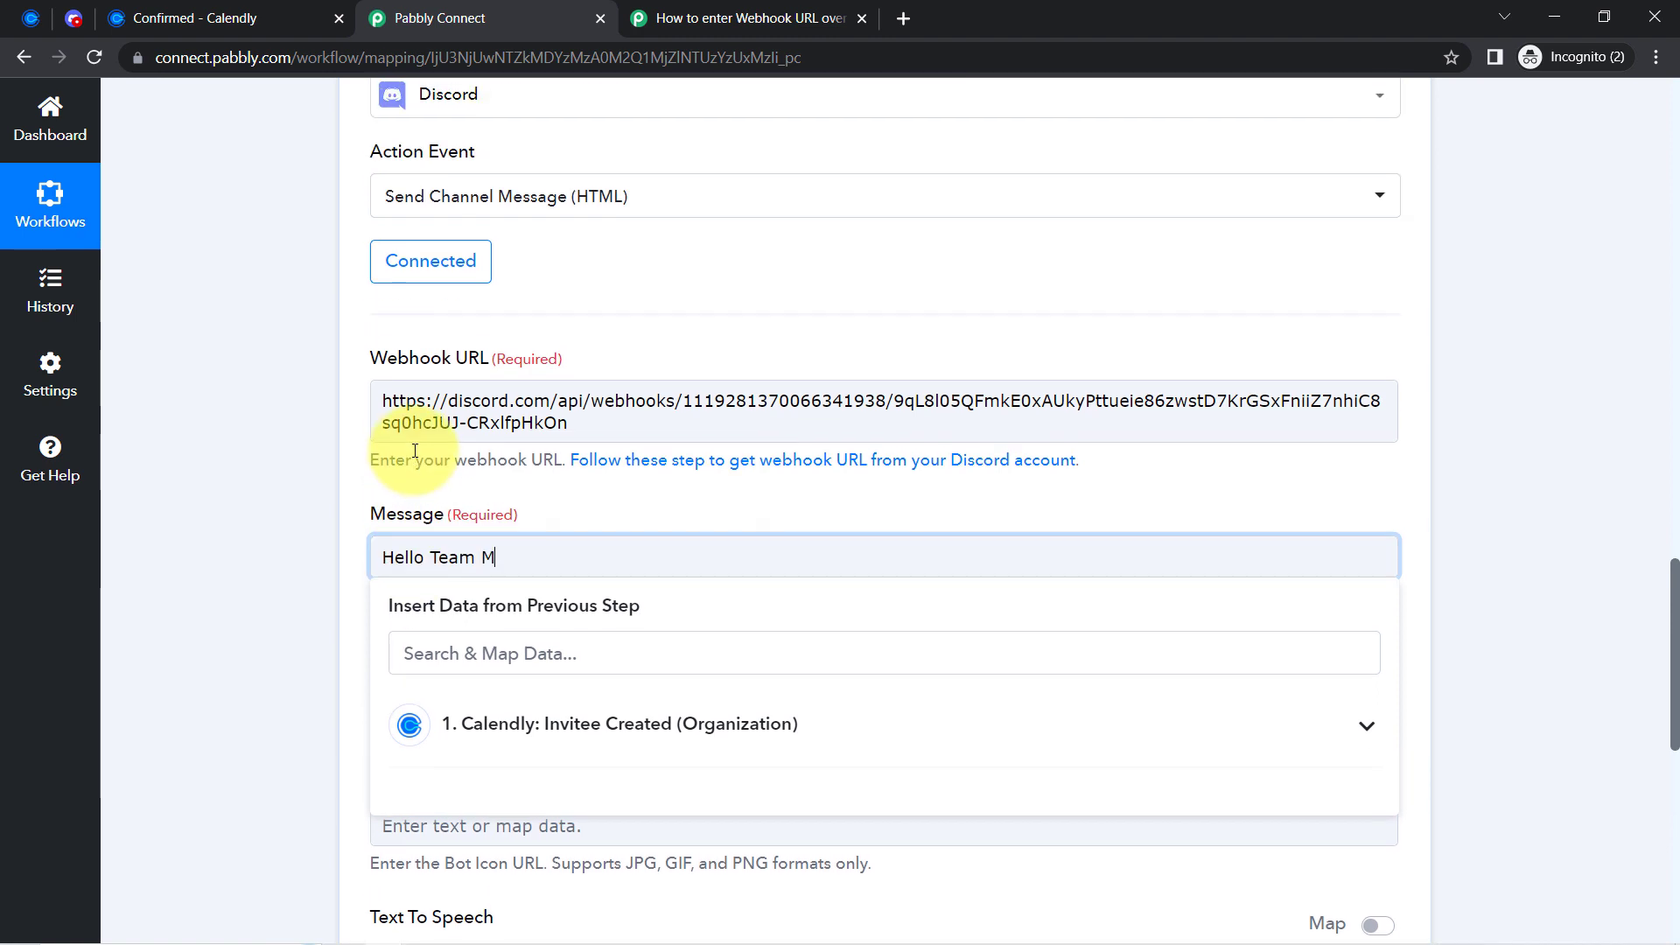
type("m Members,")
key("Return")
key("Return")
type("A")
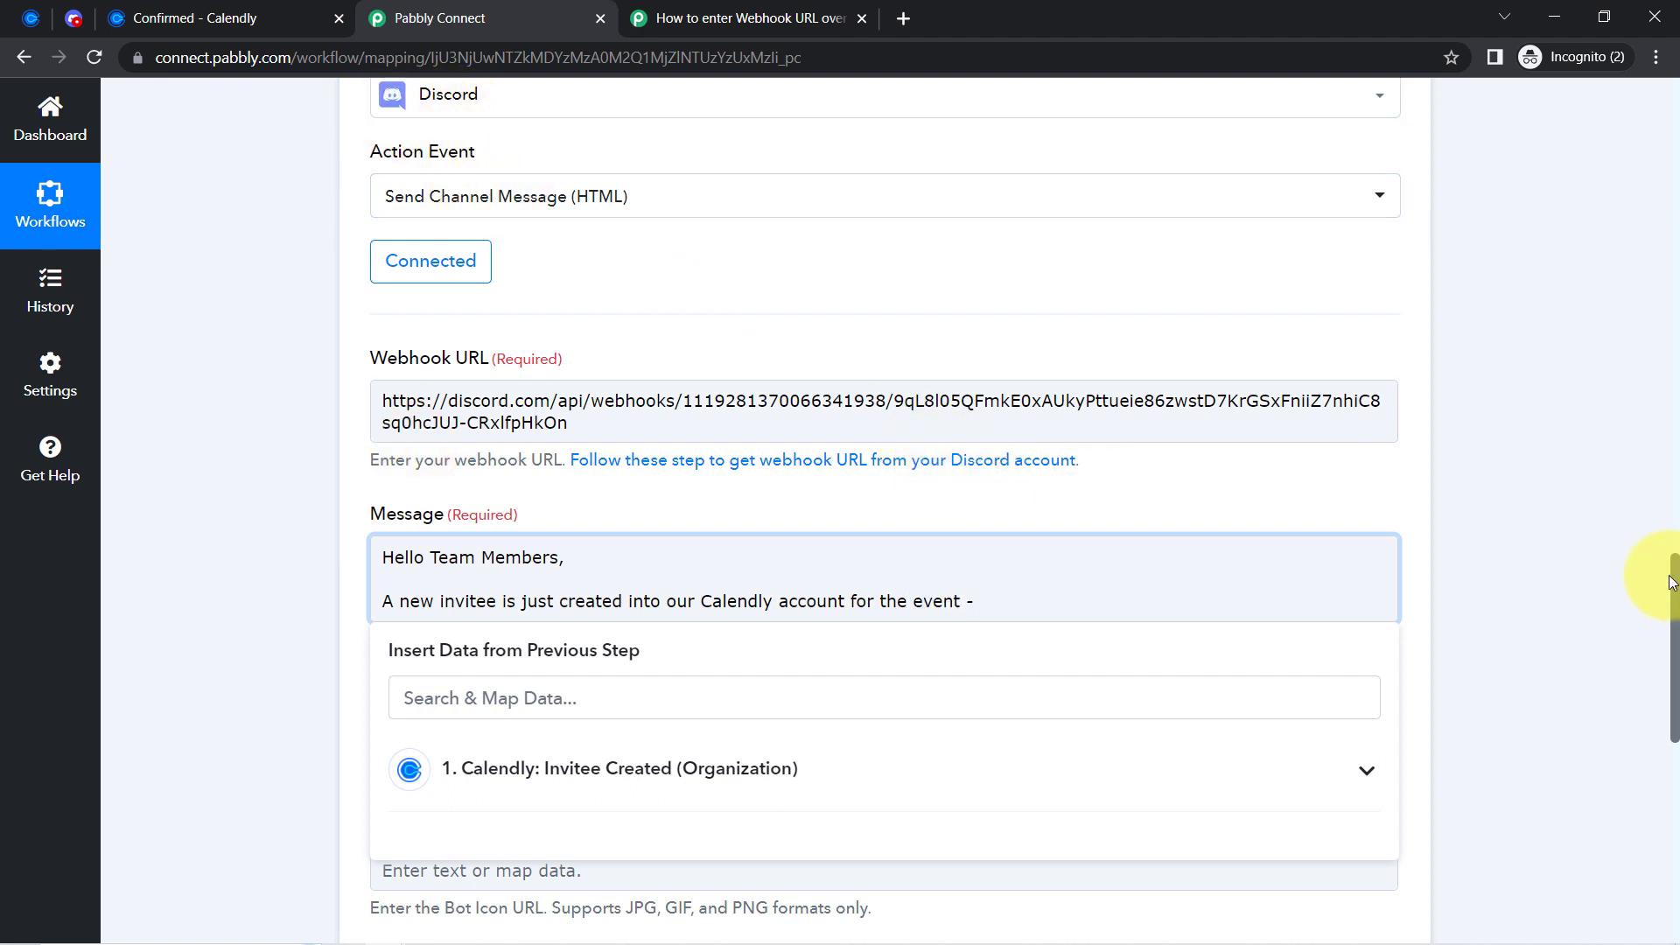
Map Calendly's Res1 Payload Scheduled Event Name to the end of the message's event sentence and leave a blank line below it.
left_click_drag(1676, 587, 1649, 343)
left_click_drag(1404, 610, 1429, 548)
left_click_drag(1677, 447, 1645, 685)
left_click(973, 467)
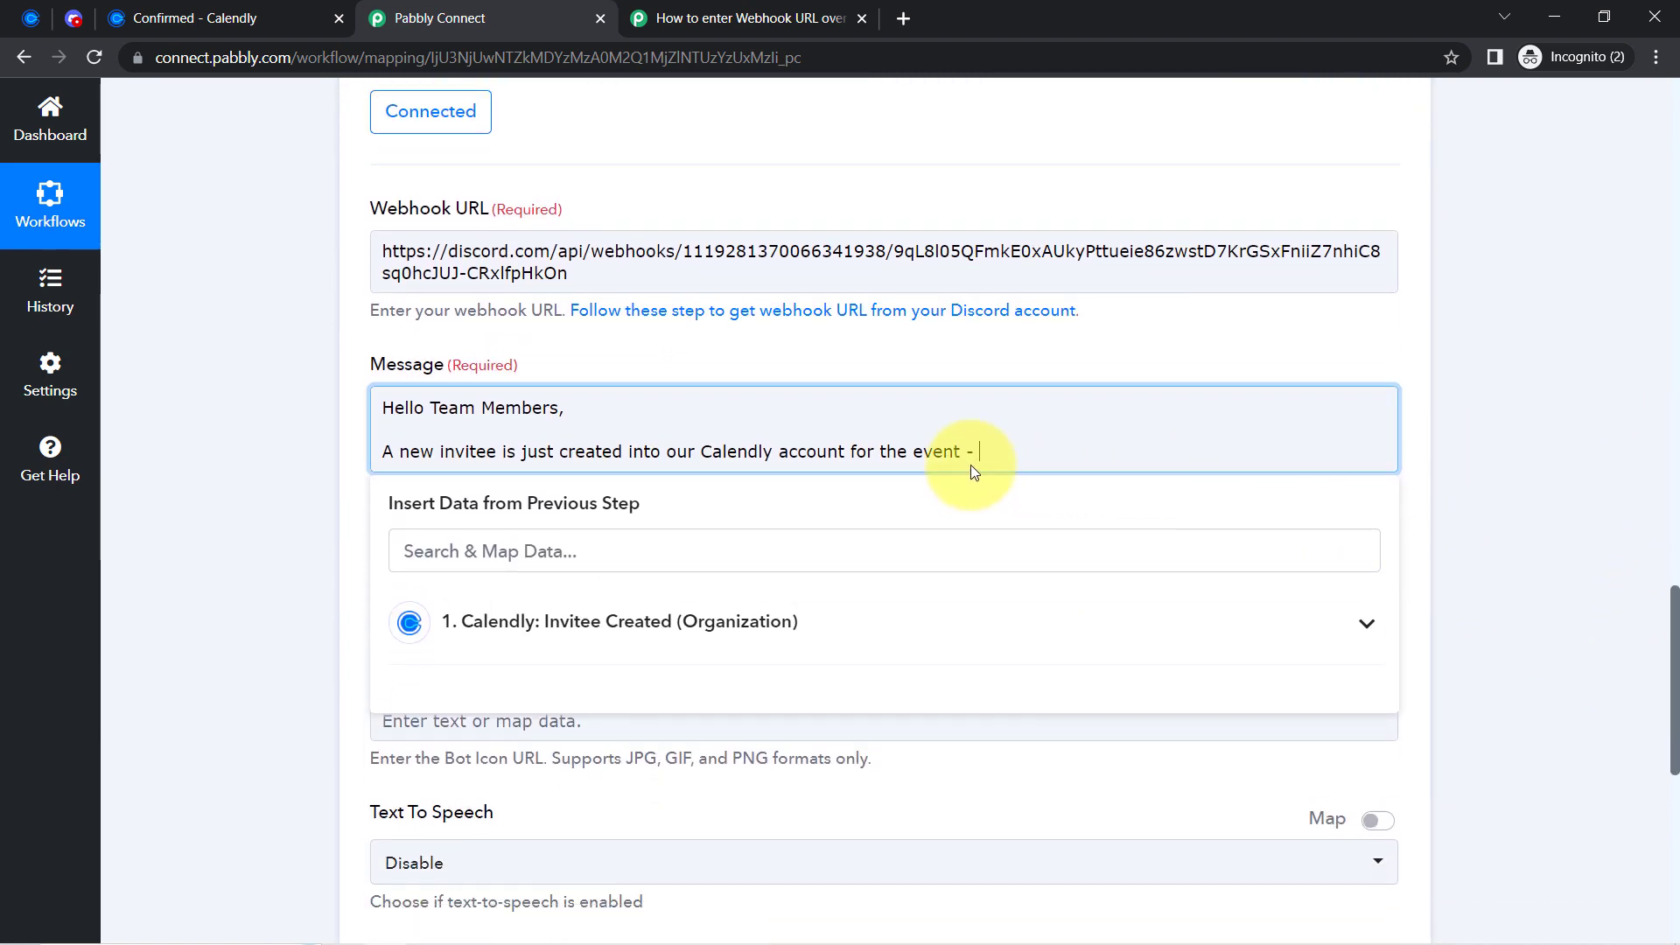
left_click(581, 625)
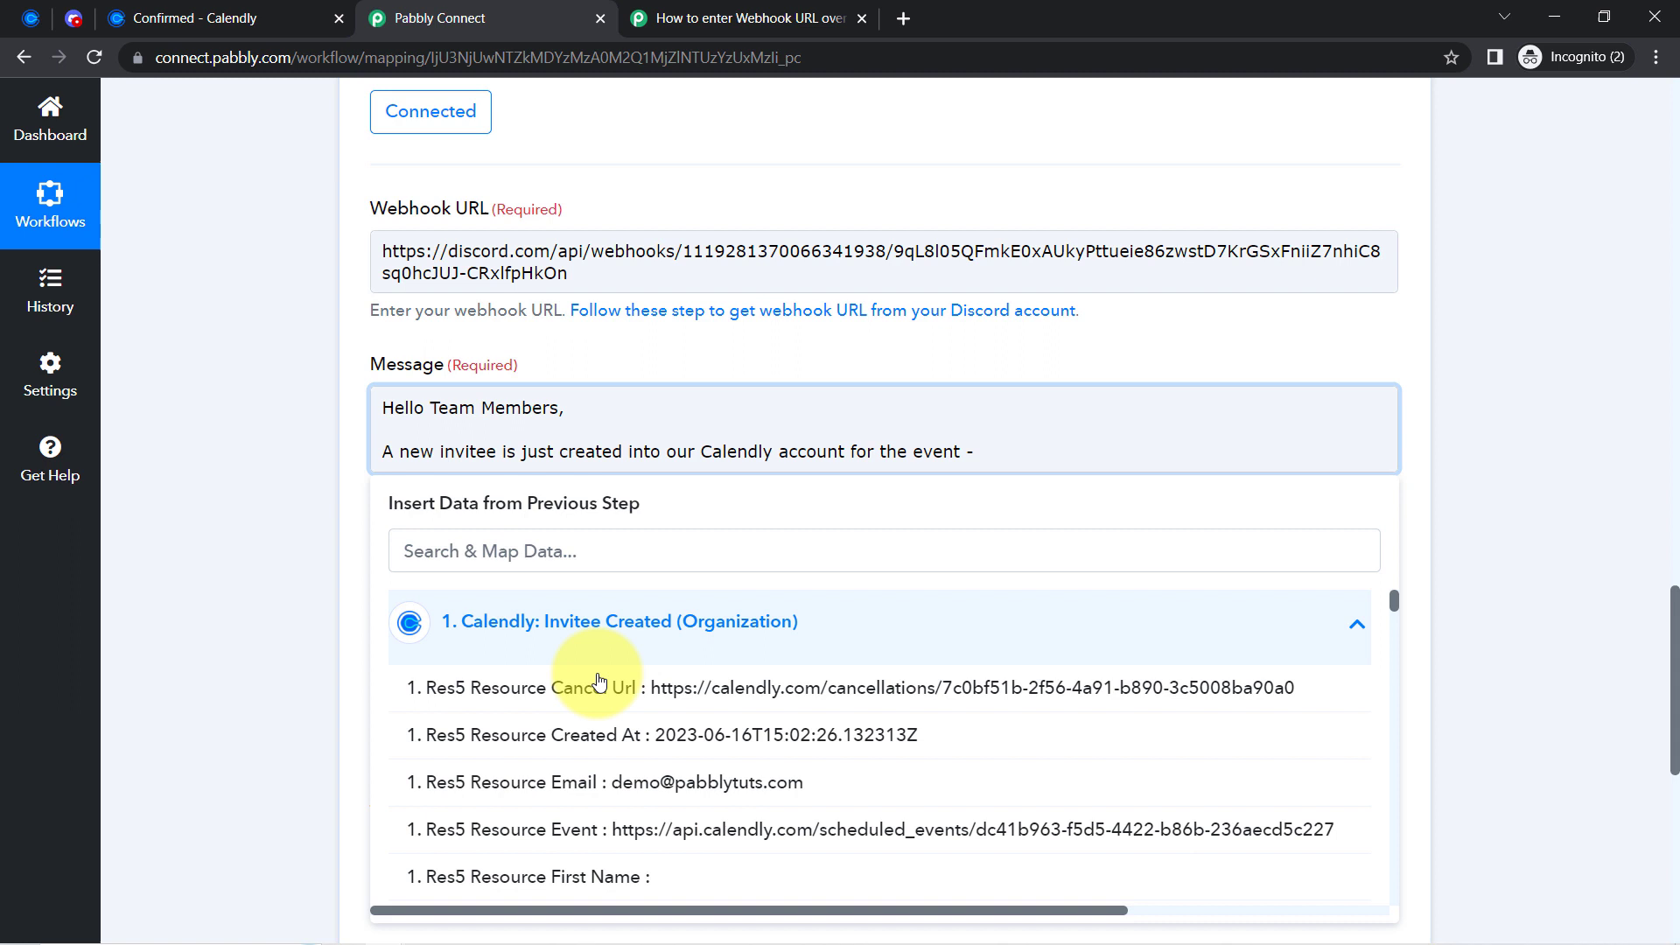
left_click(512, 550)
type("ast")
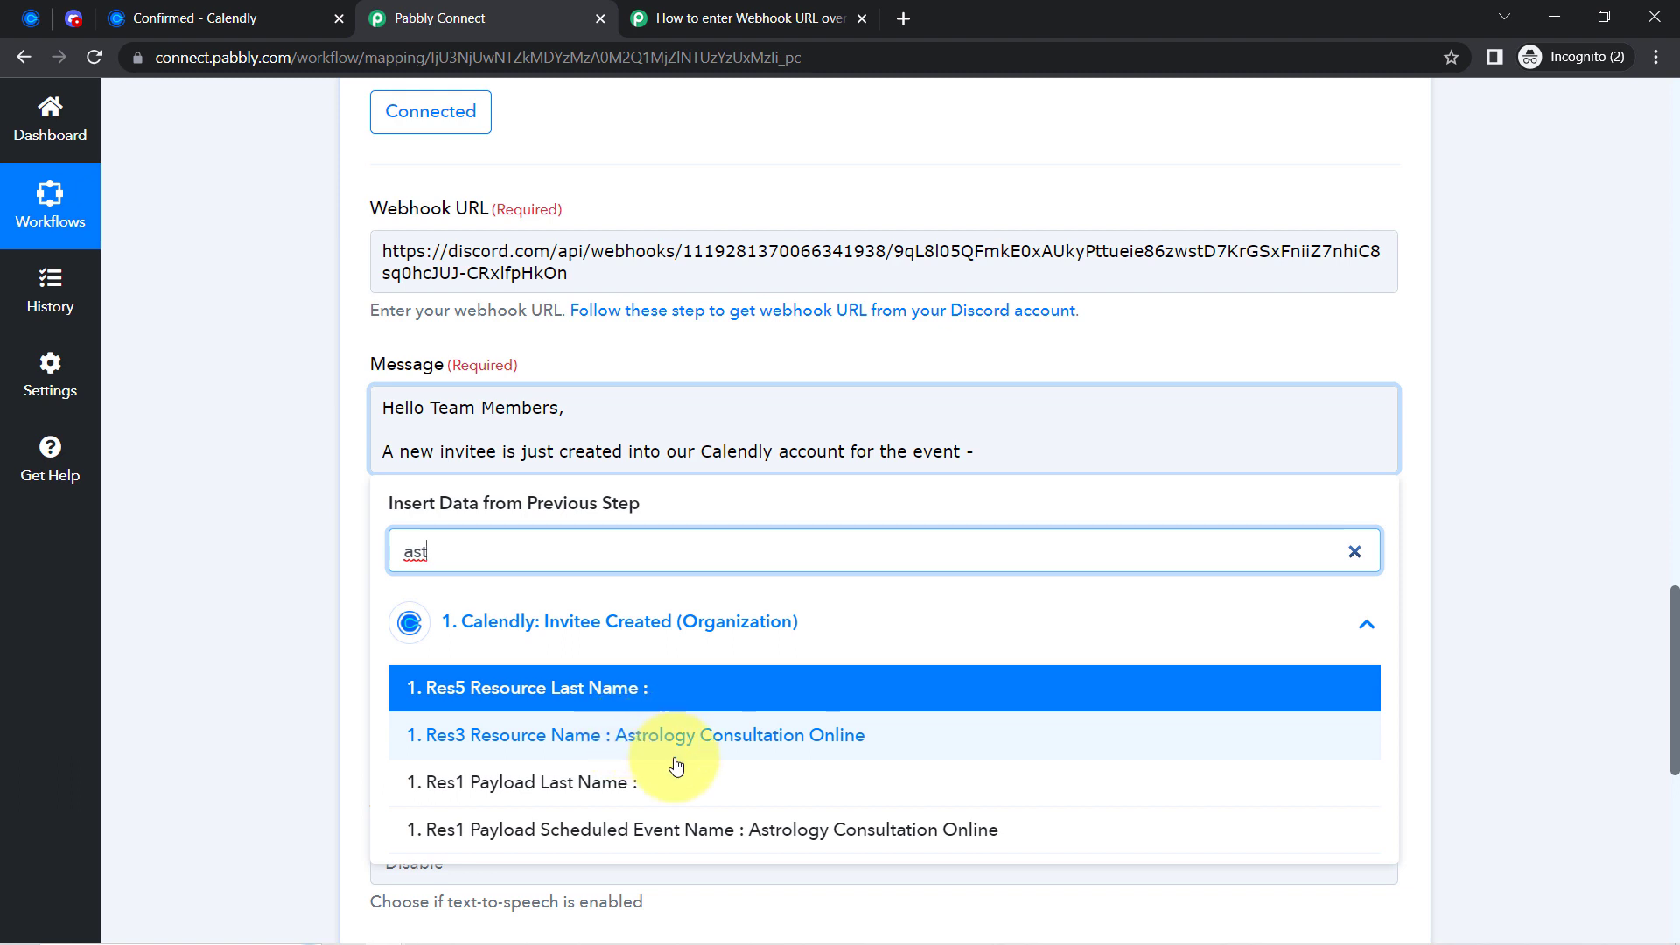
left_click(814, 832)
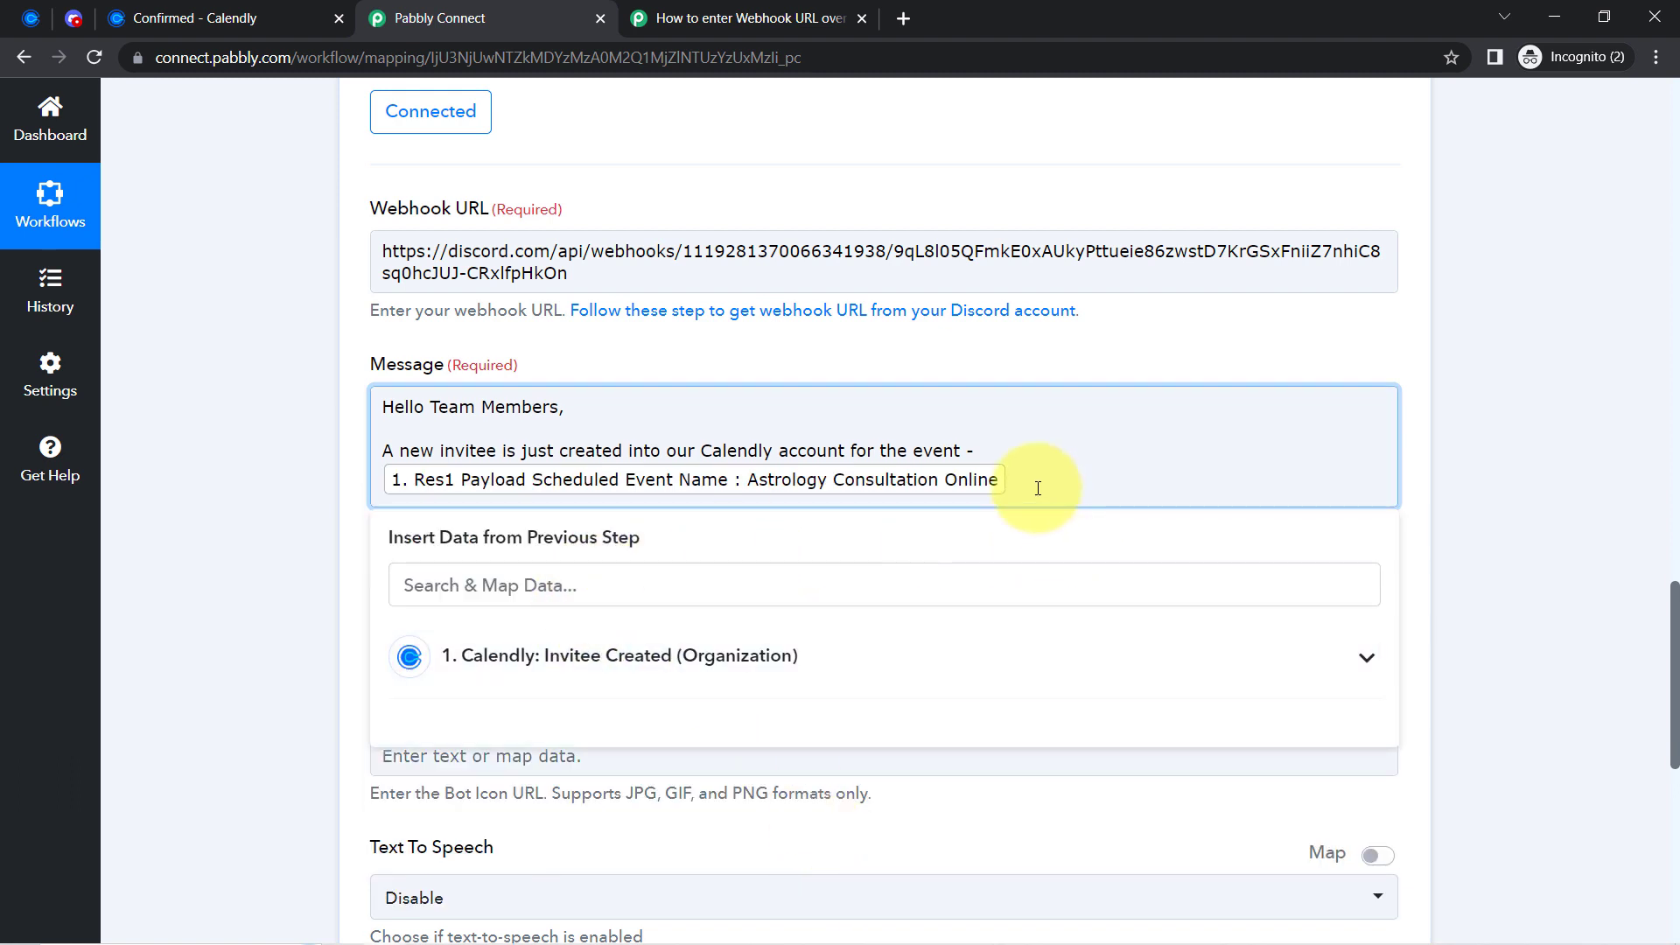
key("Return")
key("Return")
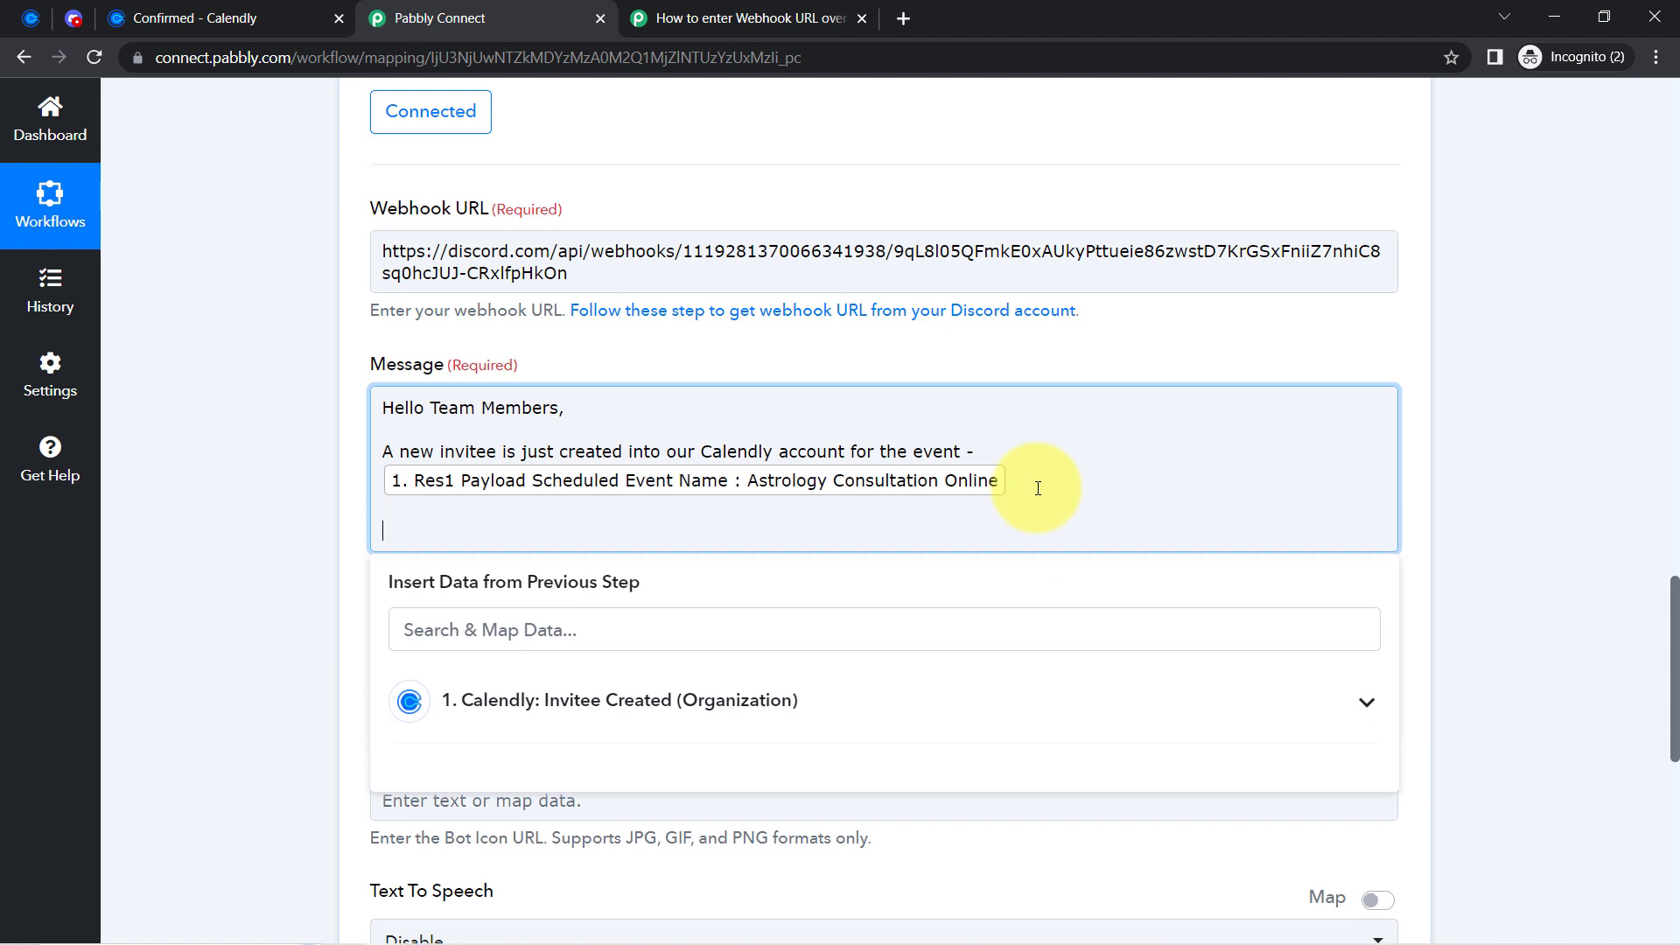
left_click_drag(437, 407, 686, 462)
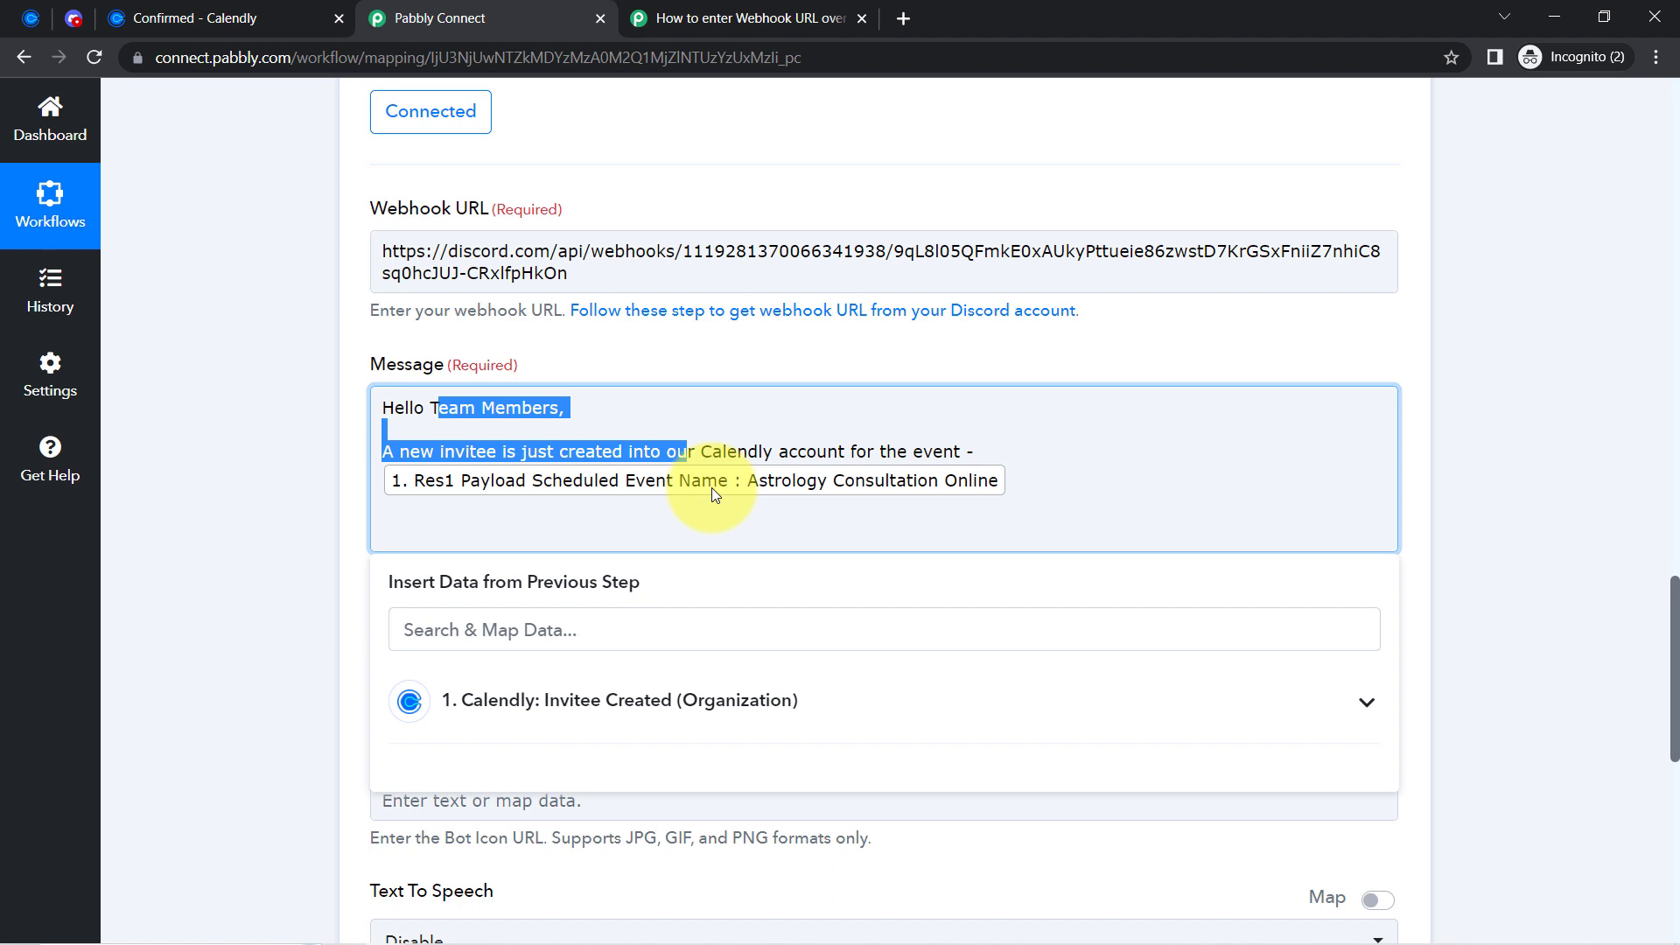
left_click(477, 409)
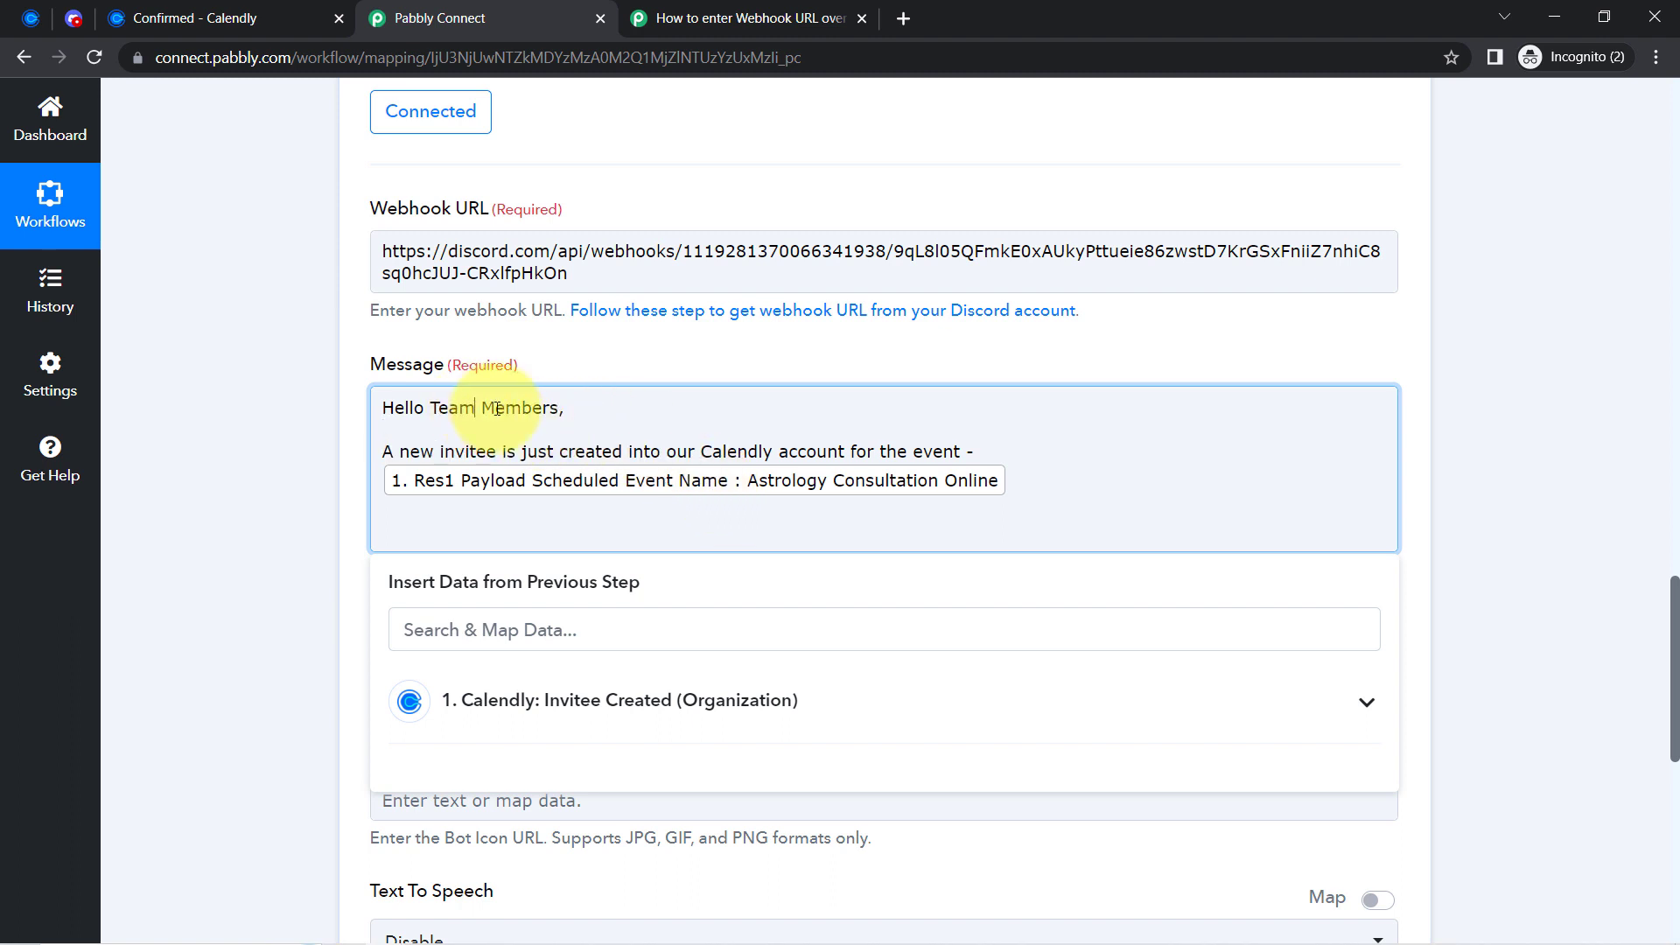
left_click_drag(496, 409, 676, 523)
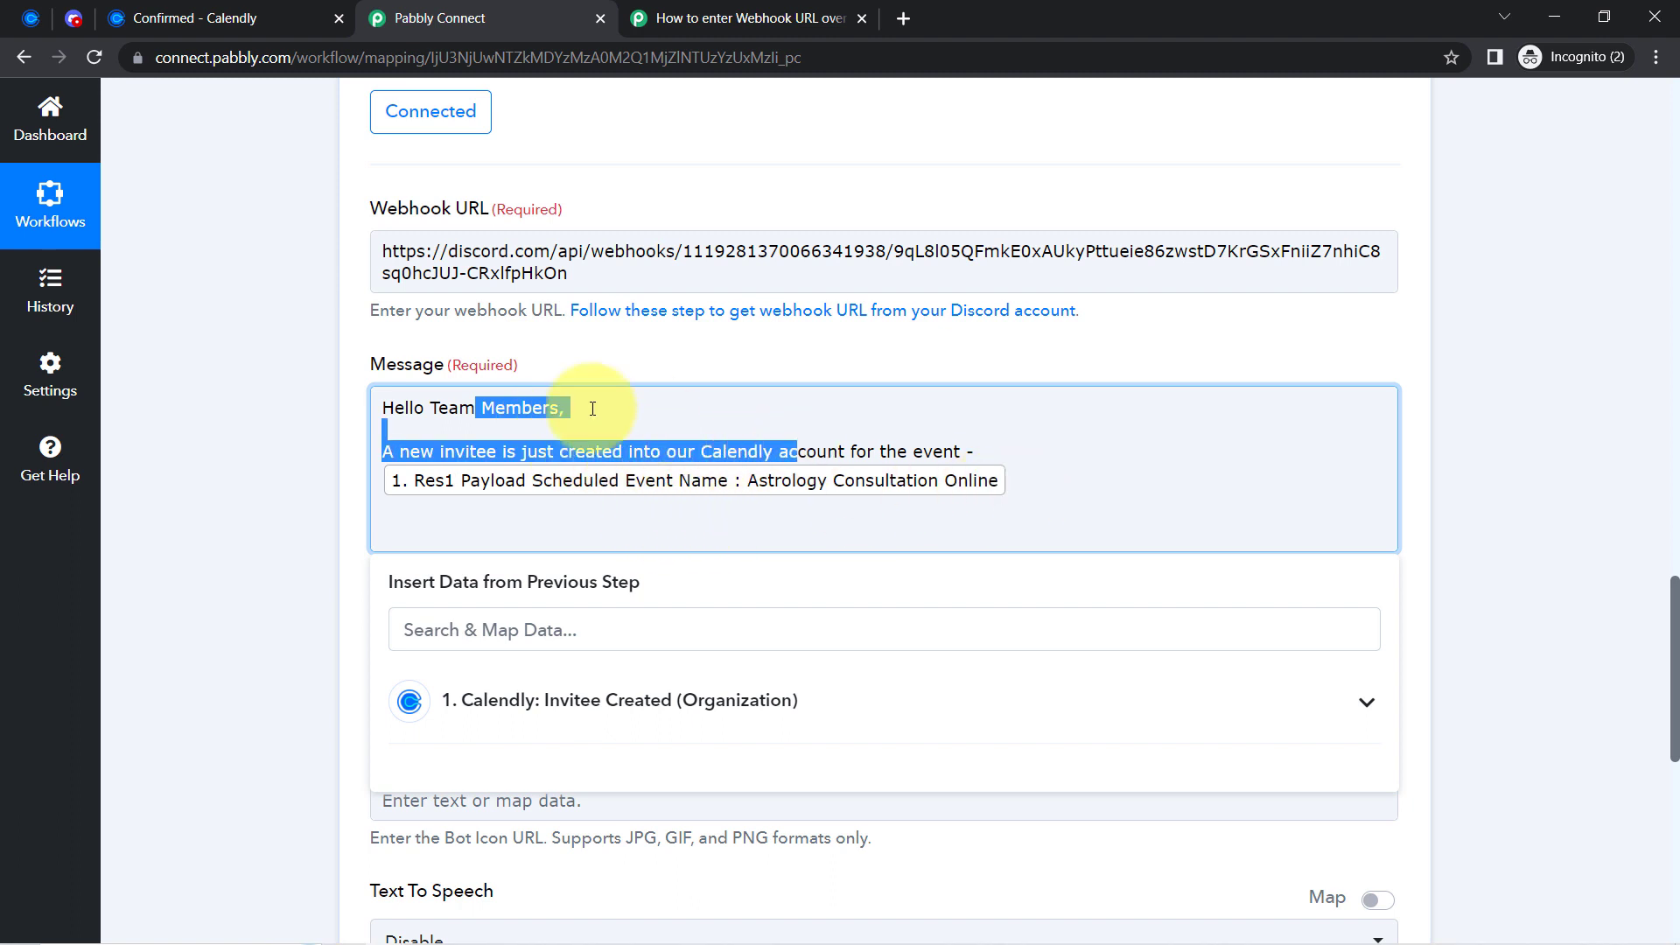
left_click_drag(559, 453, 886, 453)
Add the line "Invitee Details are as follows -" below the mapped event name in the message.
left_click(899, 454)
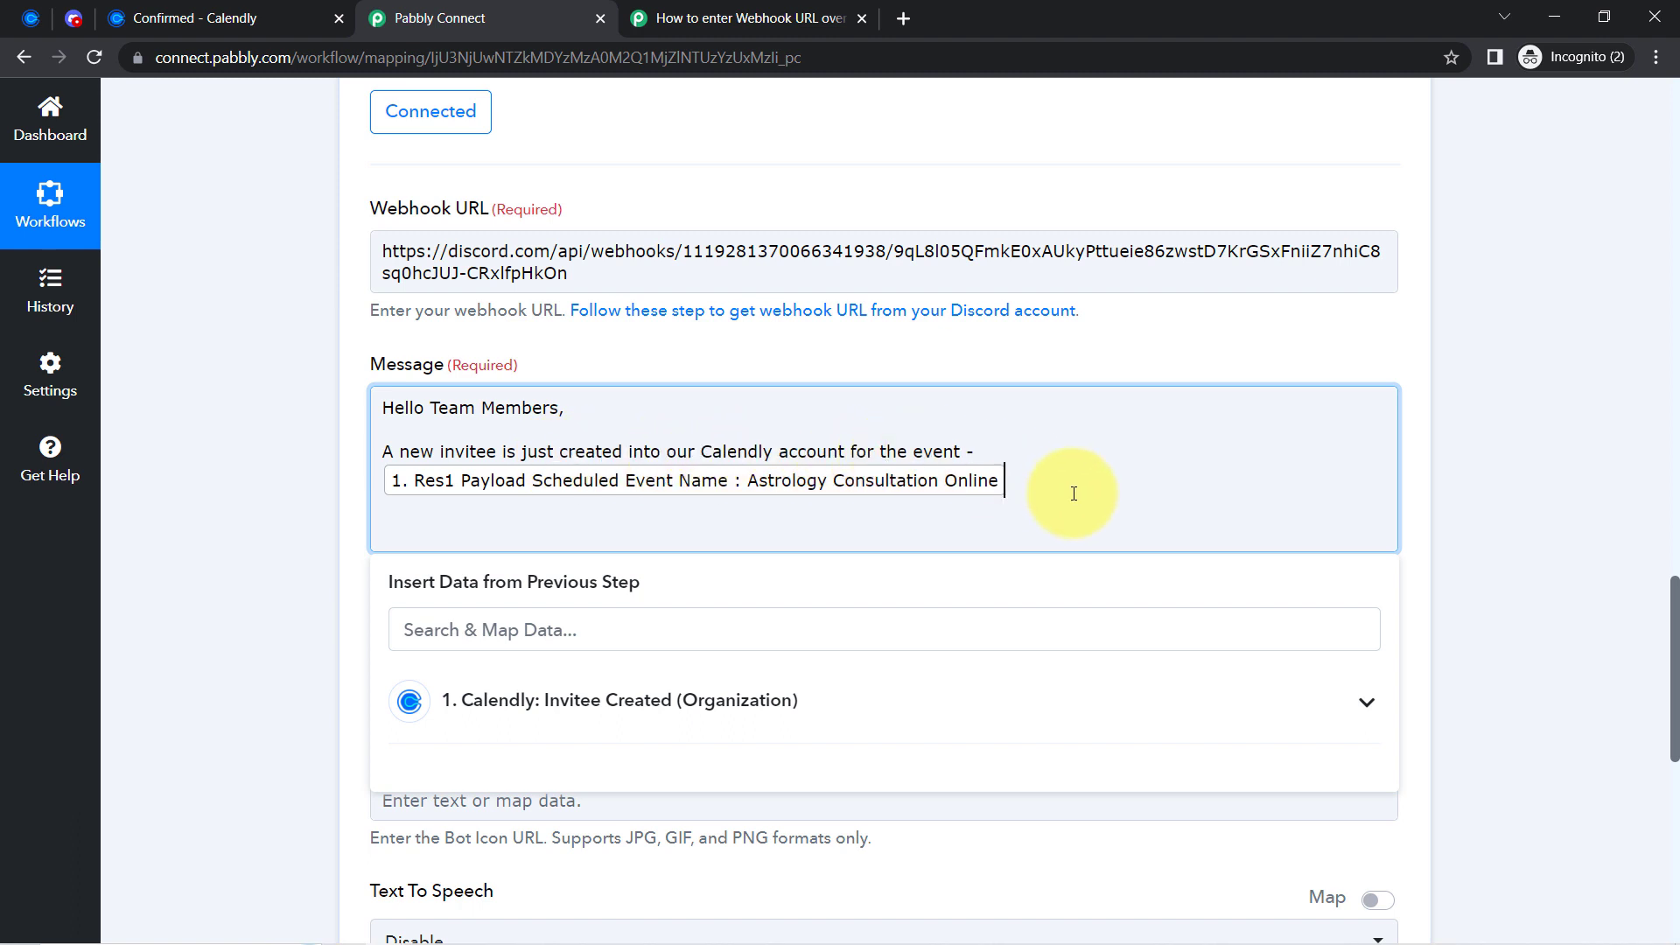
key("Return")
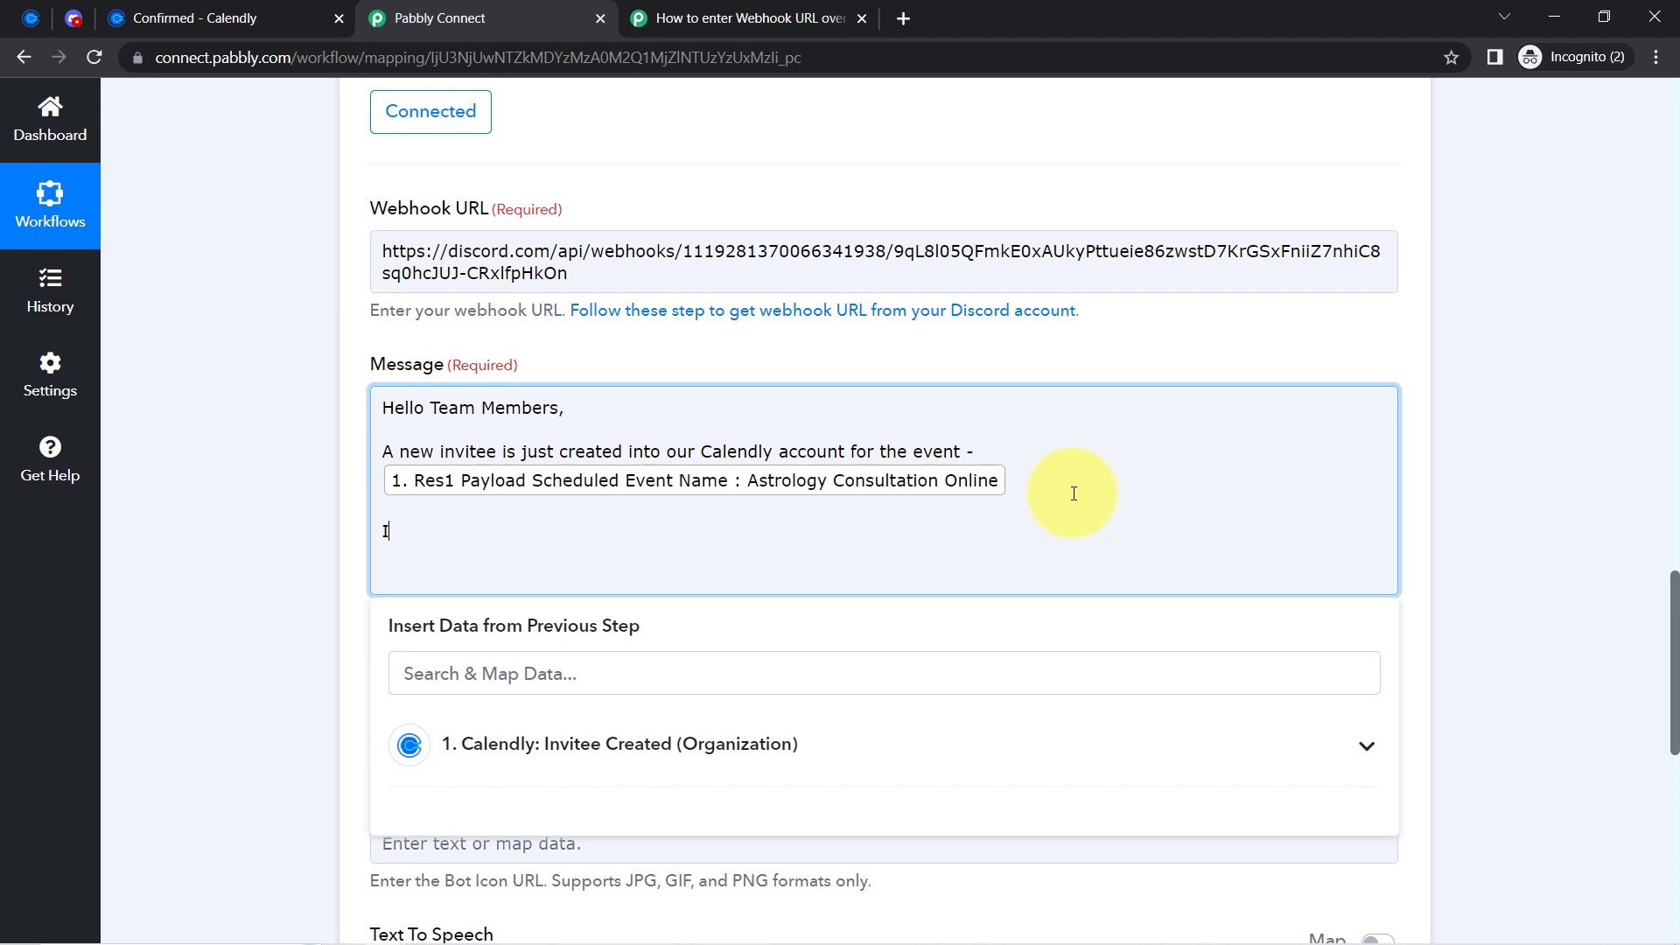
type("Invitee Details are as follows -")
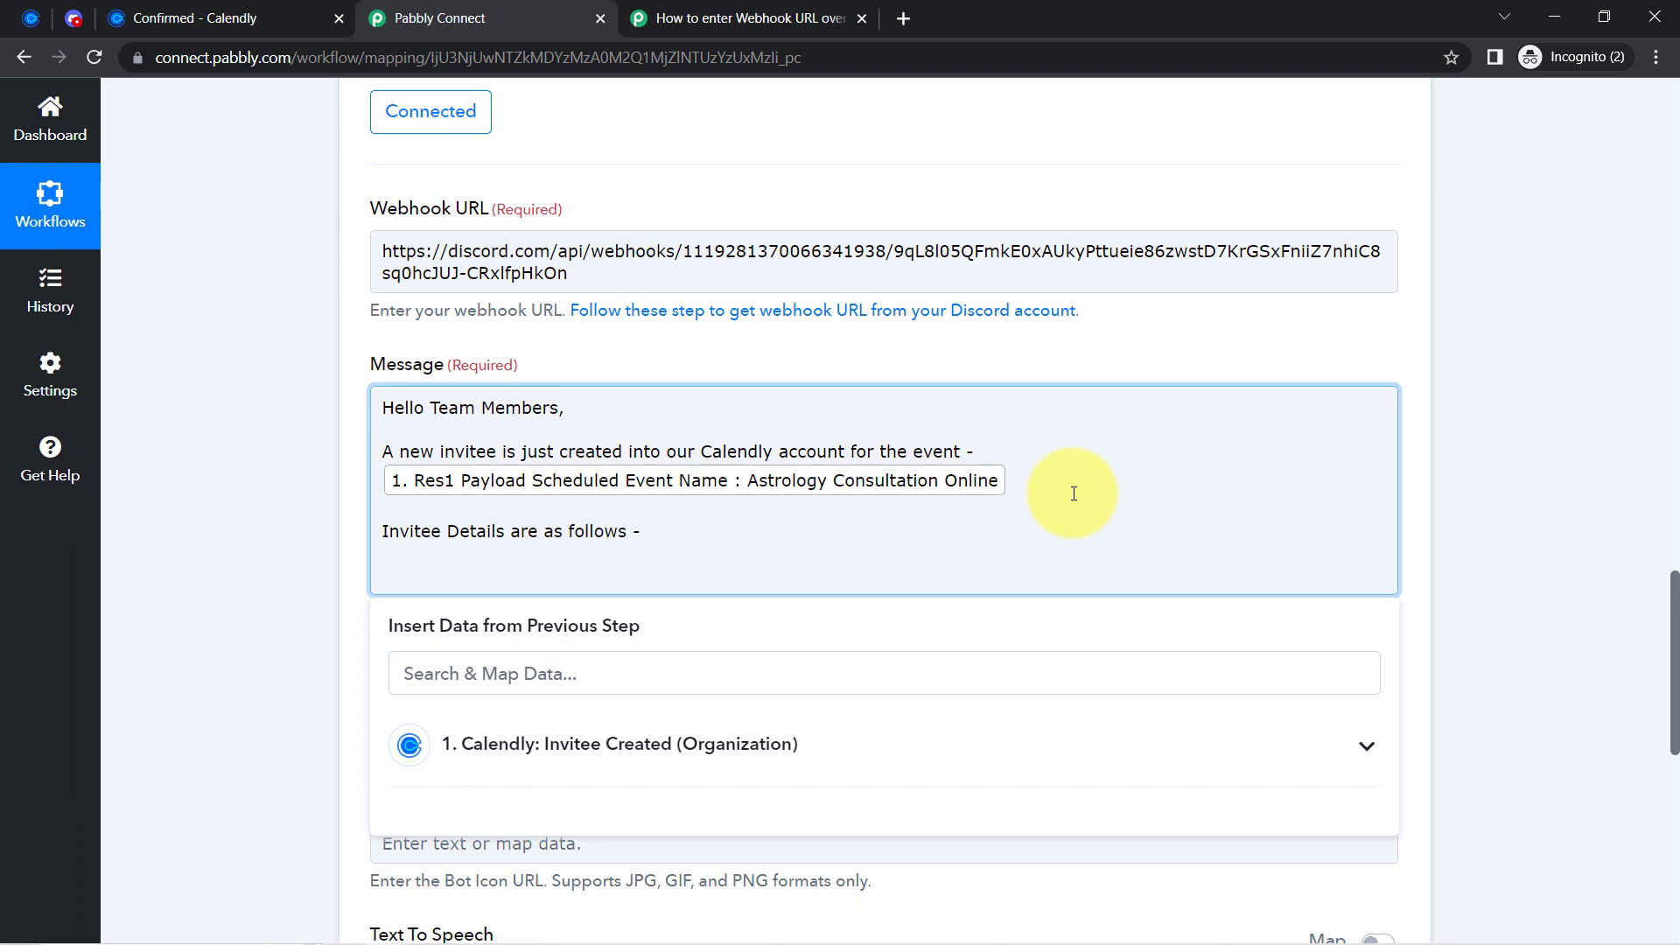
Add an "Email:" line to the invitee details and map Calendly's Res5 Resource Email to it.
key("Return")
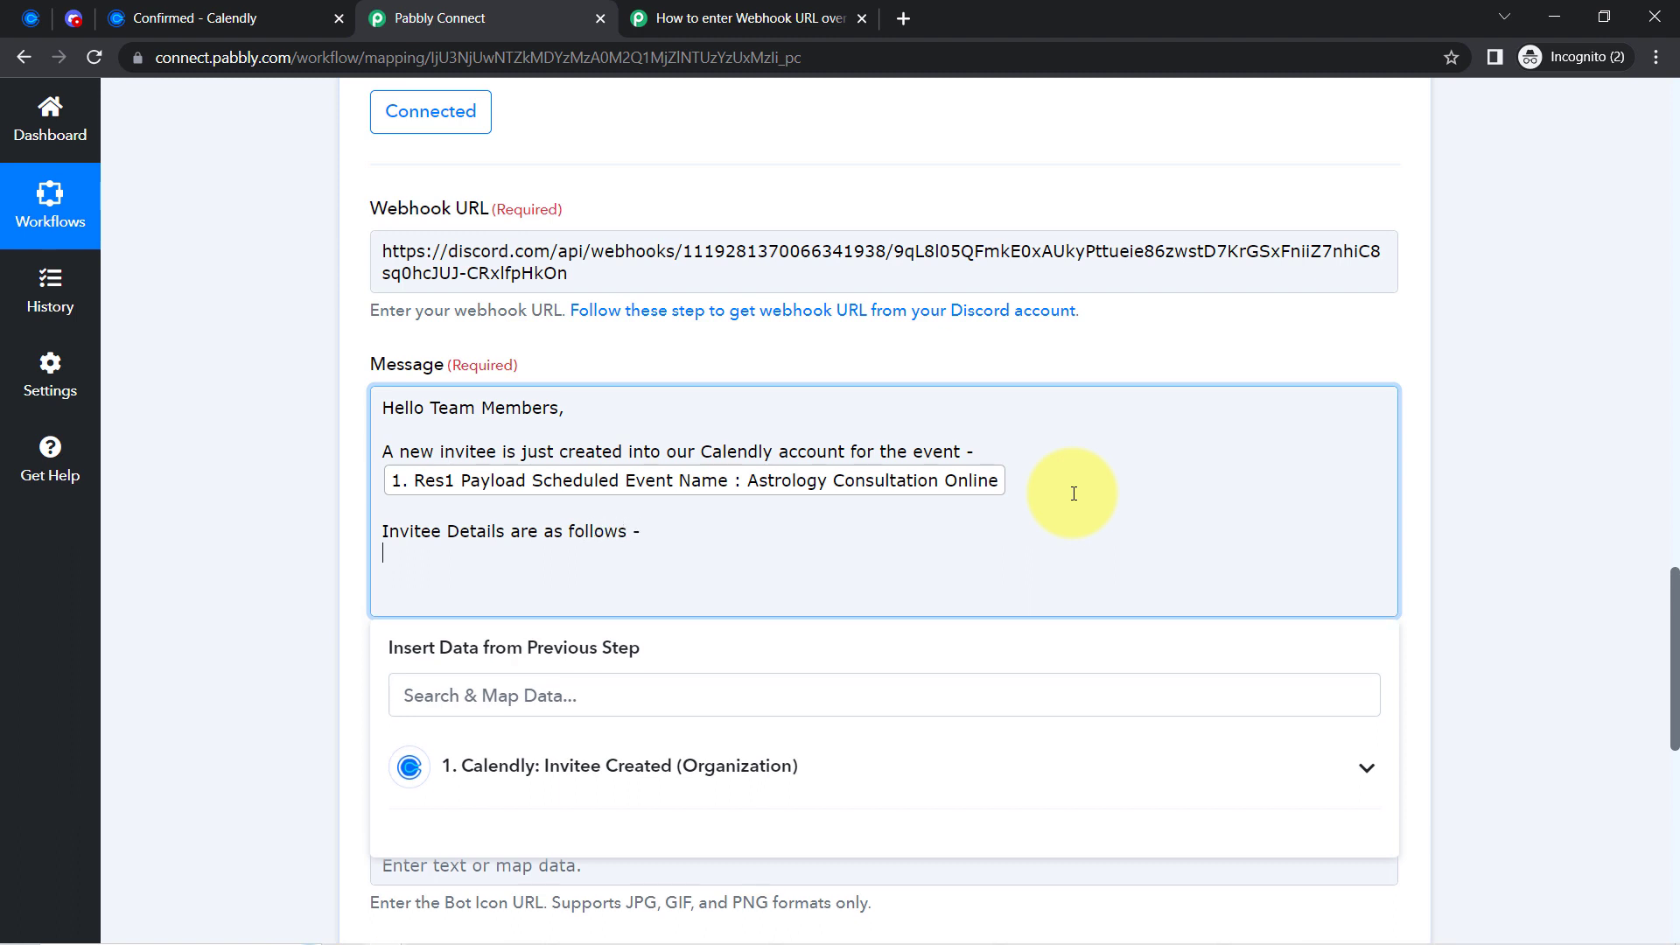
type("Email:")
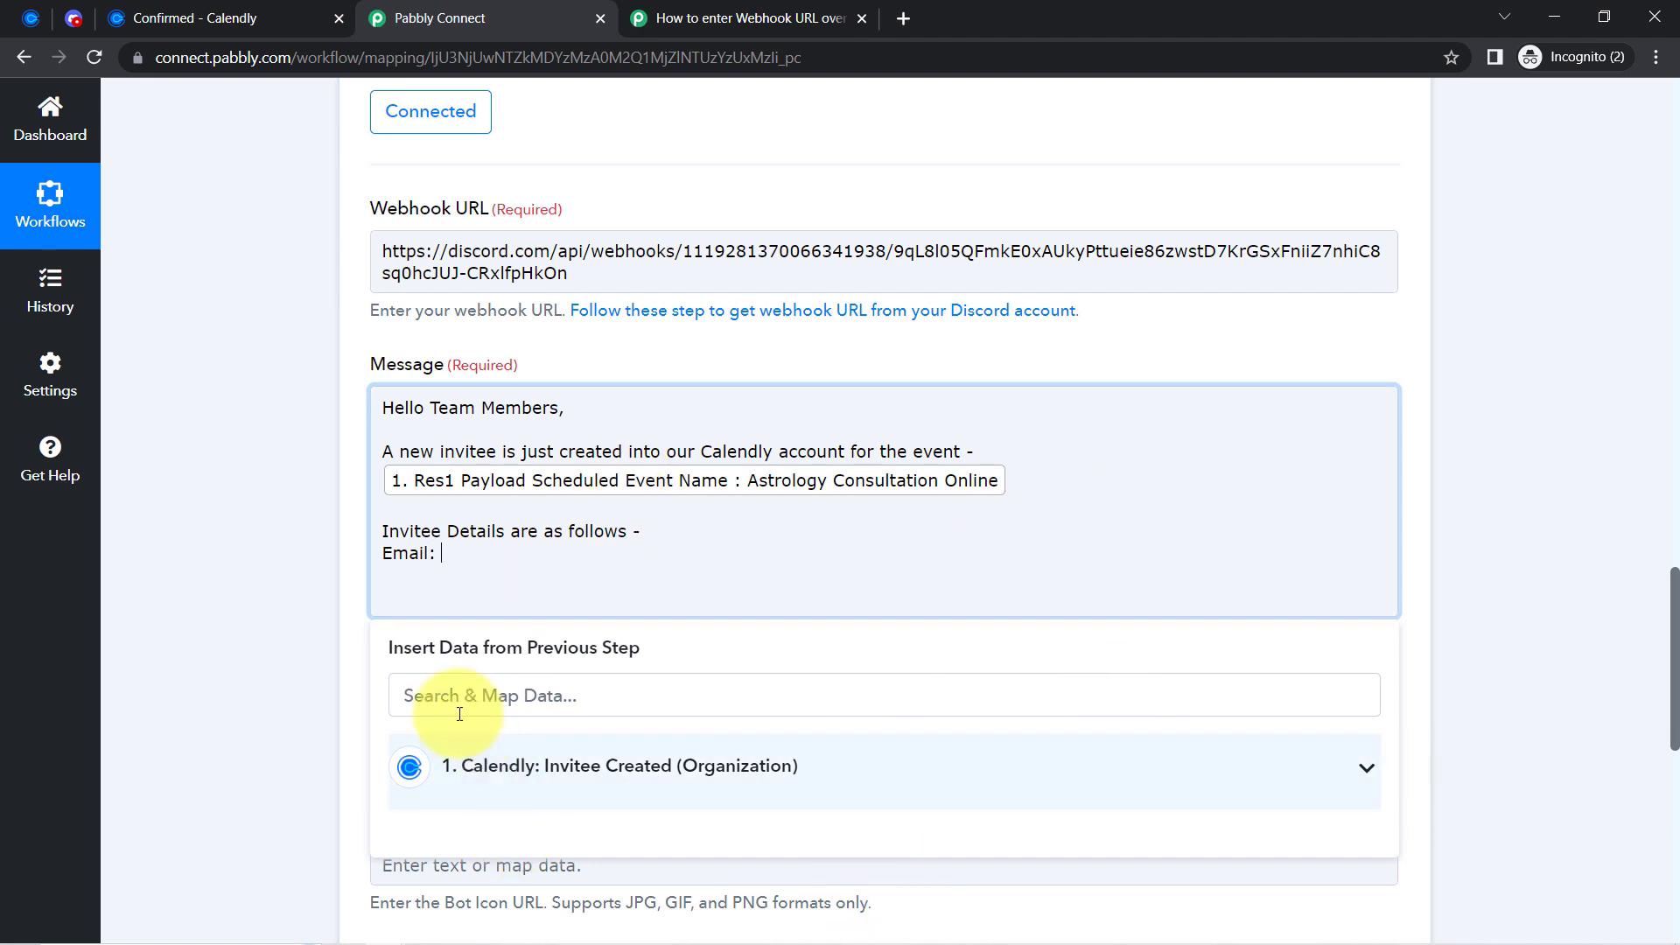
left_click(434, 691)
type("email")
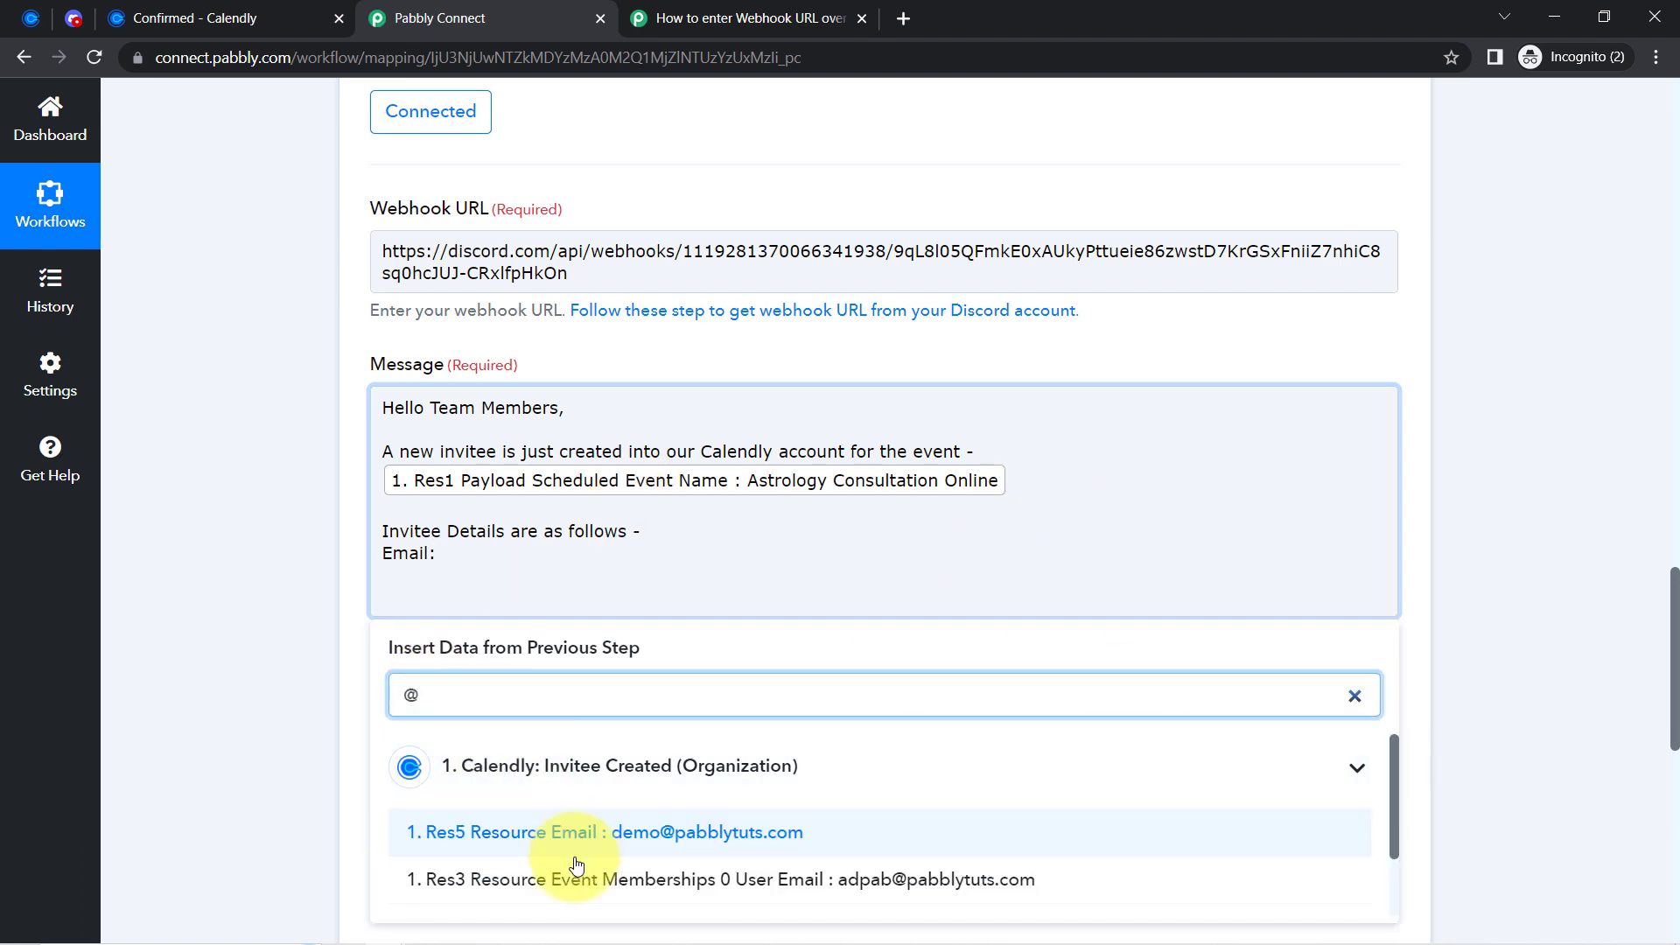
left_click(543, 729)
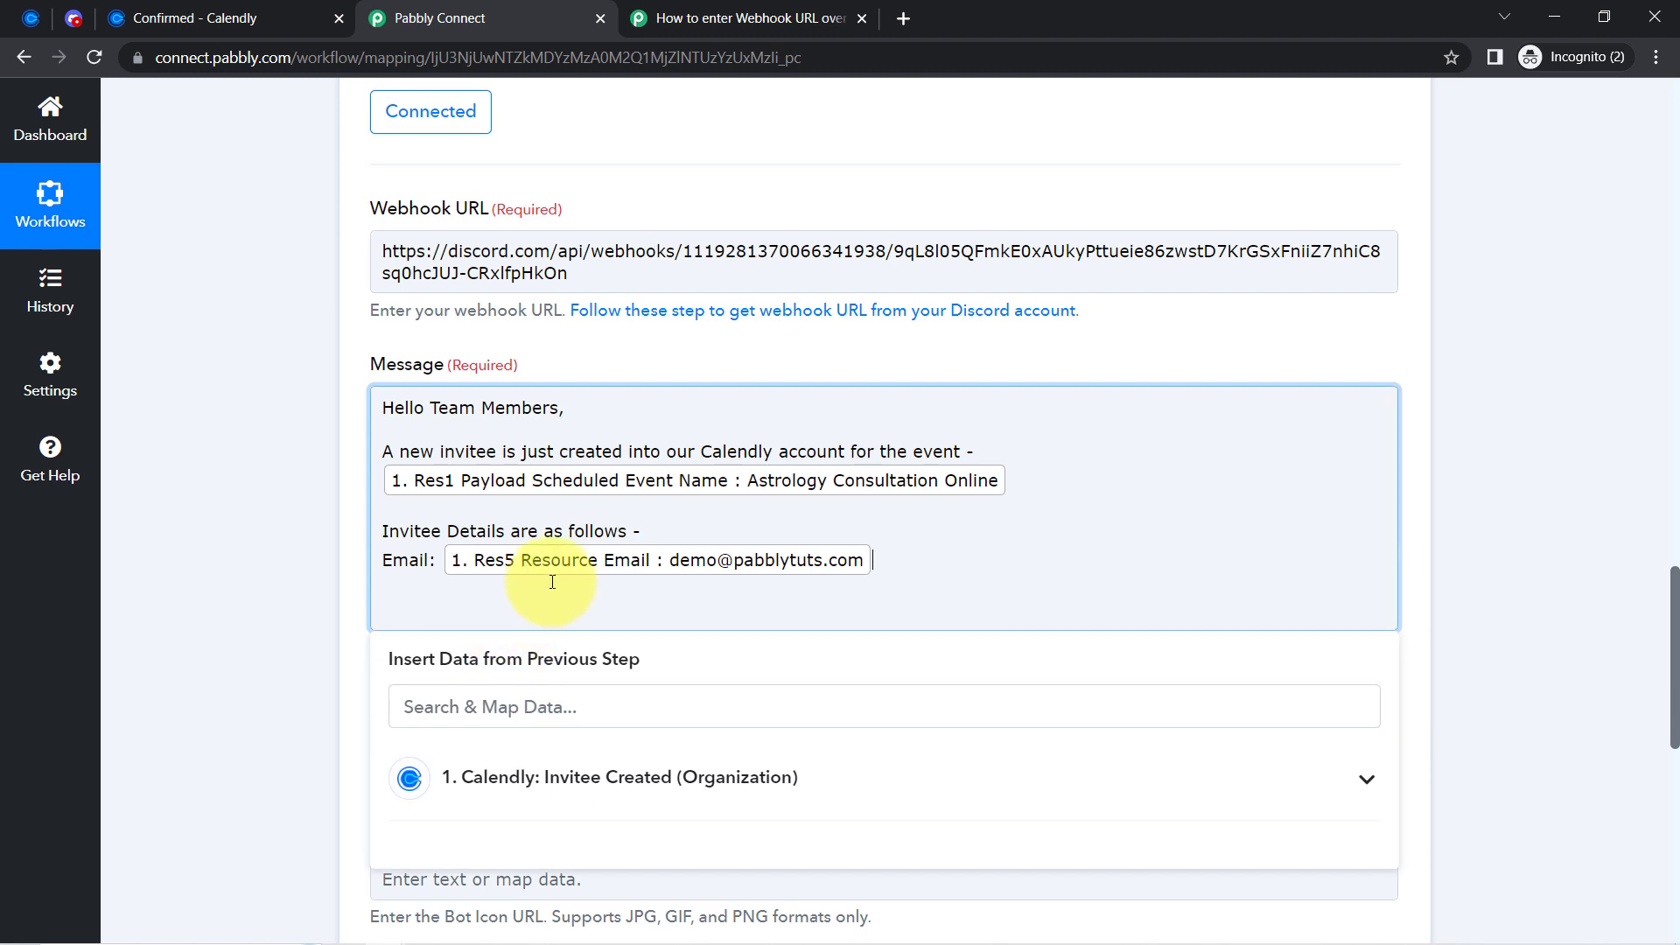
Add a "Phone Number:" line to the message and map Res5 Resource Questions And Answers 0 Answer to it.
key("Return")
type("Ph")
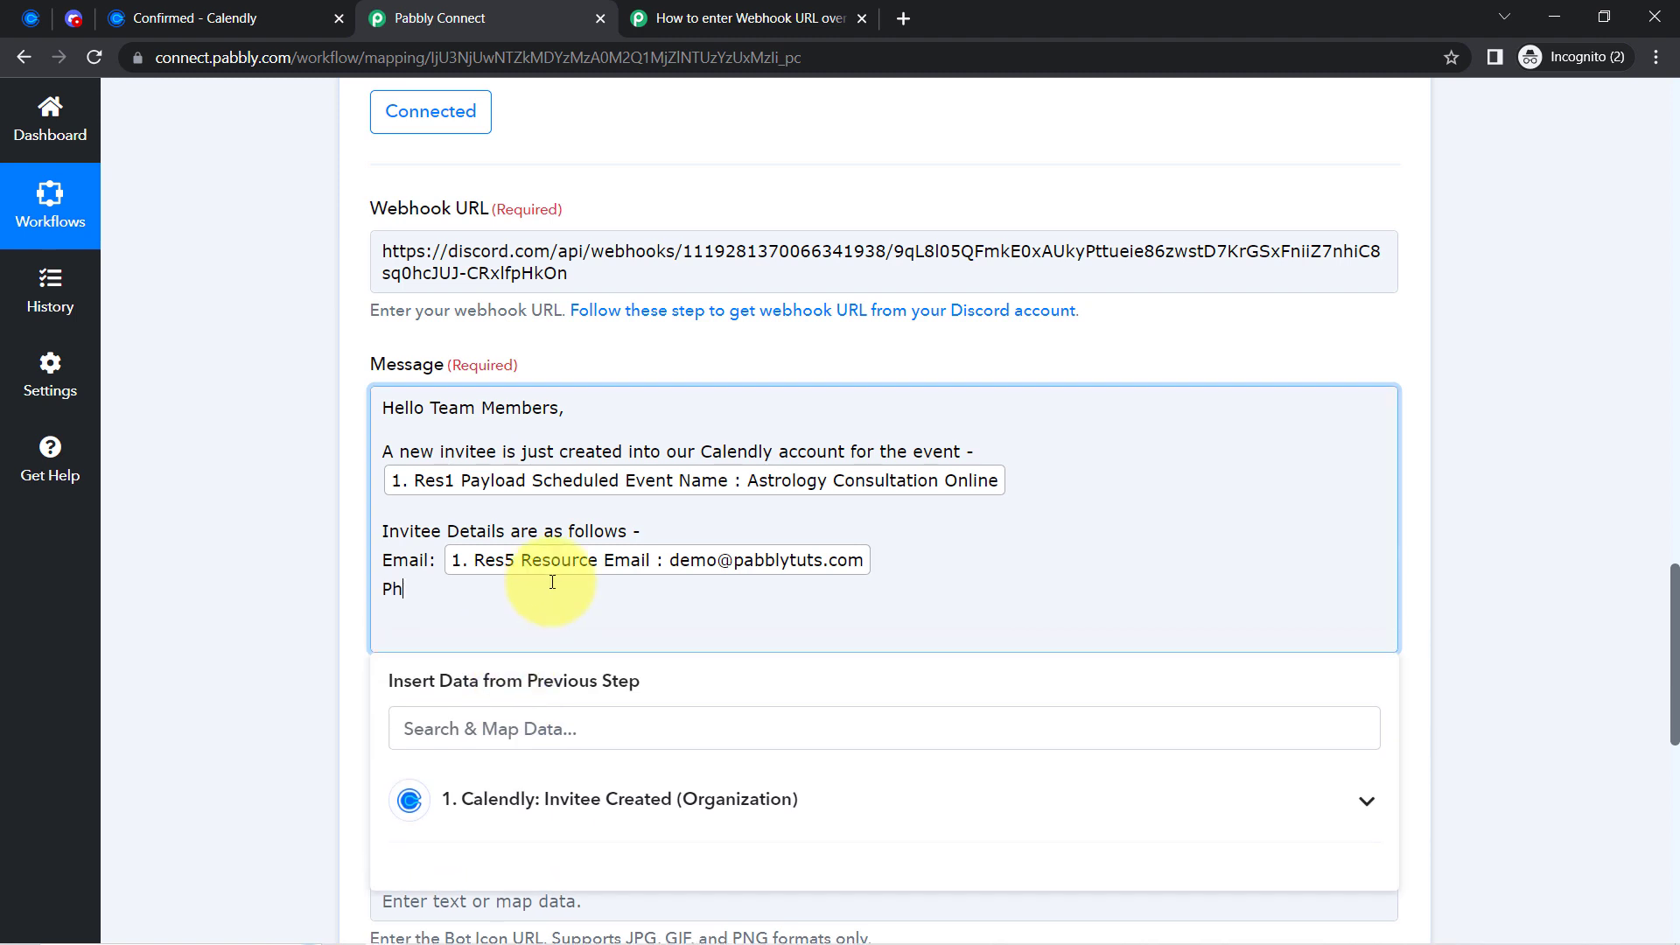
type("one Number:")
left_click(424, 727)
type("91")
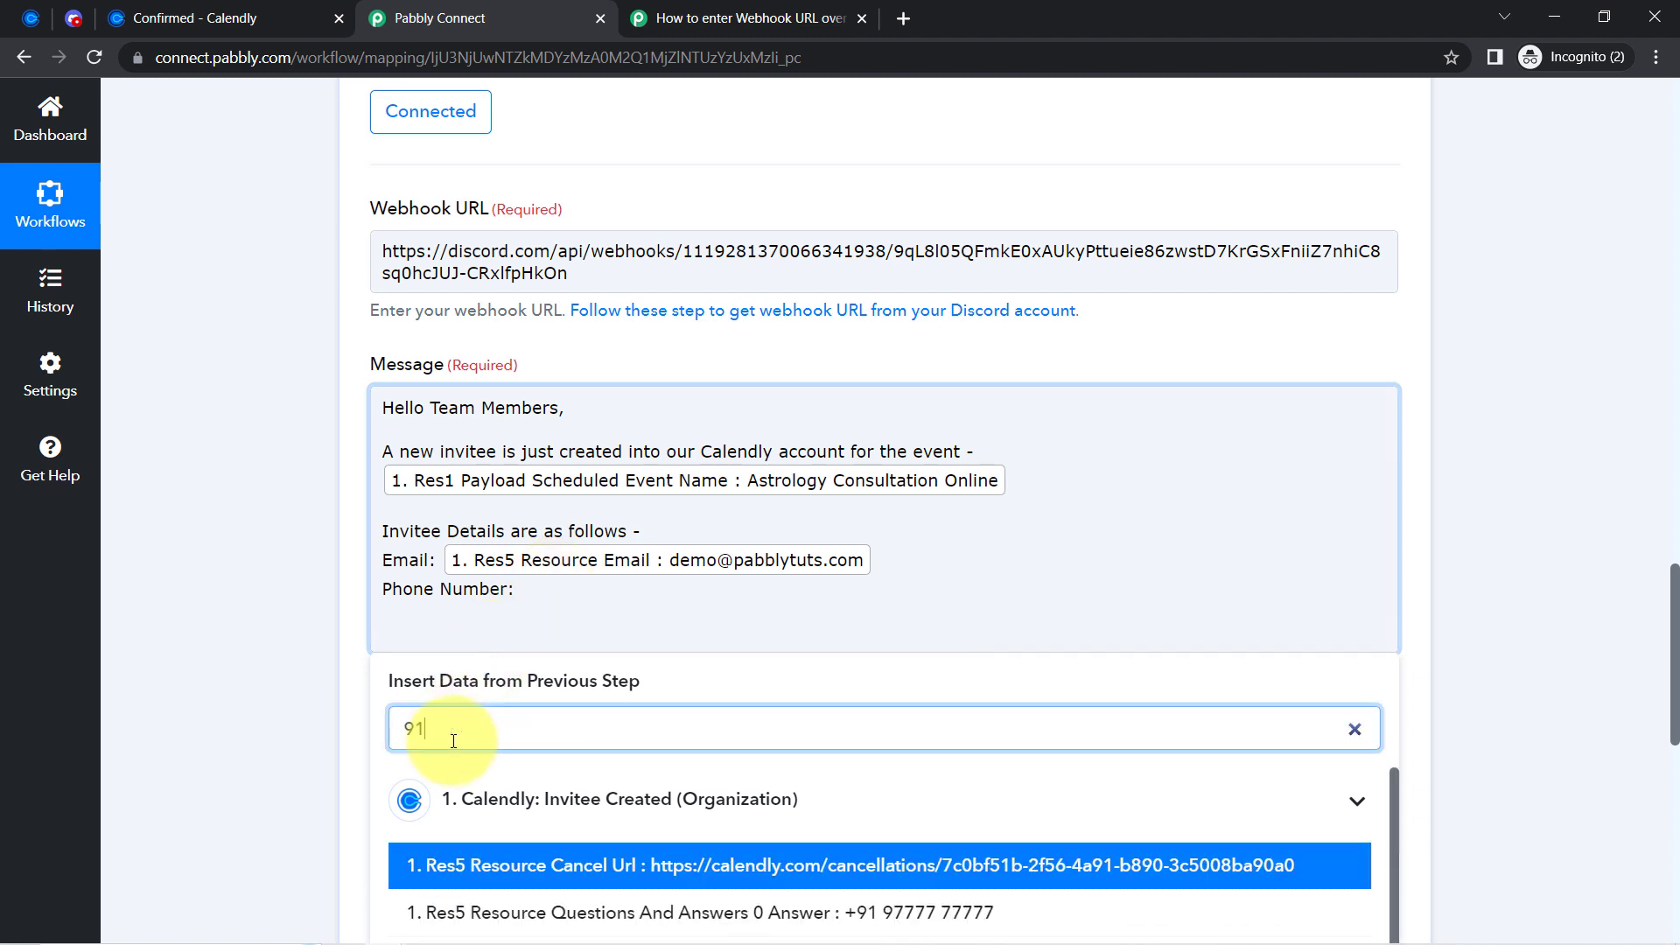
left_click(488, 916)
left_click(487, 916)
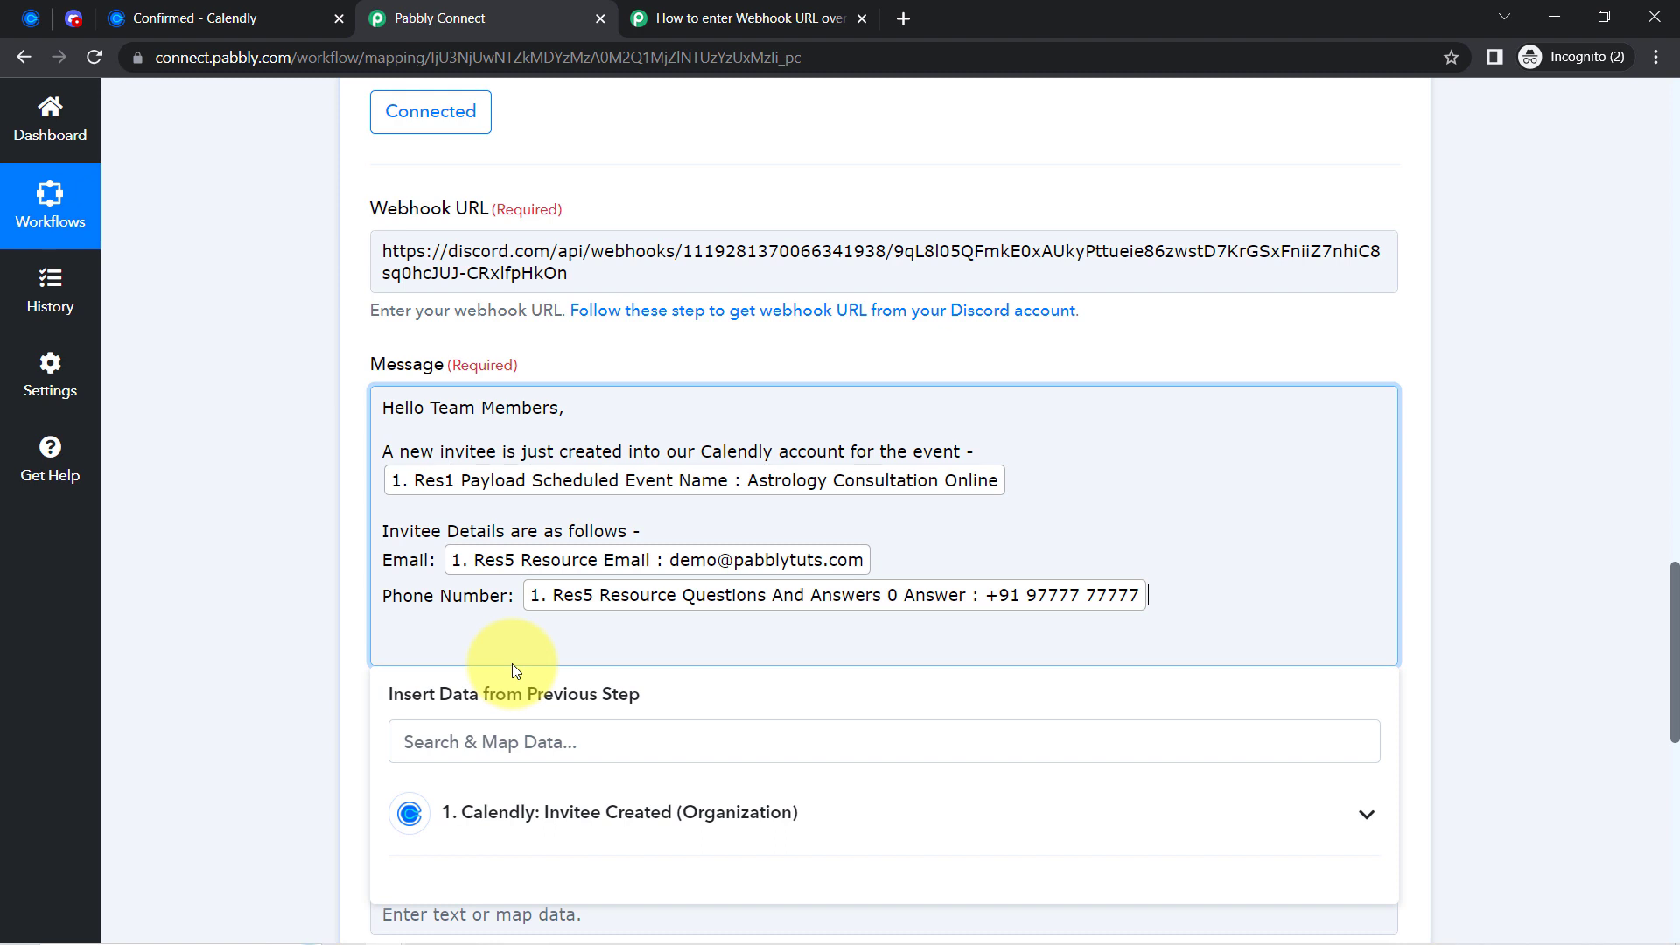
Add a "Name:" line under the phone number and map Calendly's Res1 Payload Name to it.
key("Return")
type("Name:")
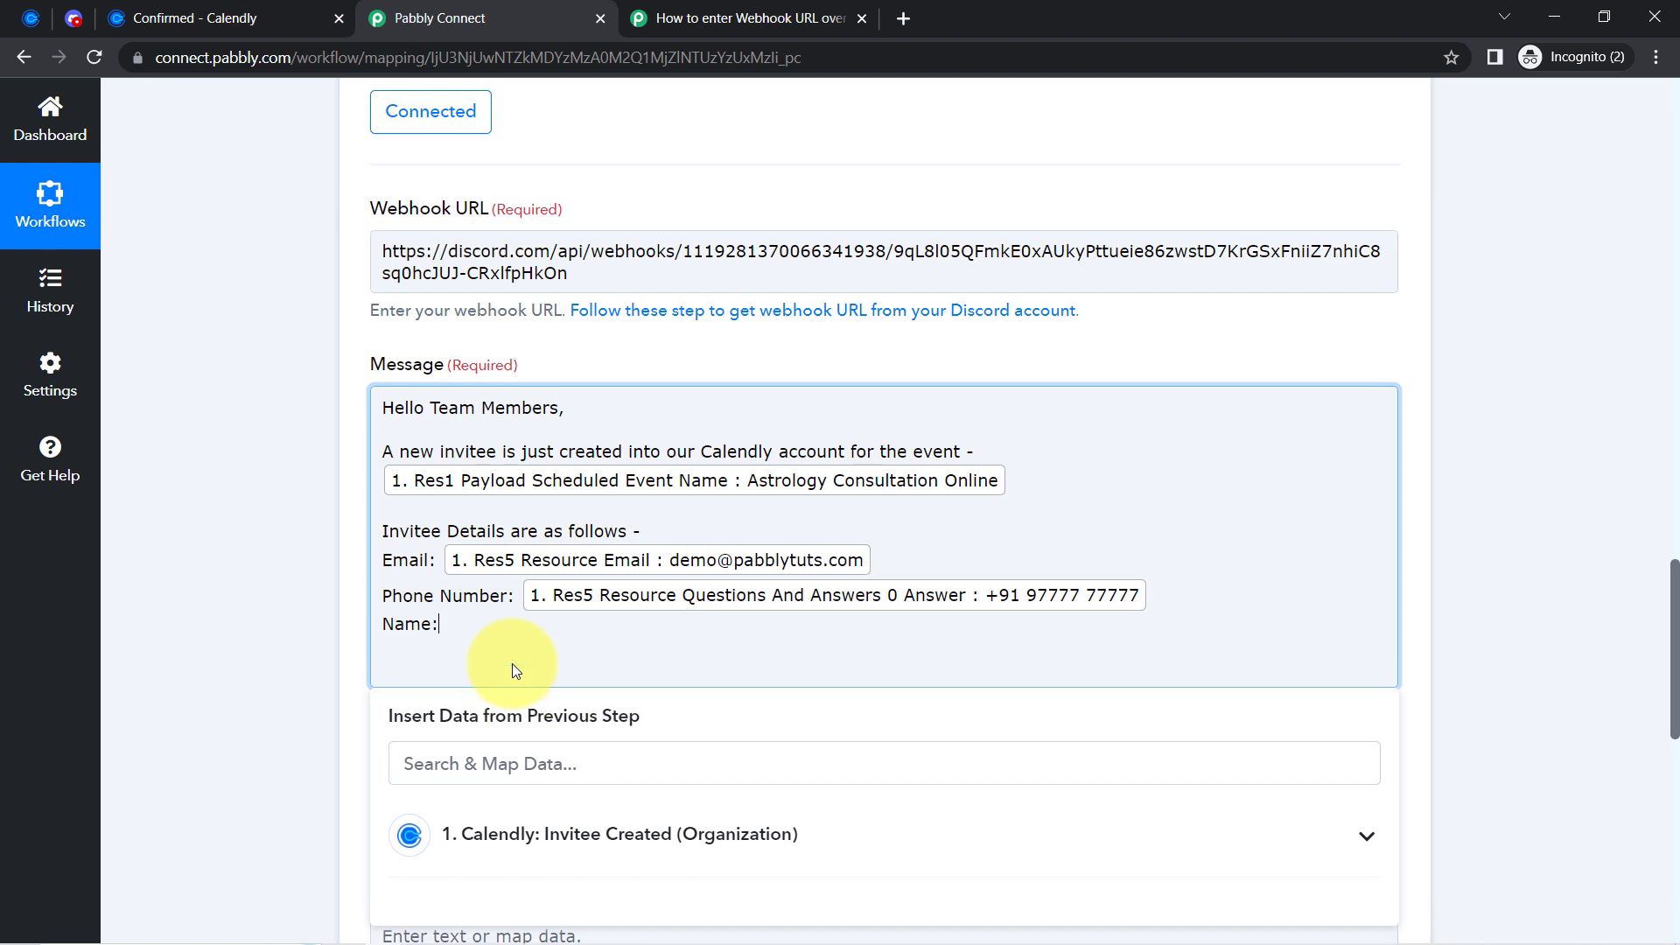
left_click(429, 765)
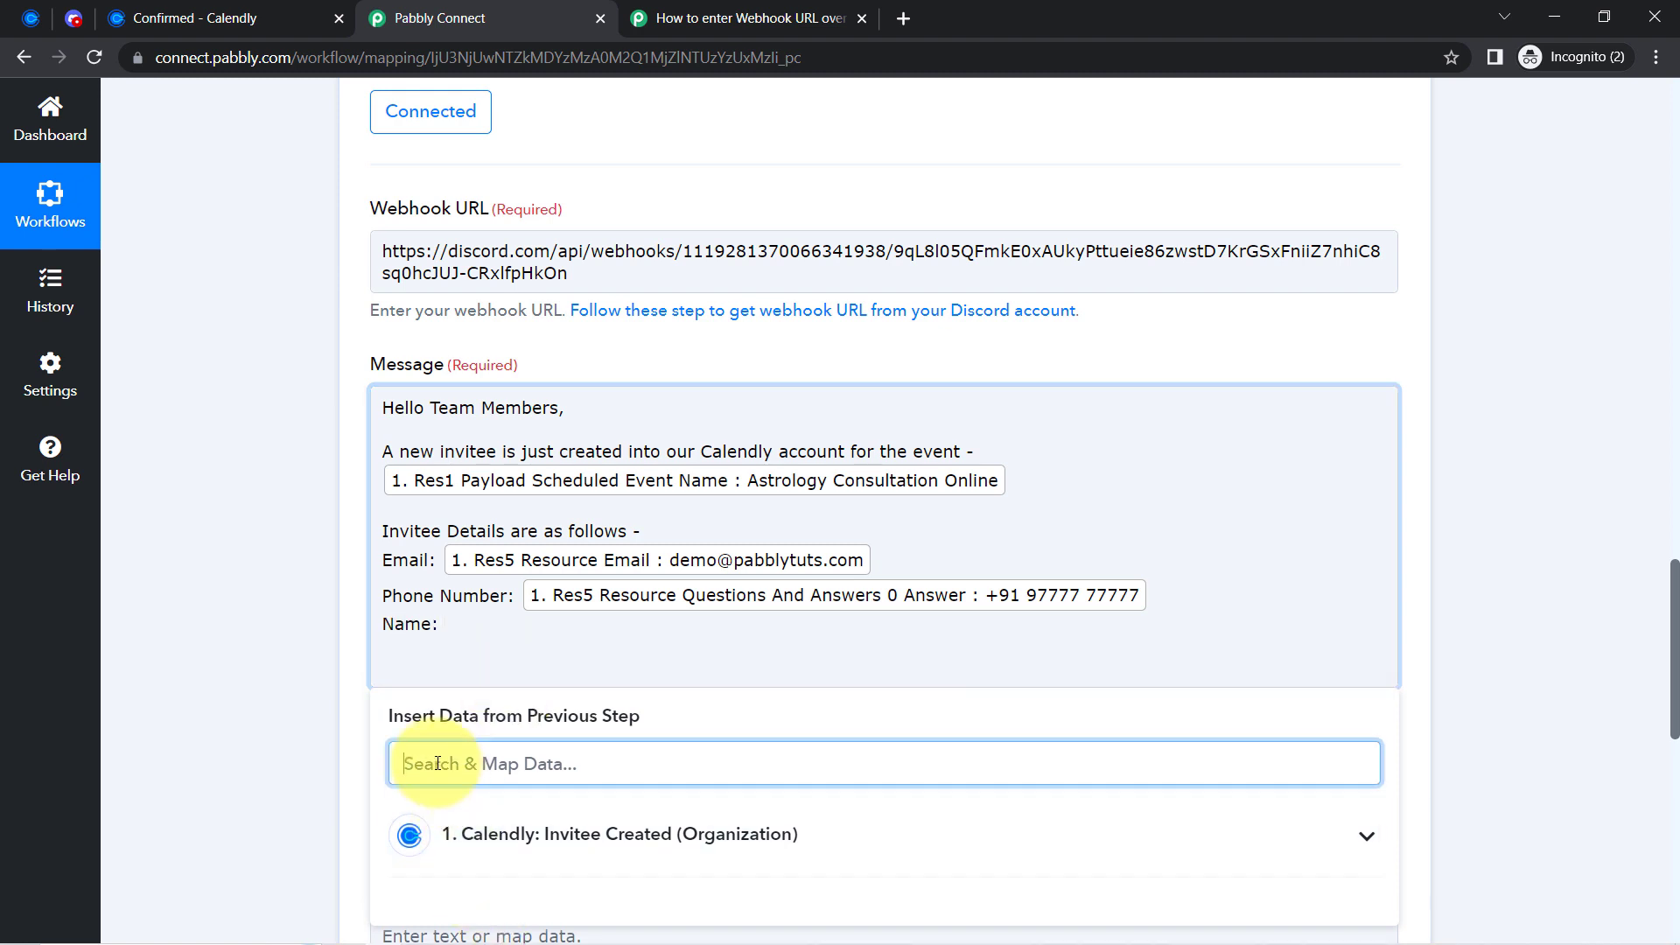
type("demo")
scroll(517, 254, "down", 5)
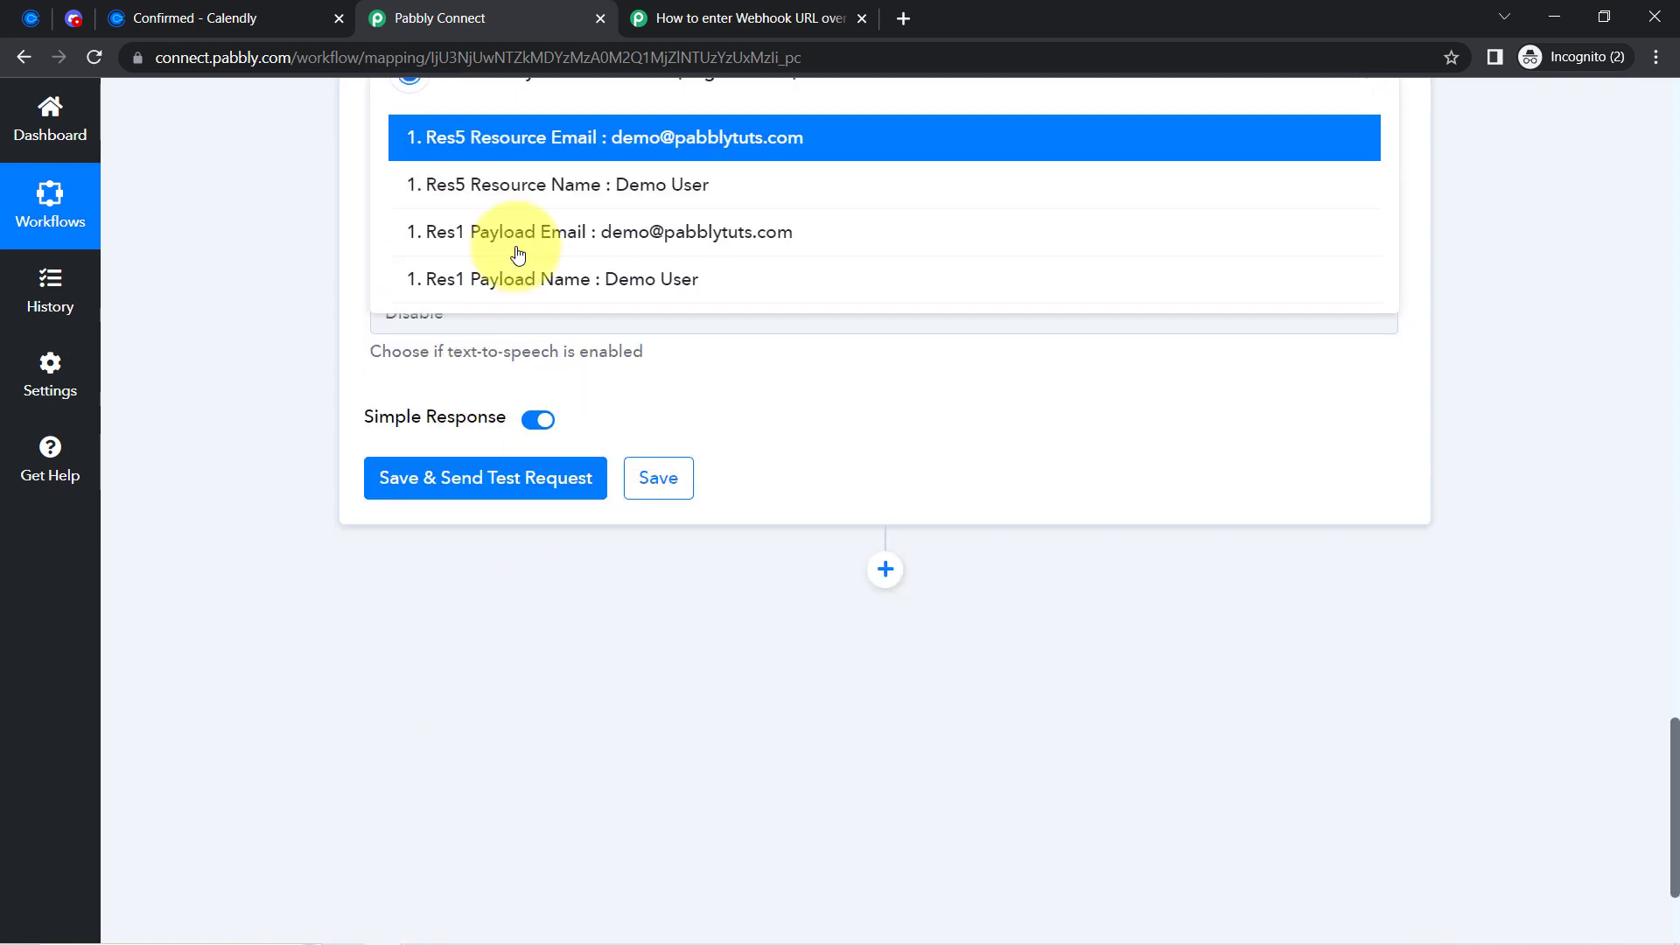
left_click(576, 284)
Add the labels "Start Time of Event:" and "End Time of Event:" on separate lines below the name in the message.
scroll(258, 432, "up", 3)
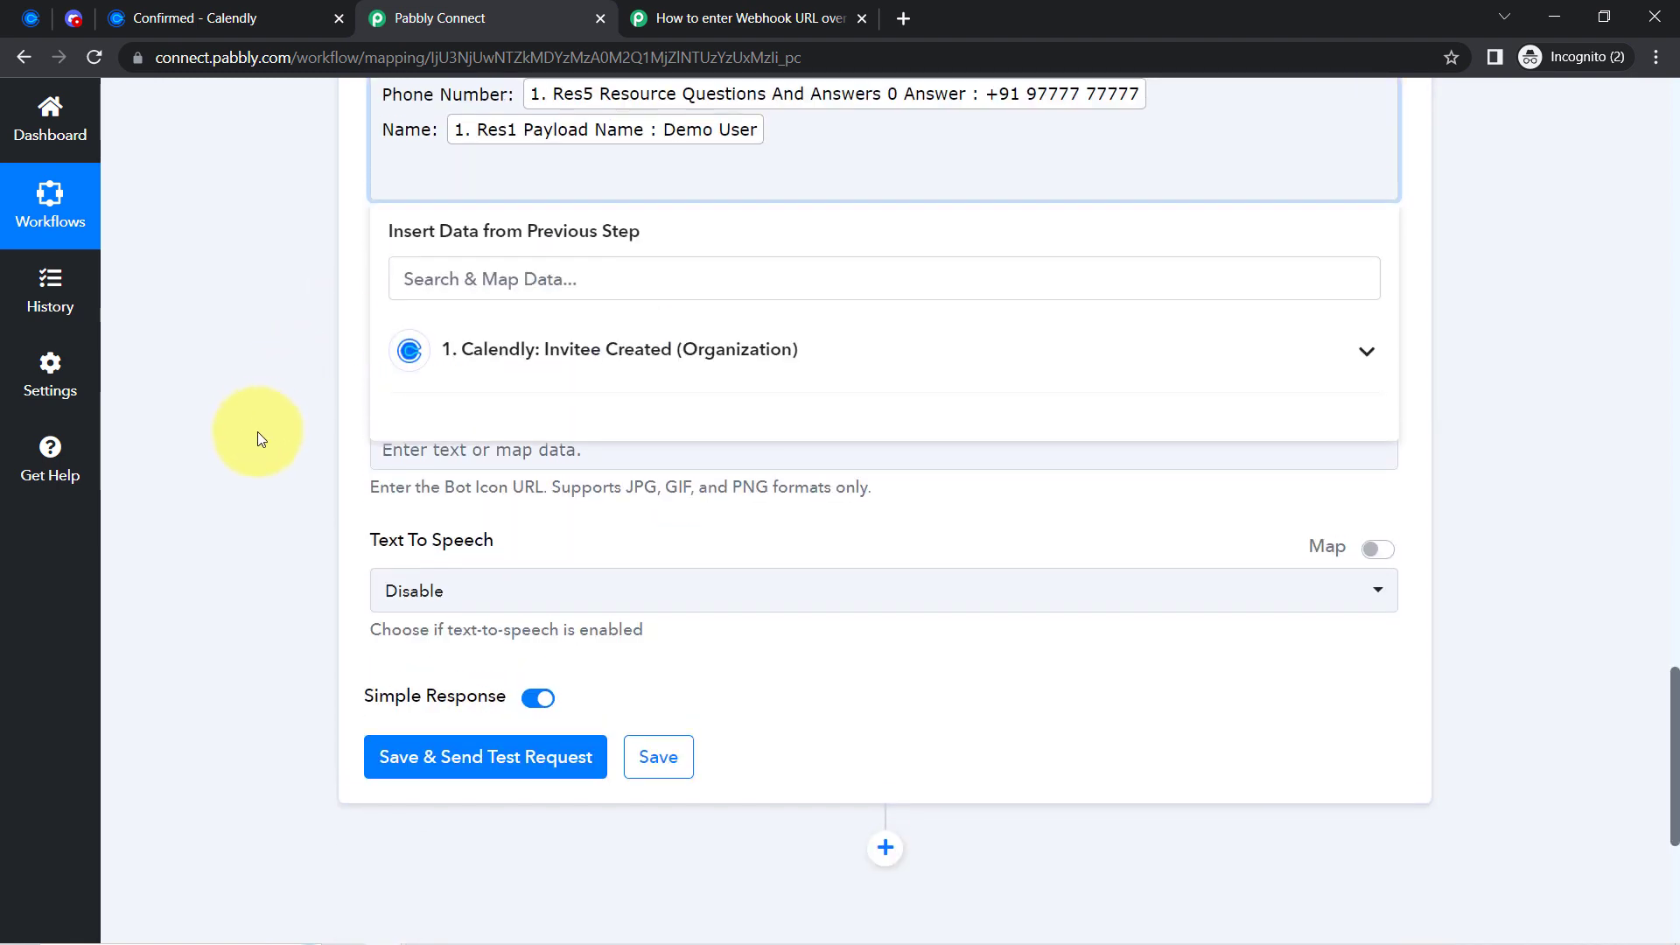
scroll(252, 440, "down", 3)
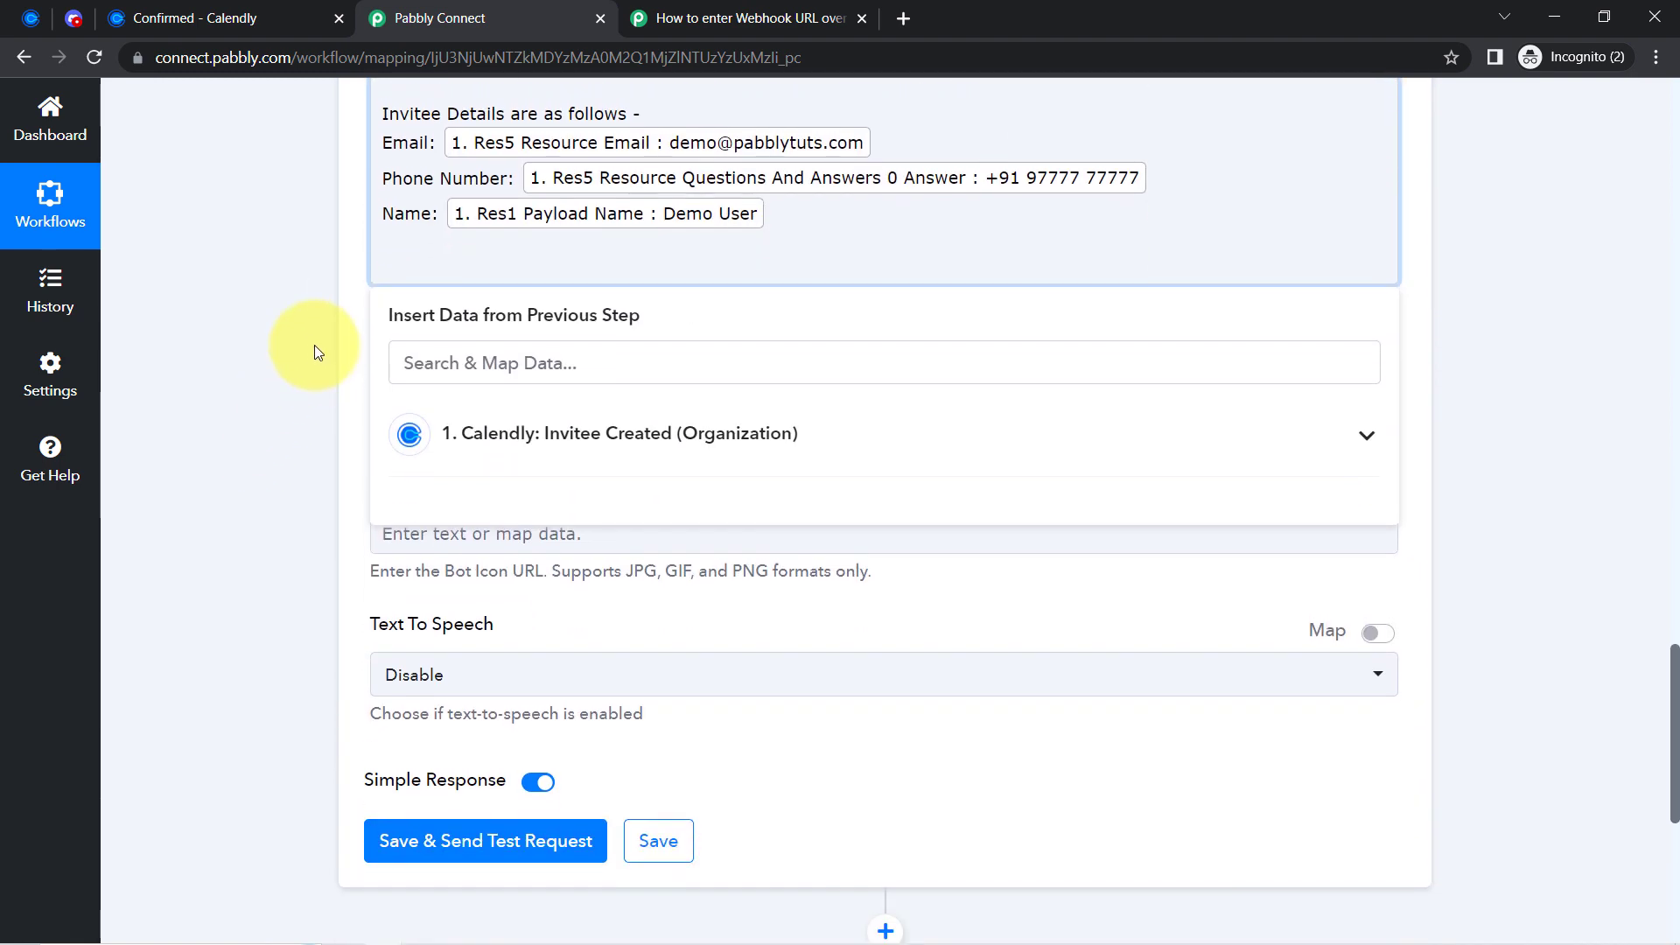
scroll(312, 352, "up", 4)
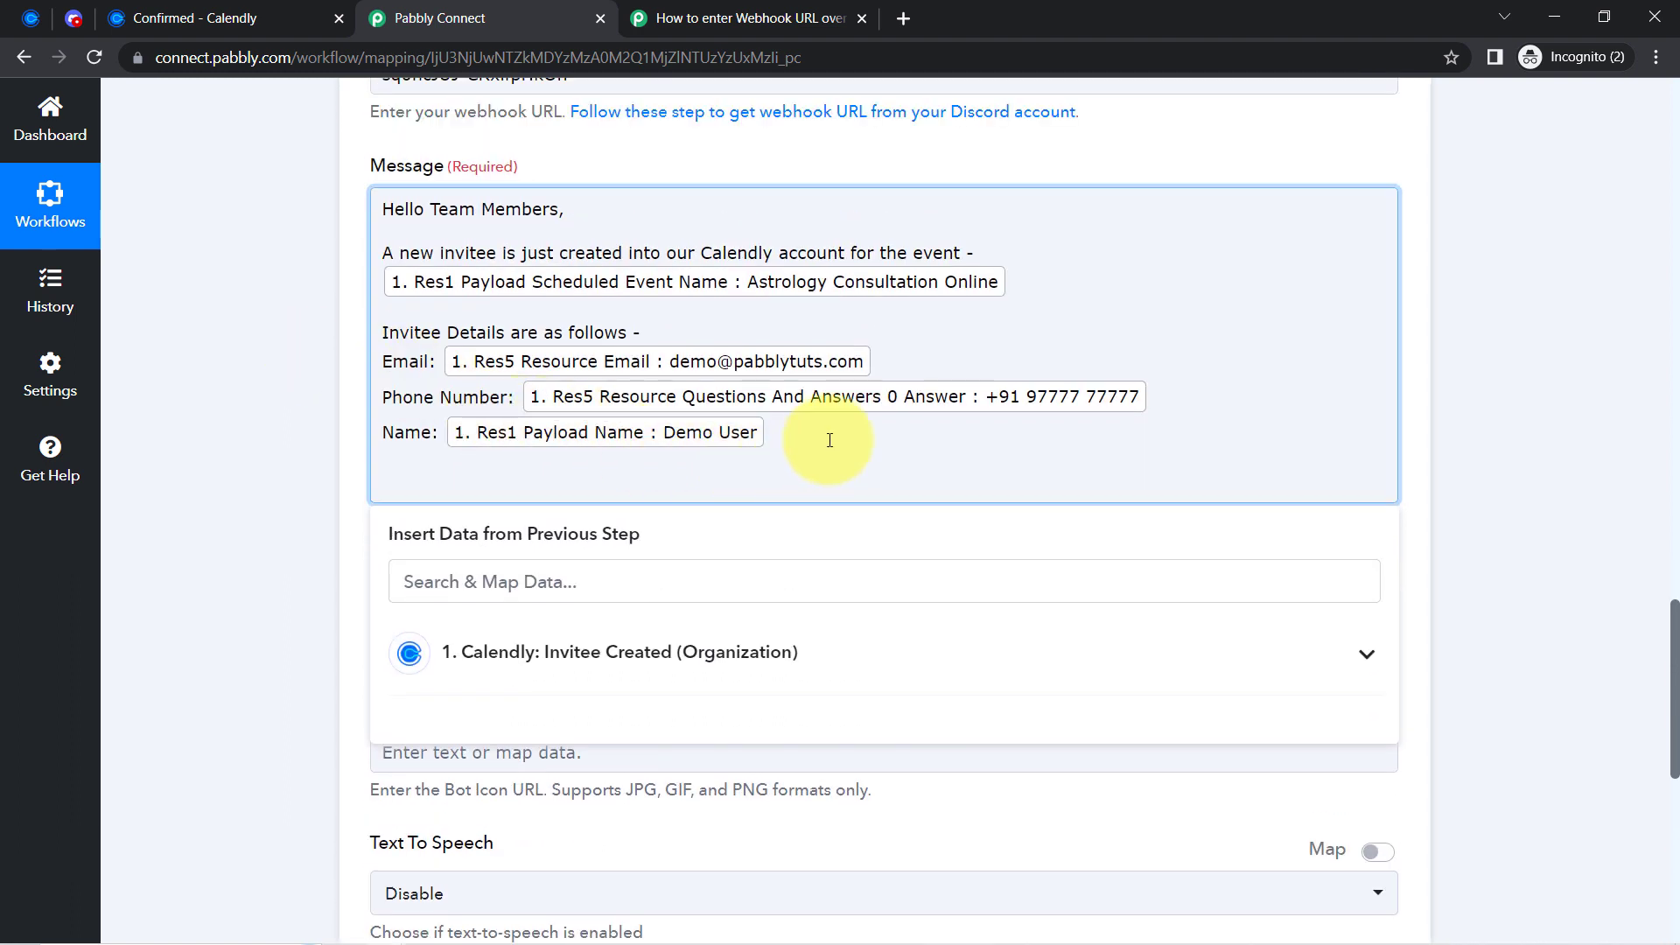
key("Return")
type("Start ")
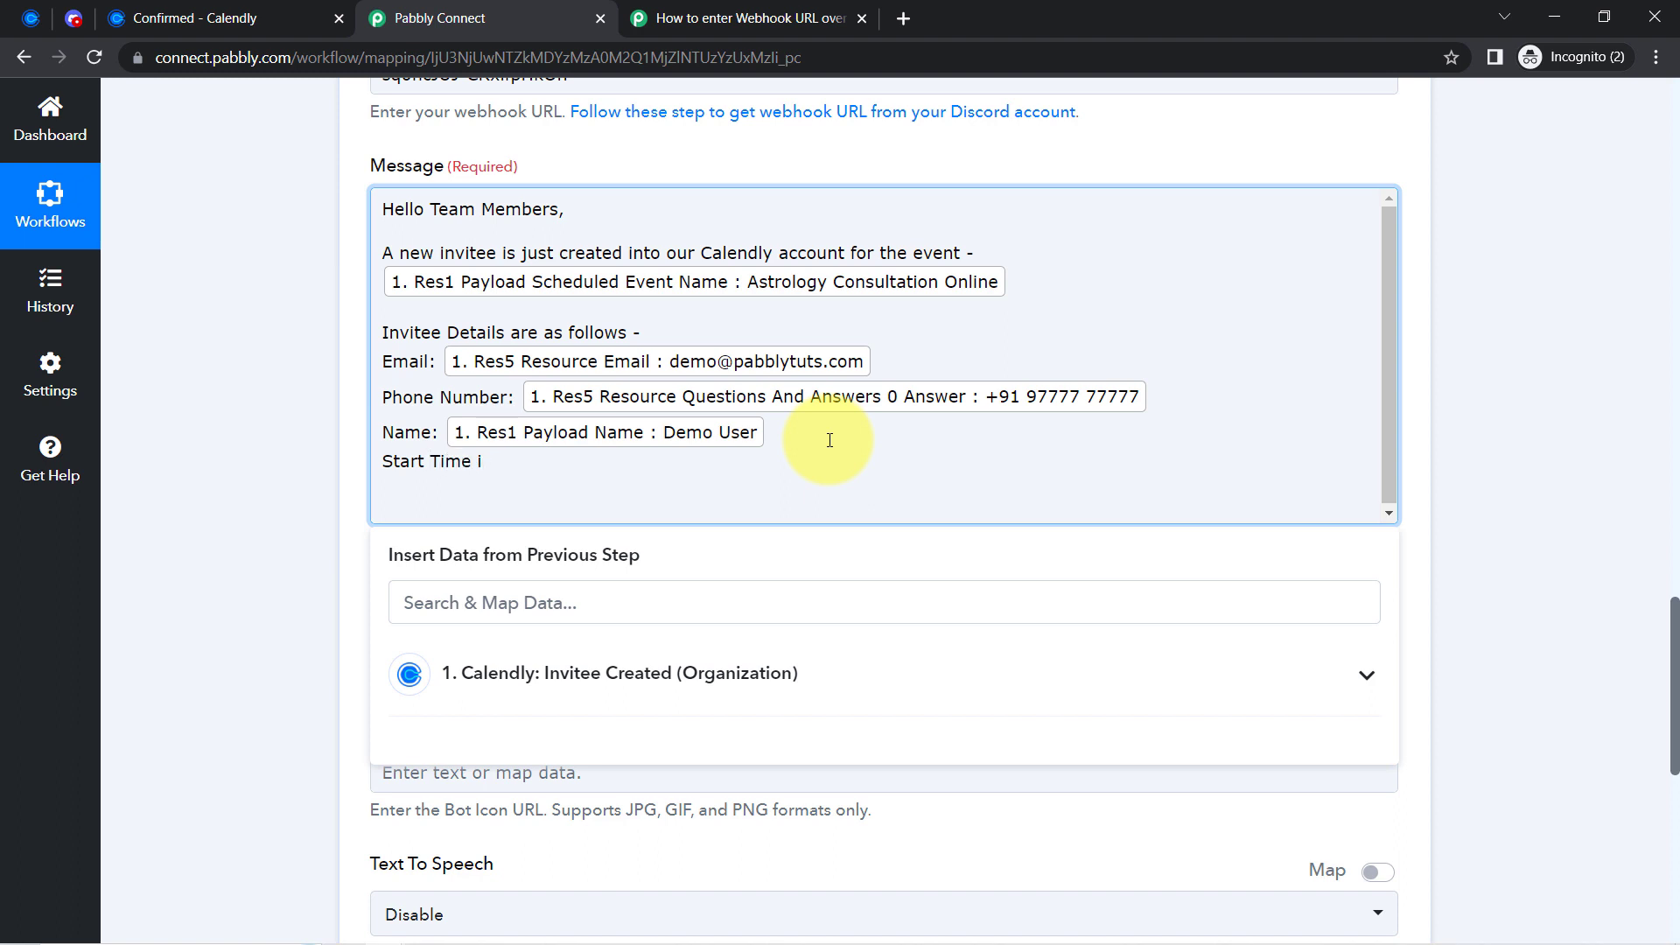
type("Time of Event")
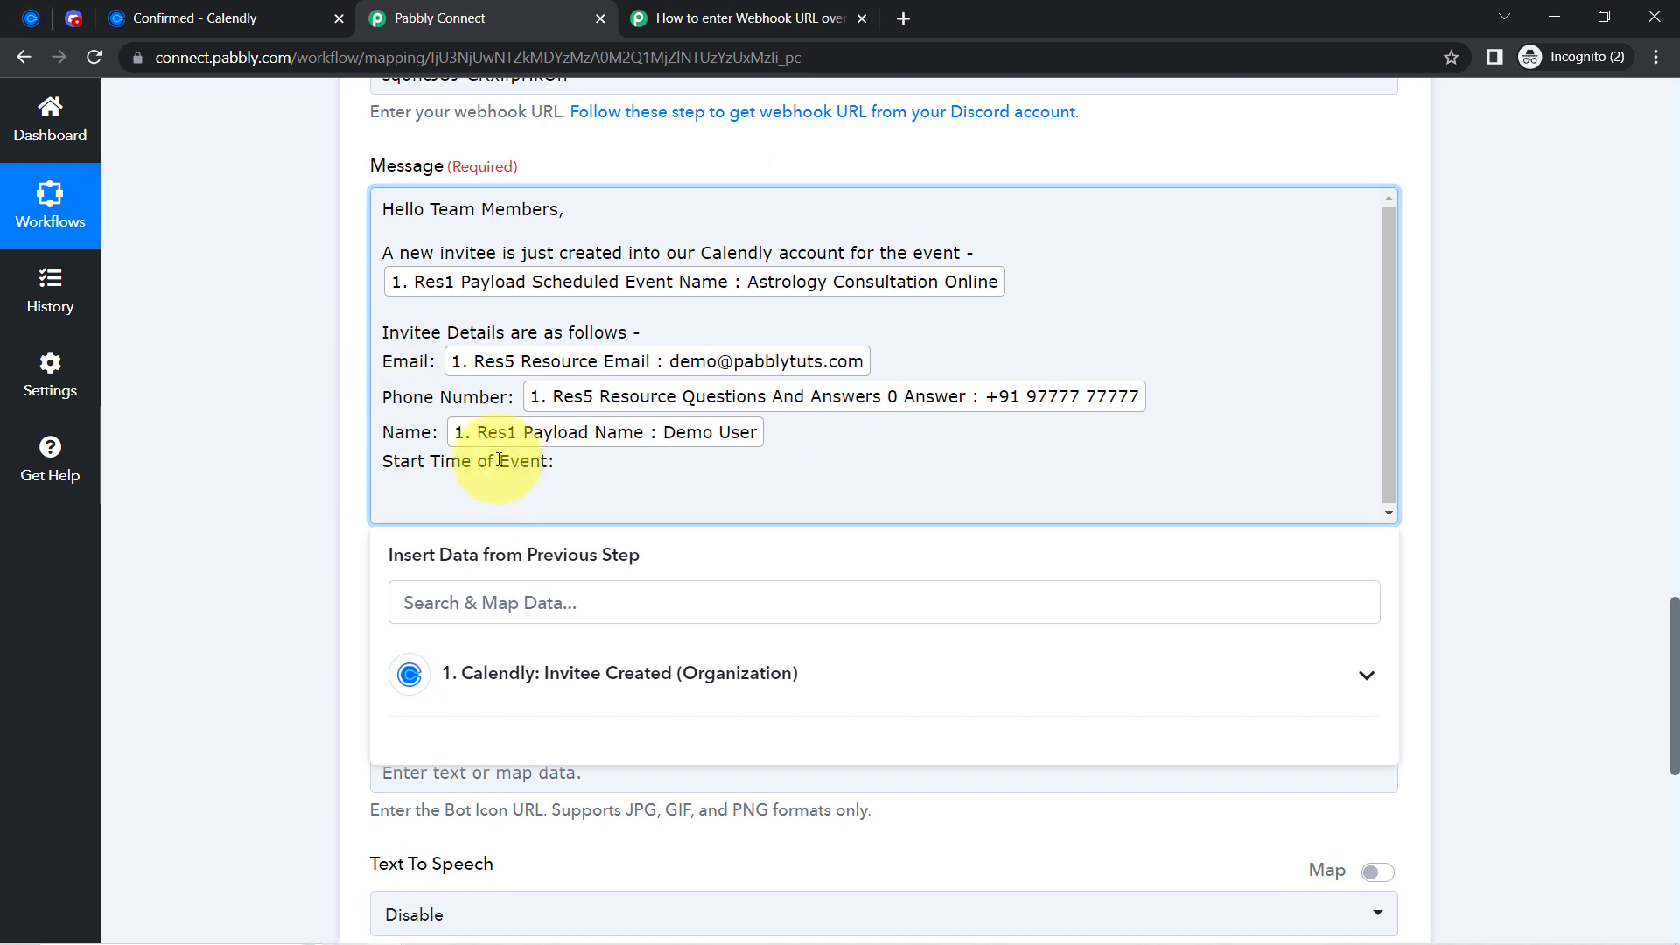
type(": End")
key("Return")
type("ime of Event:")
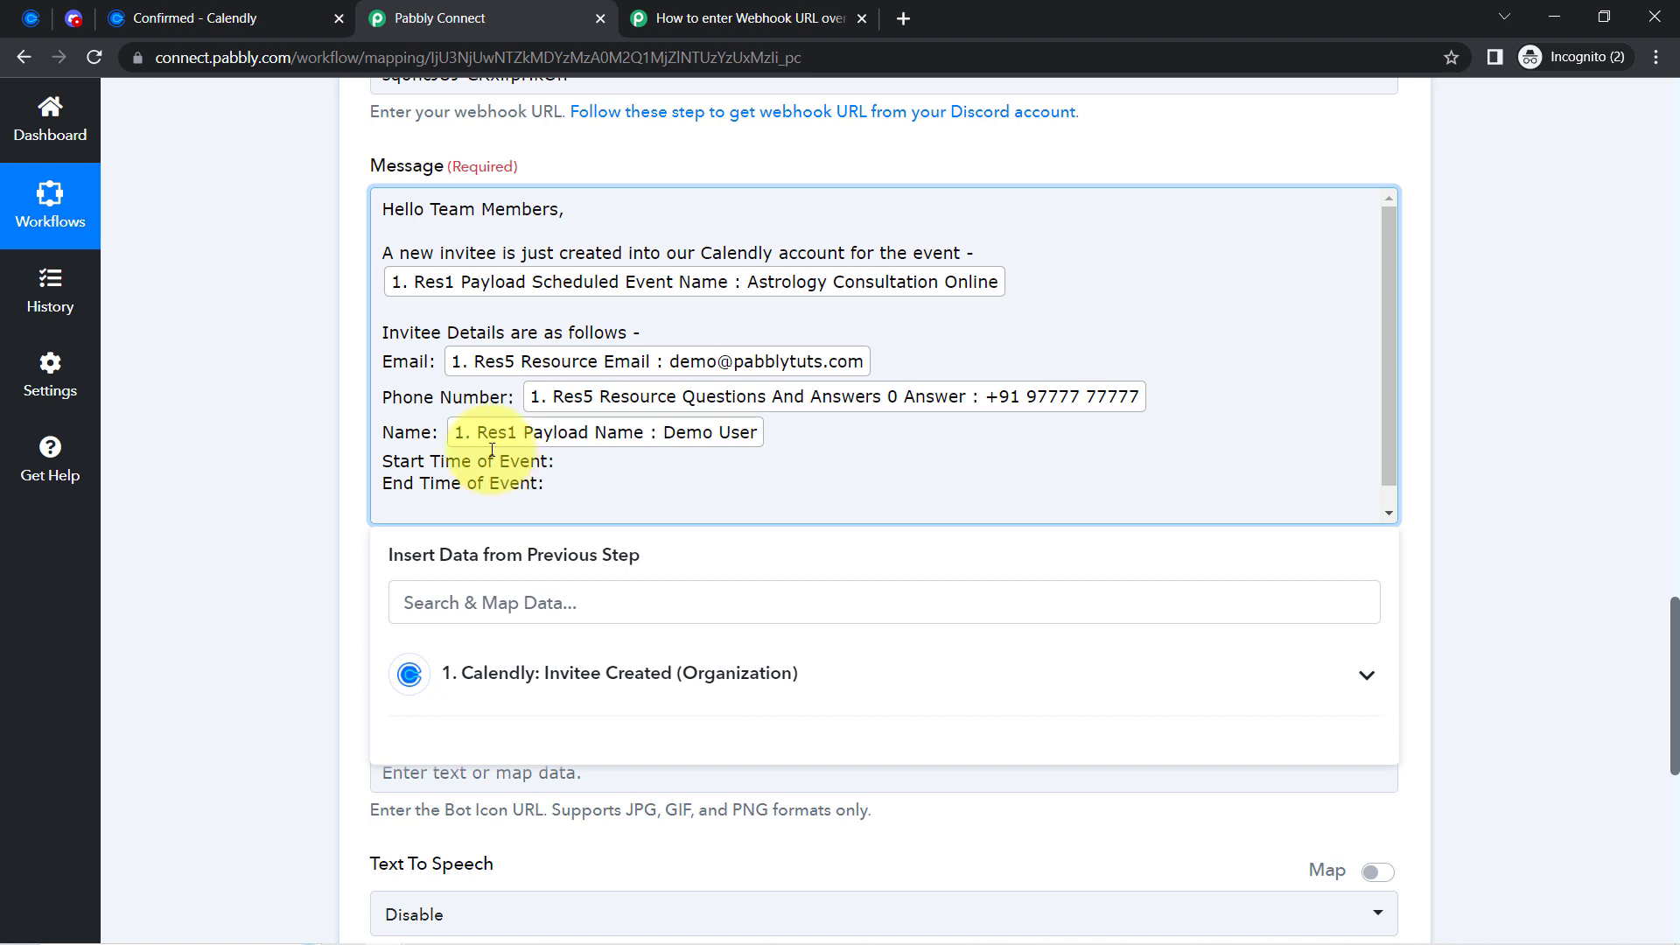
Insert a Date/Time Formatter by Pabbly action between the Calendly trigger and Discord, with the Format Date with Time Zone event, and connect it.
left_click(213, 395)
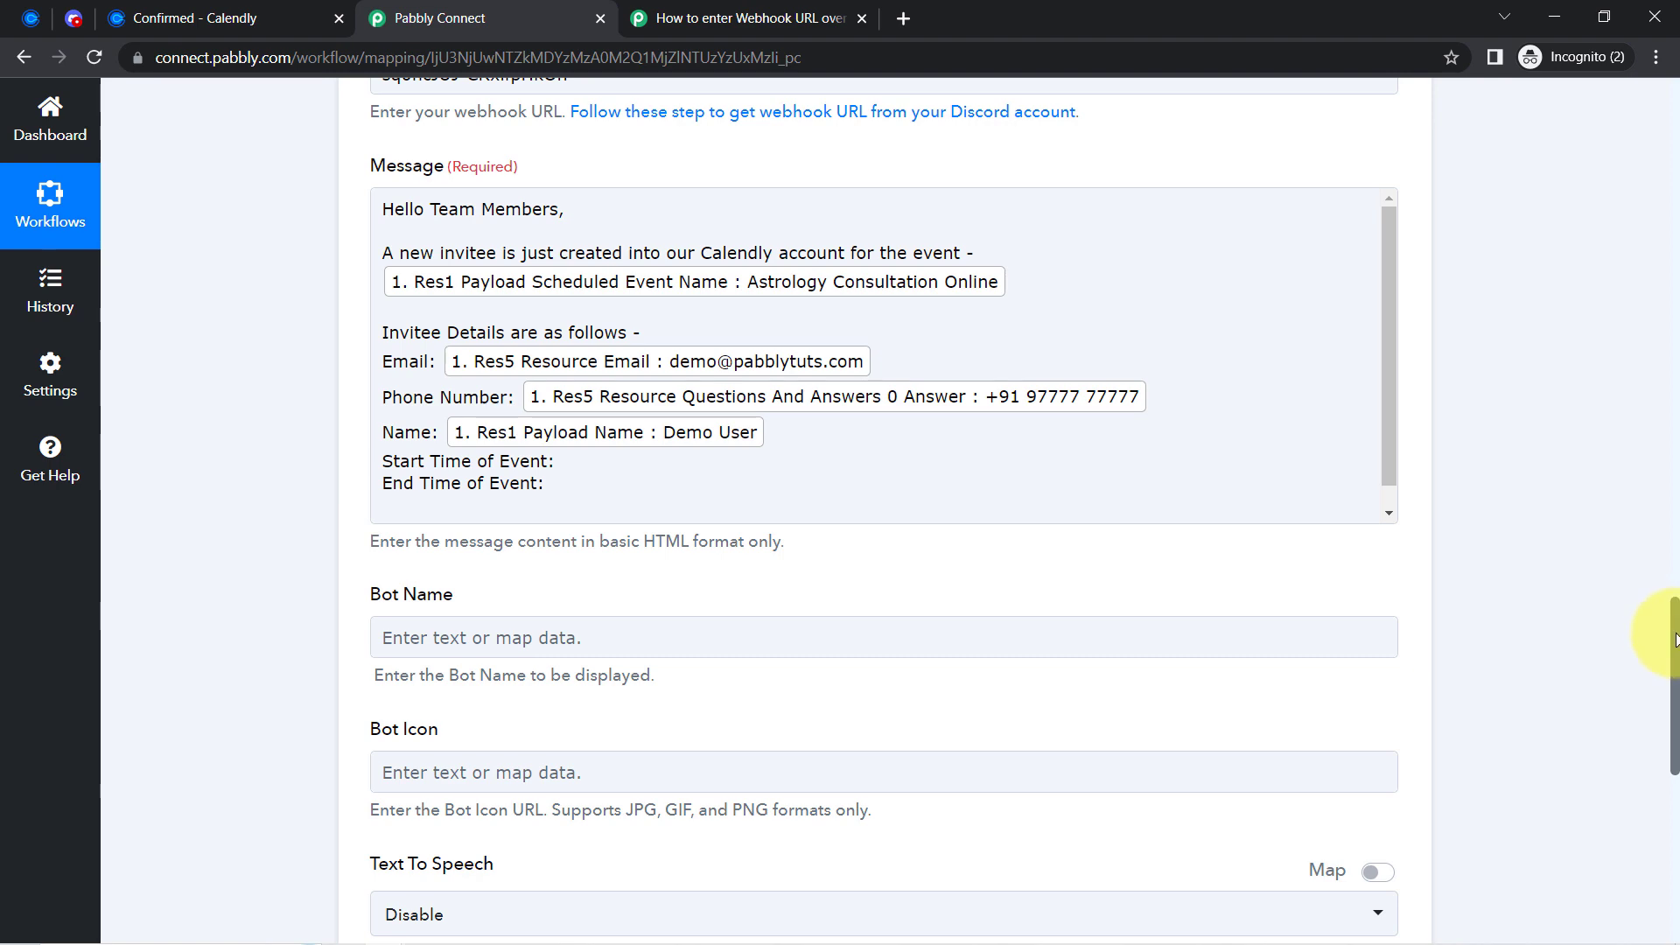
left_click_drag(1673, 617, 1676, 451)
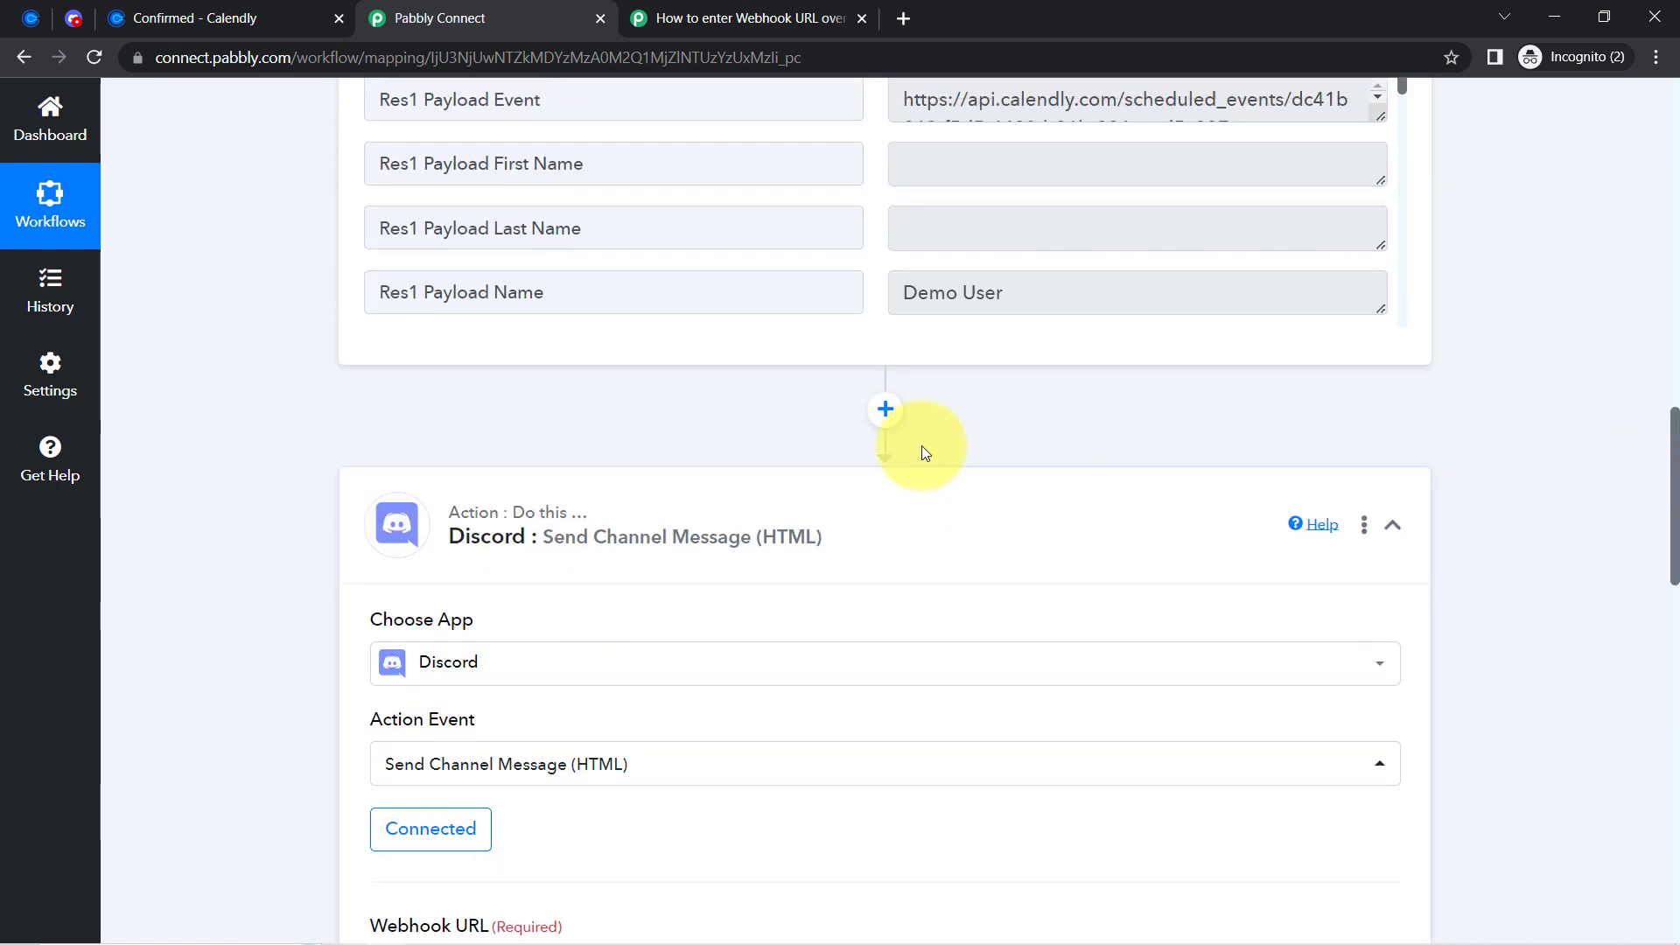
left_click(885, 410)
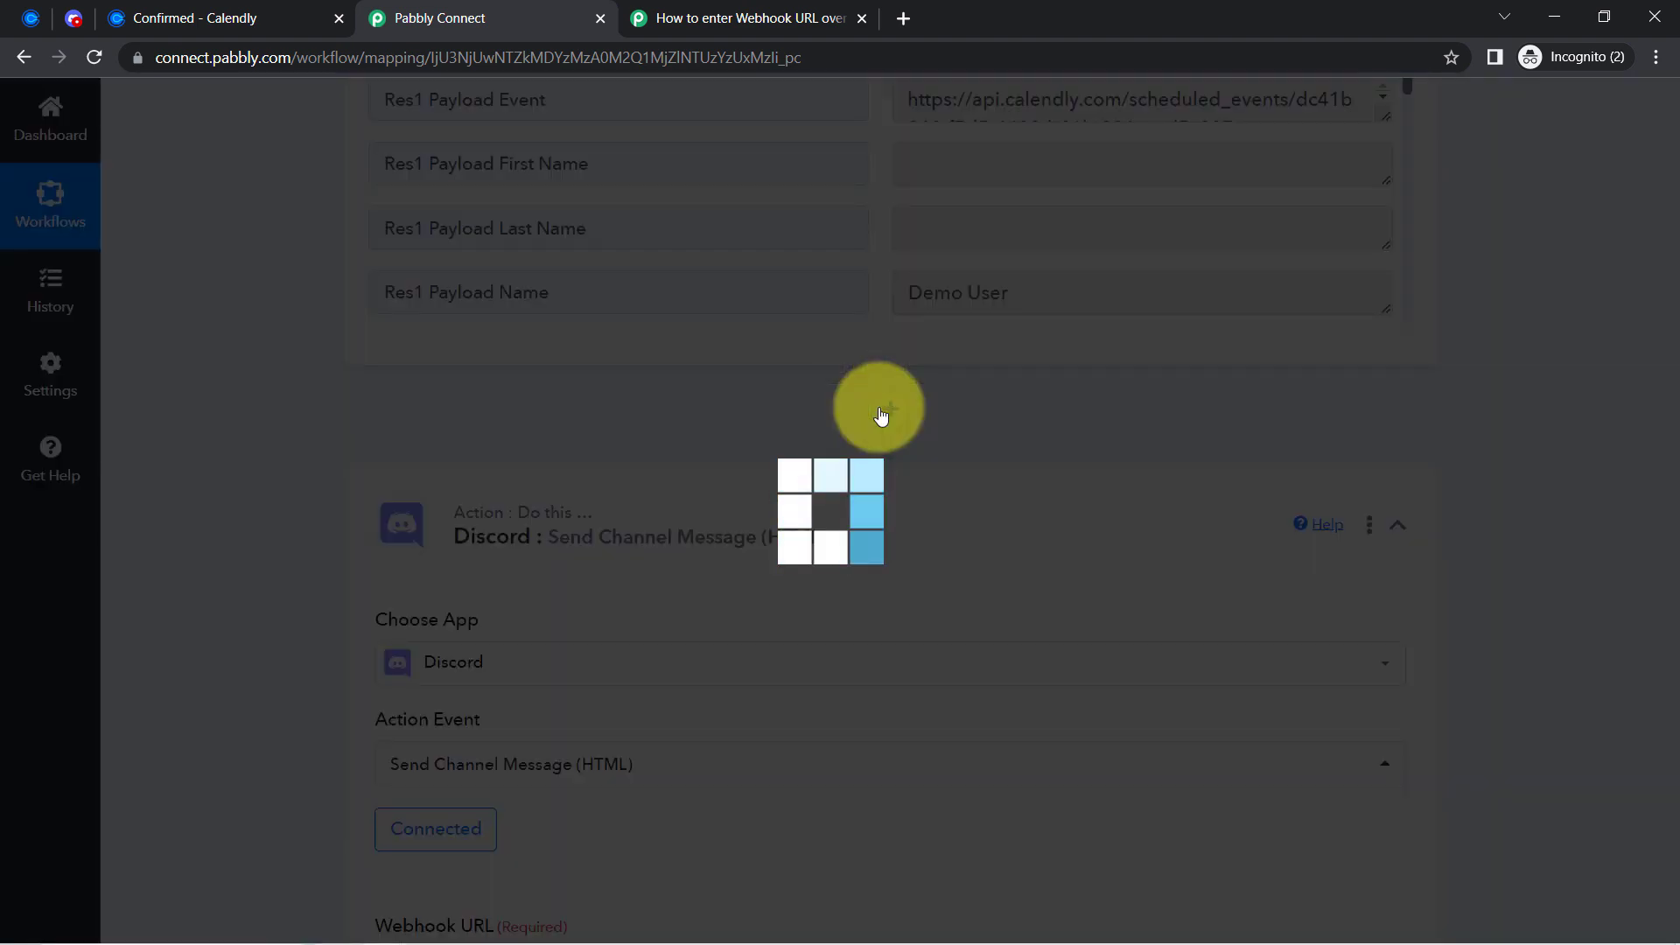
type("date")
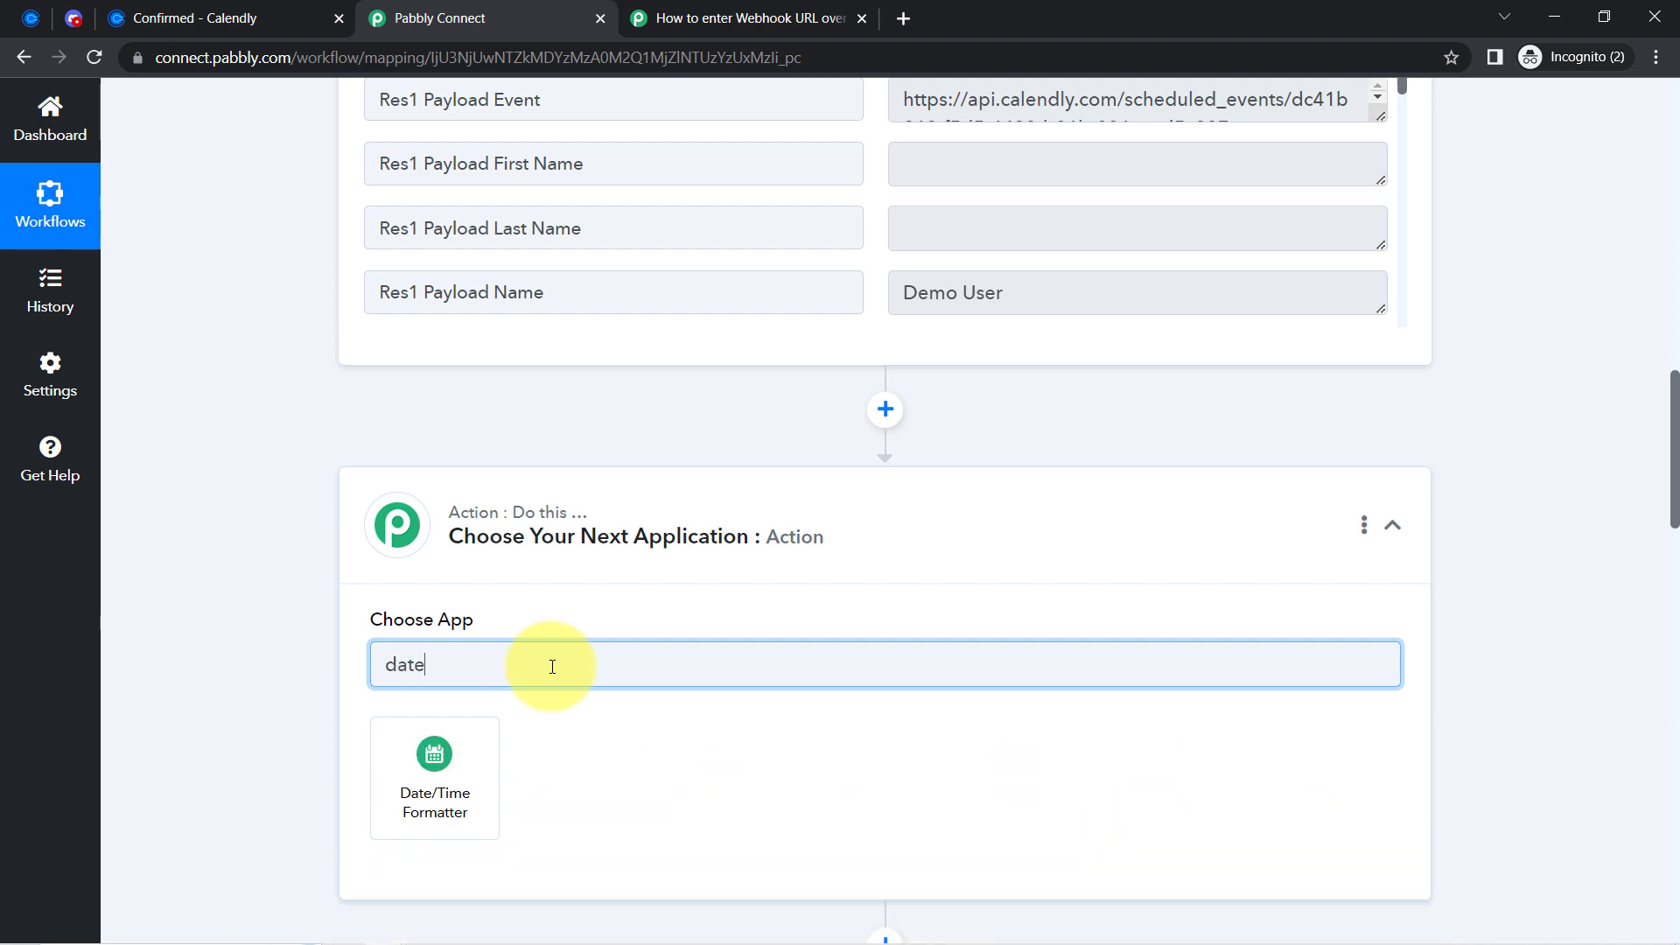
left_click(435, 775)
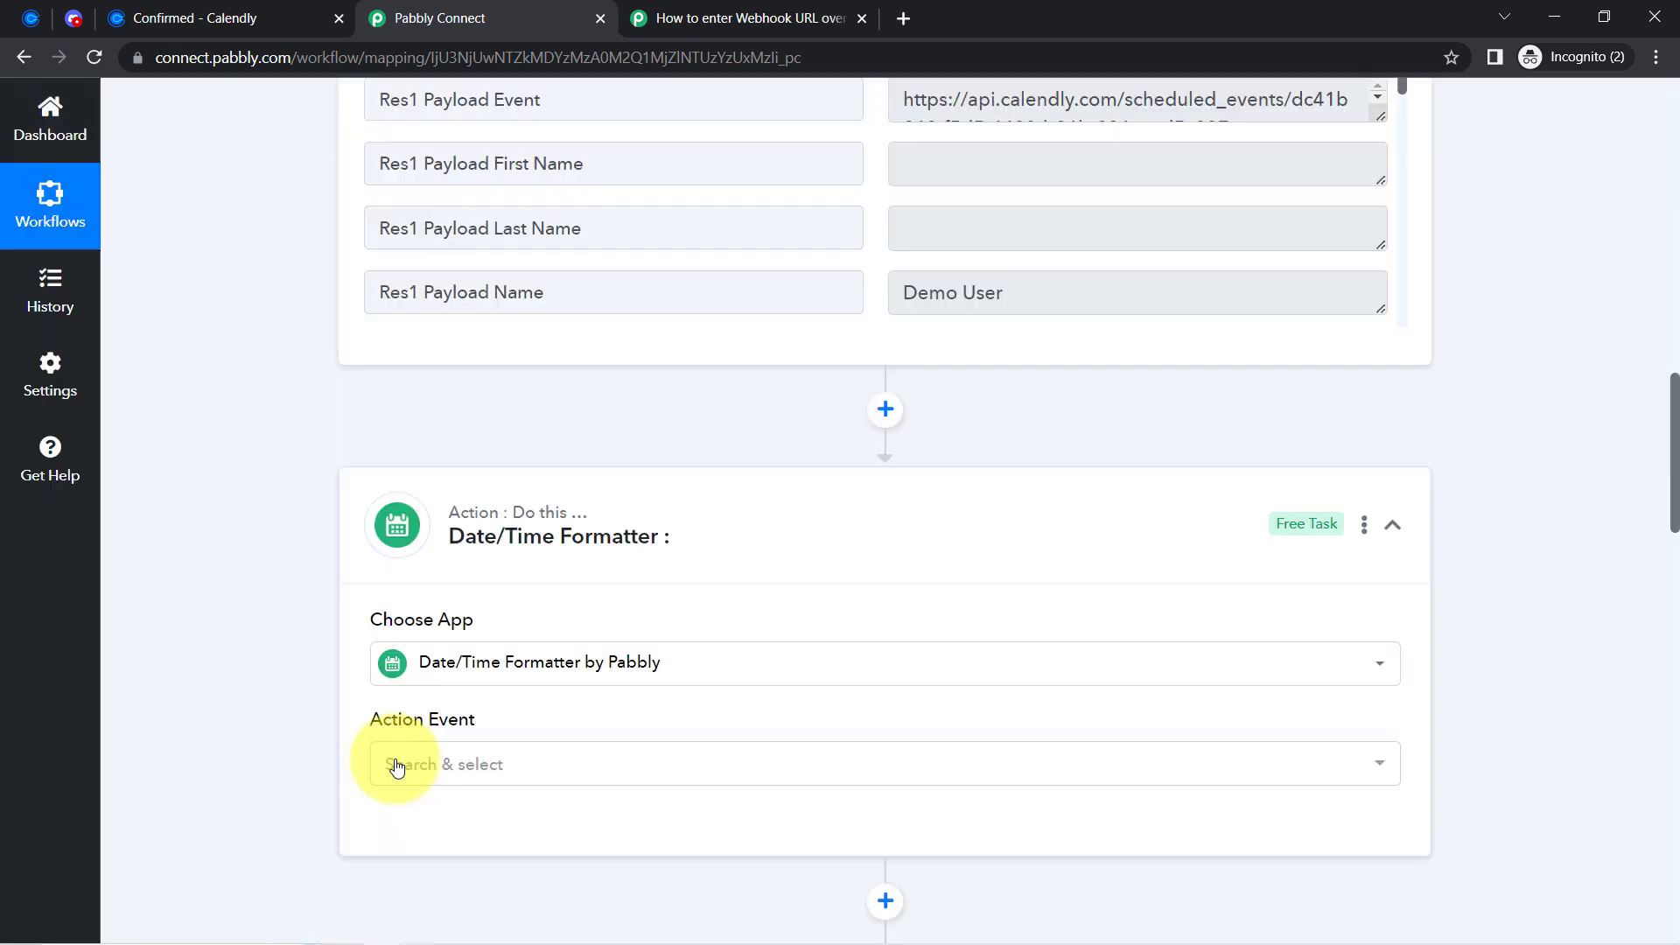
left_click(398, 766)
left_click(488, 301)
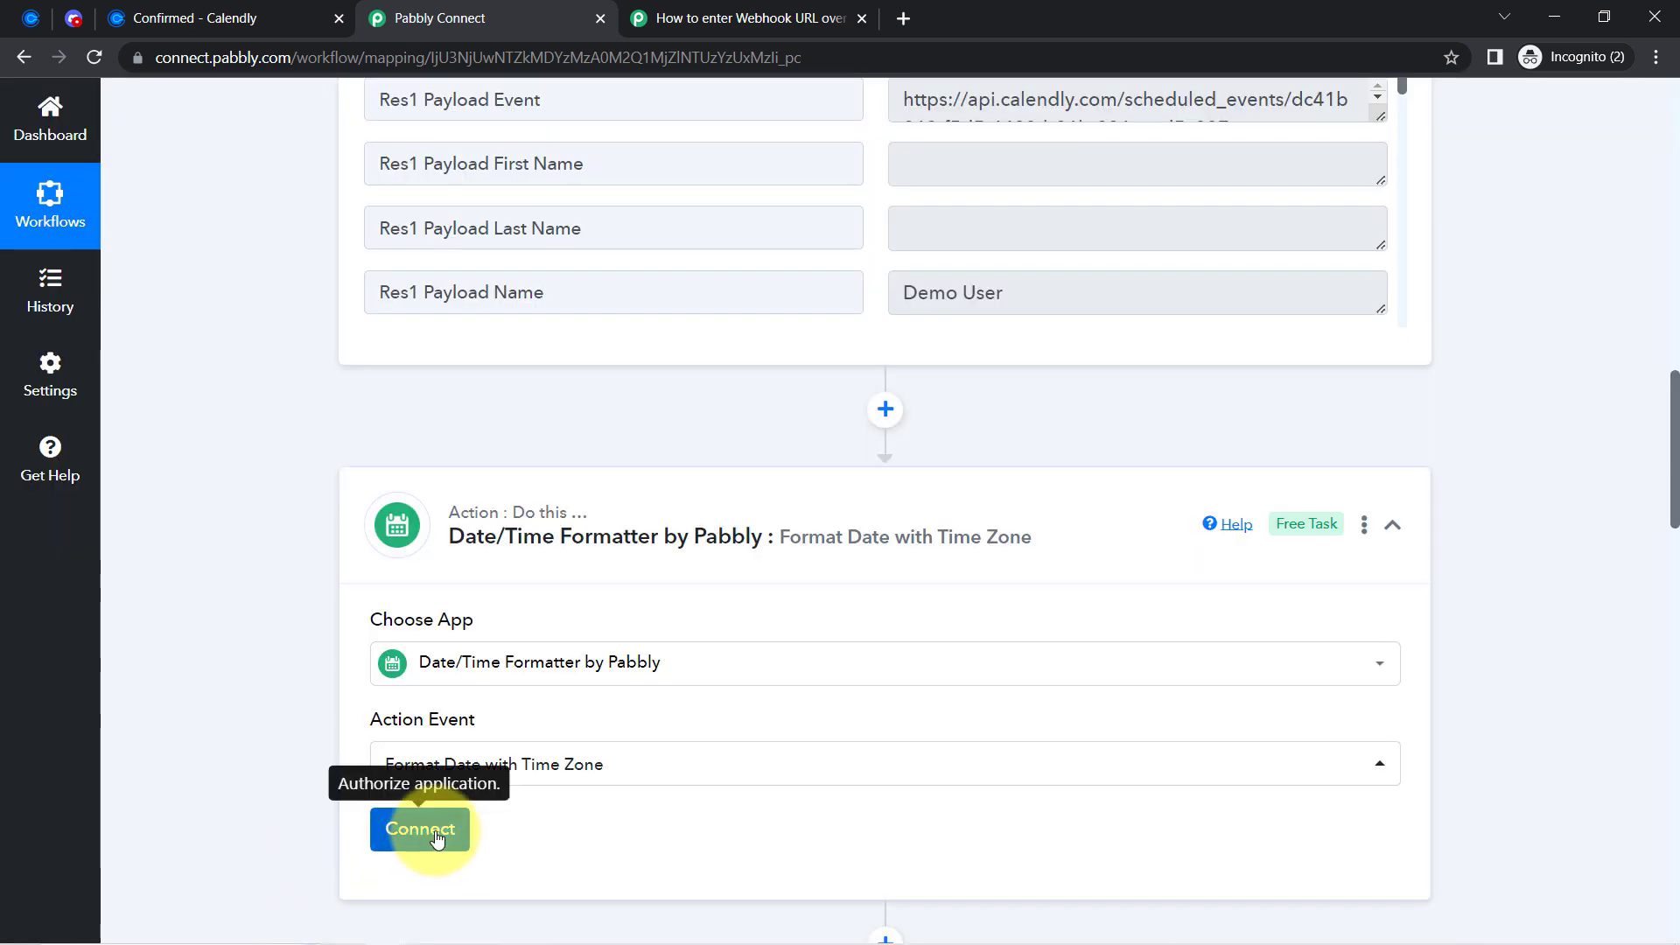
left_click(429, 833)
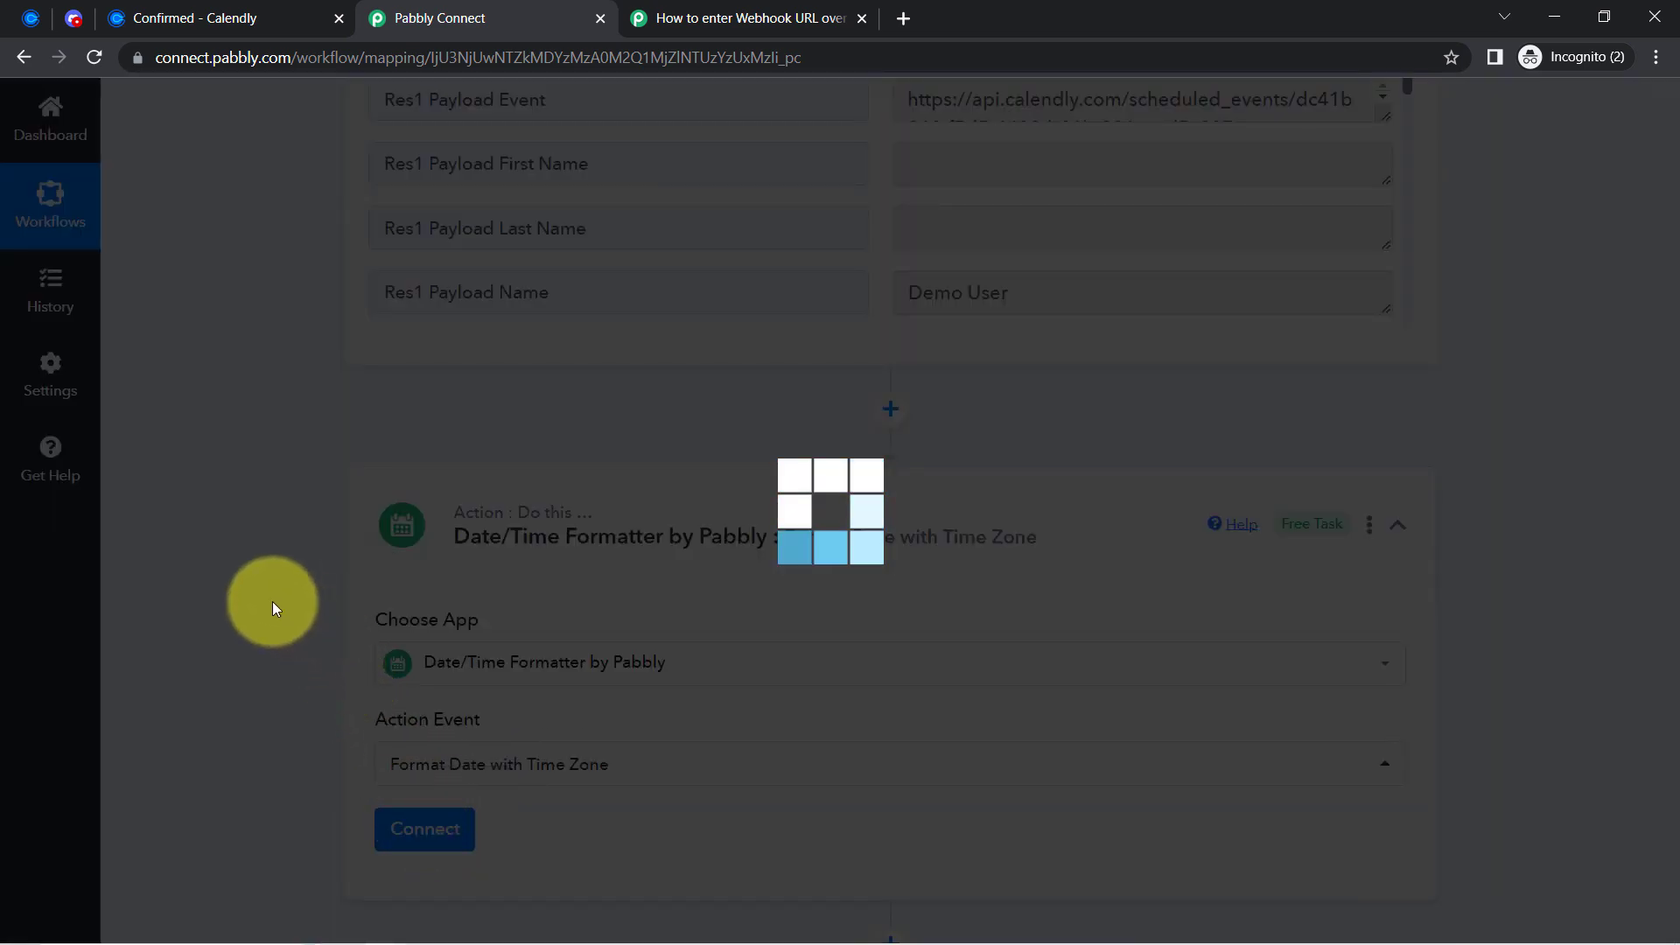
Map Calendly's Res3 Resource Start Time to the formatter's Date.
scroll(272, 601, "down", 8)
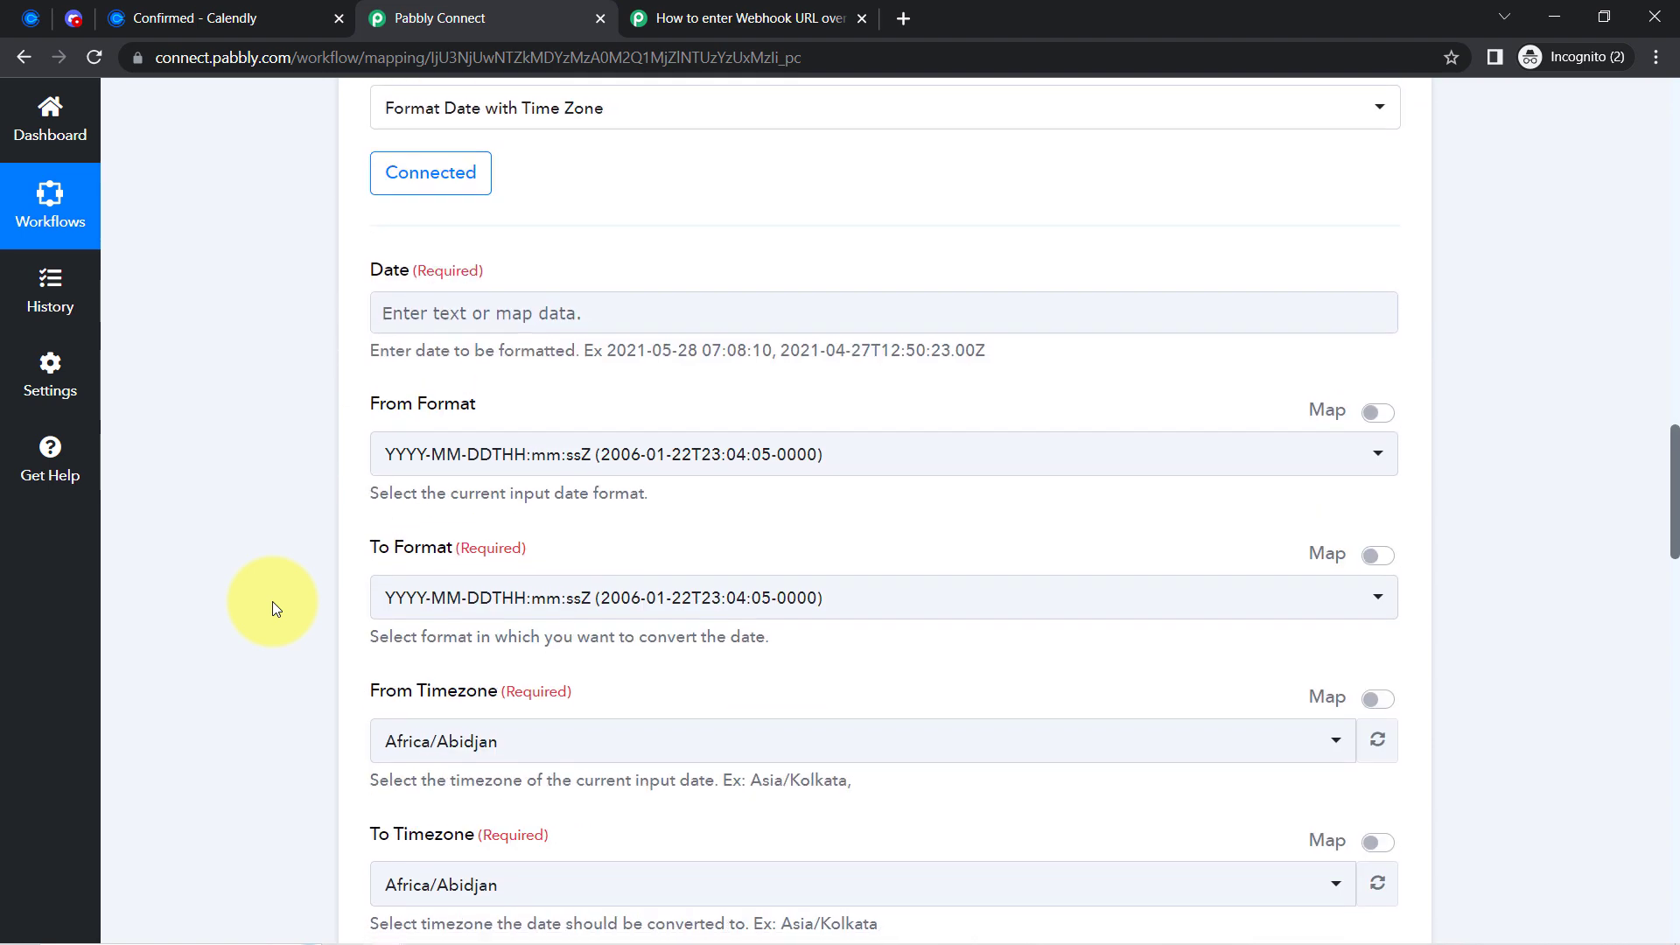
left_click(442, 322)
left_click(431, 416)
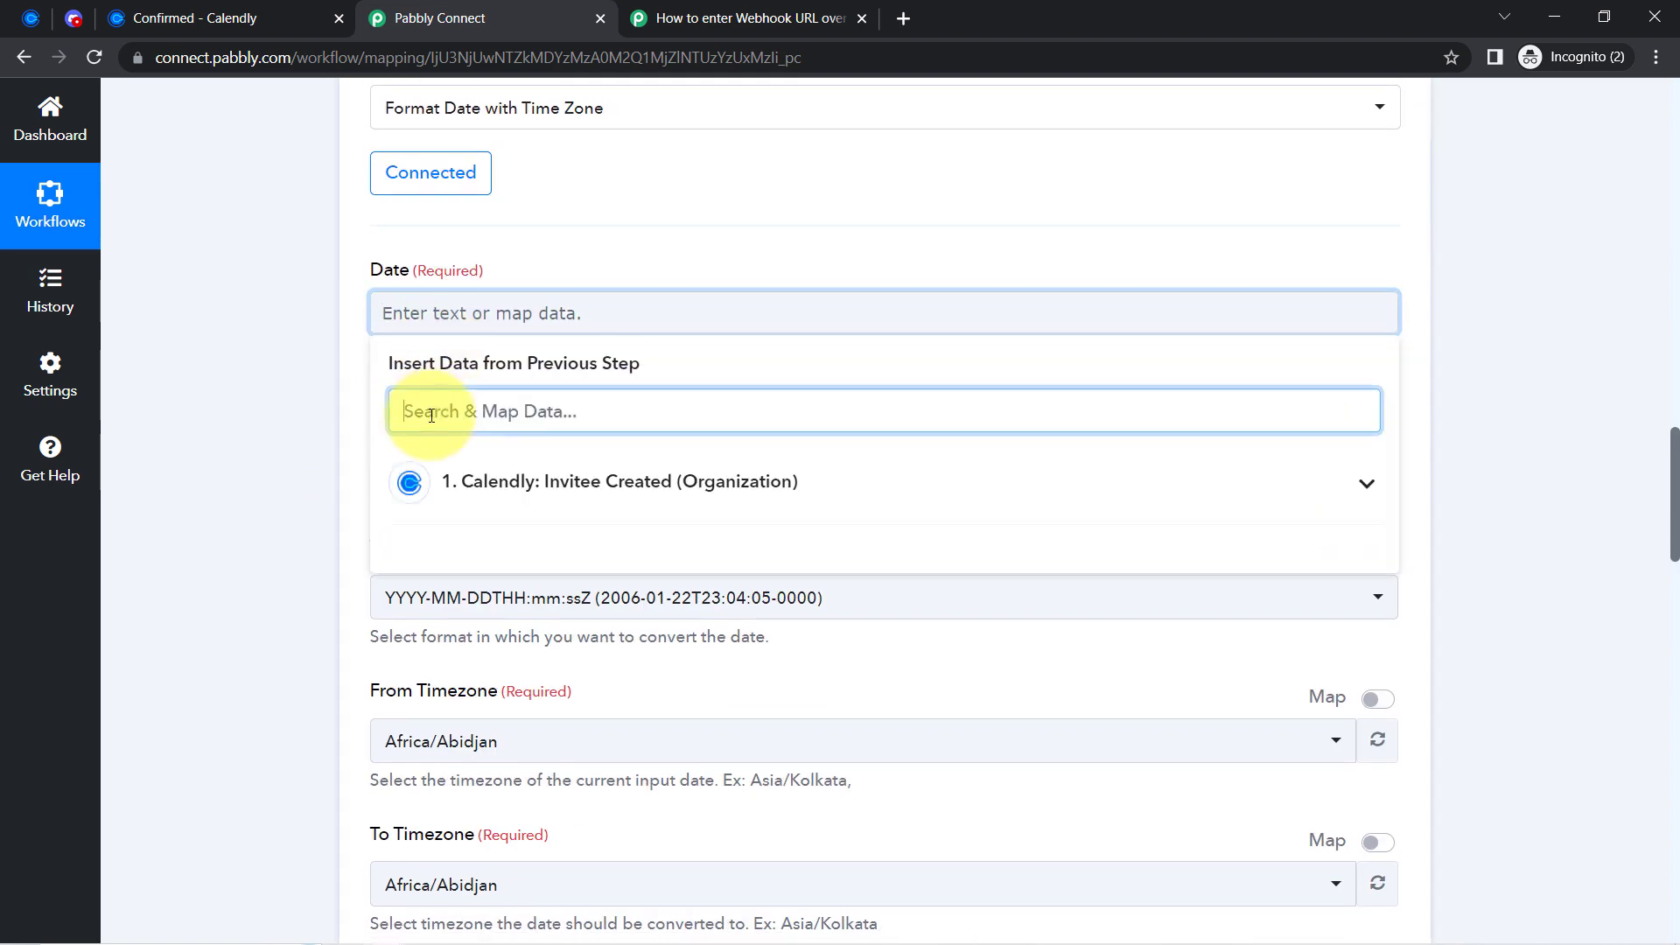
type("start")
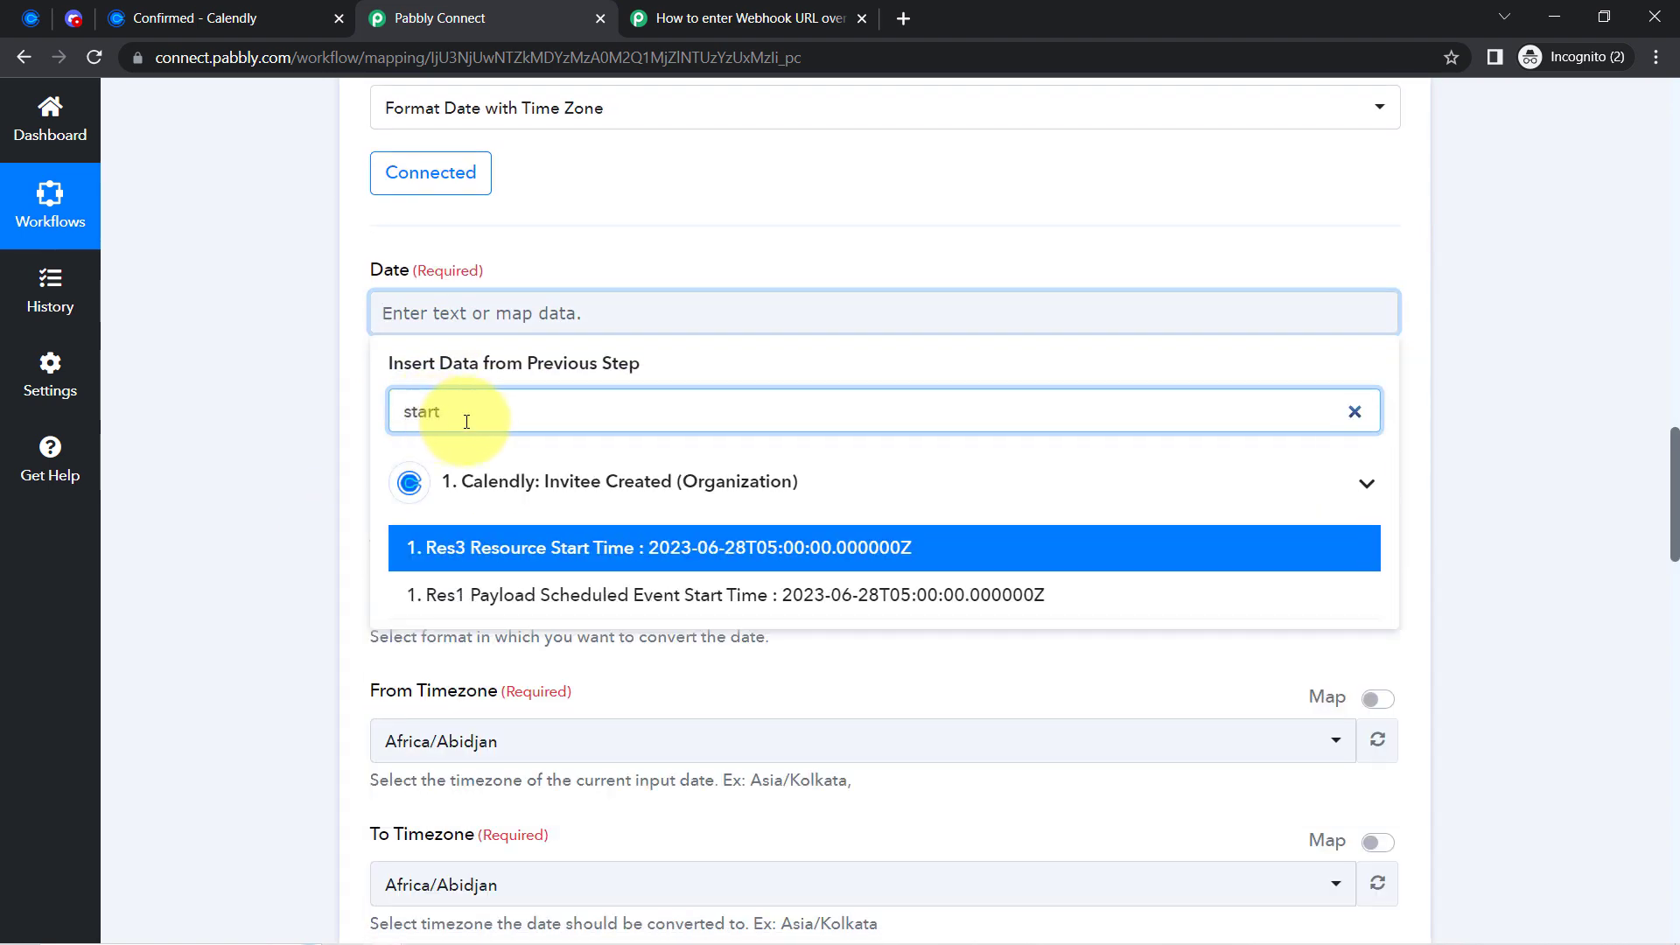
left_click(545, 551)
left_click(340, 407)
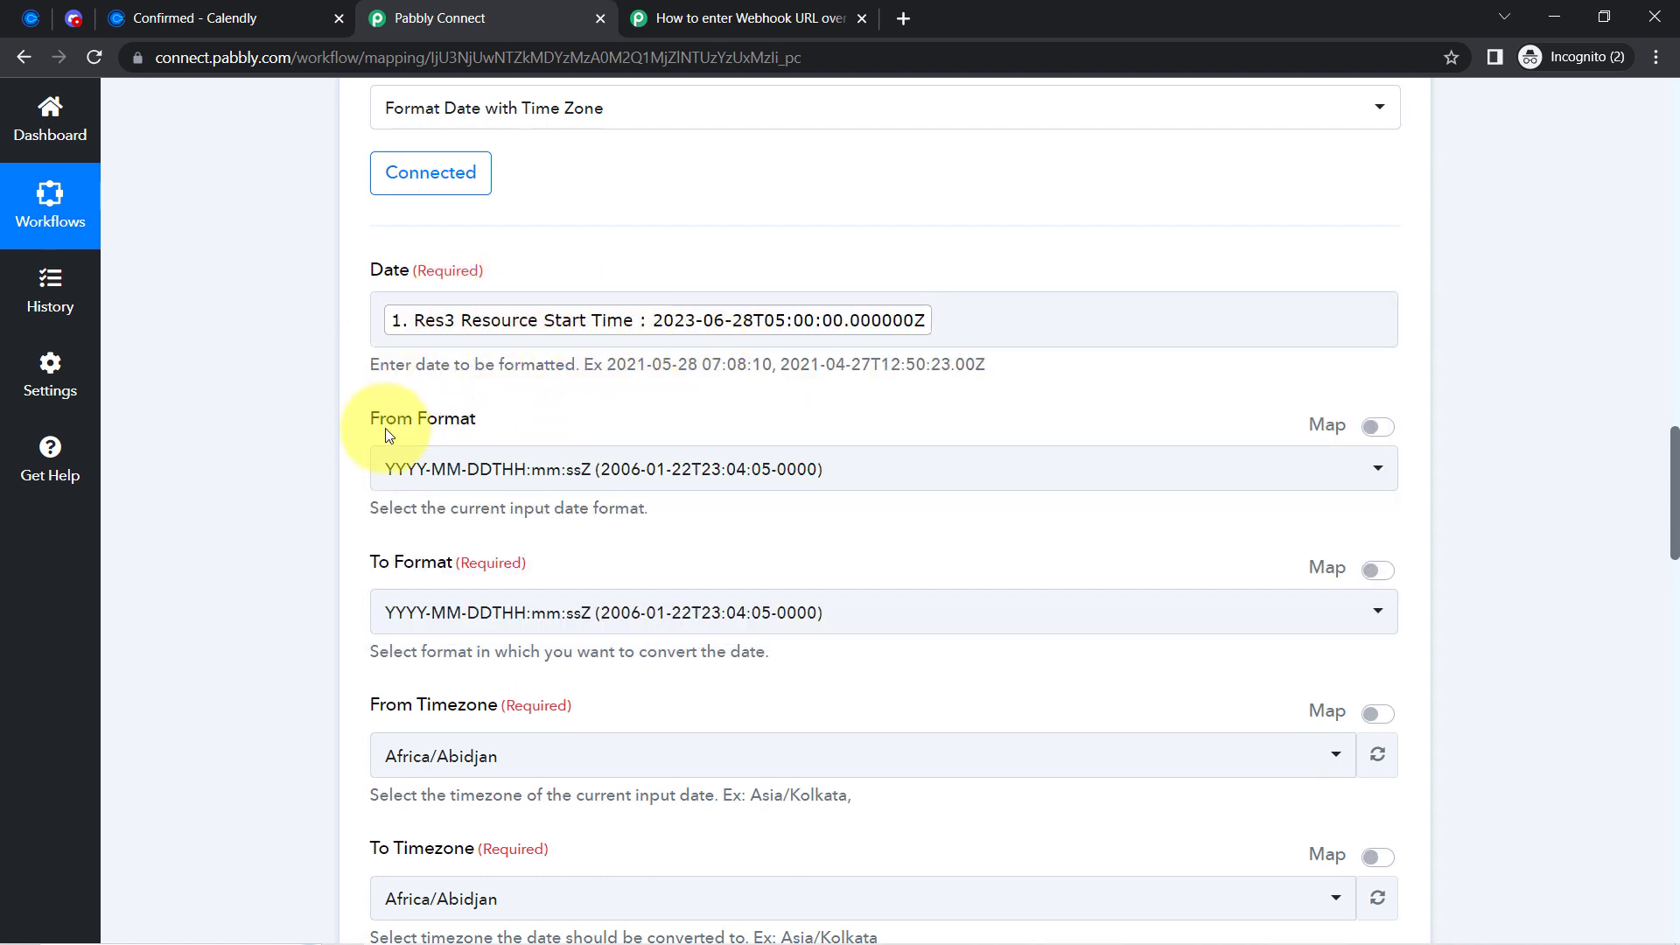
Set the formatter's To Format to YYYY-MM-DD HH:mm:ss.
left_click_drag(389, 435, 465, 438)
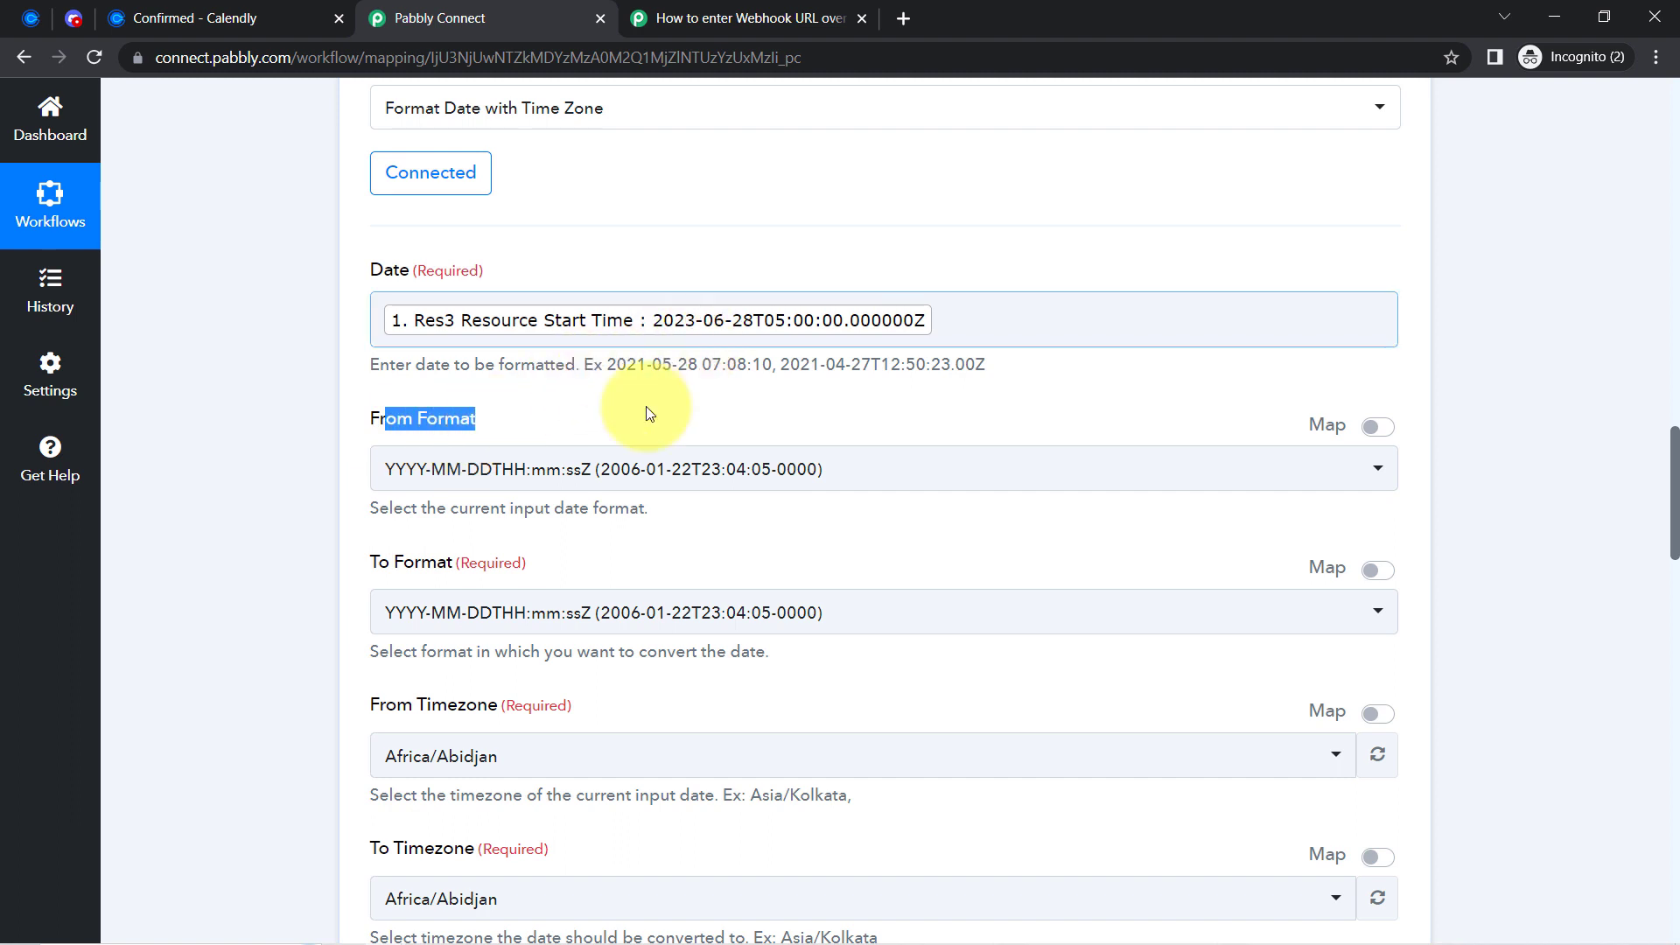
left_click(408, 611)
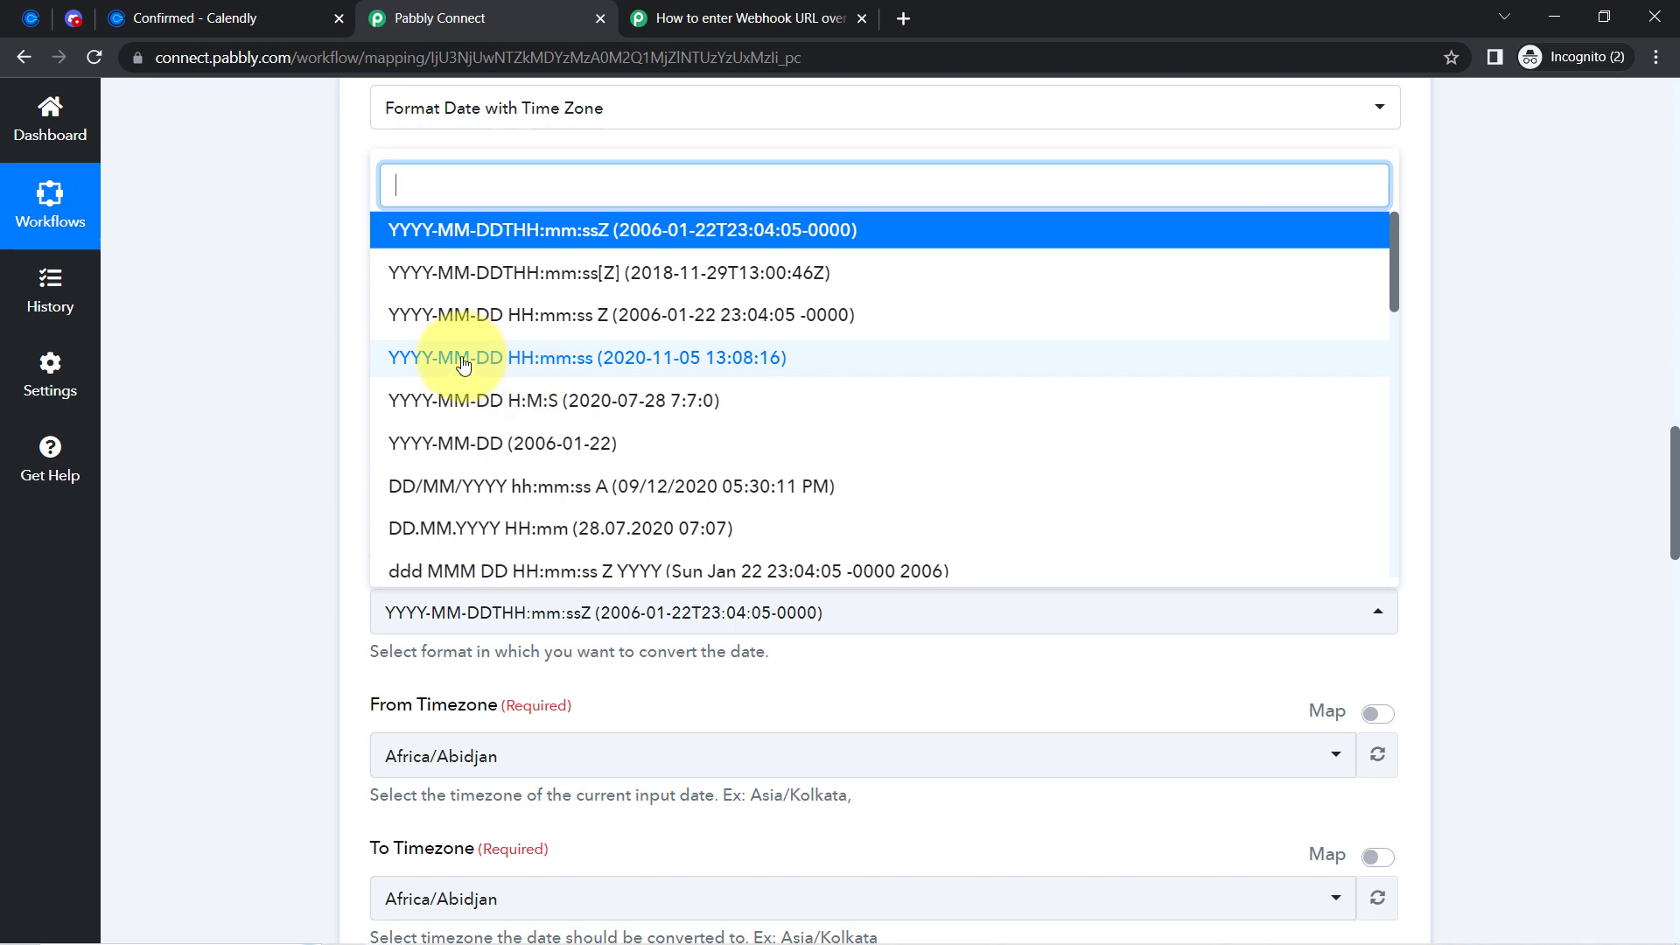
left_click(428, 364)
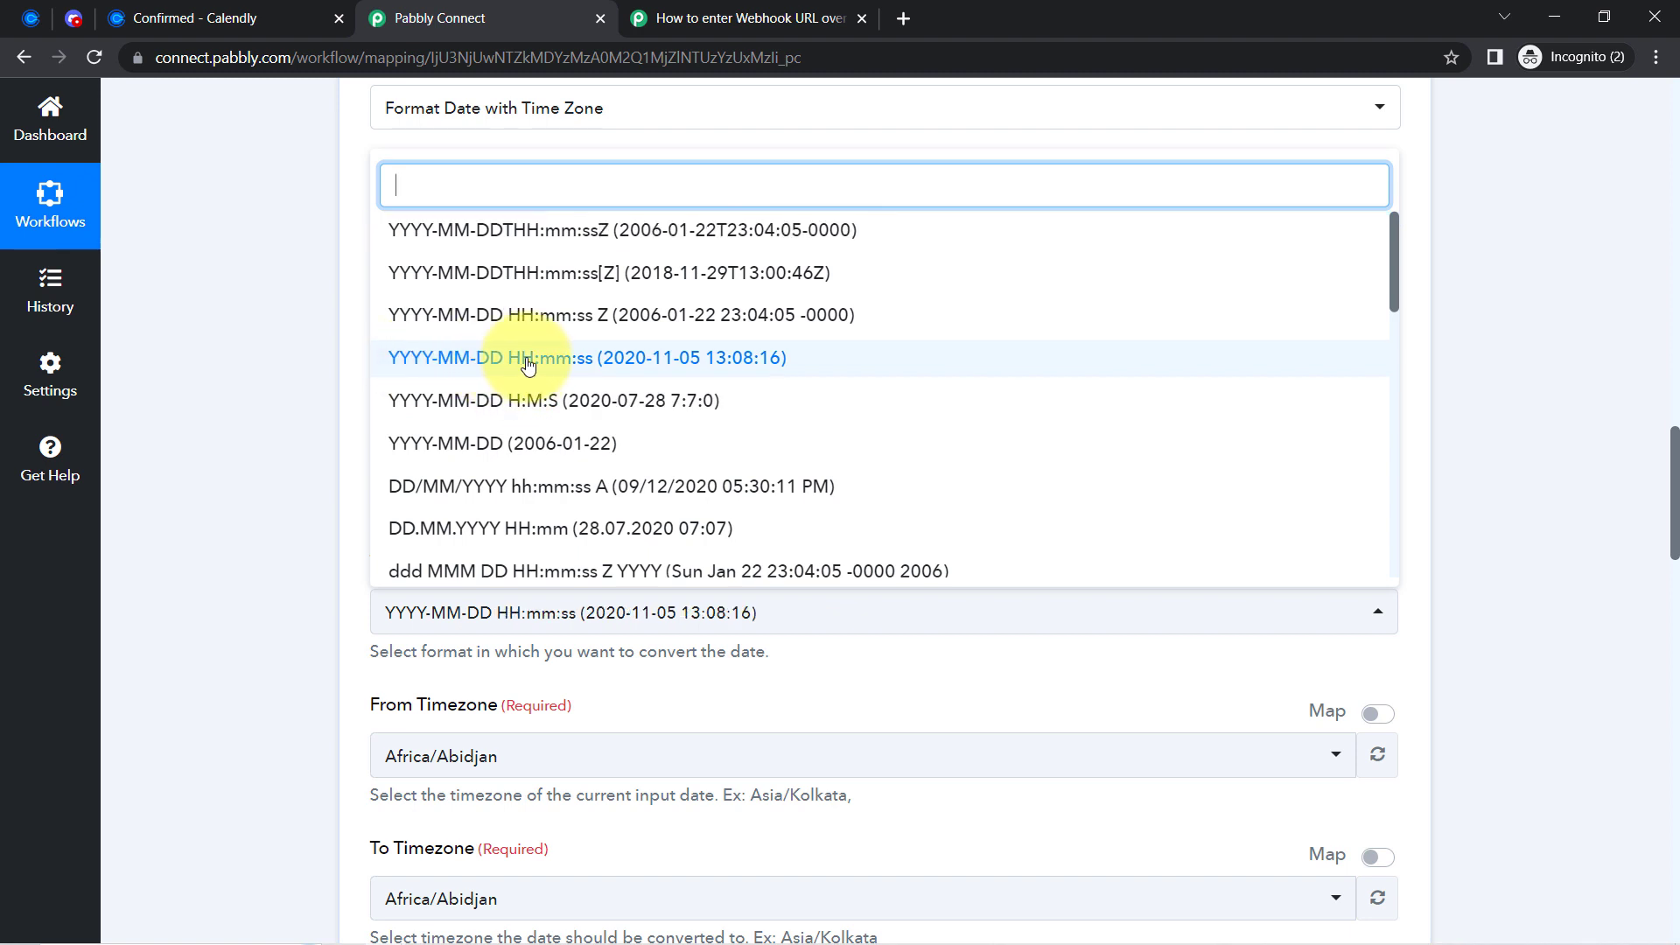
left_click(585, 366)
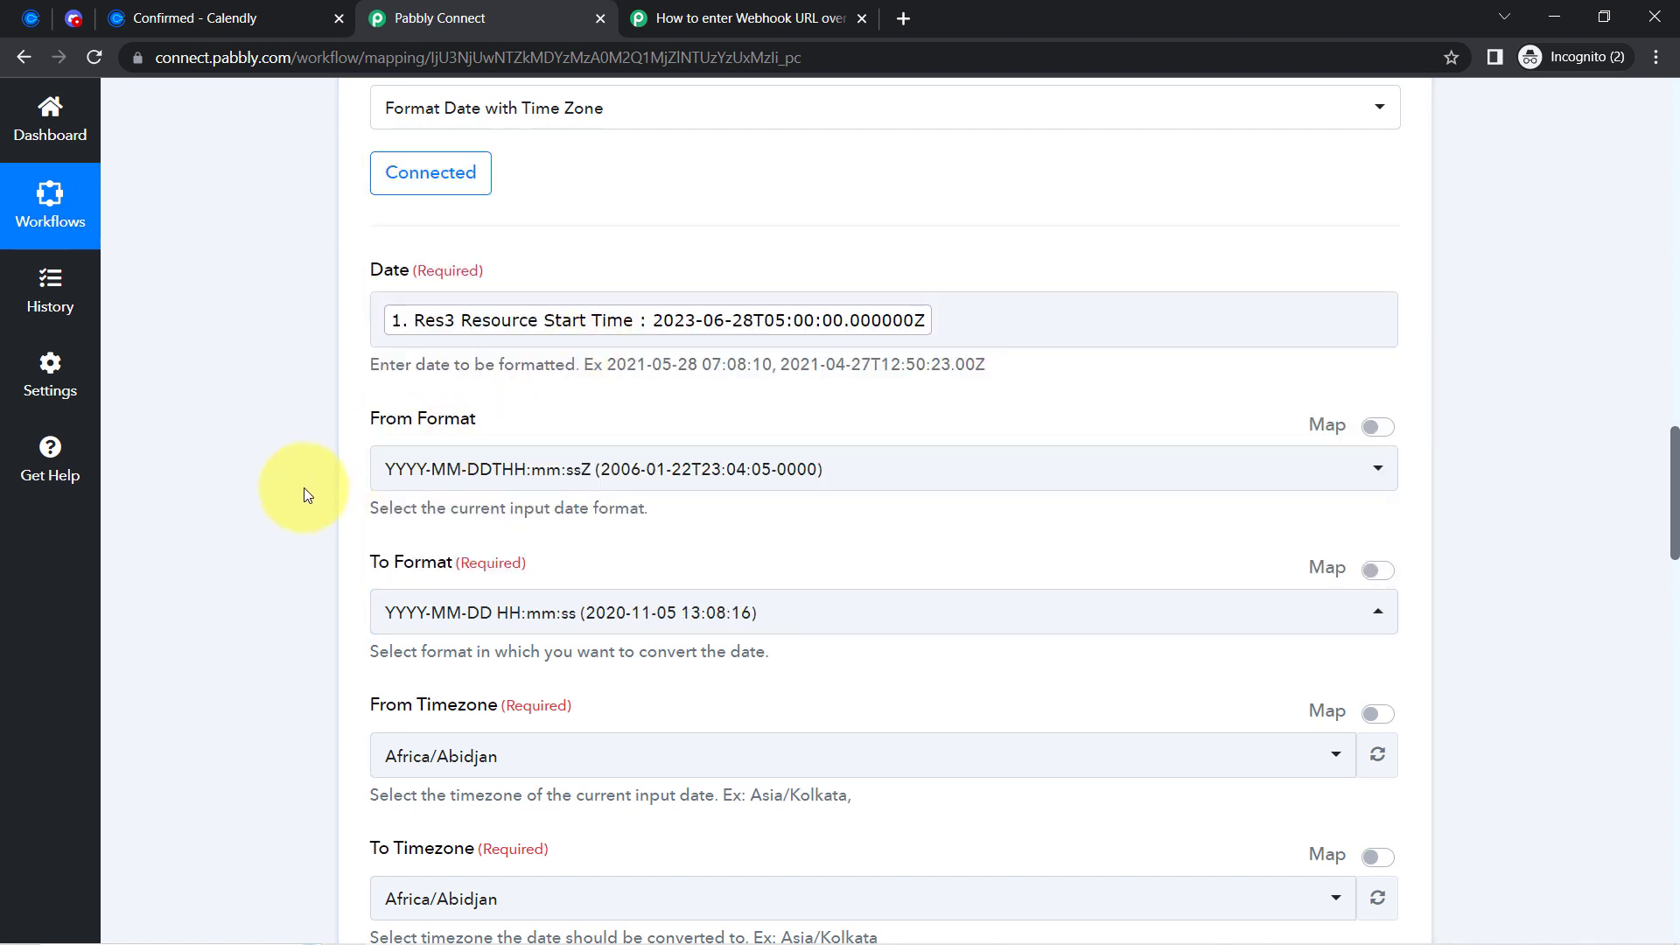
Set the From Timezone to Etc/UTC and the To Timezone to Asia/Kolkata, then save the step and send a test request.
scroll(386, 349, "down", 4)
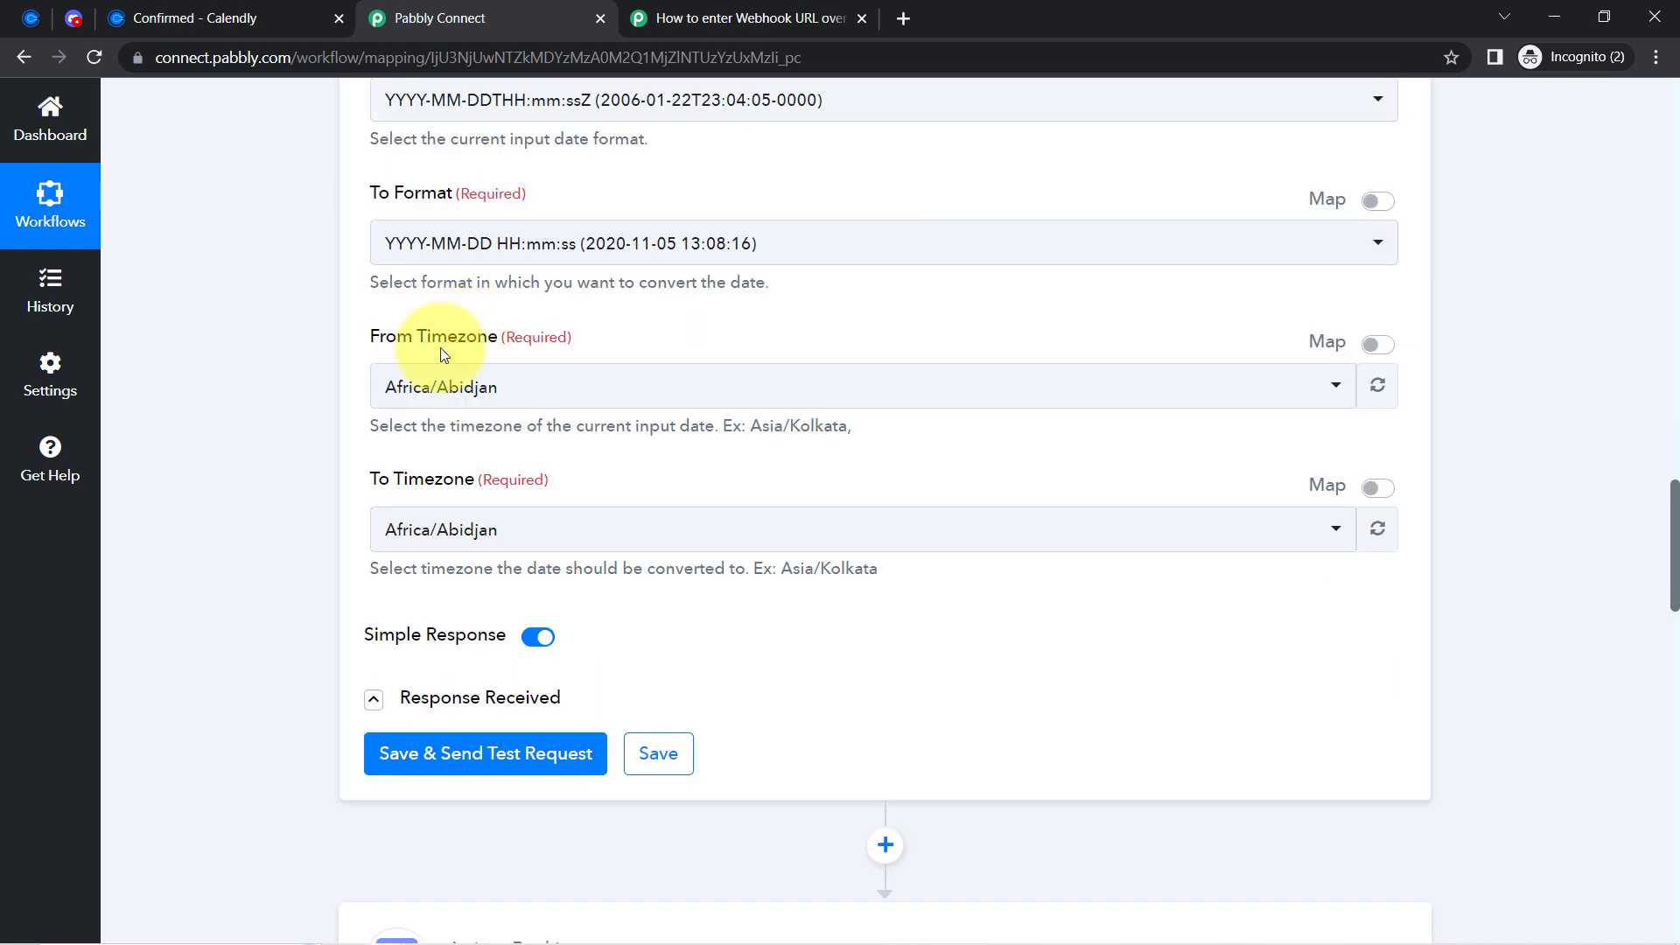
left_click(409, 403)
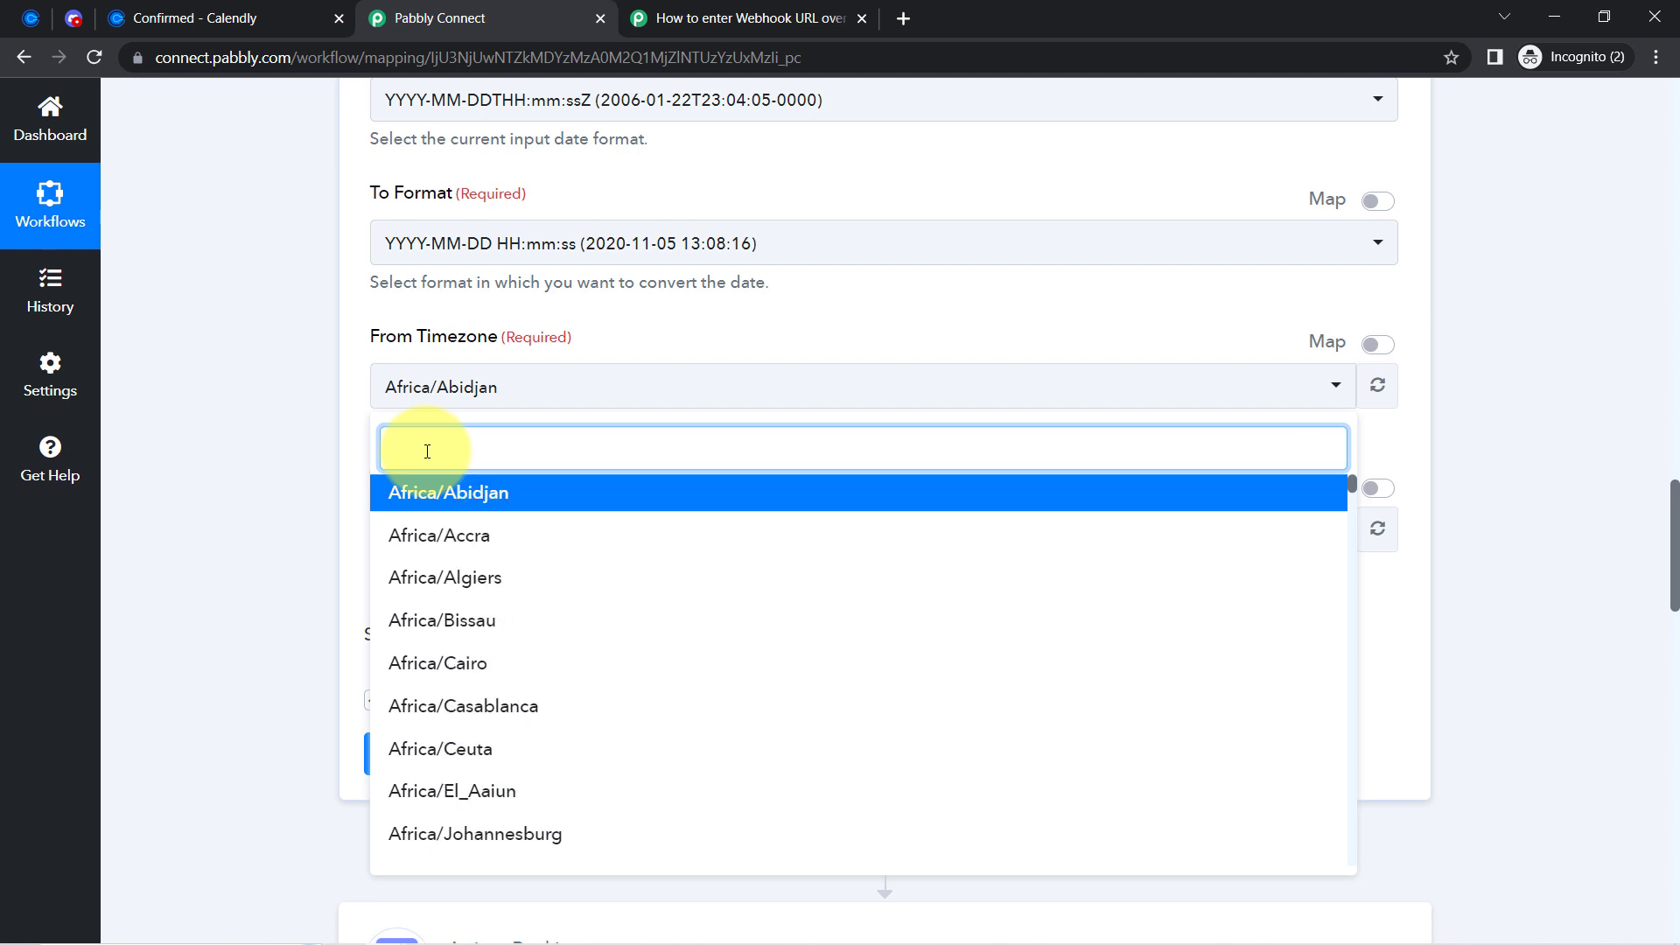
type("utc")
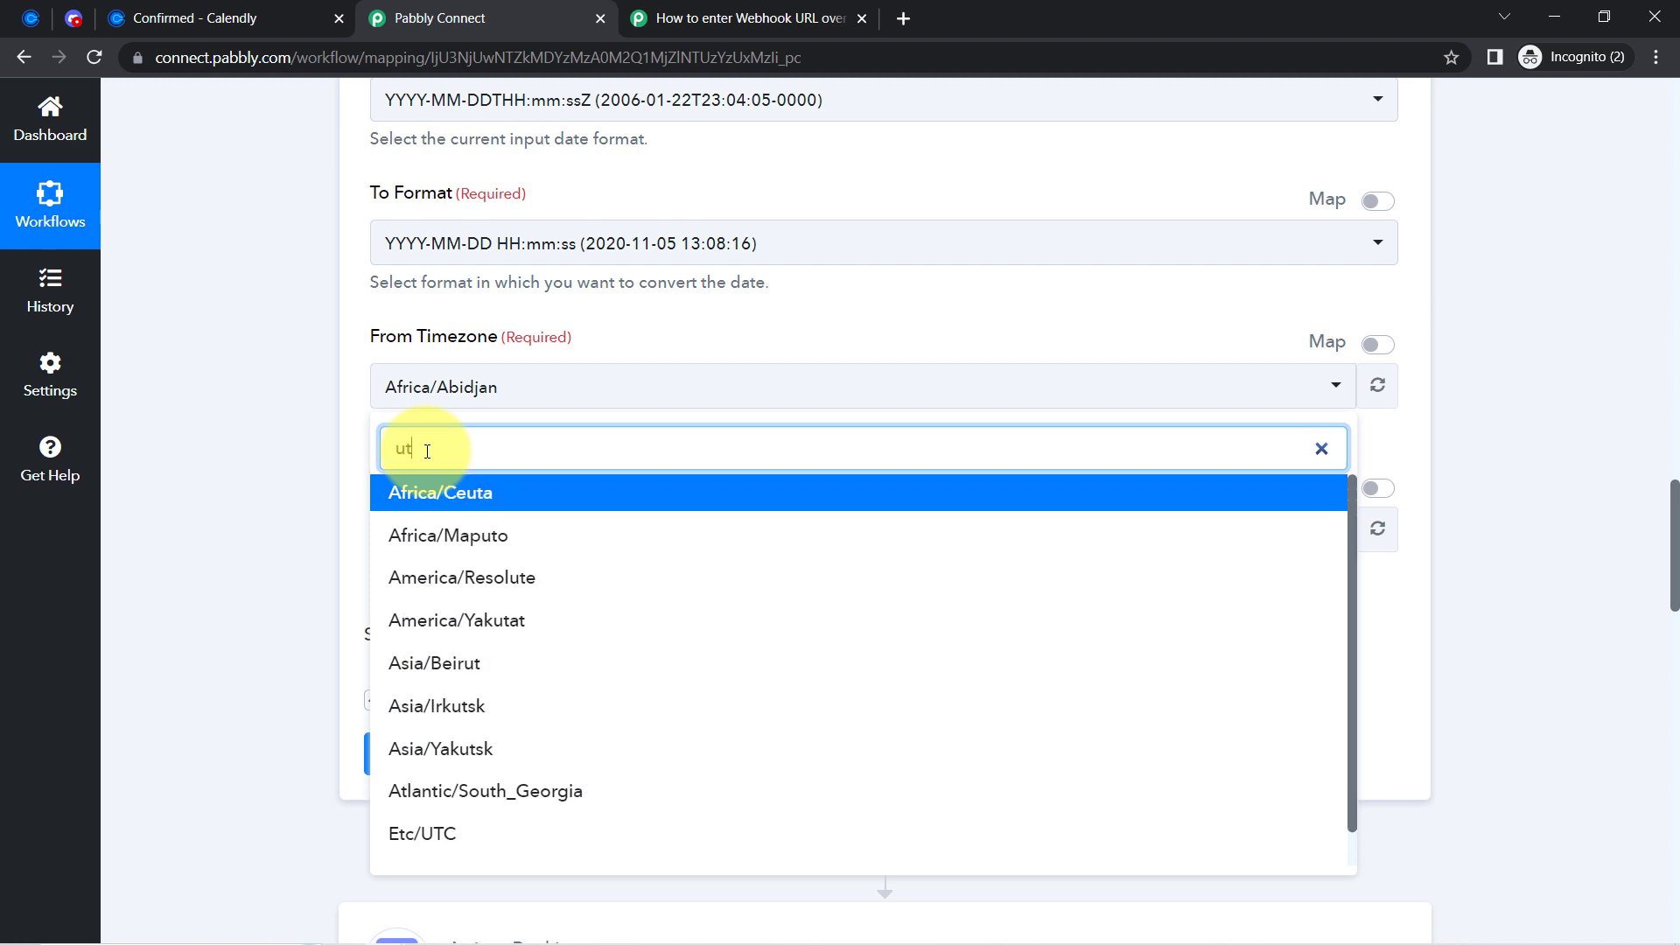
left_click(423, 492)
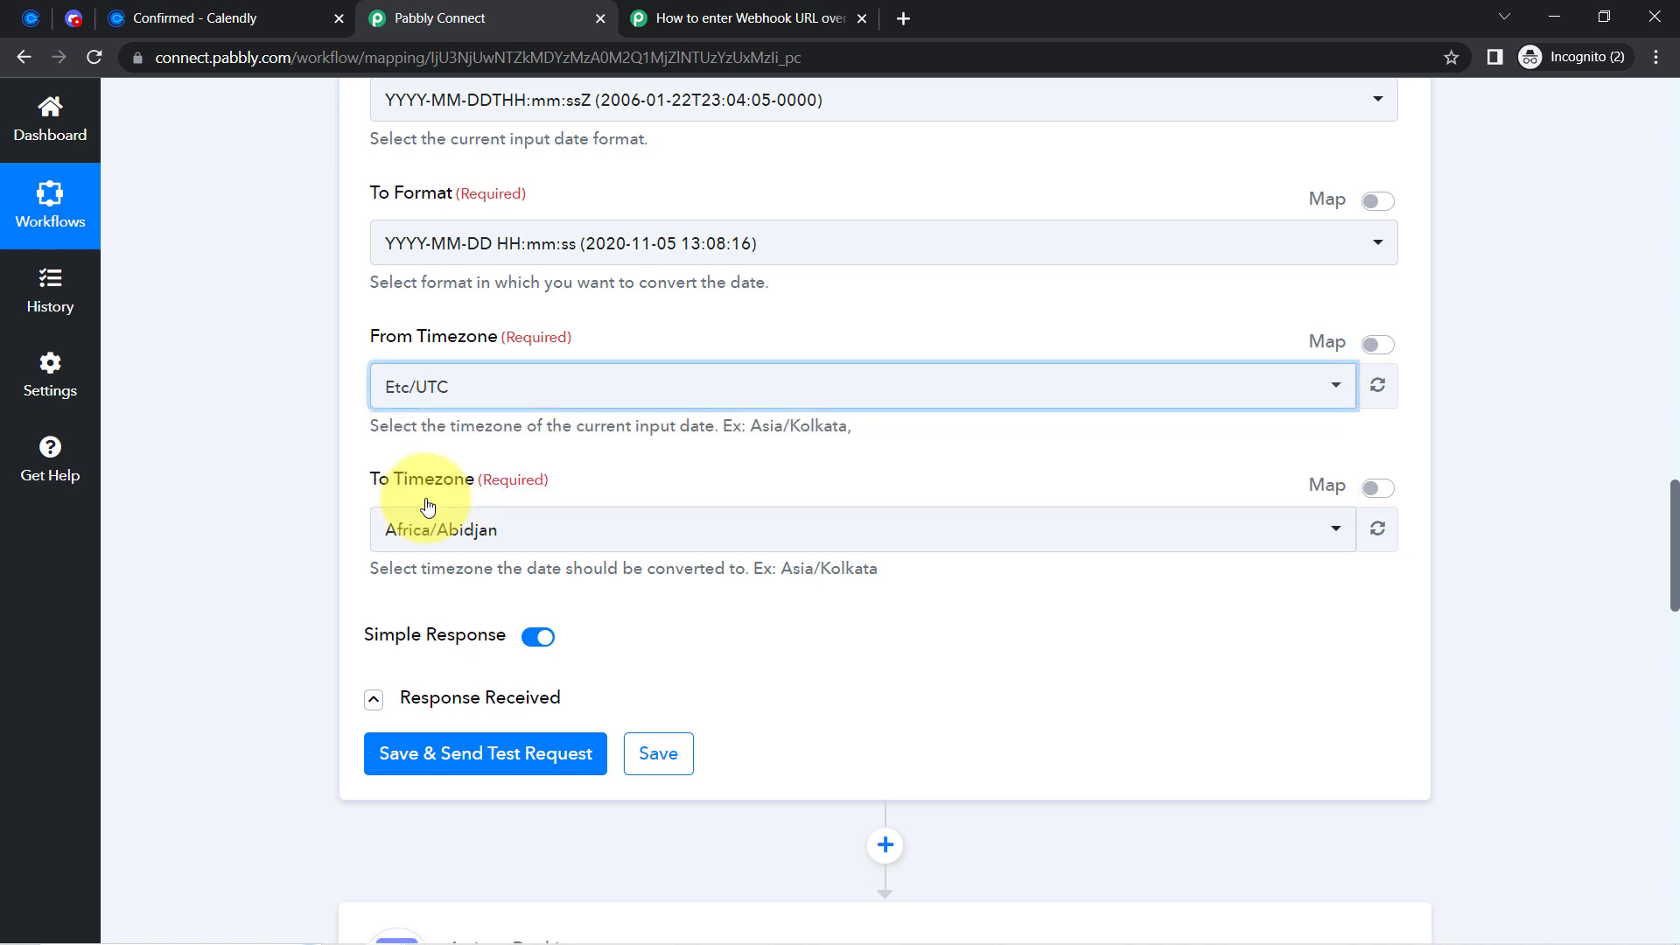
left_click(424, 529)
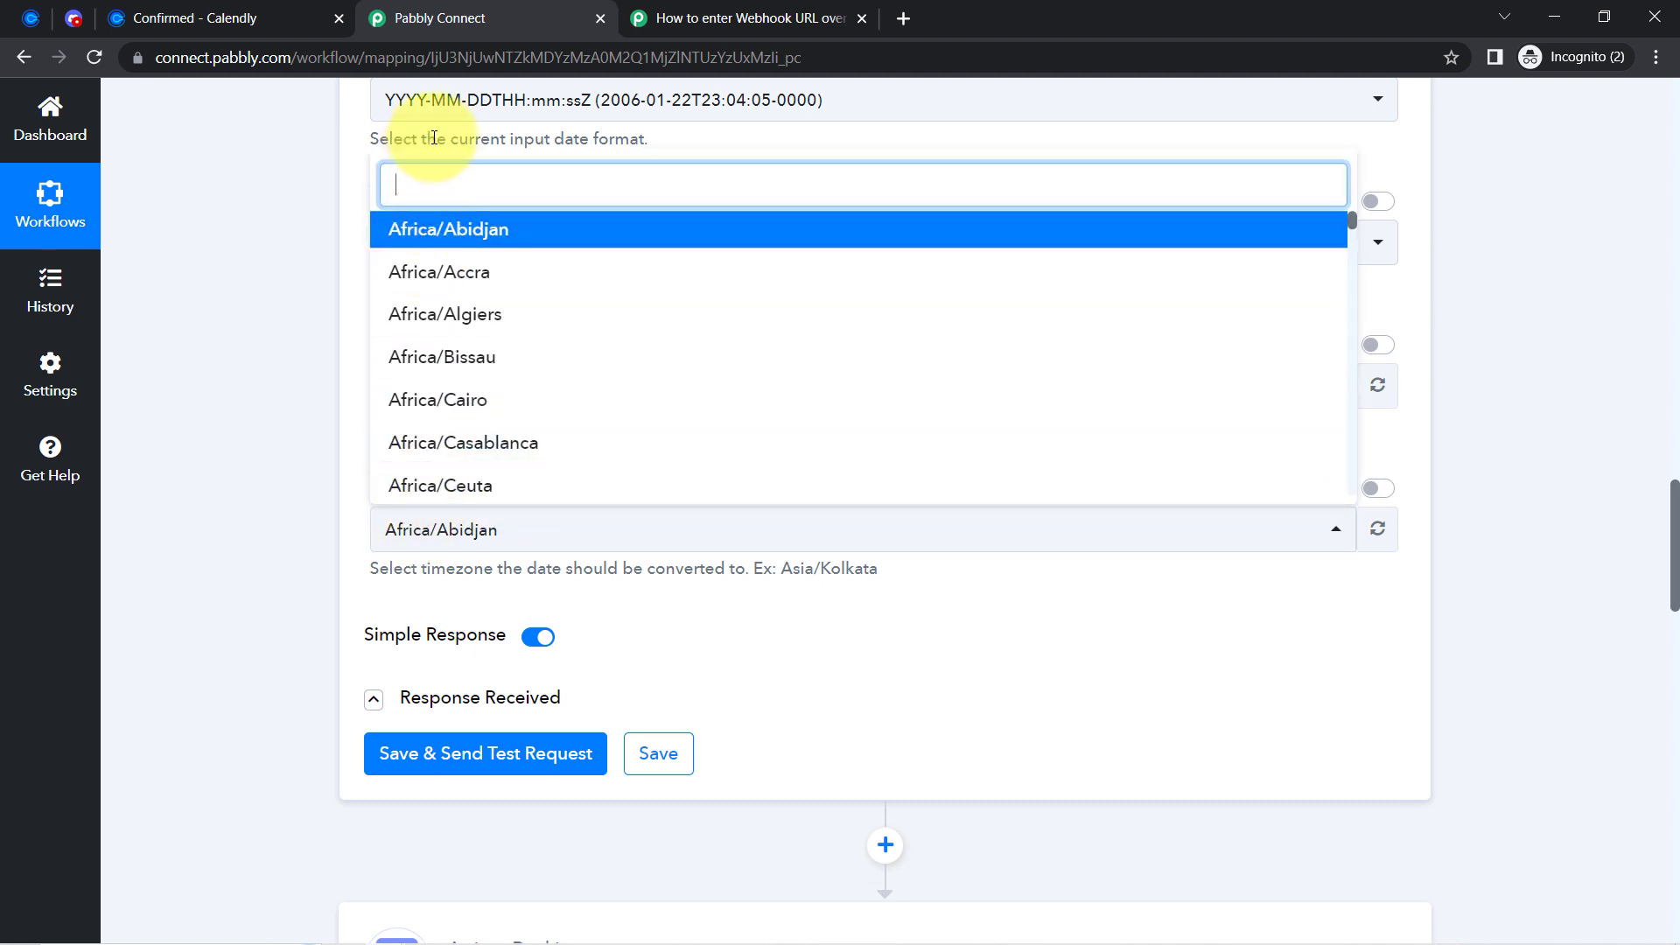
type("asia/")
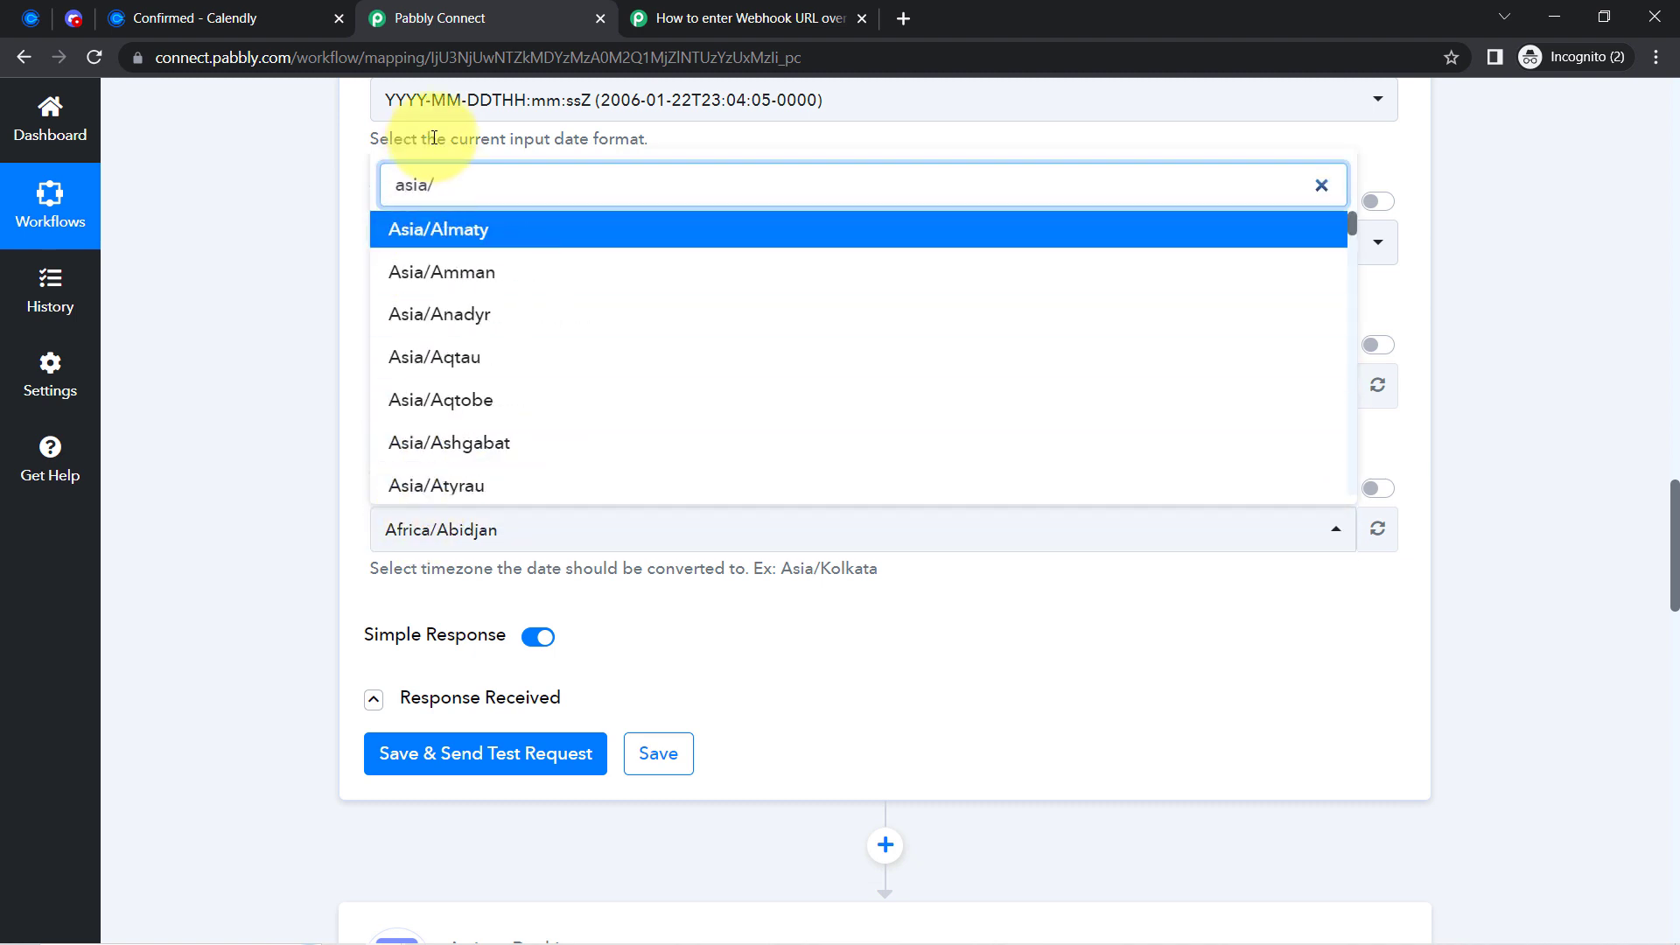
type("kol")
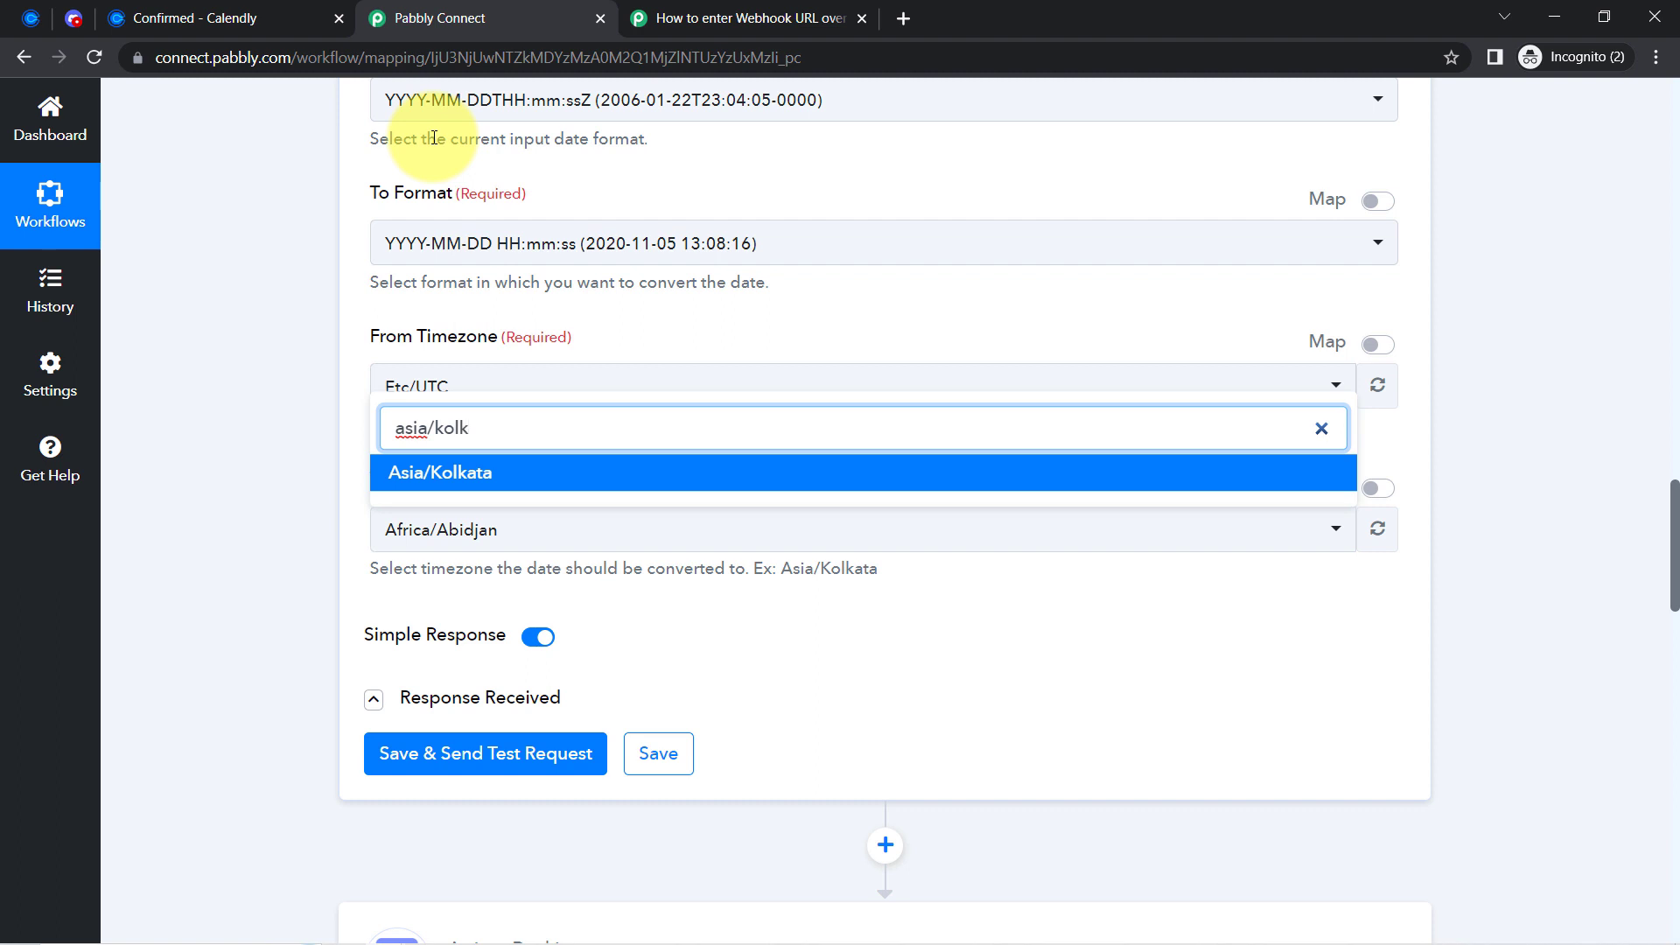
type("k")
left_click(406, 470)
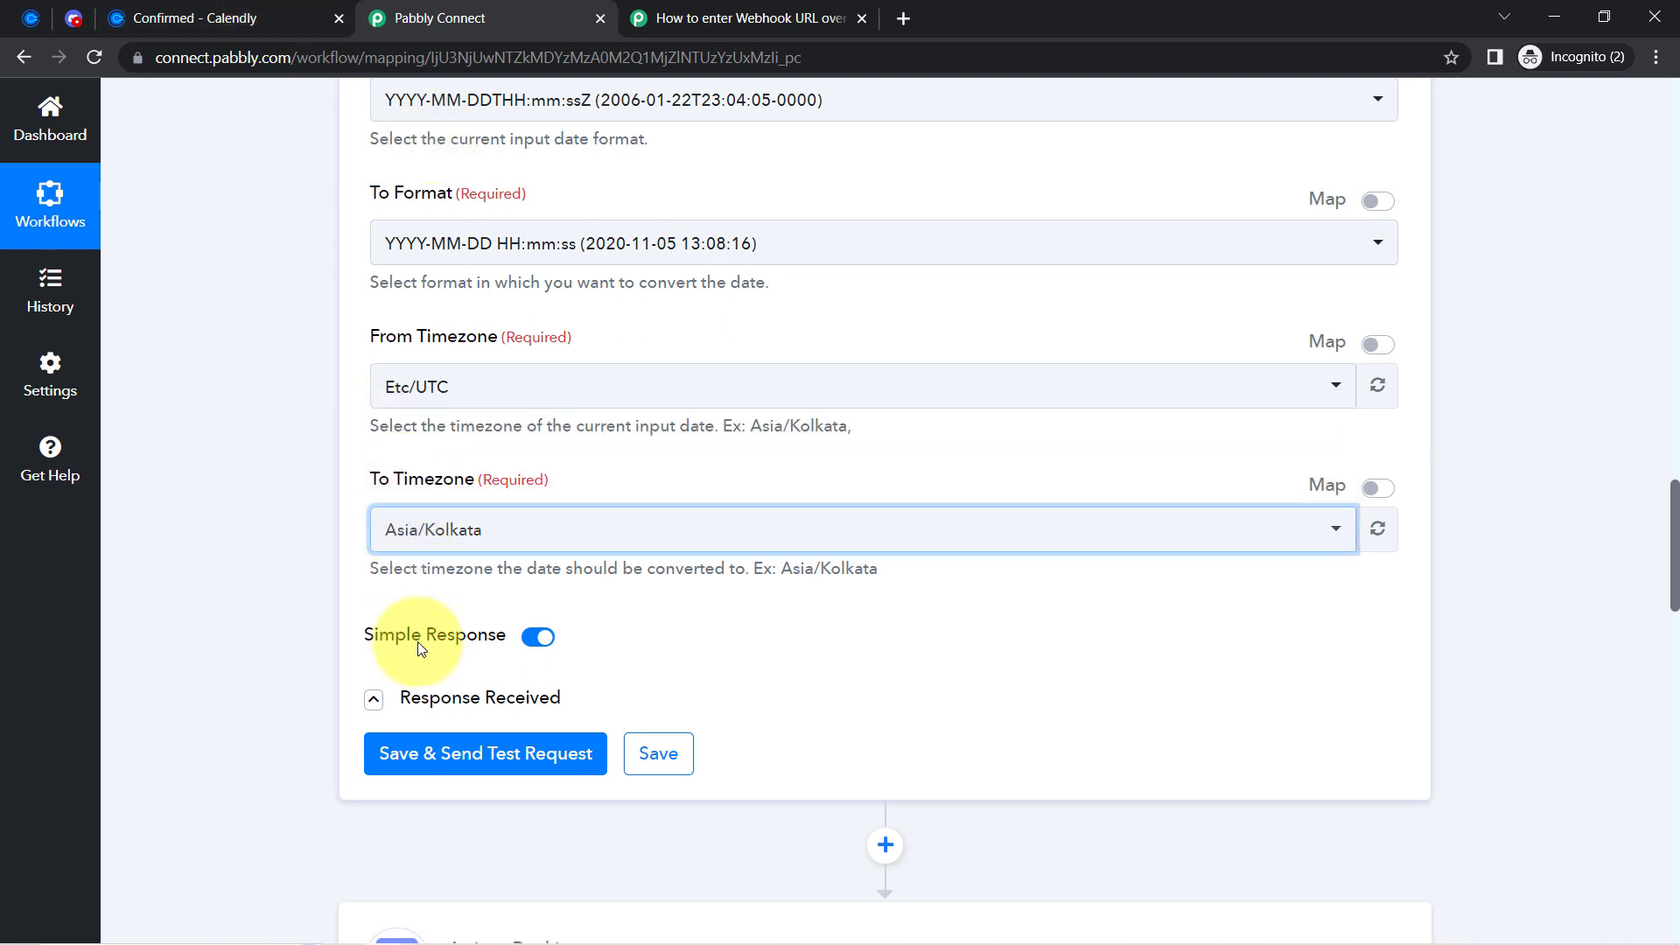
left_click(435, 772)
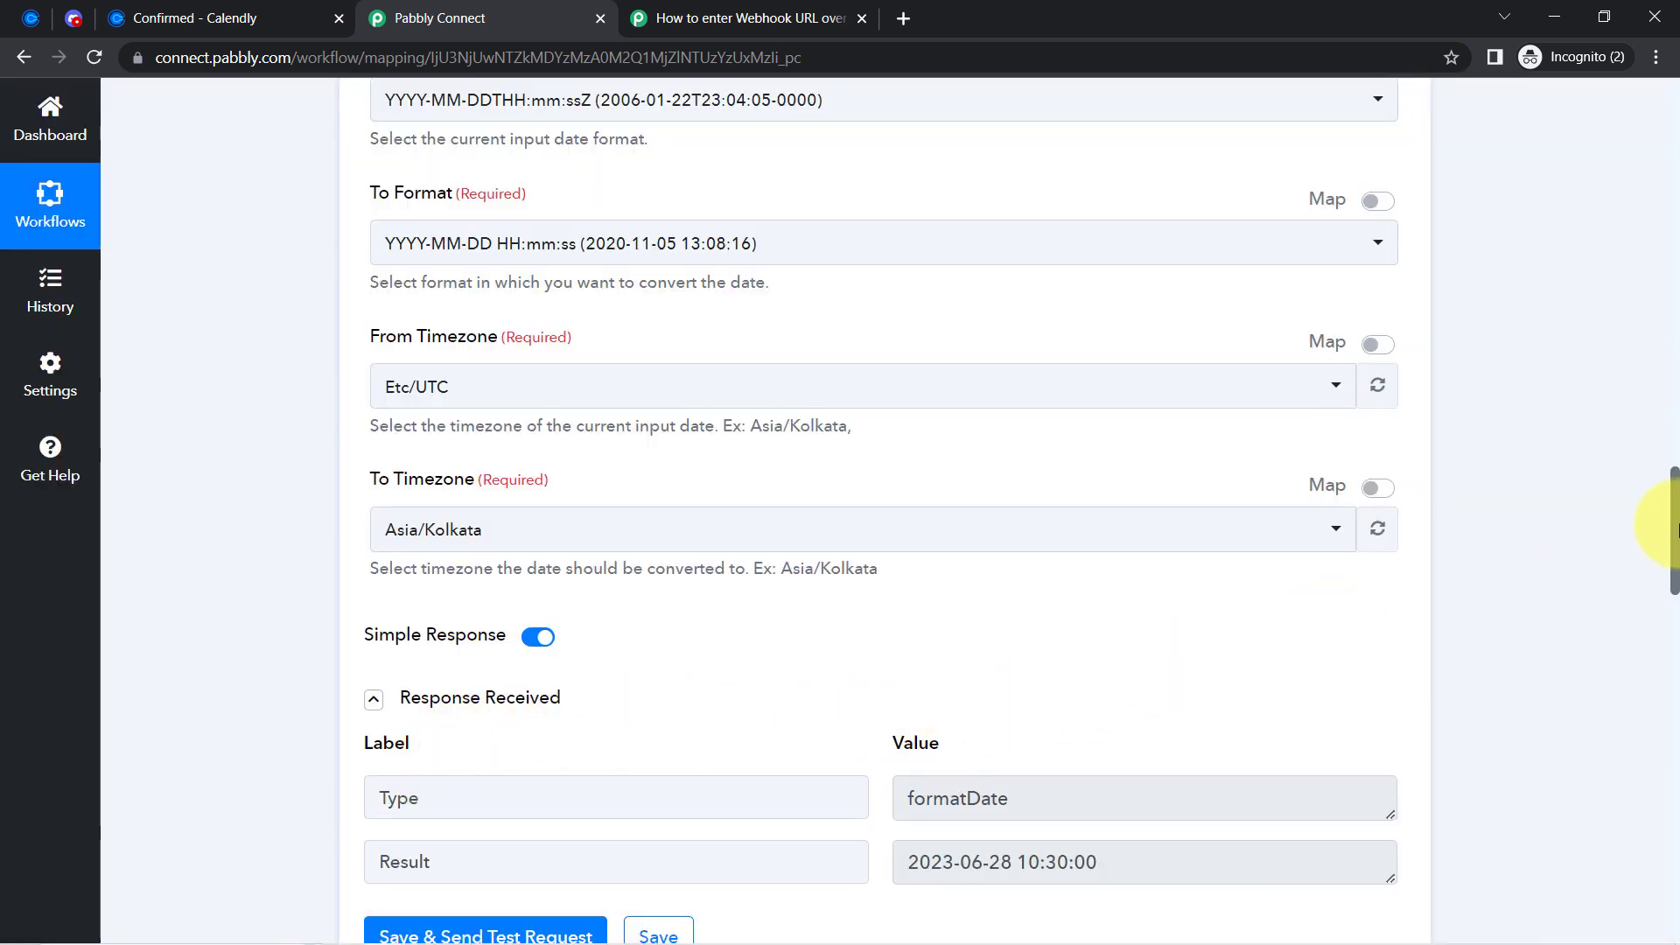
Compare the formatted date in the test response with the start time on the Calendly confirmation page, and return to the Pabbly workflow.
left_click_drag(1673, 521, 1668, 558)
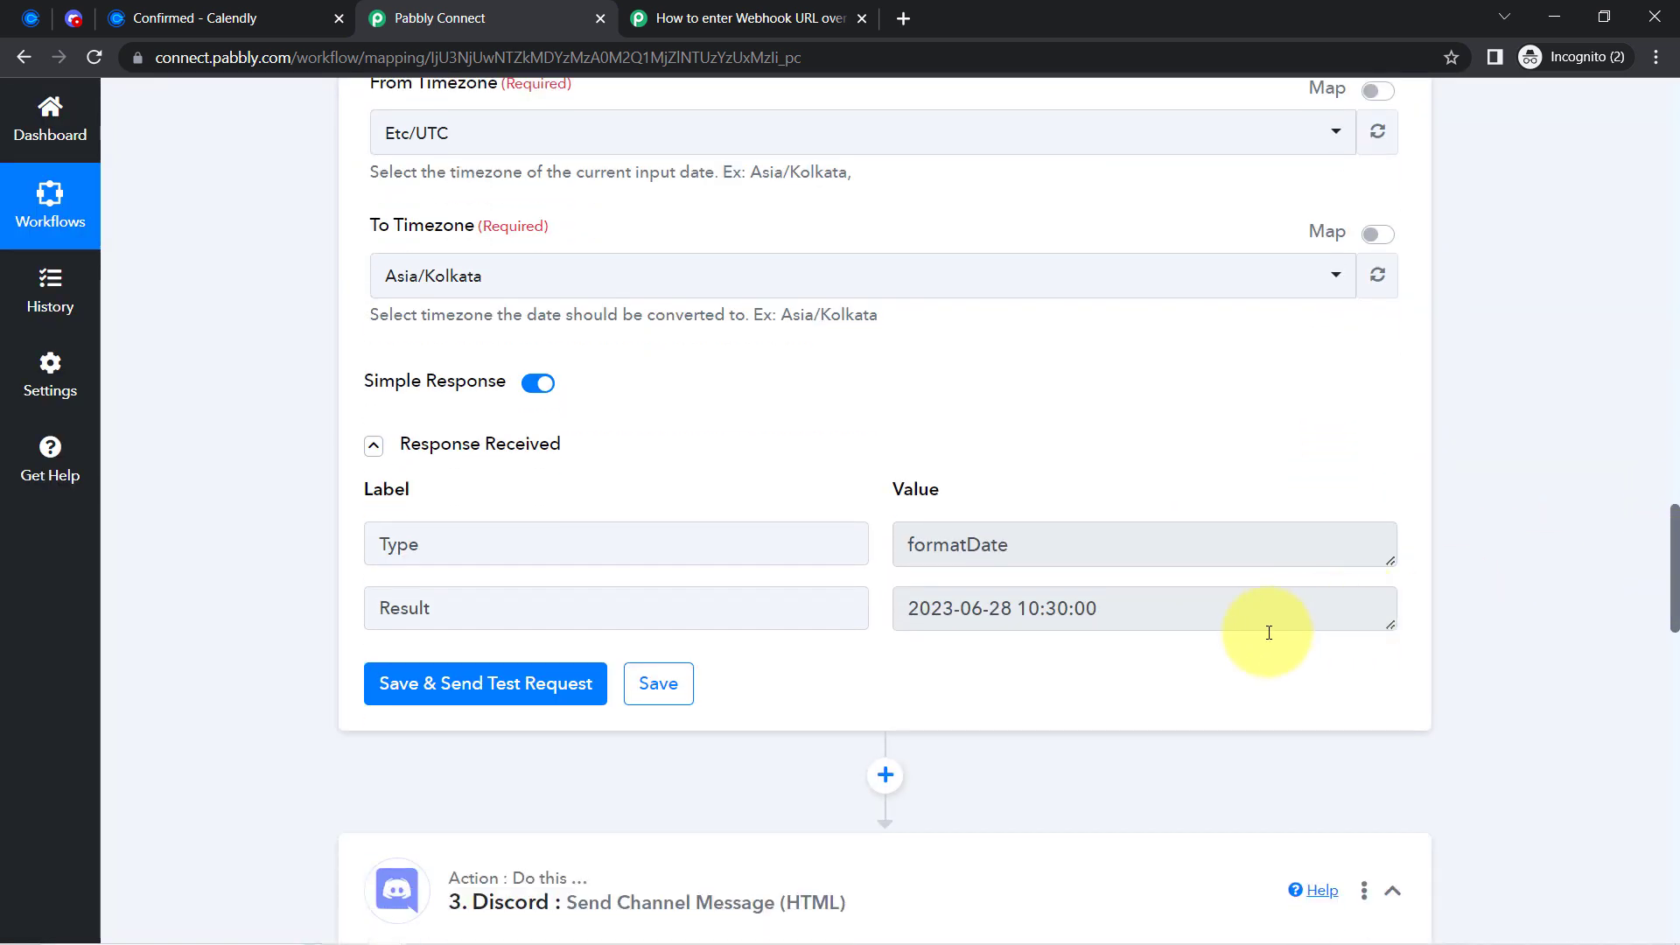
left_click_drag(961, 613, 1091, 621)
left_click(192, 18)
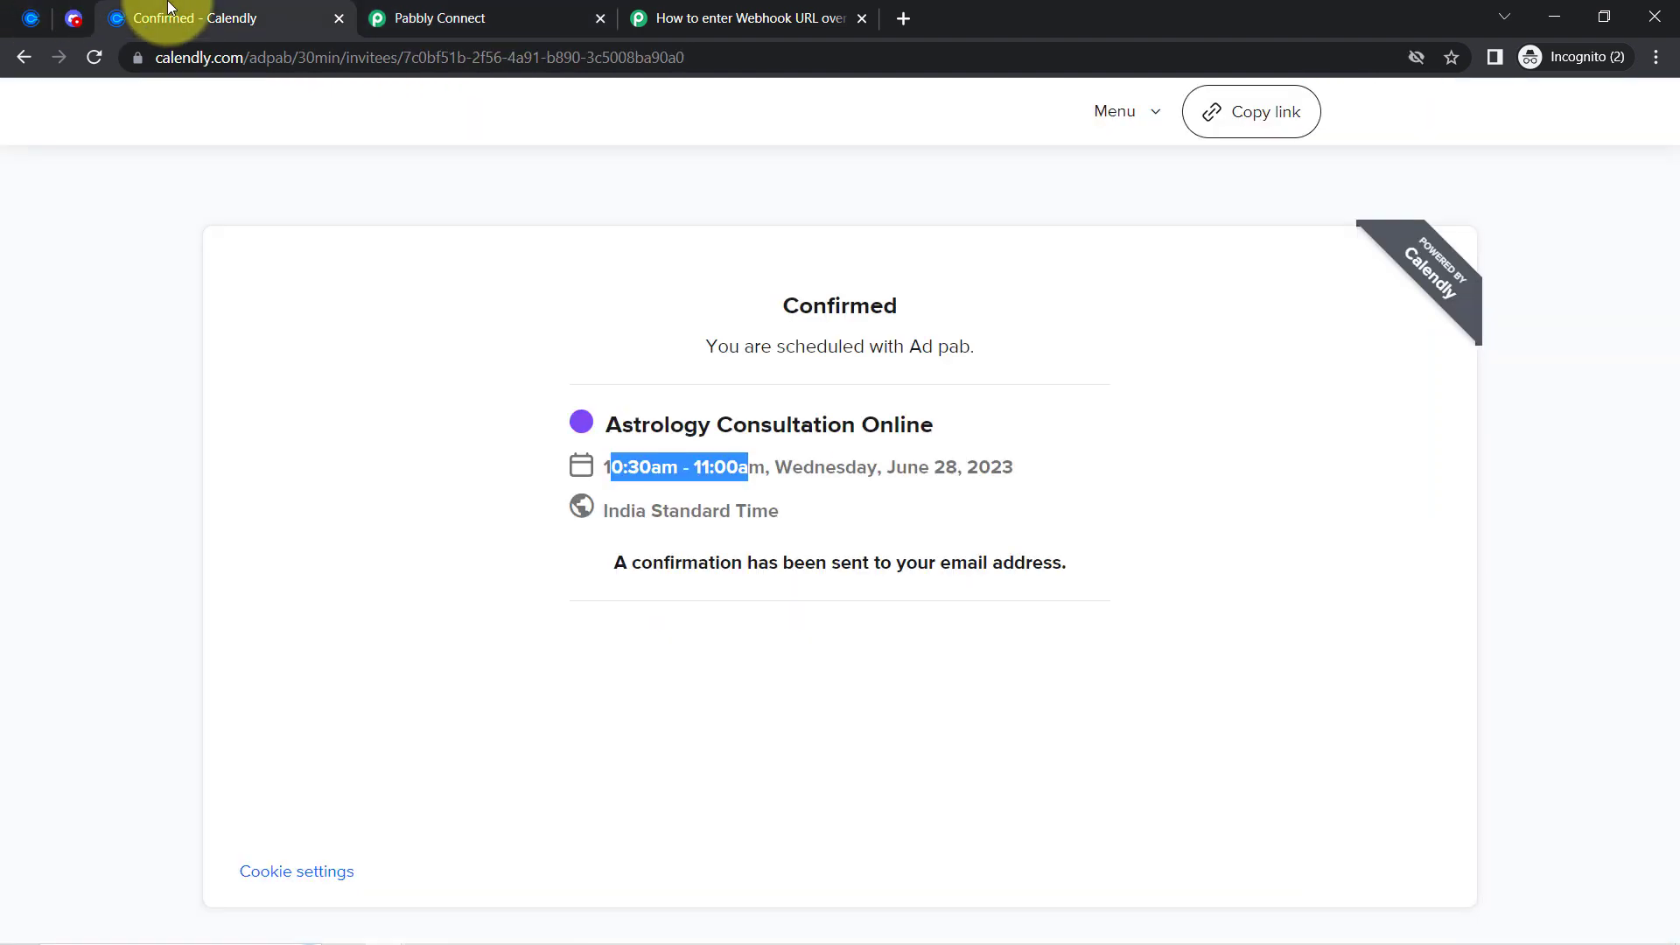
left_click(660, 480)
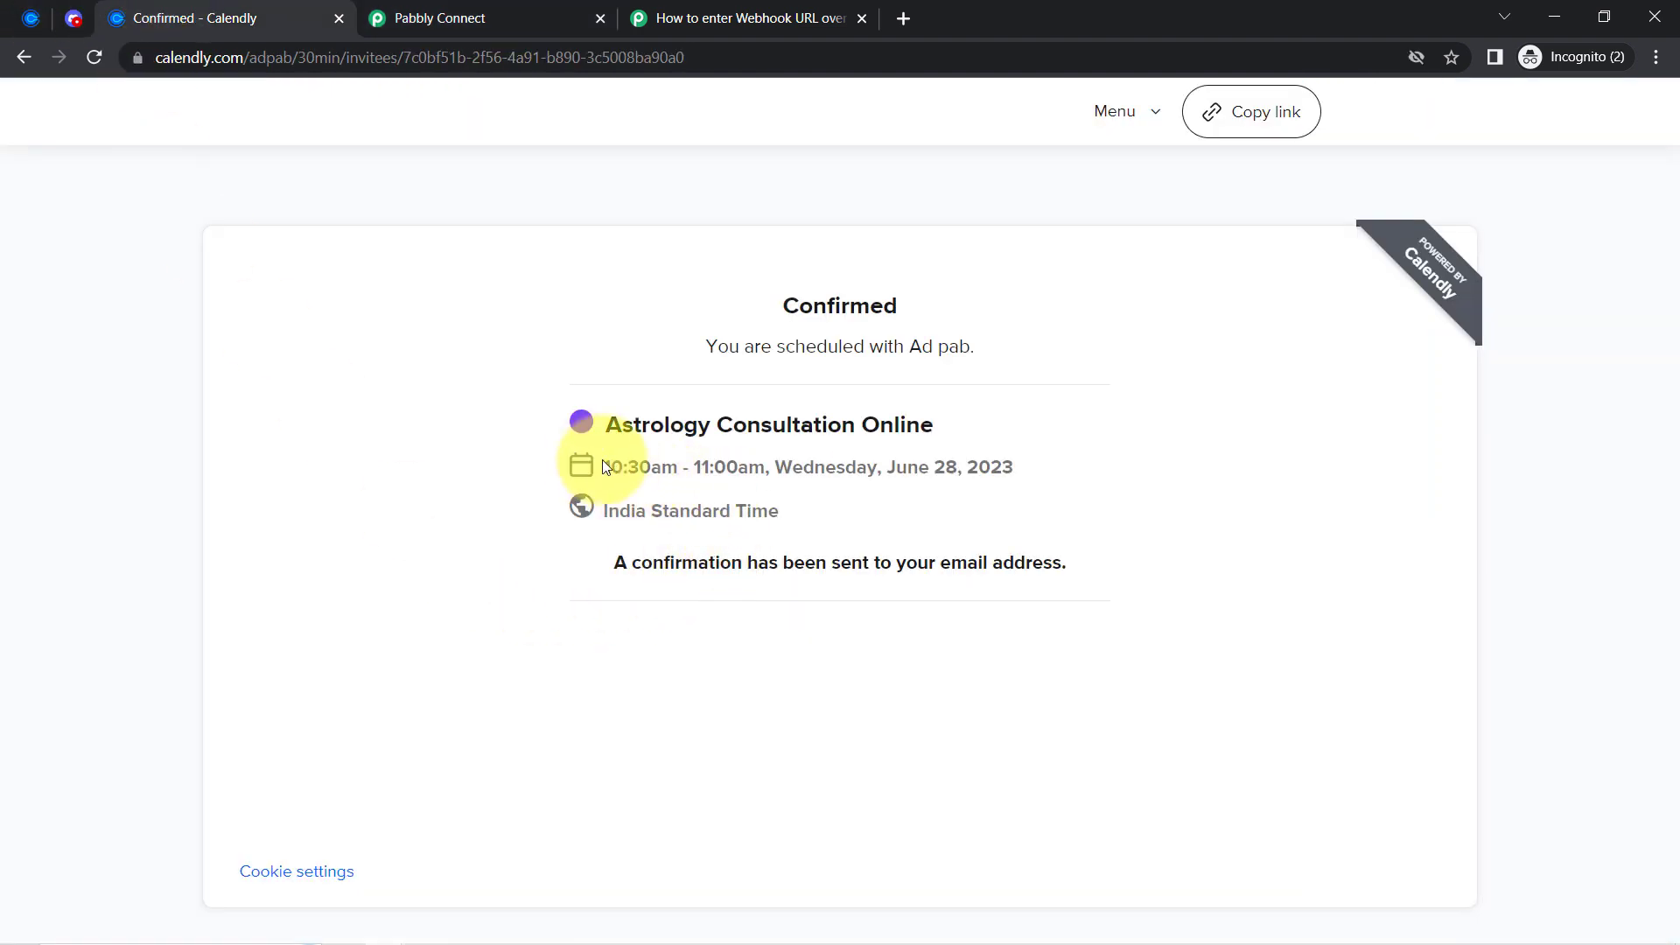
left_click_drag(607, 460, 684, 472)
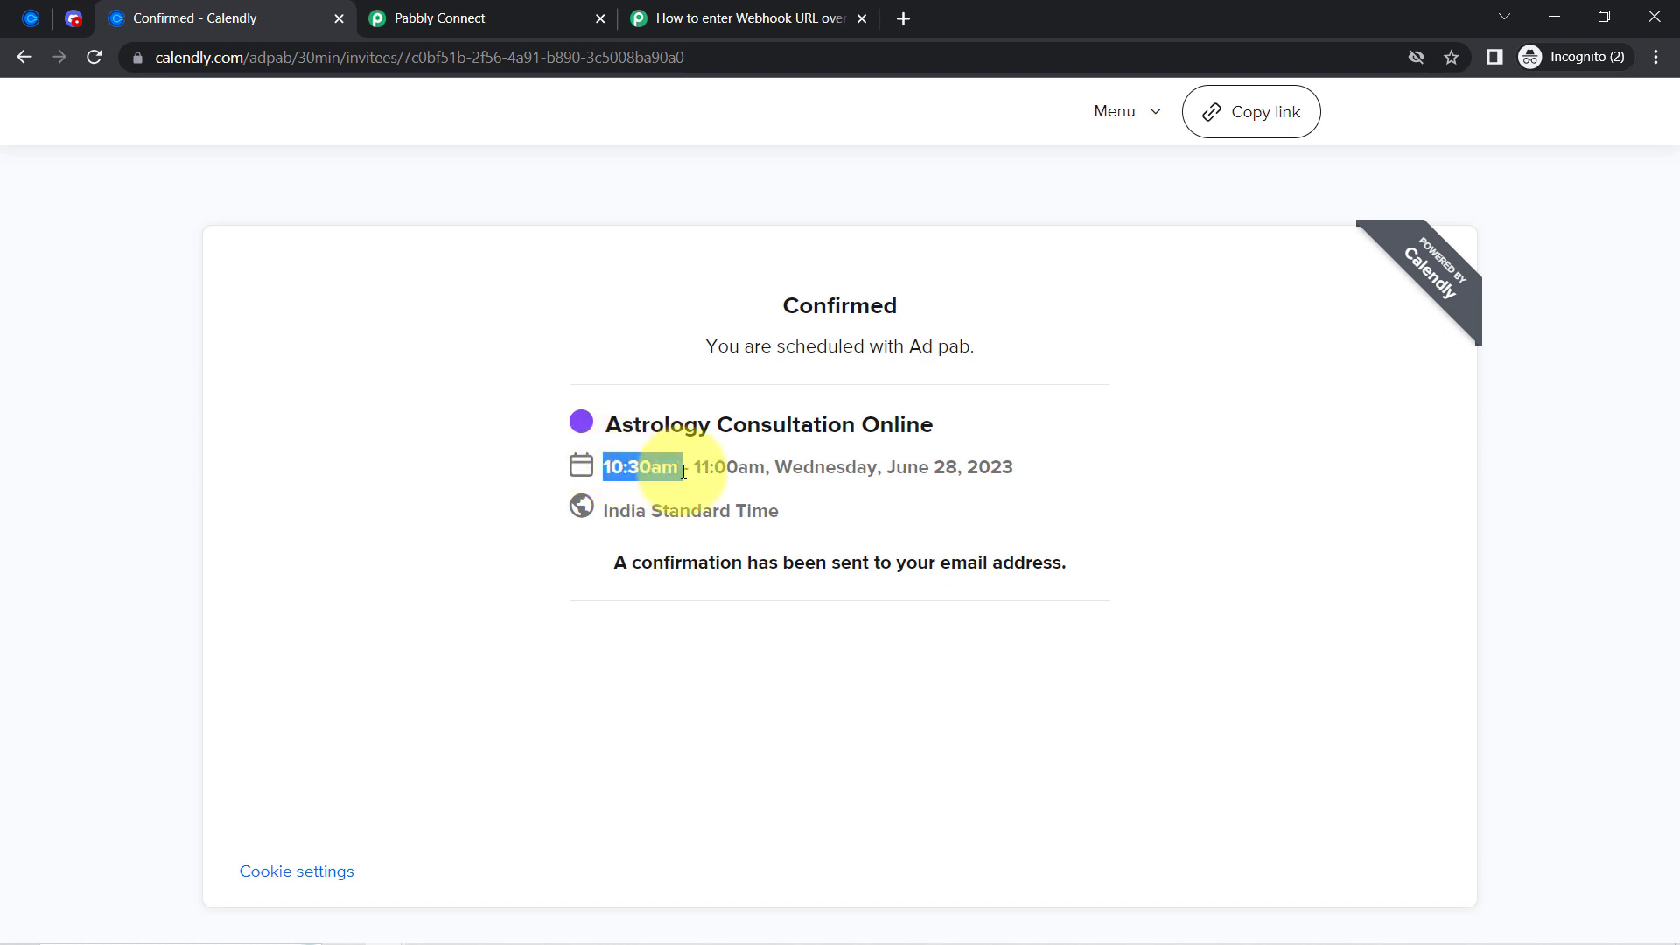
left_click(450, 18)
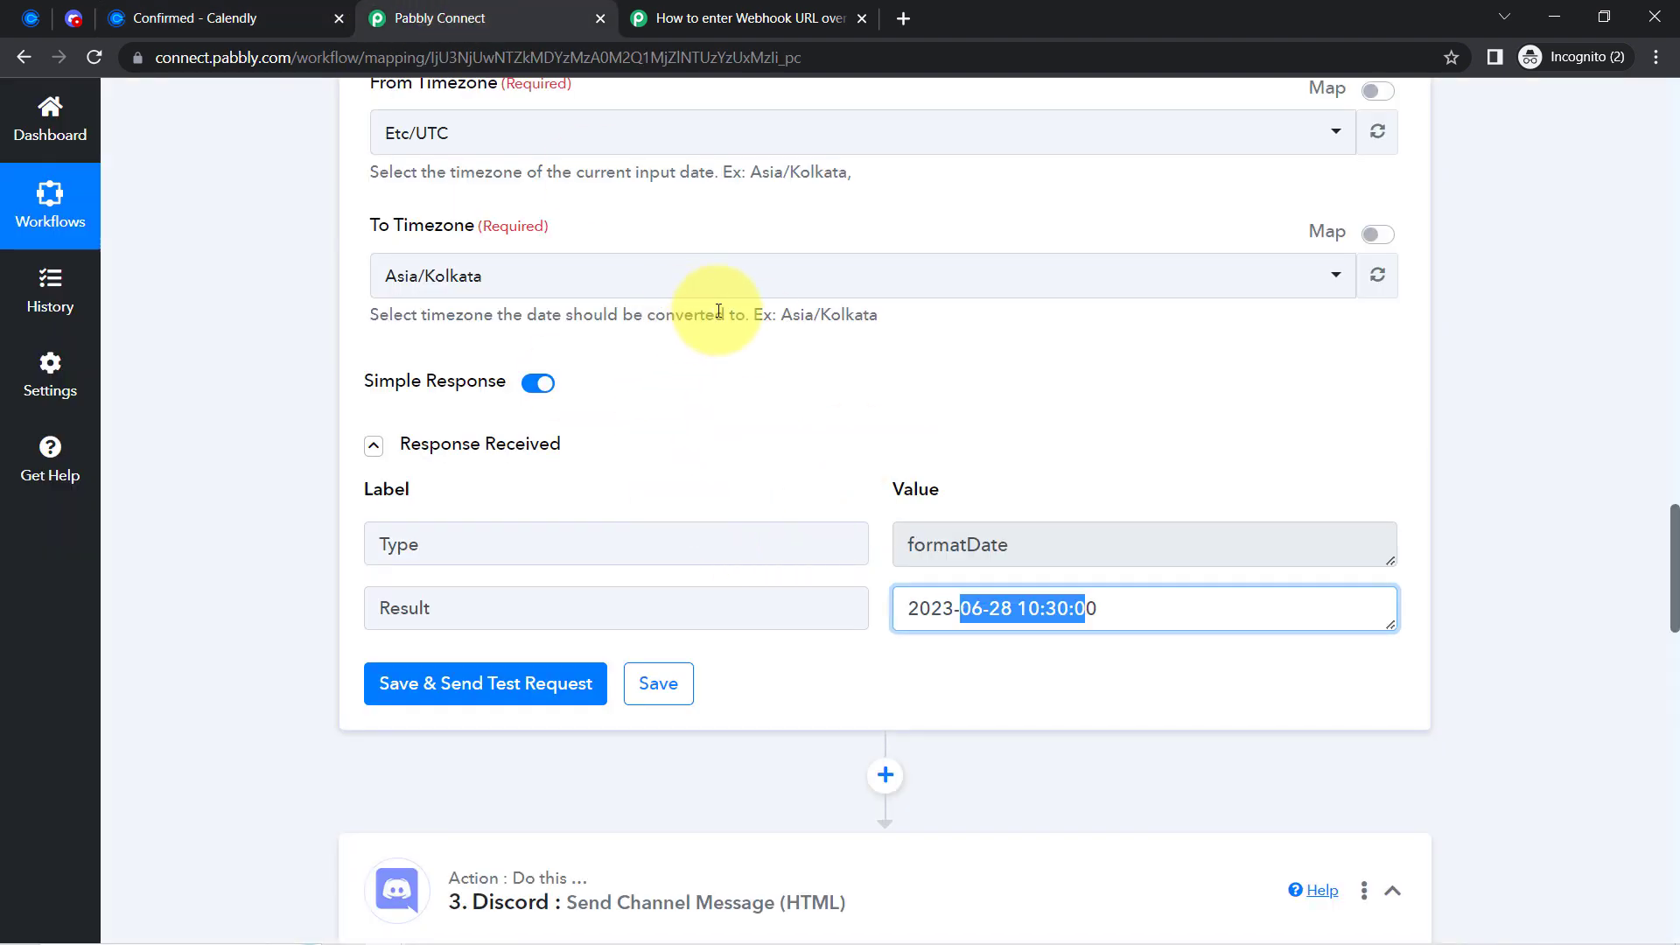
Rename the date formatter step to "Date/Time Formatter by Pabbly : Start Time".
left_click_drag(1668, 523, 1668, 376)
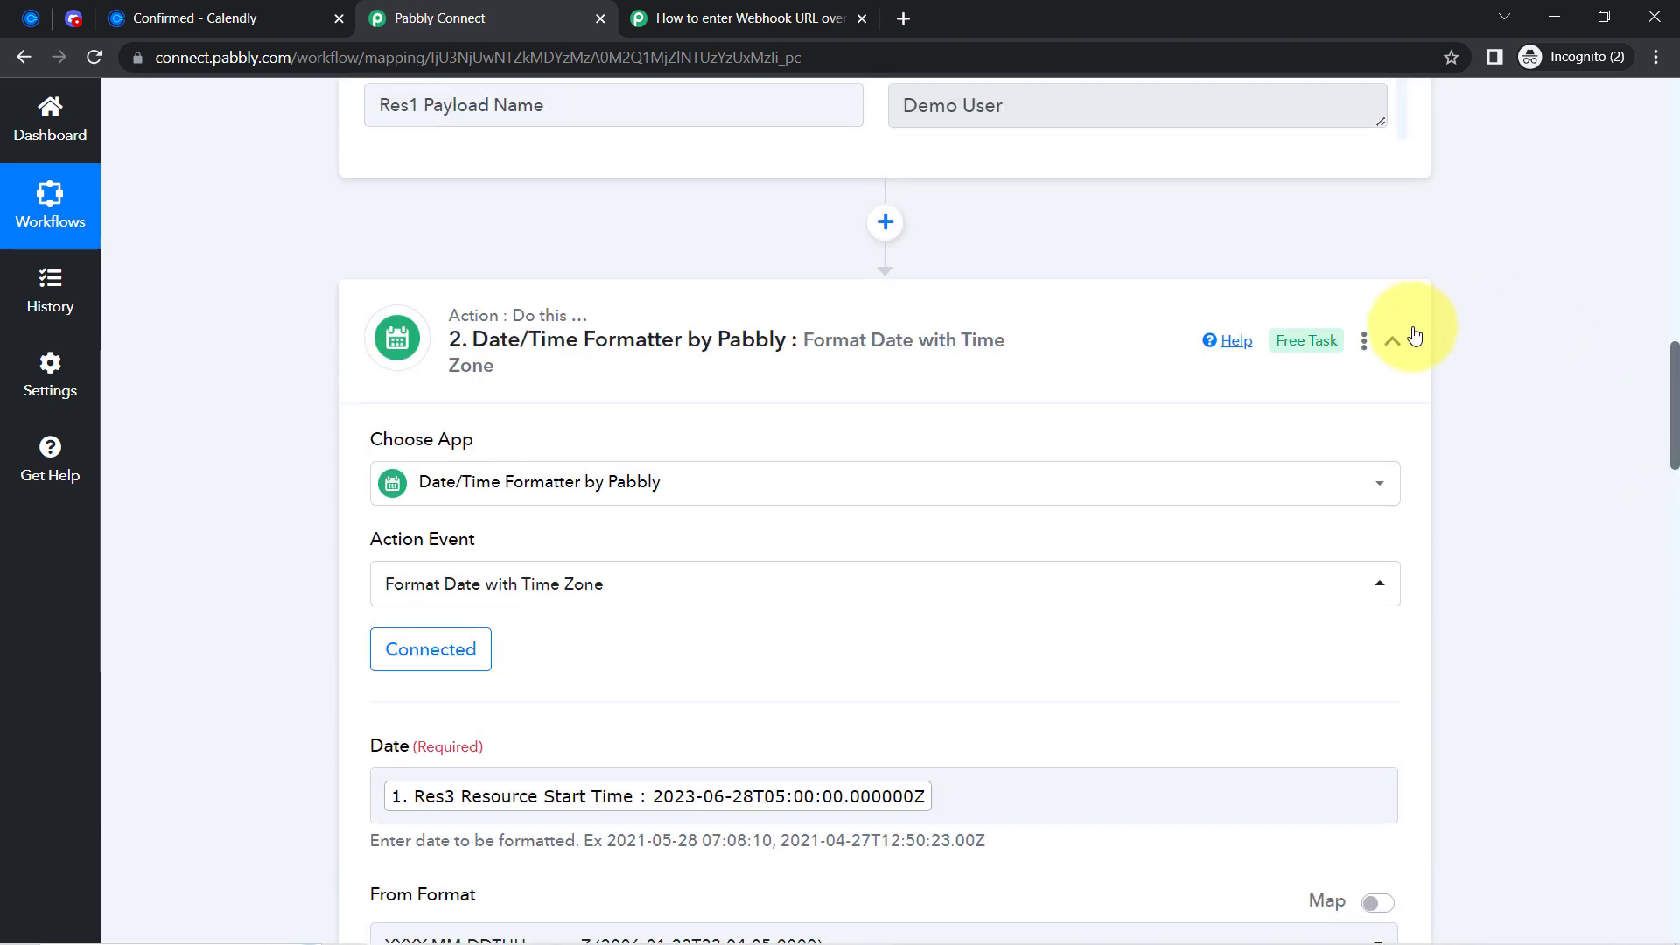
left_click(1363, 340)
left_click(1188, 390)
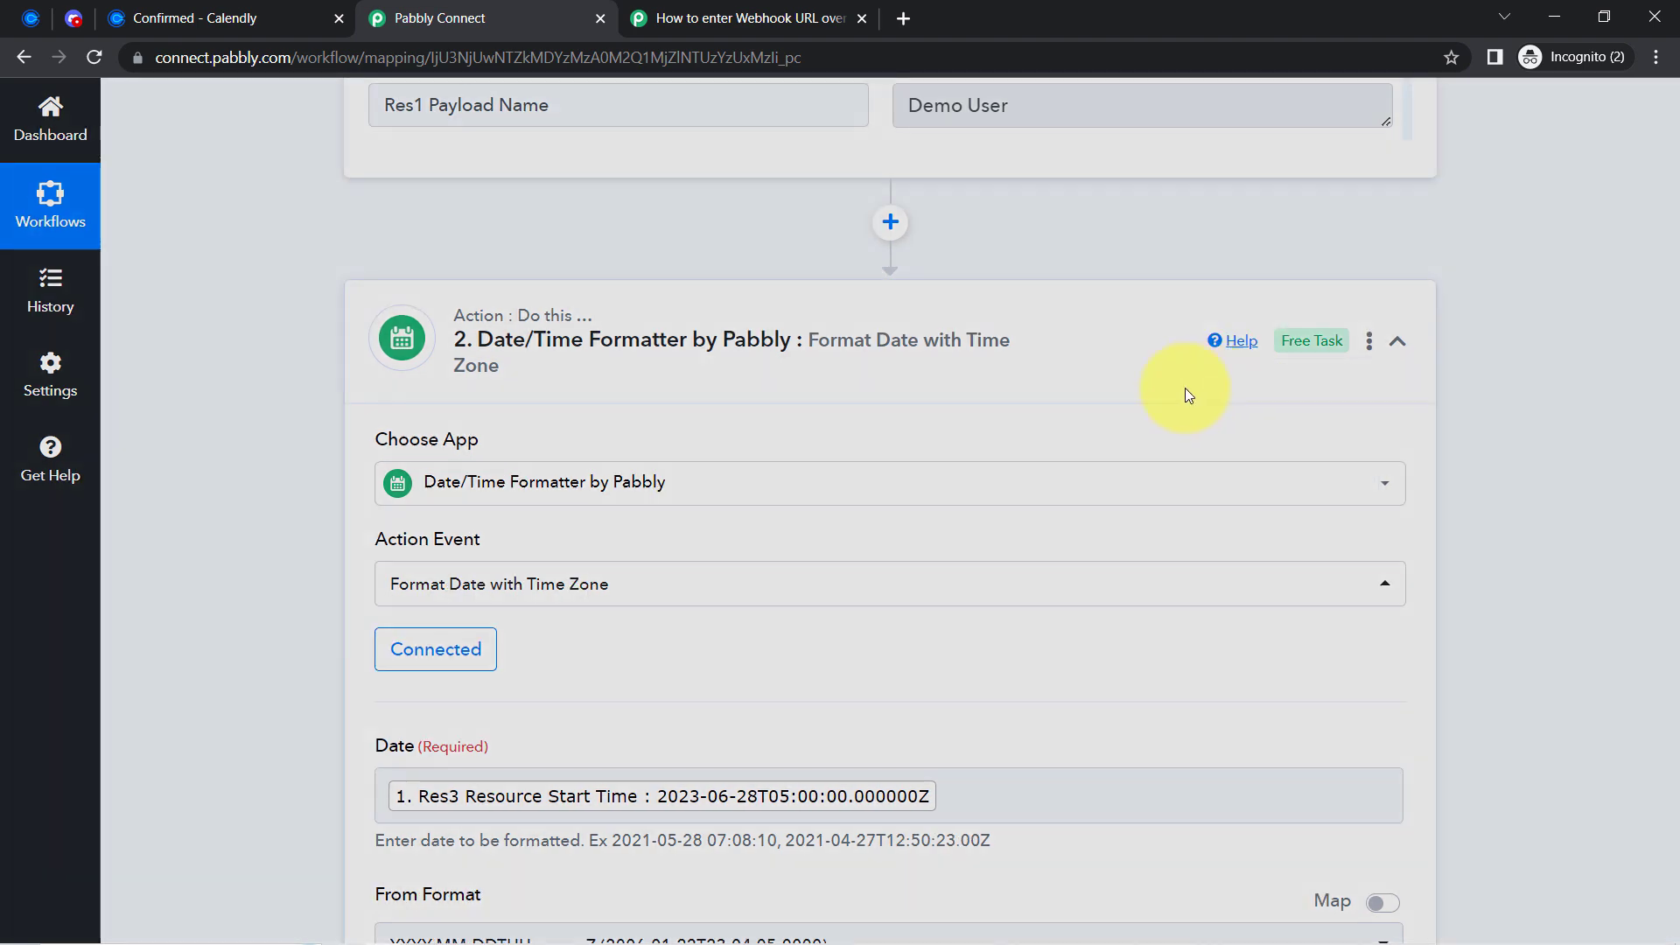
left_click_drag(836, 525, 1194, 533)
key("BackSpace")
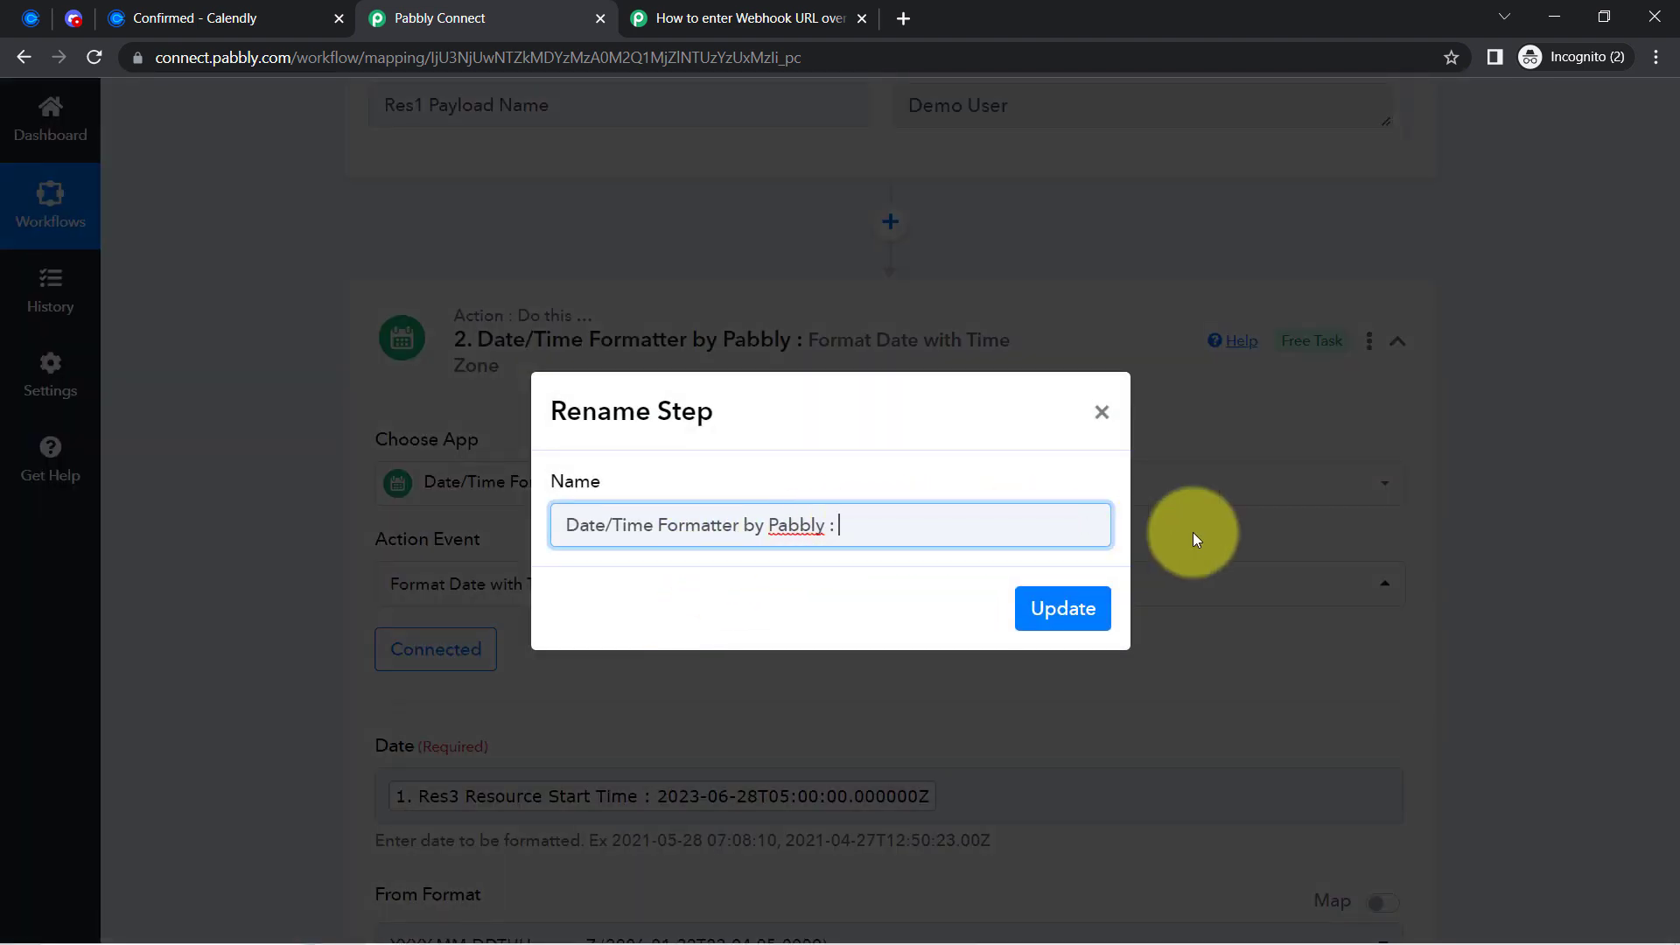
type("Start Time")
key("Return")
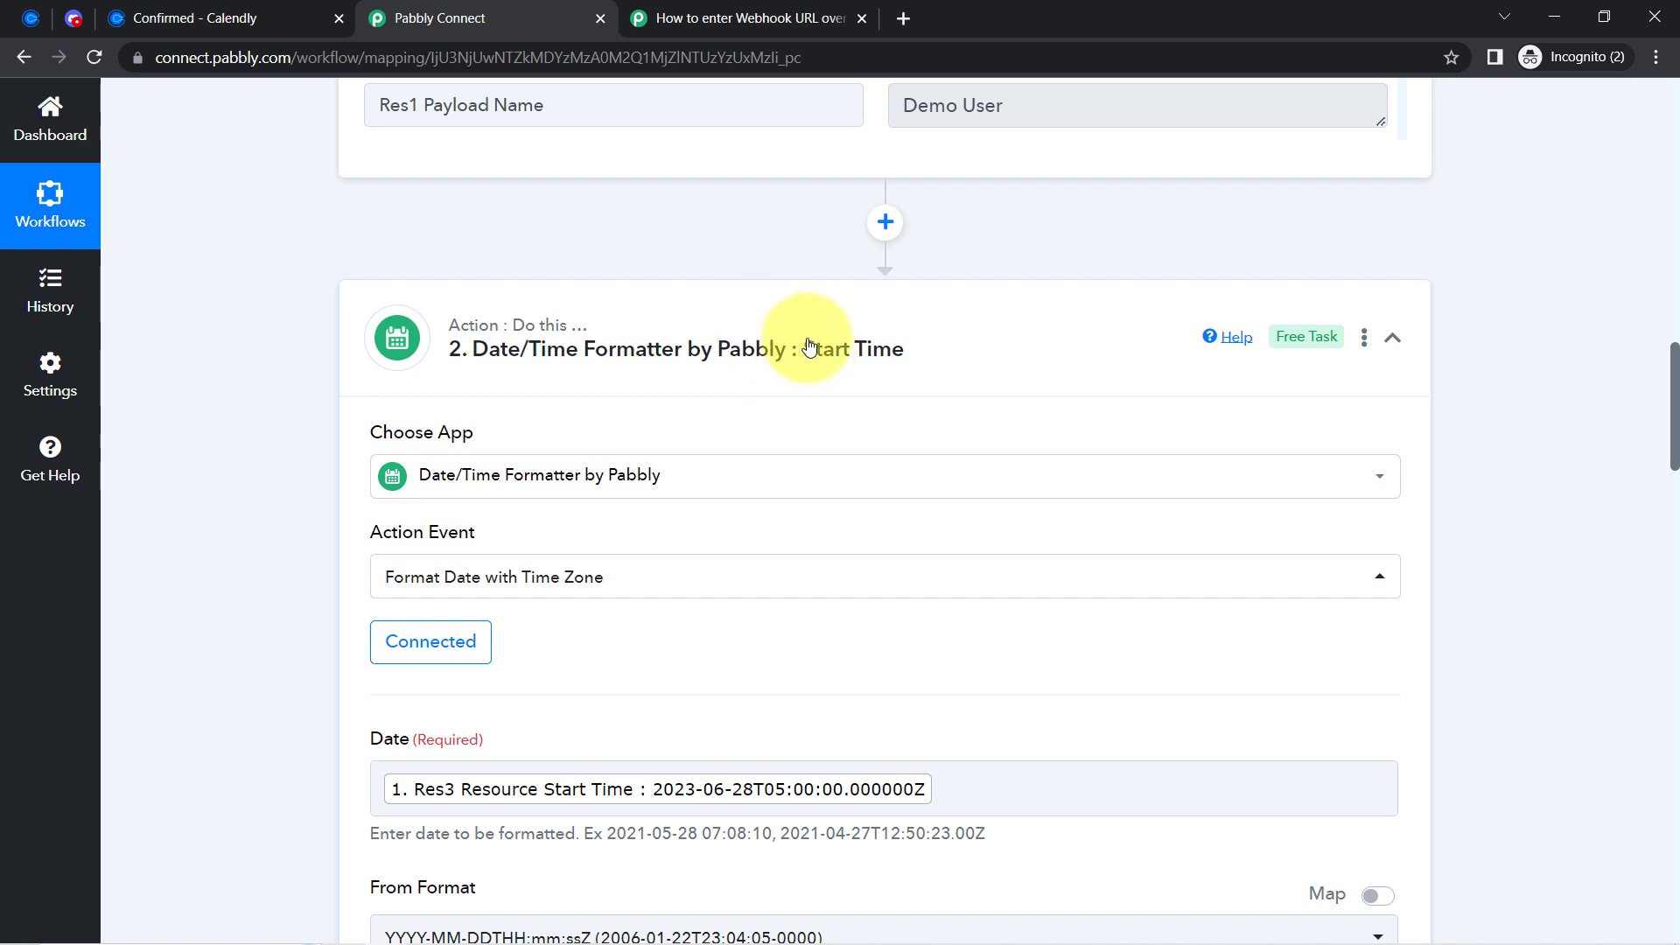
Copy the Start Time date formatter step for reuse in the workflow.
left_click(1364, 342)
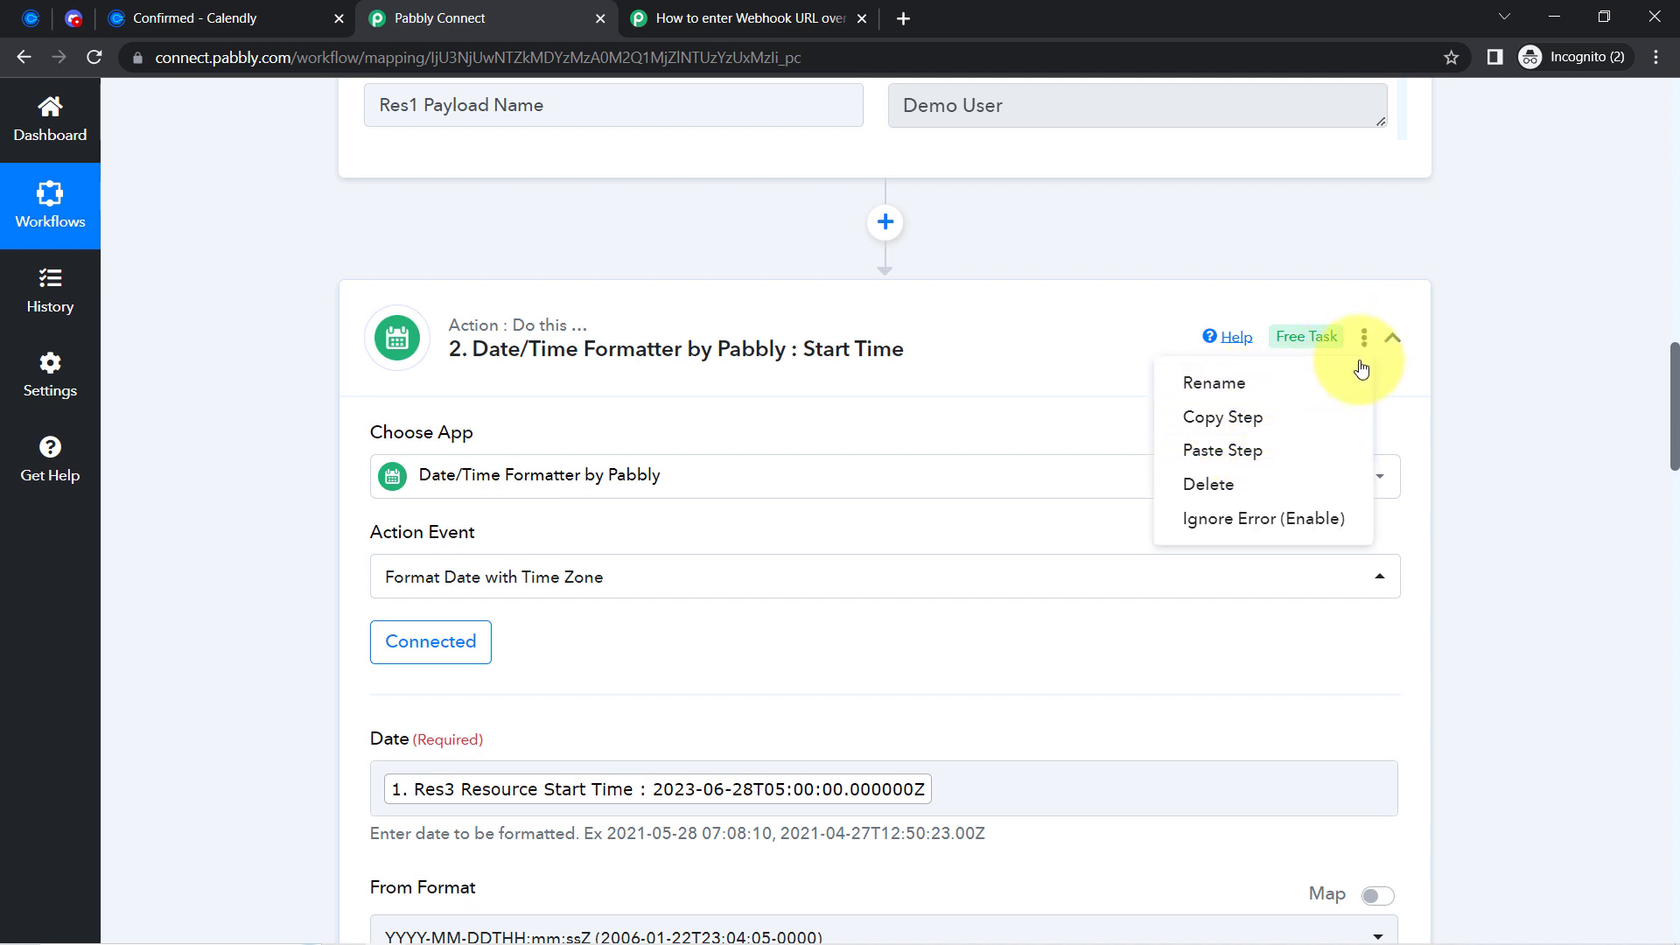
left_click(1206, 418)
left_click(1212, 423)
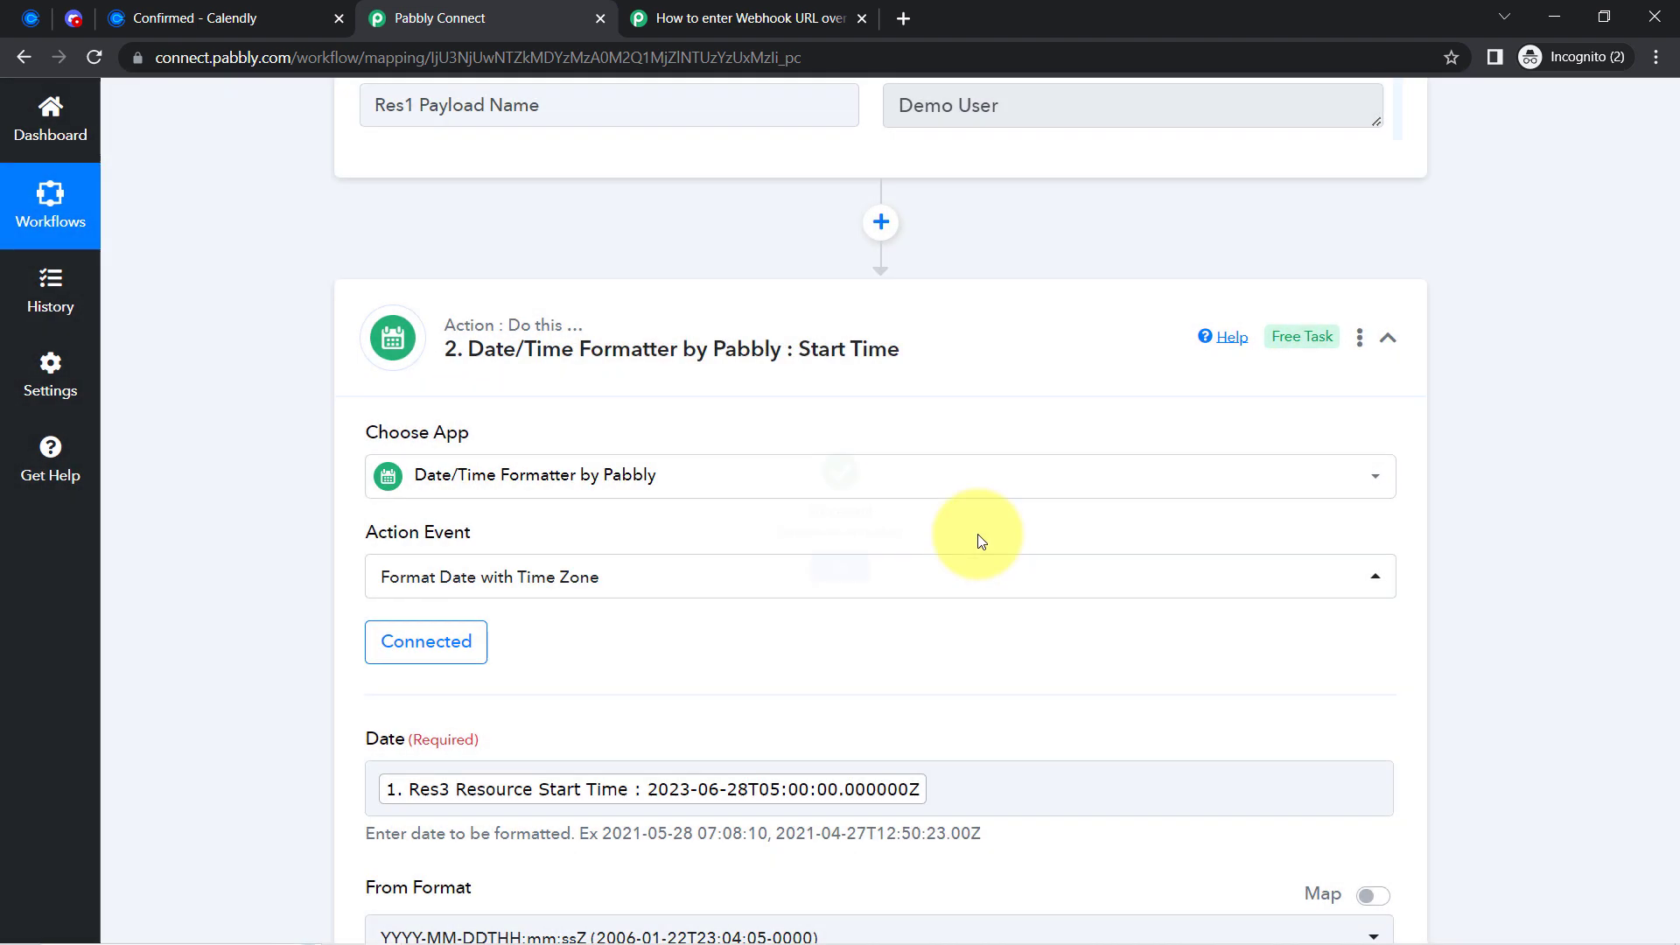
Paste the copied date formatter below the Start Time formatter and expand the pasted step.
left_click(1366, 338)
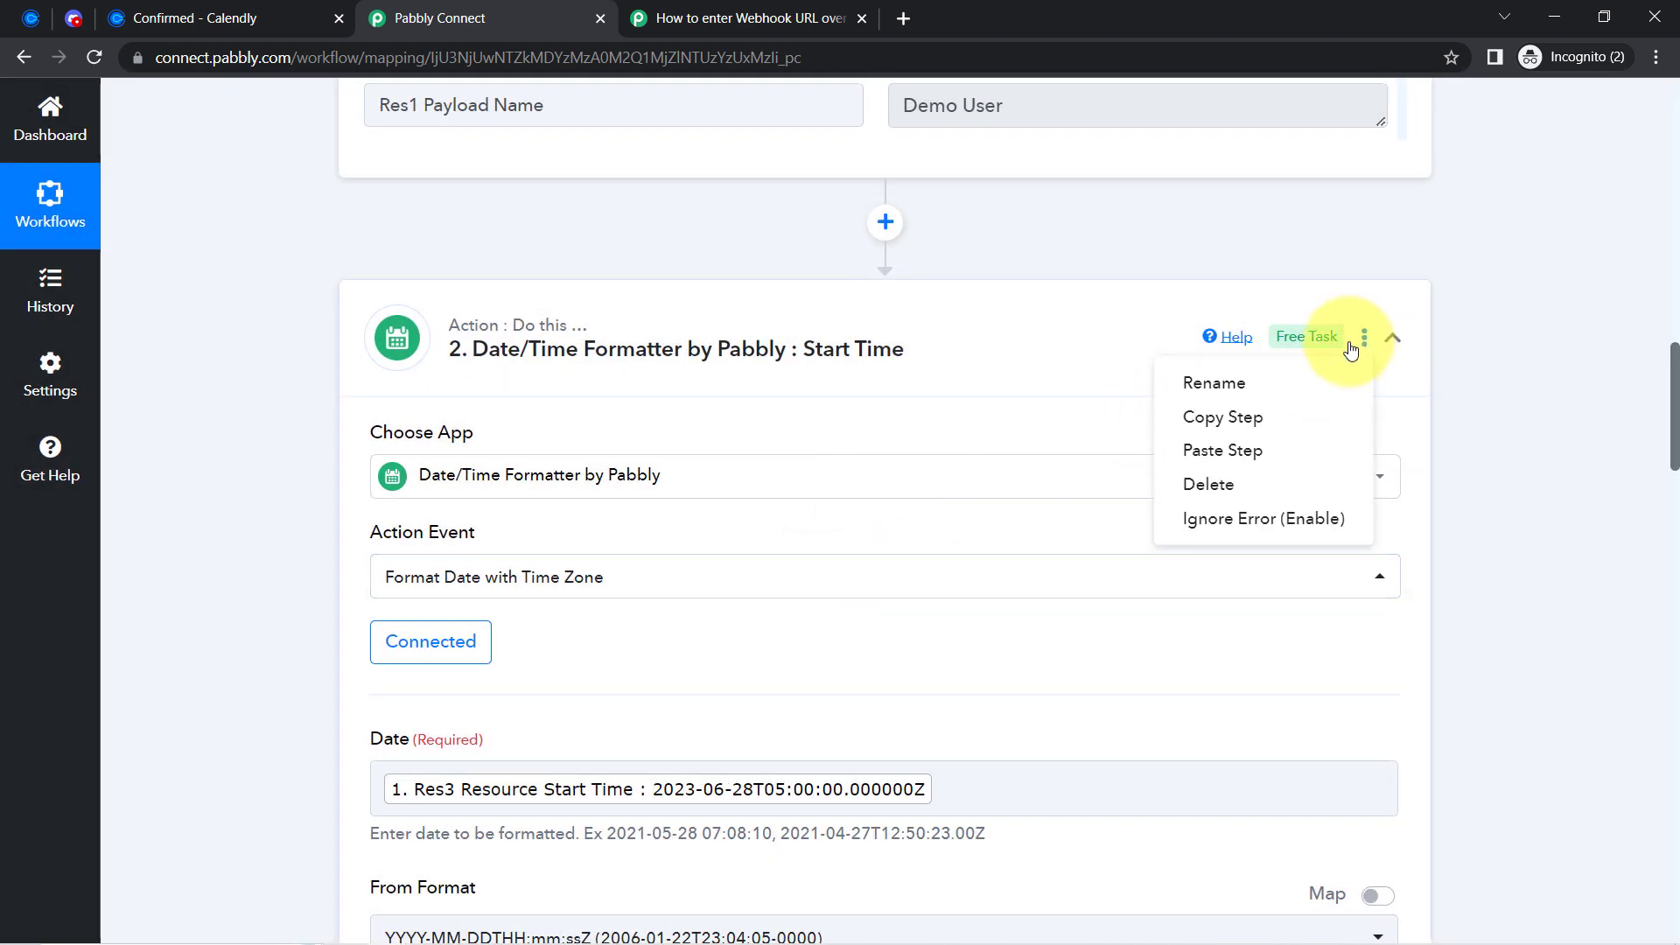
left_click(1220, 450)
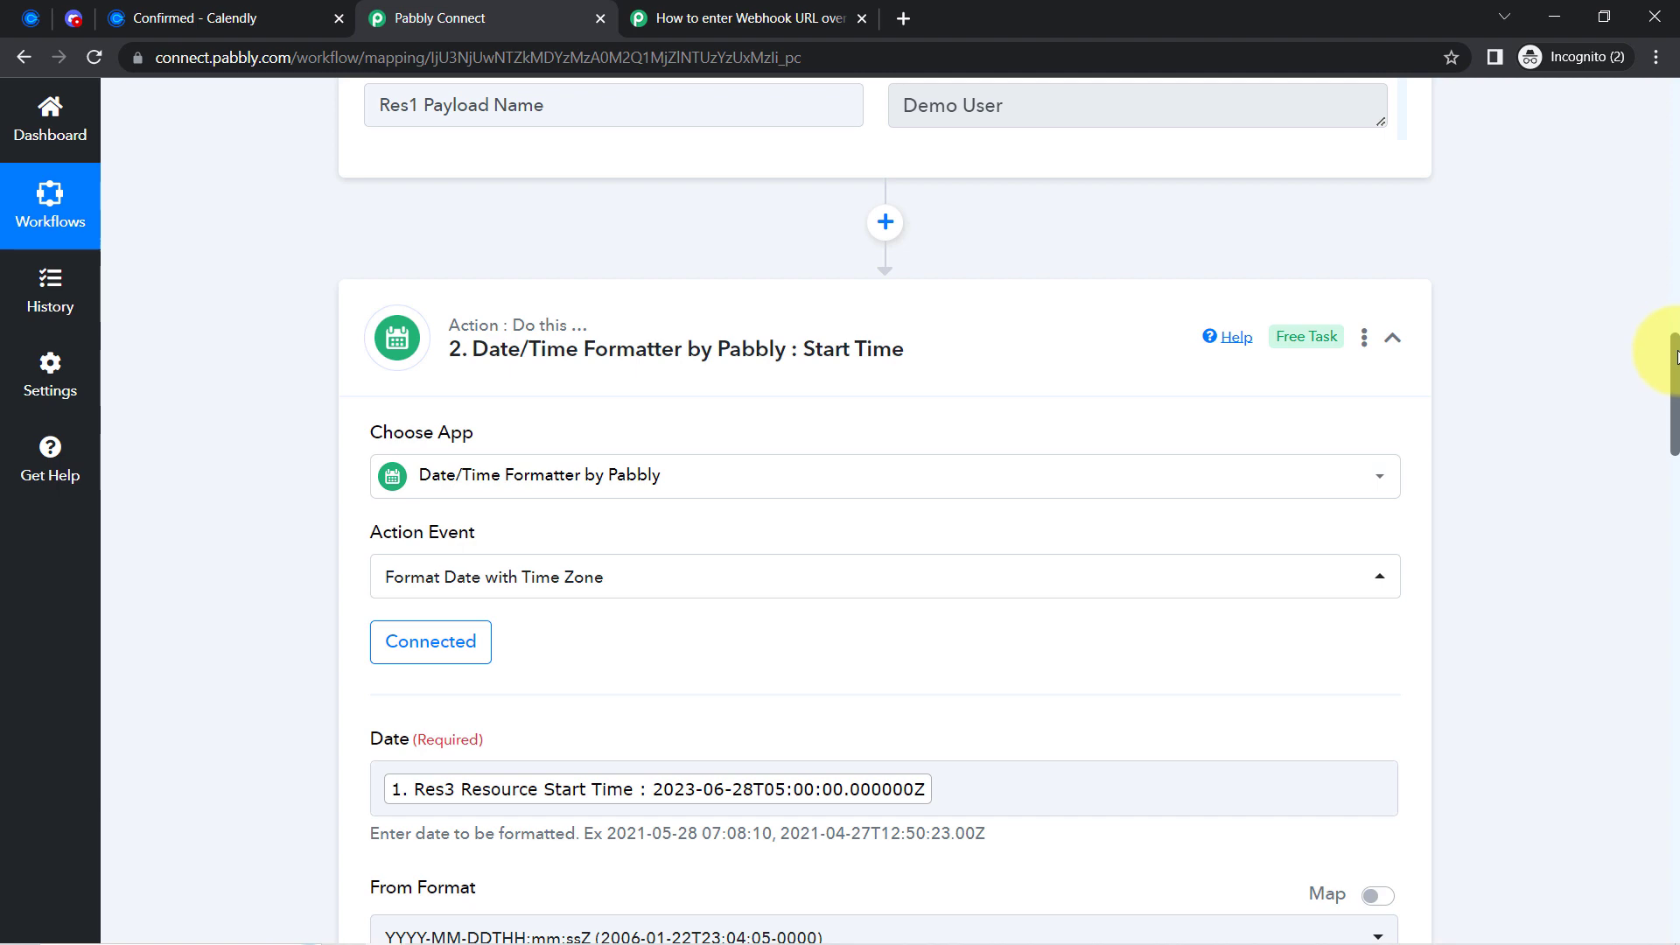
left_click_drag(1676, 355, 1662, 563)
scroll(1490, 499, "down", 2)
left_click(1110, 399)
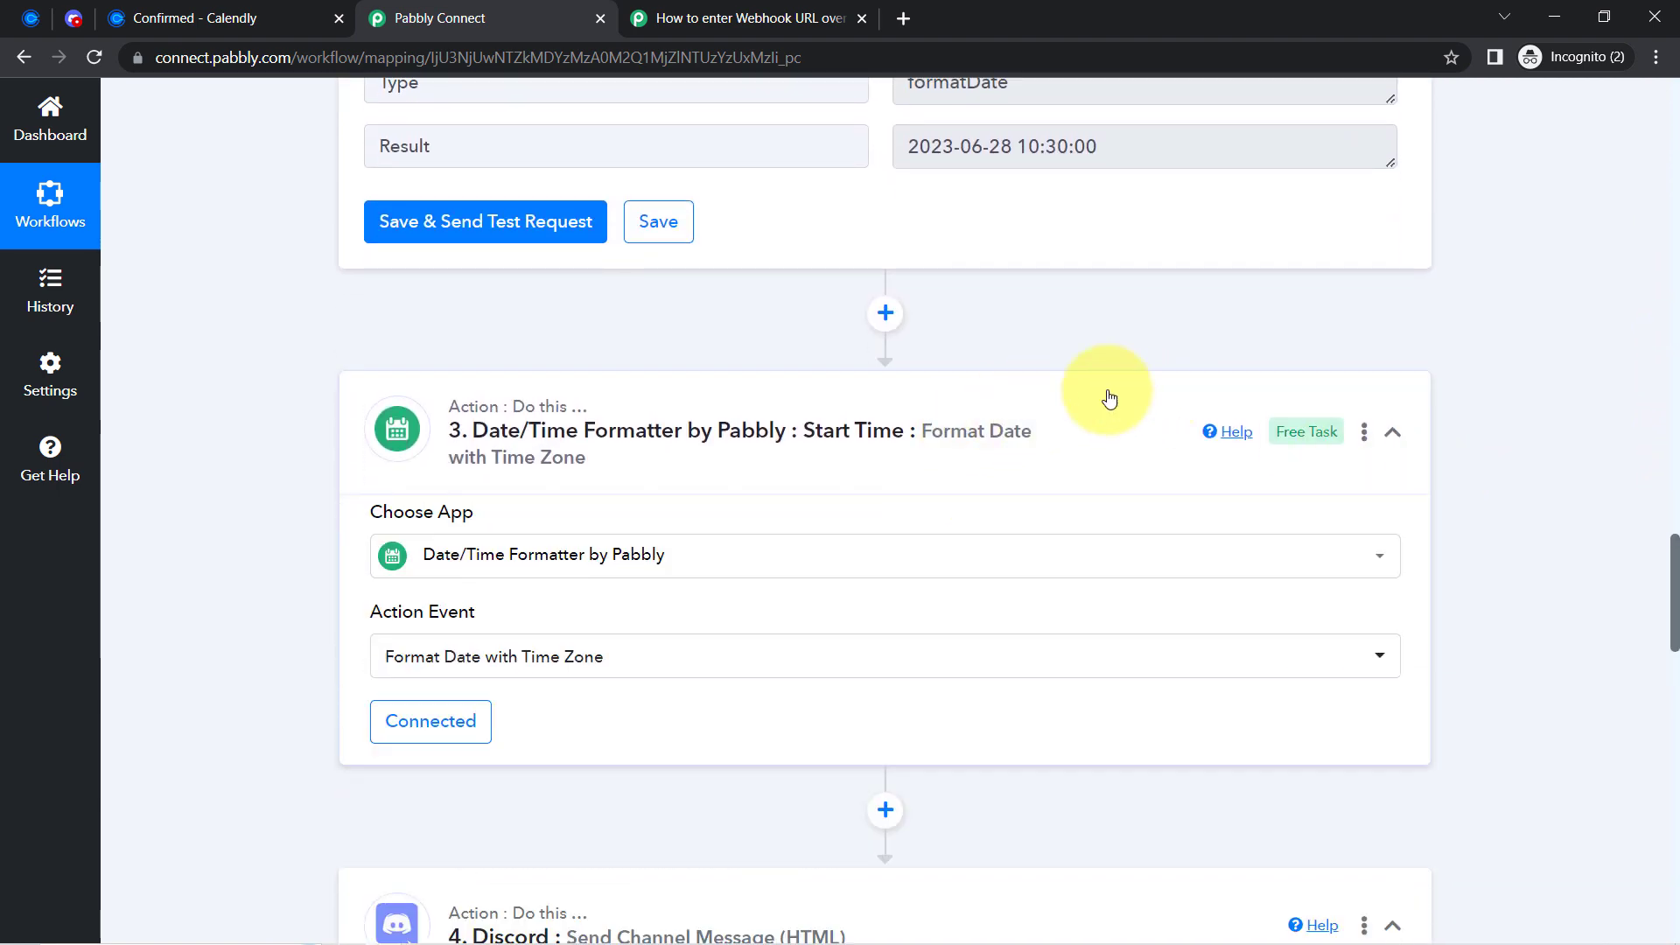
Rename the pasted formatter step to "Date/Time Formatter by Pabbly : End Time".
left_click(1364, 432)
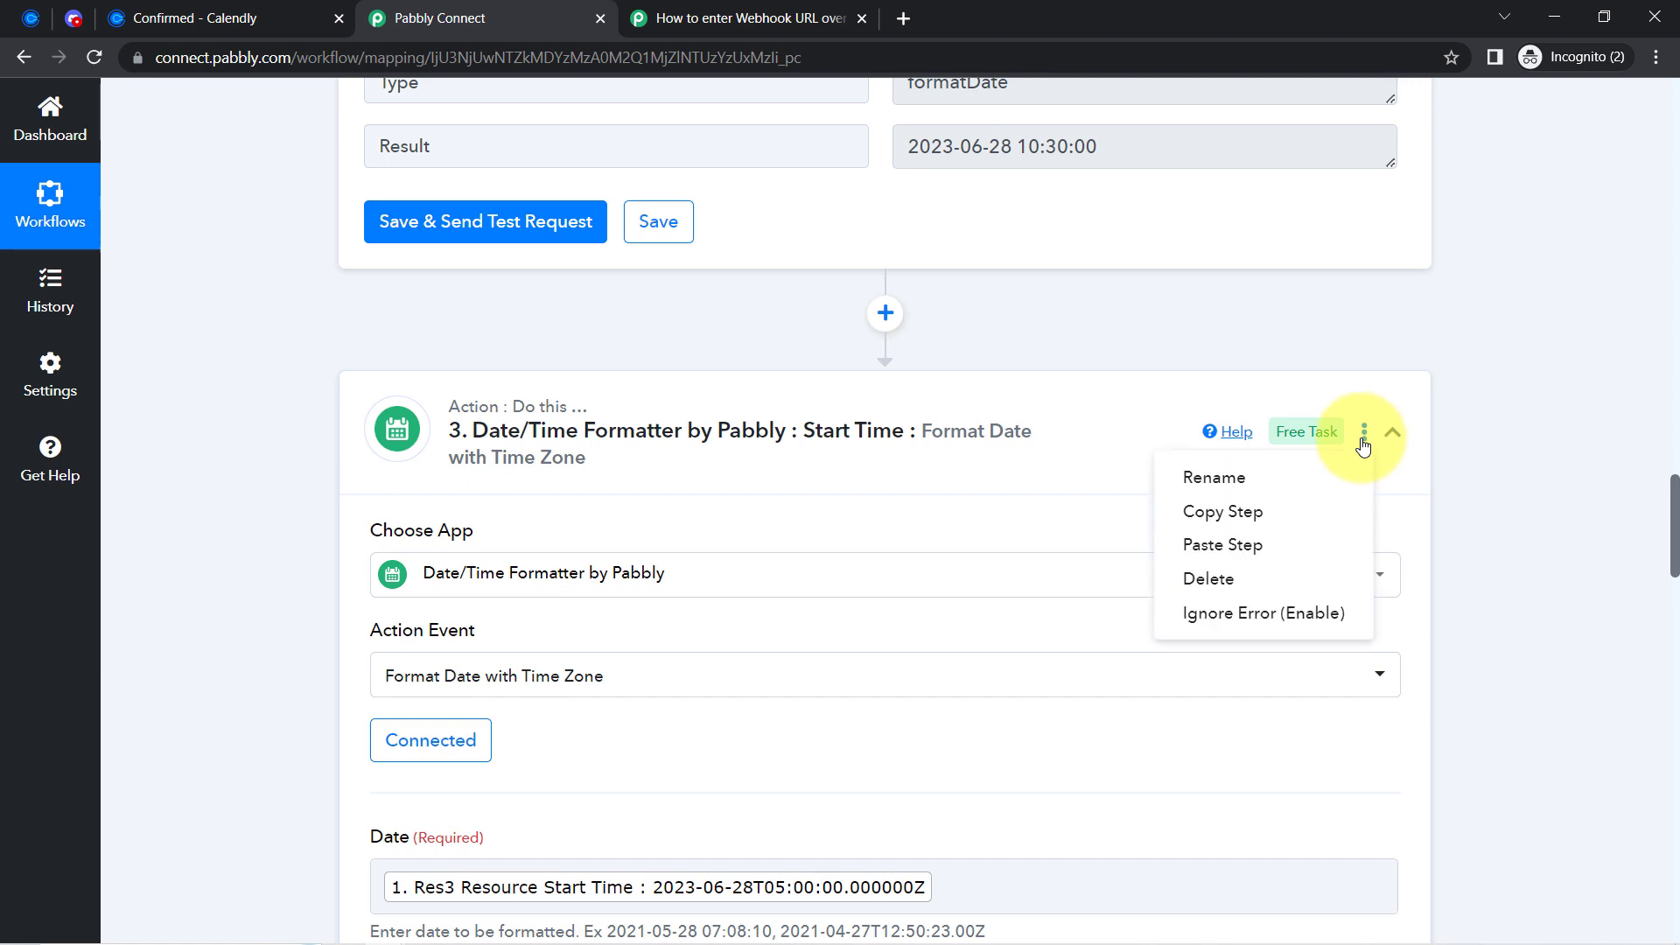
left_click(1232, 478)
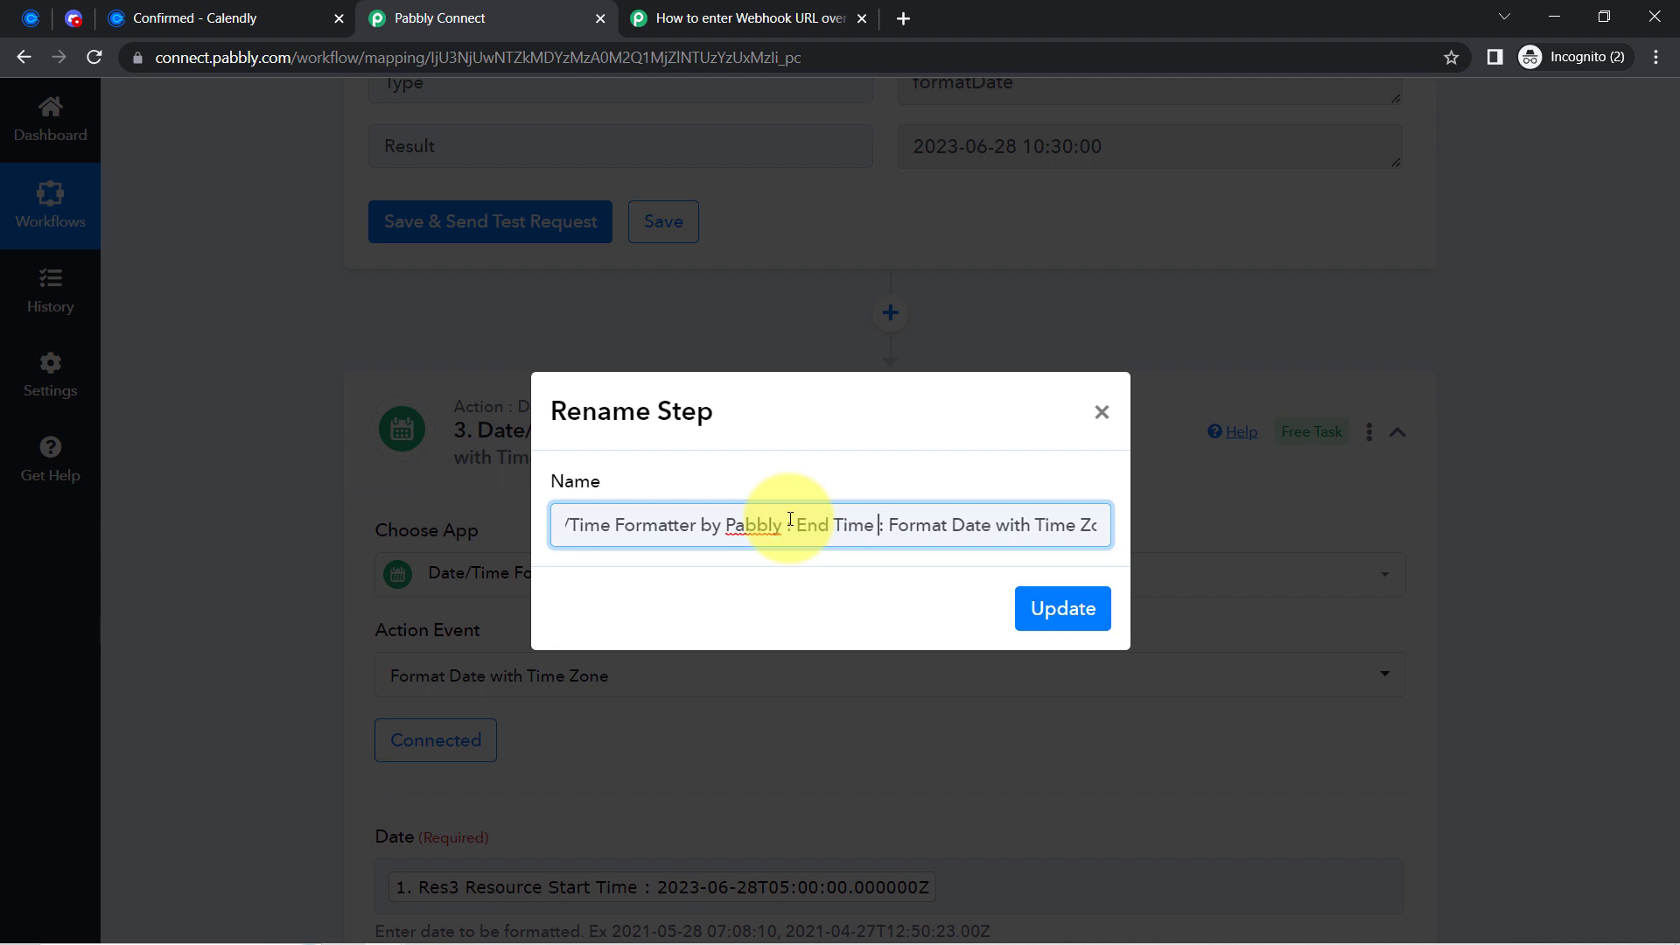
key("BackSpace")
key("BackSpace")
key("BackSpace")
key("BackSpace")
key("BackSpace")
key("BackSpace")
key("BackSpace")
key("BackSpace")
key("BackSpace")
key("BackSpace")
key("BackSpace")
key("BackSpace")
key("BackSpace")
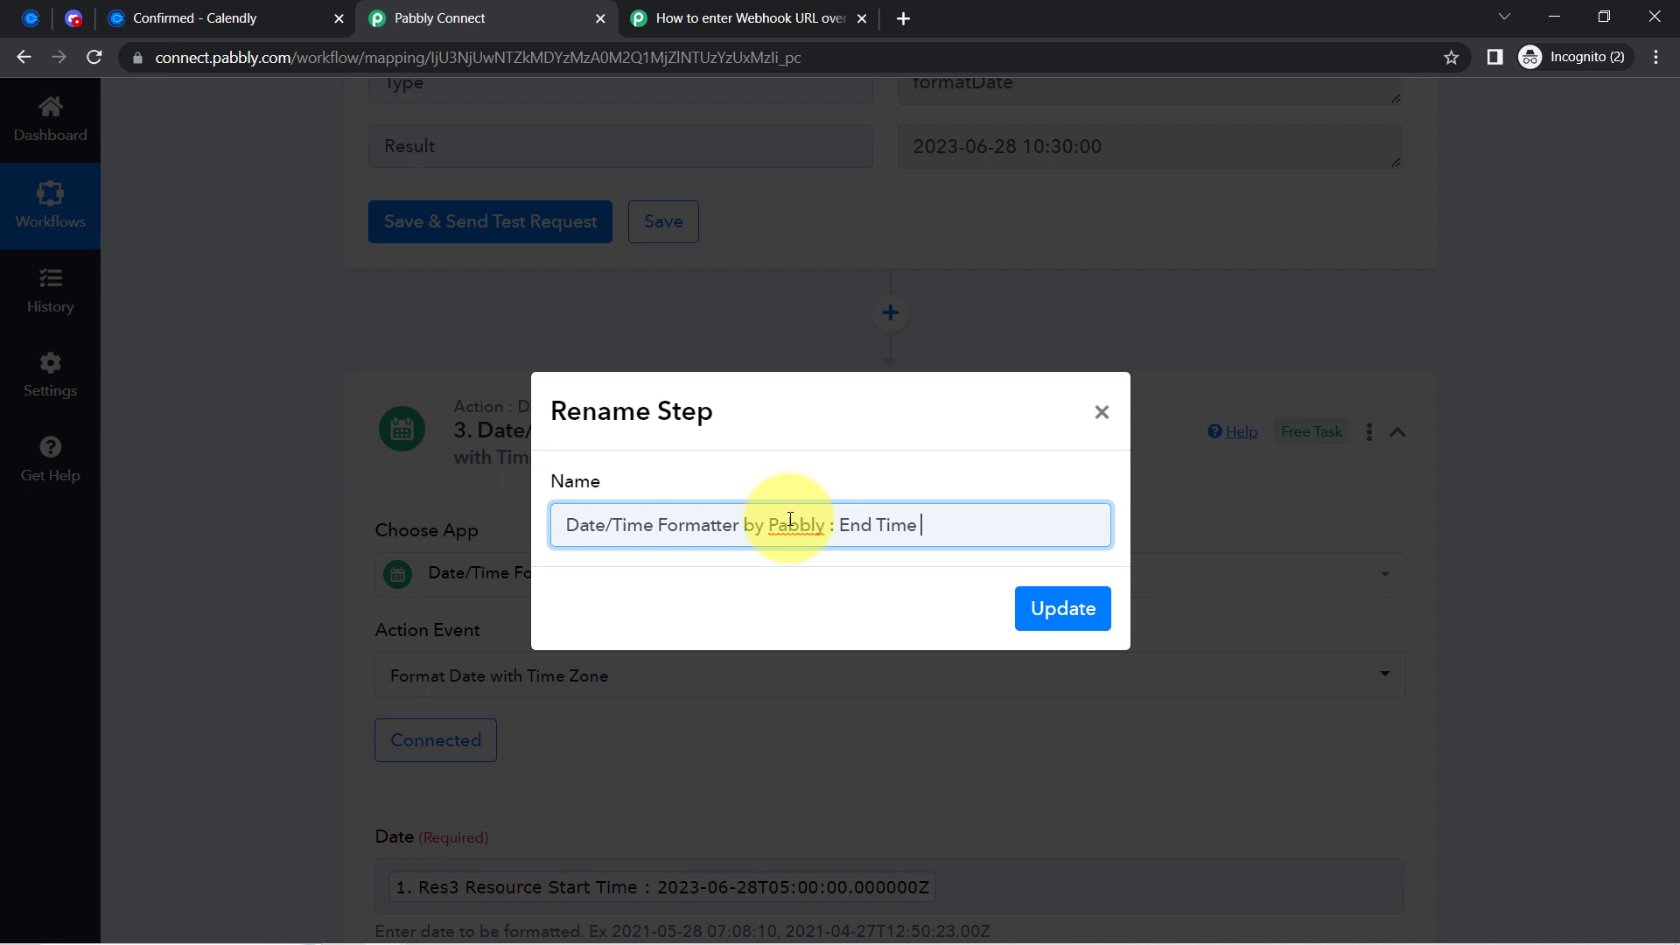
key("Return")
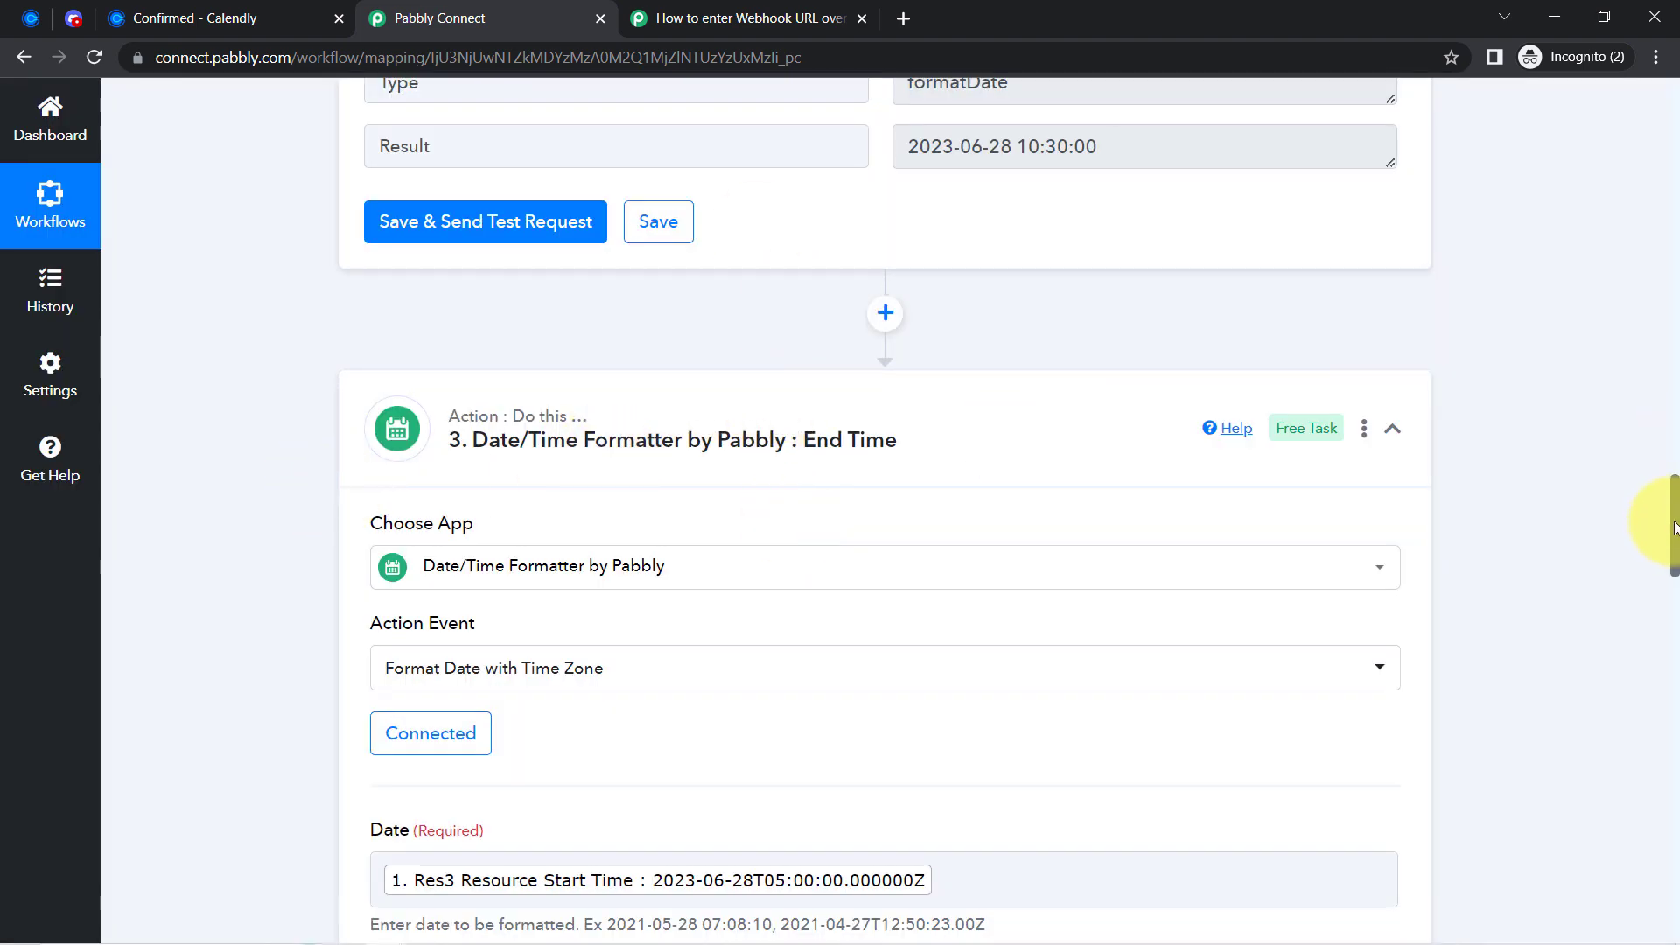
Replace the mapped Date in the End Time formatter with Calendly's Res3 Resource End Time.
scroll(1674, 526, "down", 5)
left_click(937, 484)
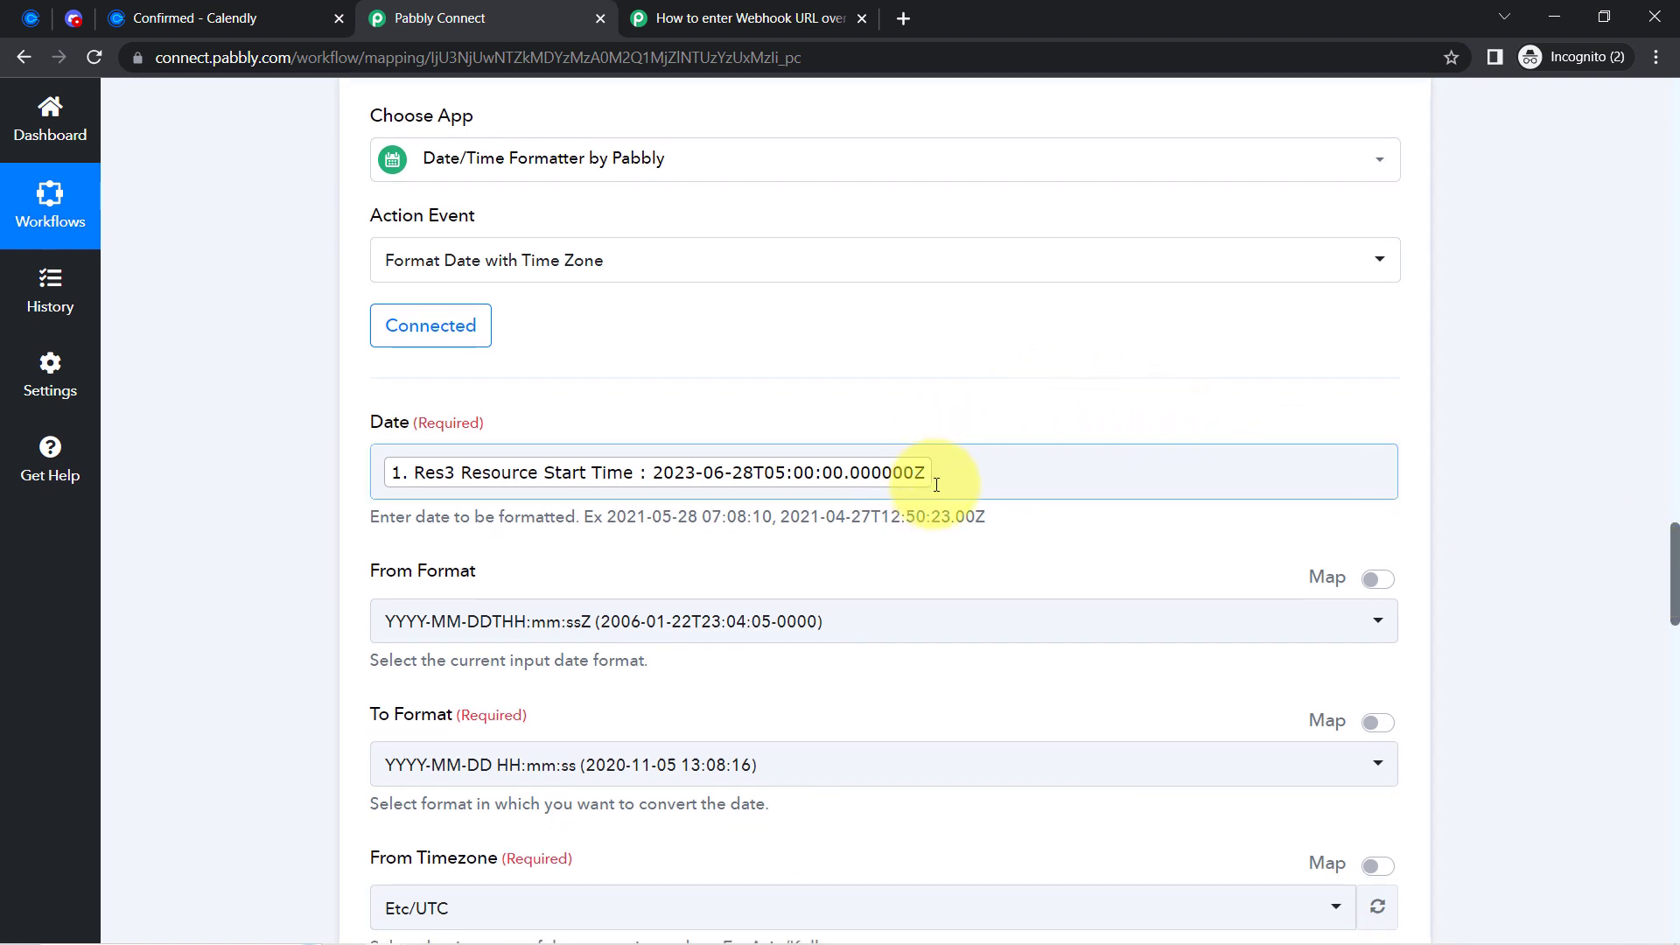
left_click(952, 478)
key("BackSpace")
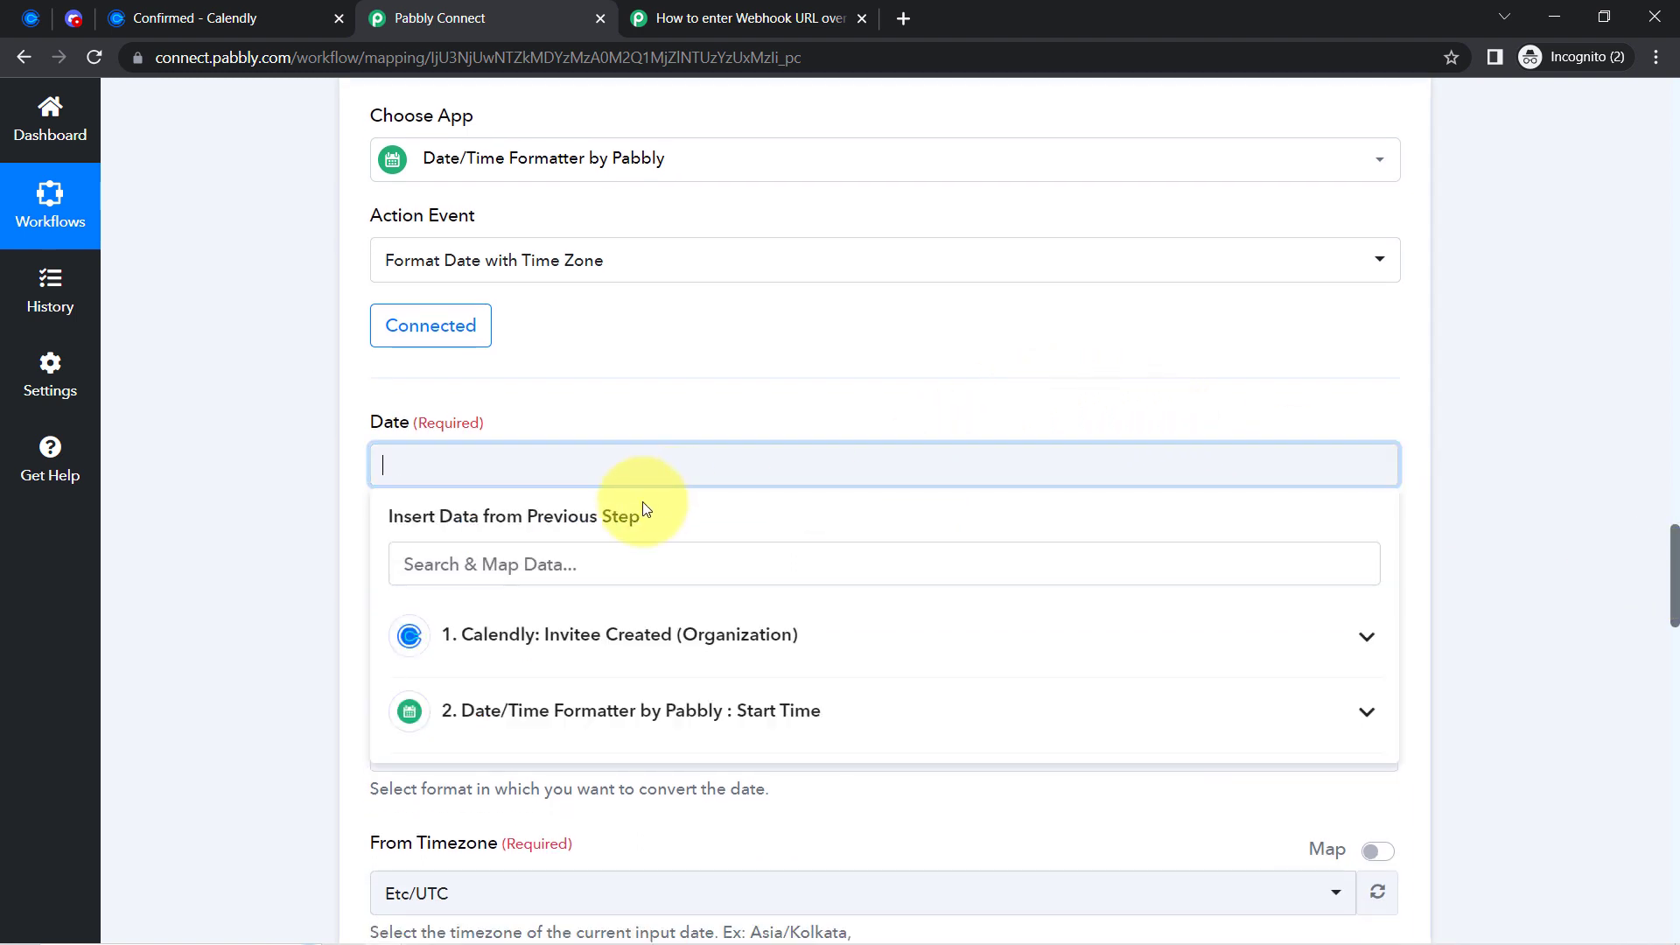
left_click(554, 553)
type("end")
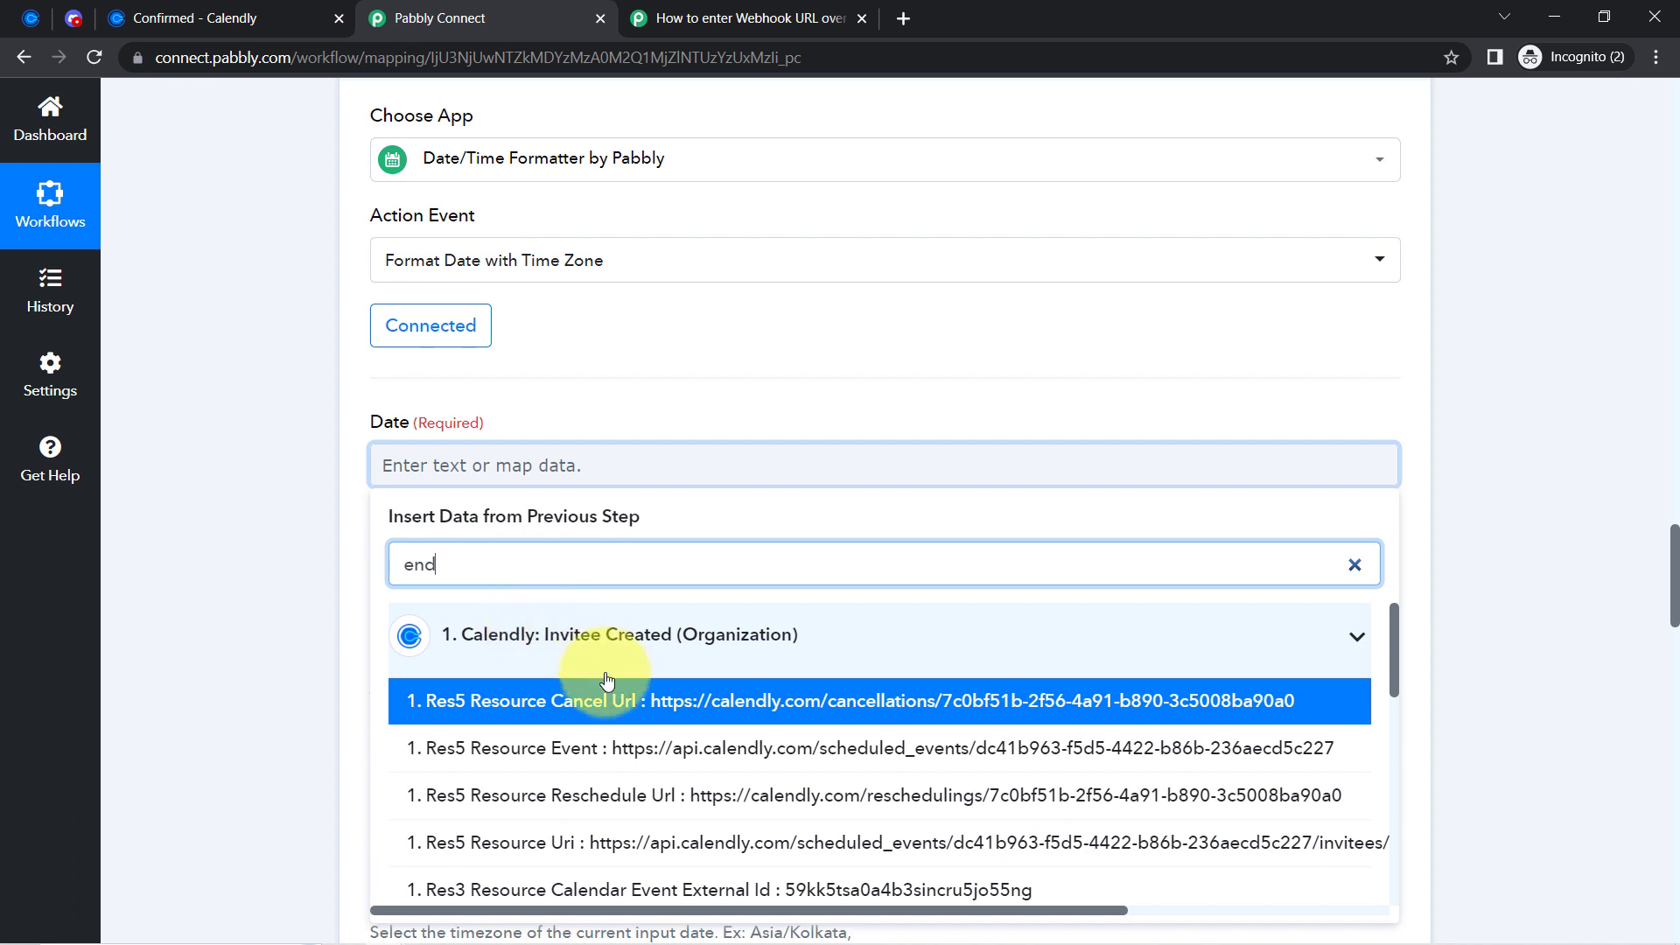
type(" t")
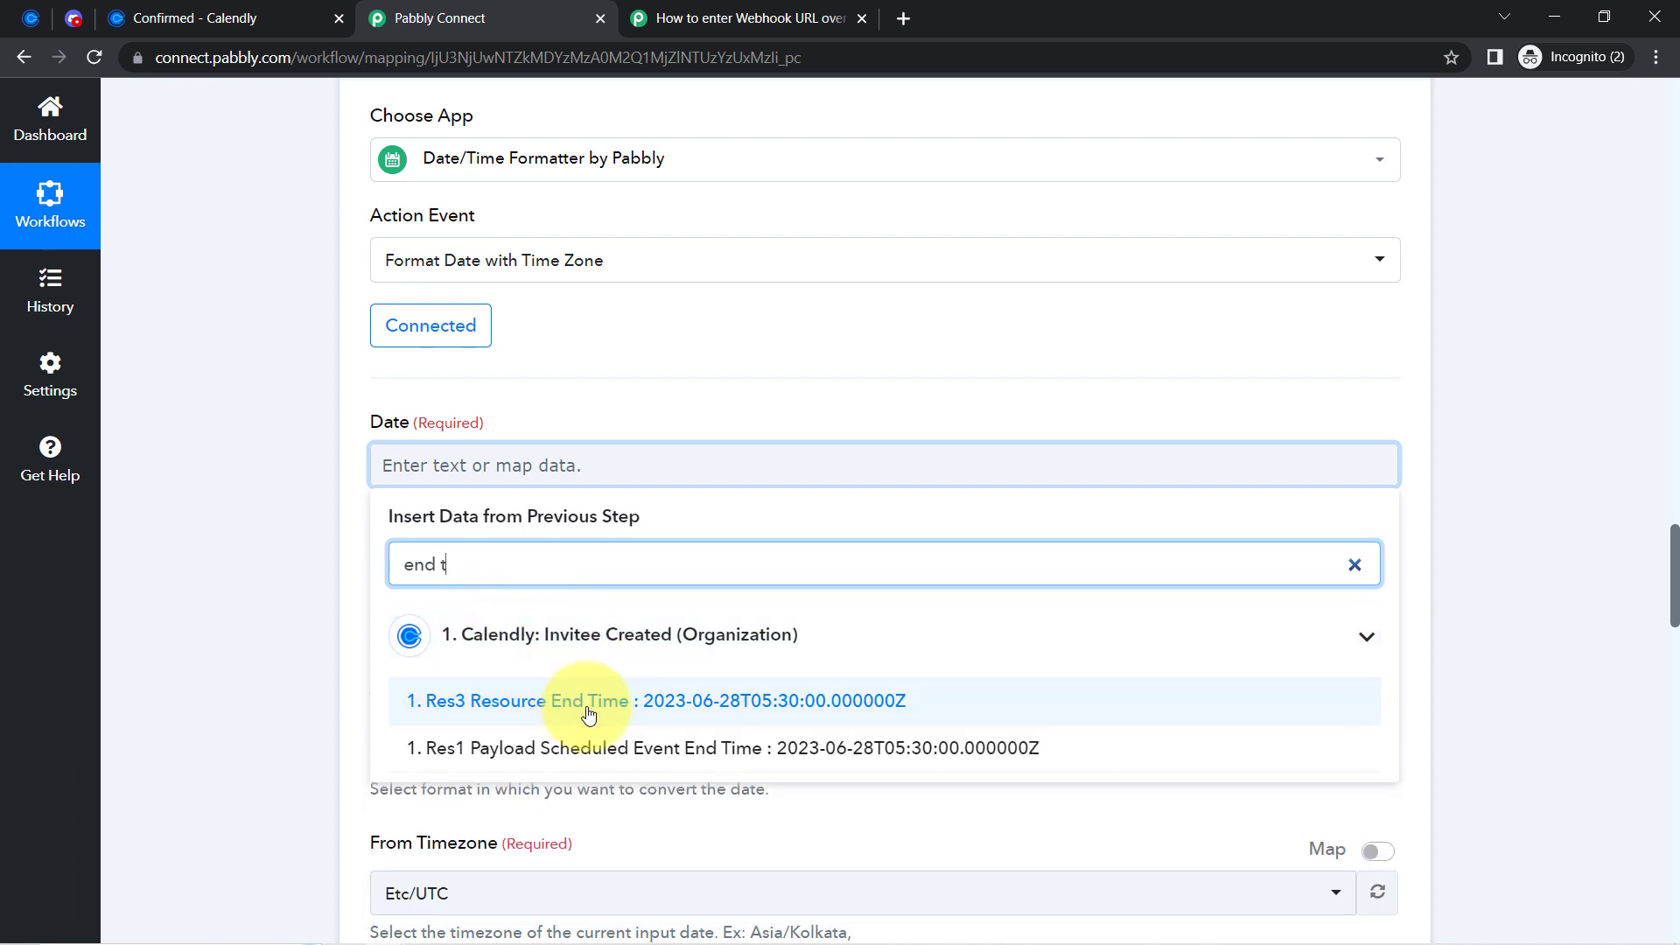
left_click(690, 710)
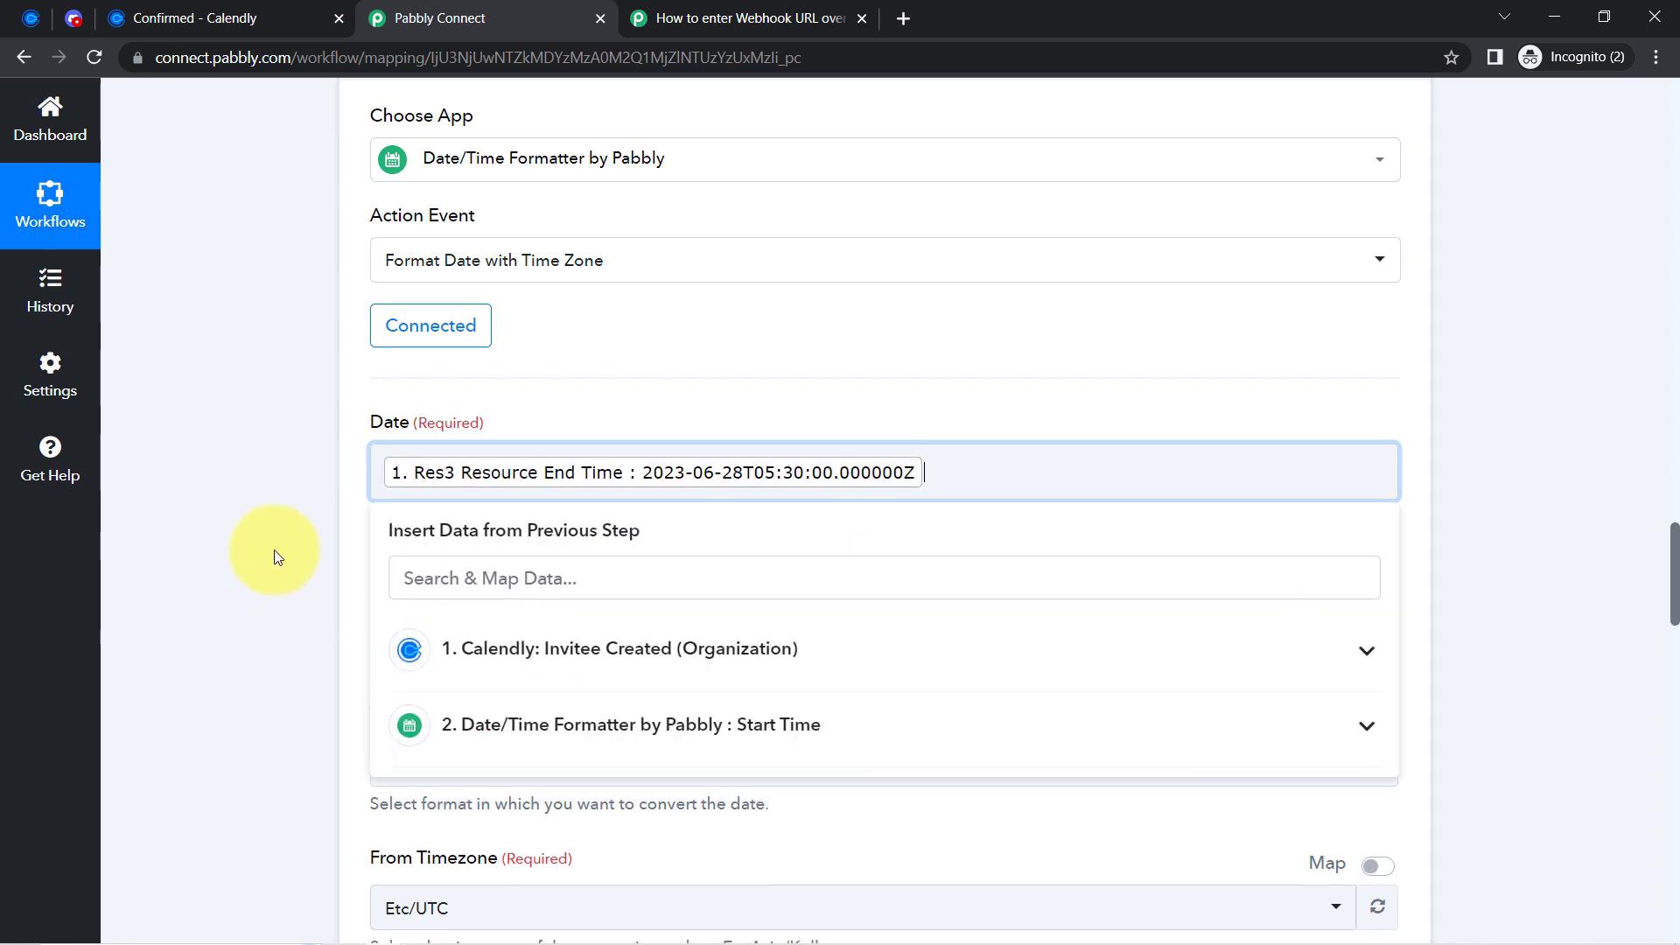
left_click(282, 560)
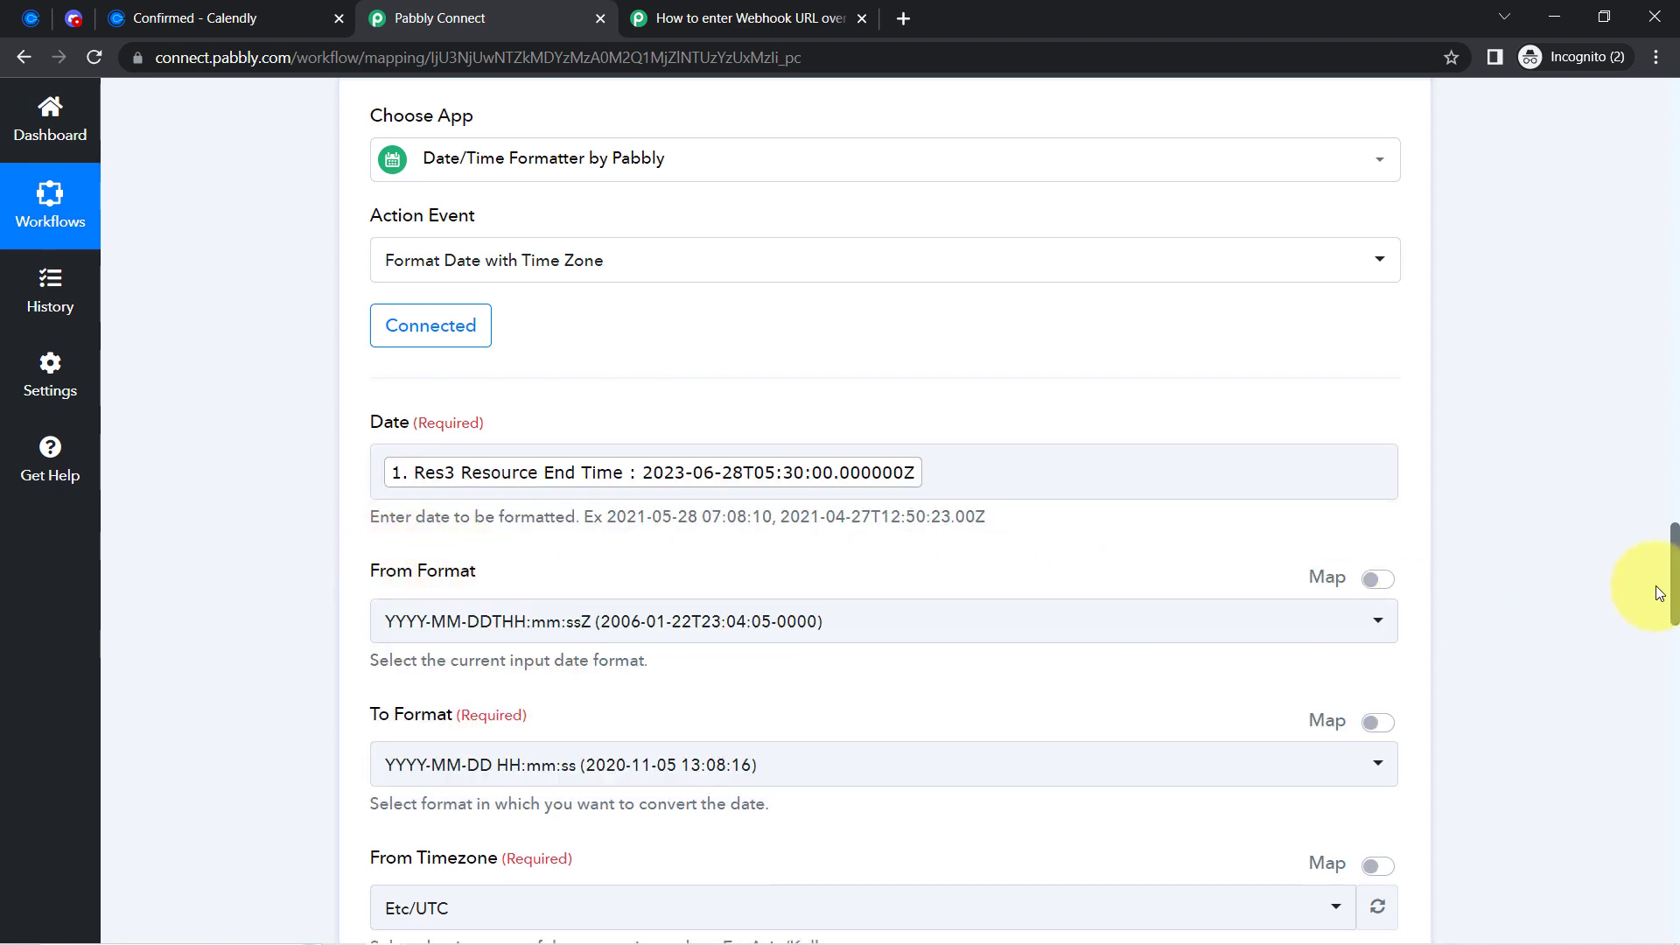
Save the End Time formatter step and send a test request.
left_click_drag(1670, 579, 1670, 626)
scroll(1654, 627, "down", 1)
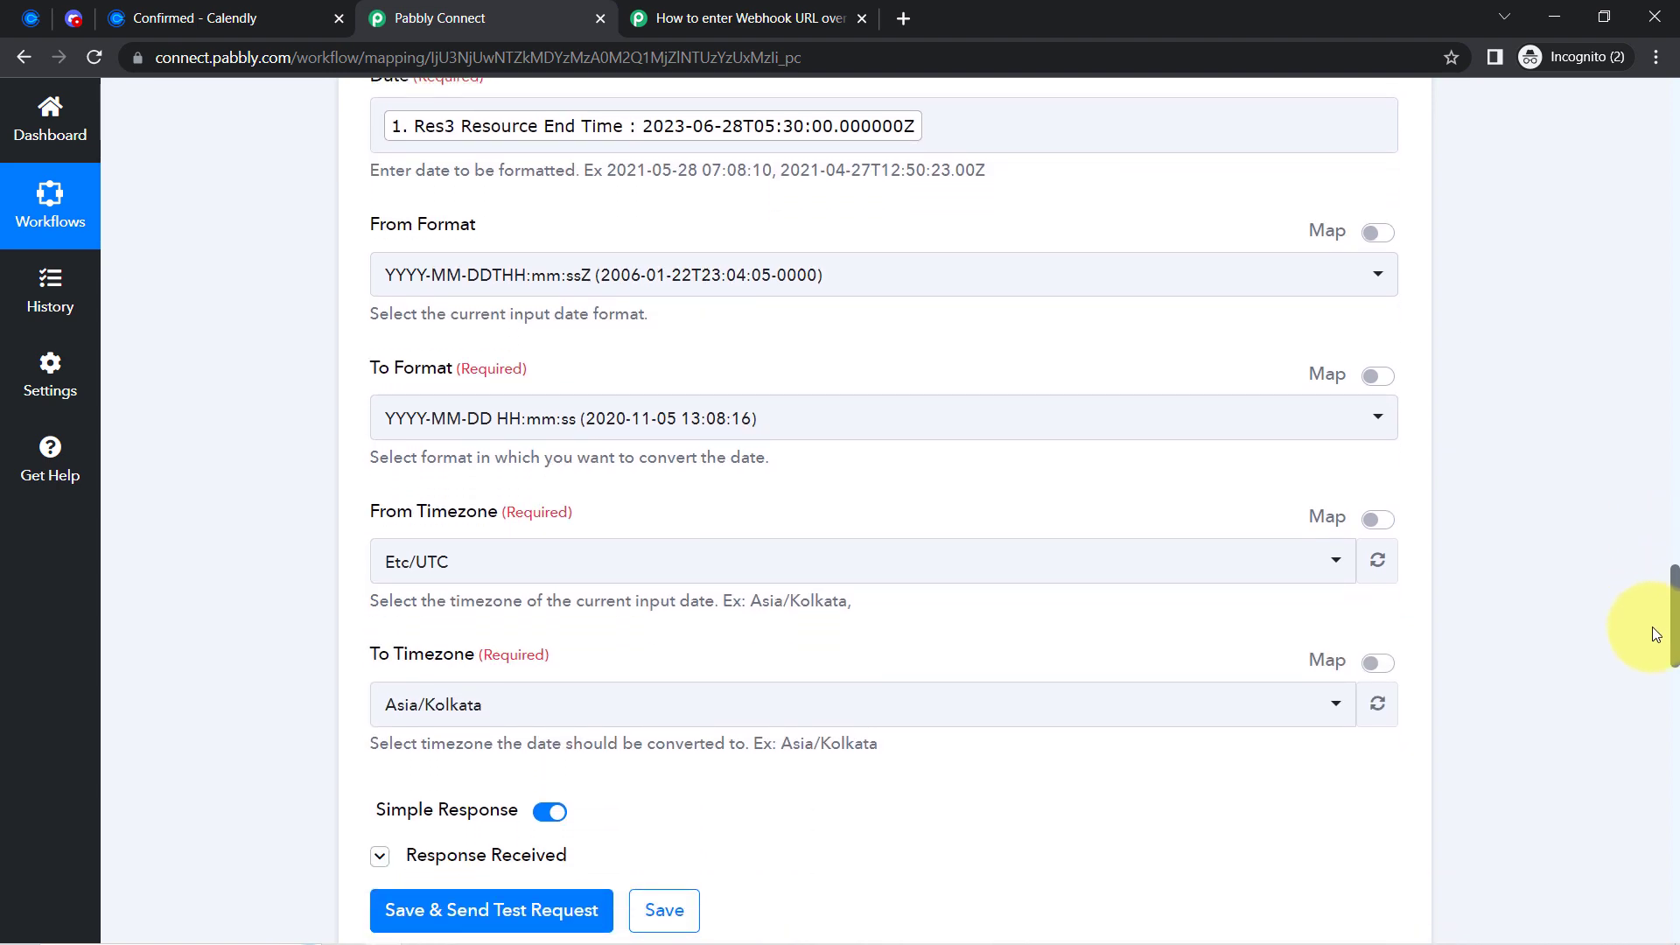
scroll(1652, 639, "down", 5)
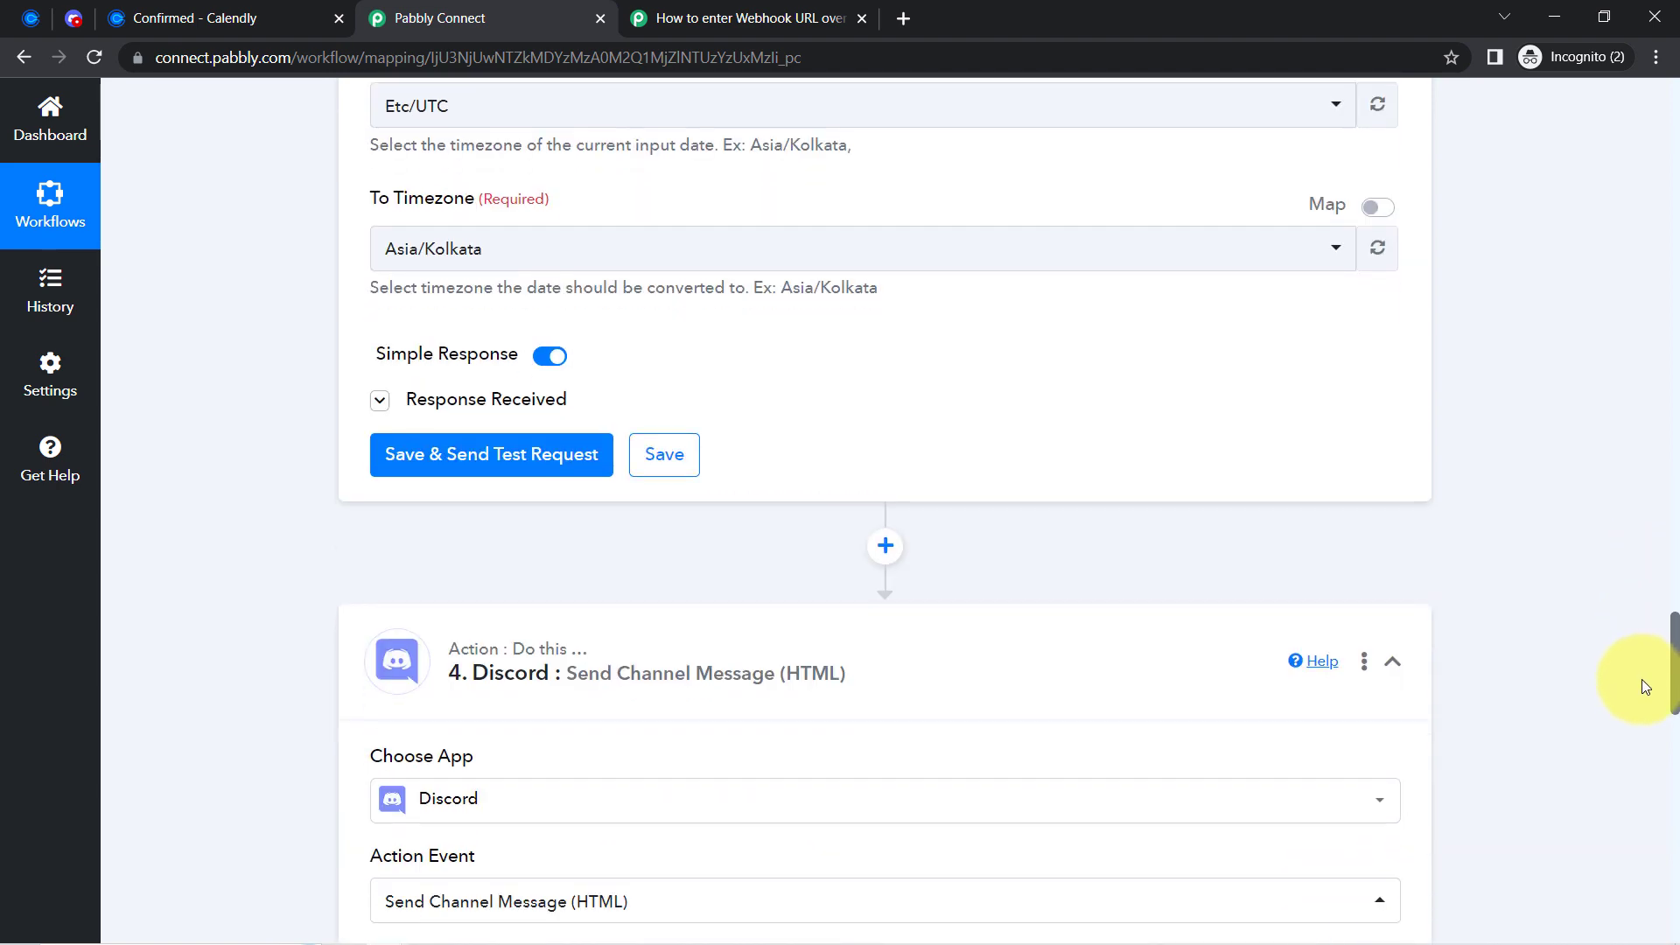
left_click(393, 418)
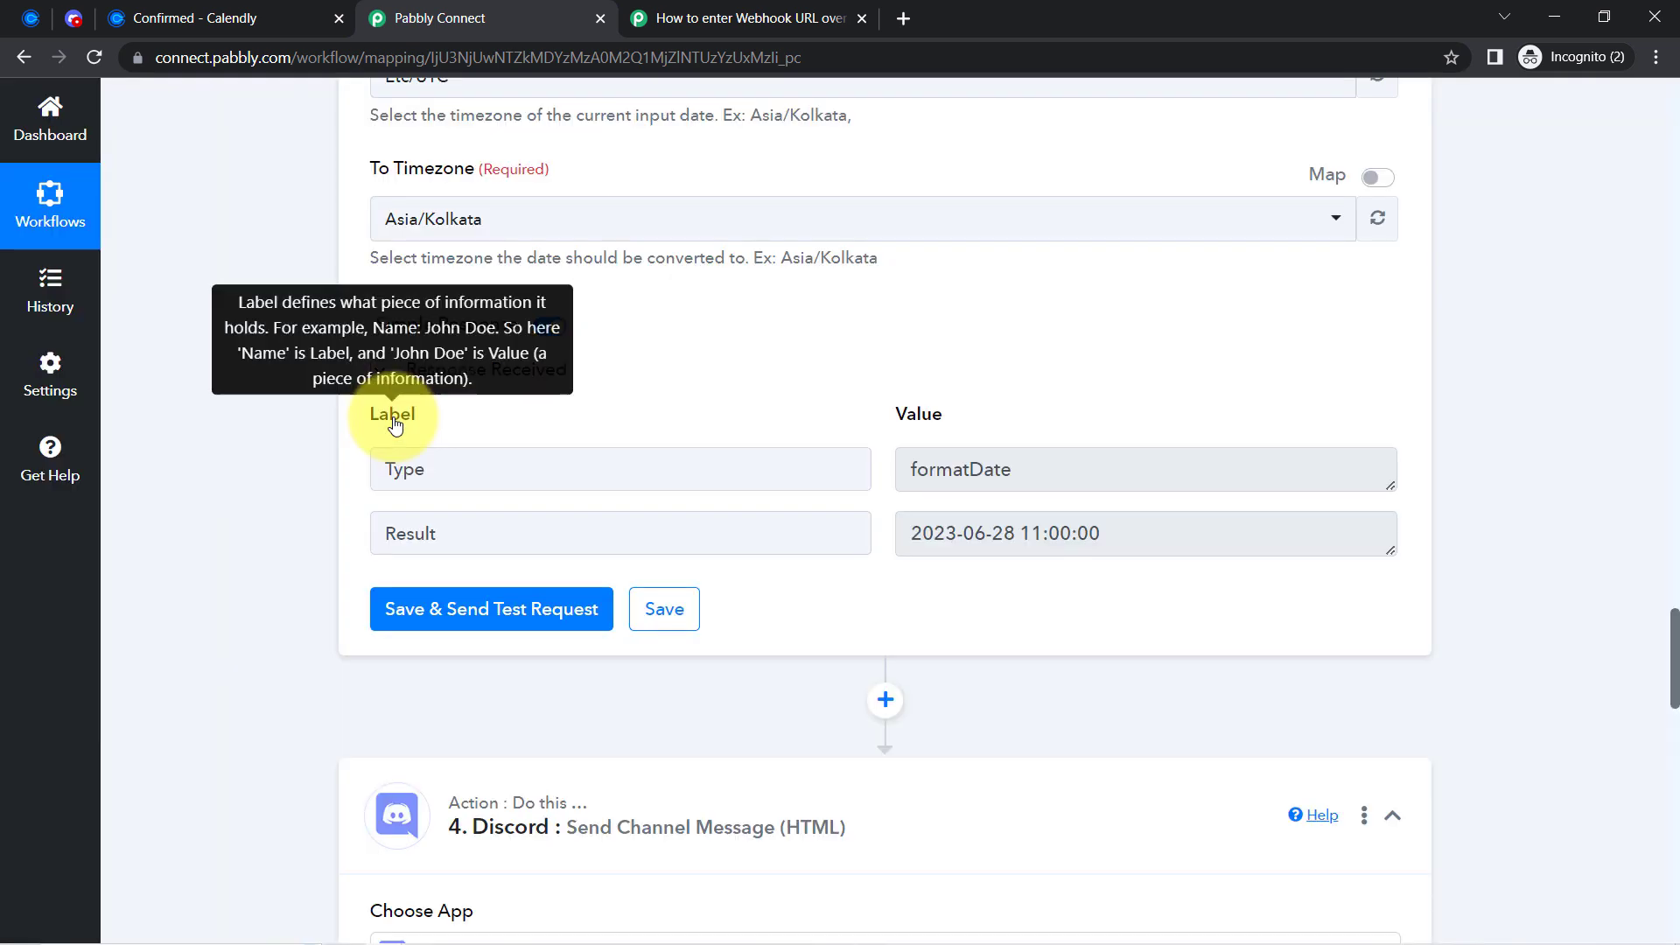
Compare the formatted end time in the test response with the Calendly confirmation page, and return to the Pabbly workflow.
left_click_drag(1105, 535, 944, 549)
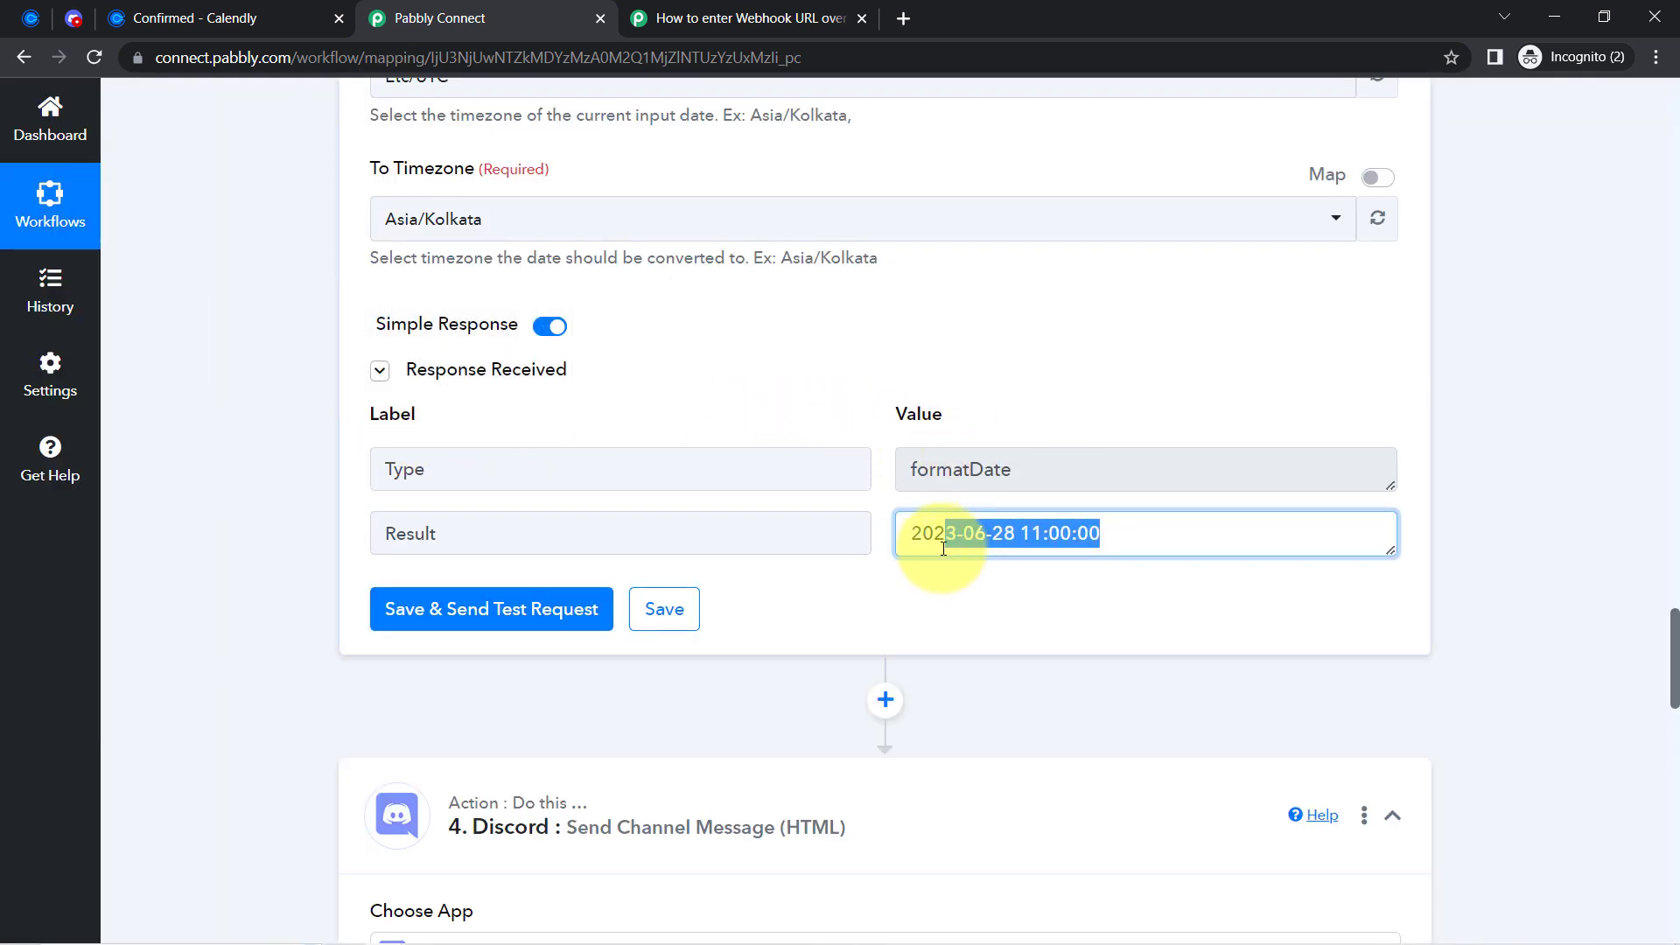
triple_click(943, 538)
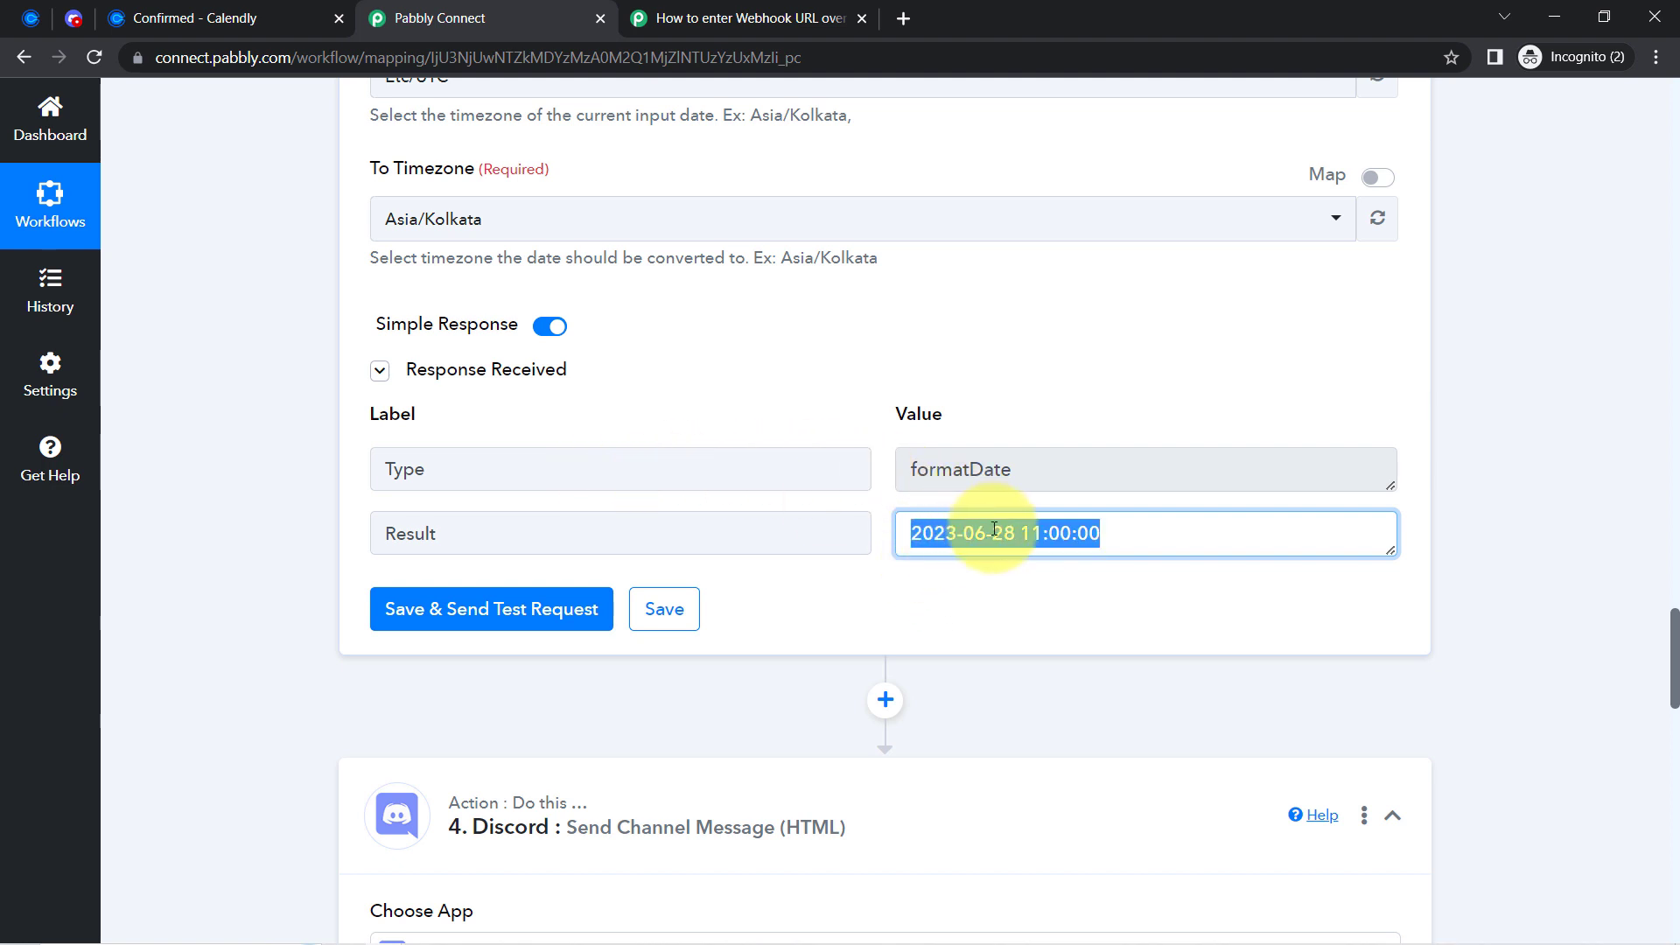
left_click(1003, 534)
left_click_drag(1015, 535, 1077, 536)
double_click(936, 536)
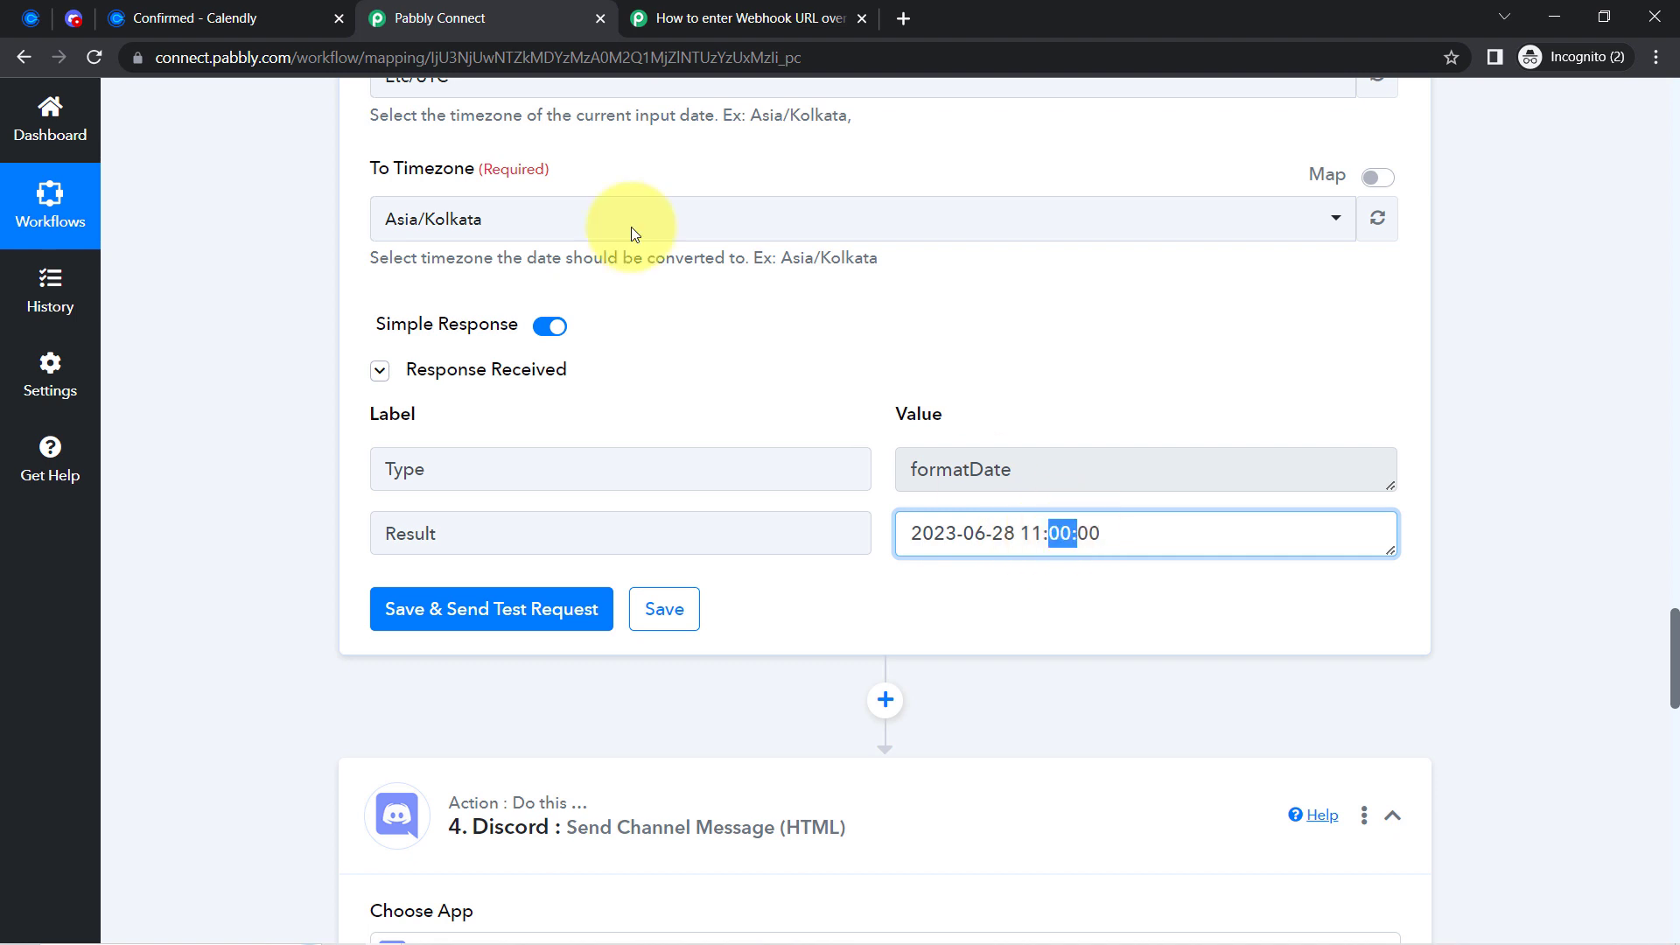
left_click(194, 17)
left_click_drag(886, 469, 1015, 471)
left_click(439, 17)
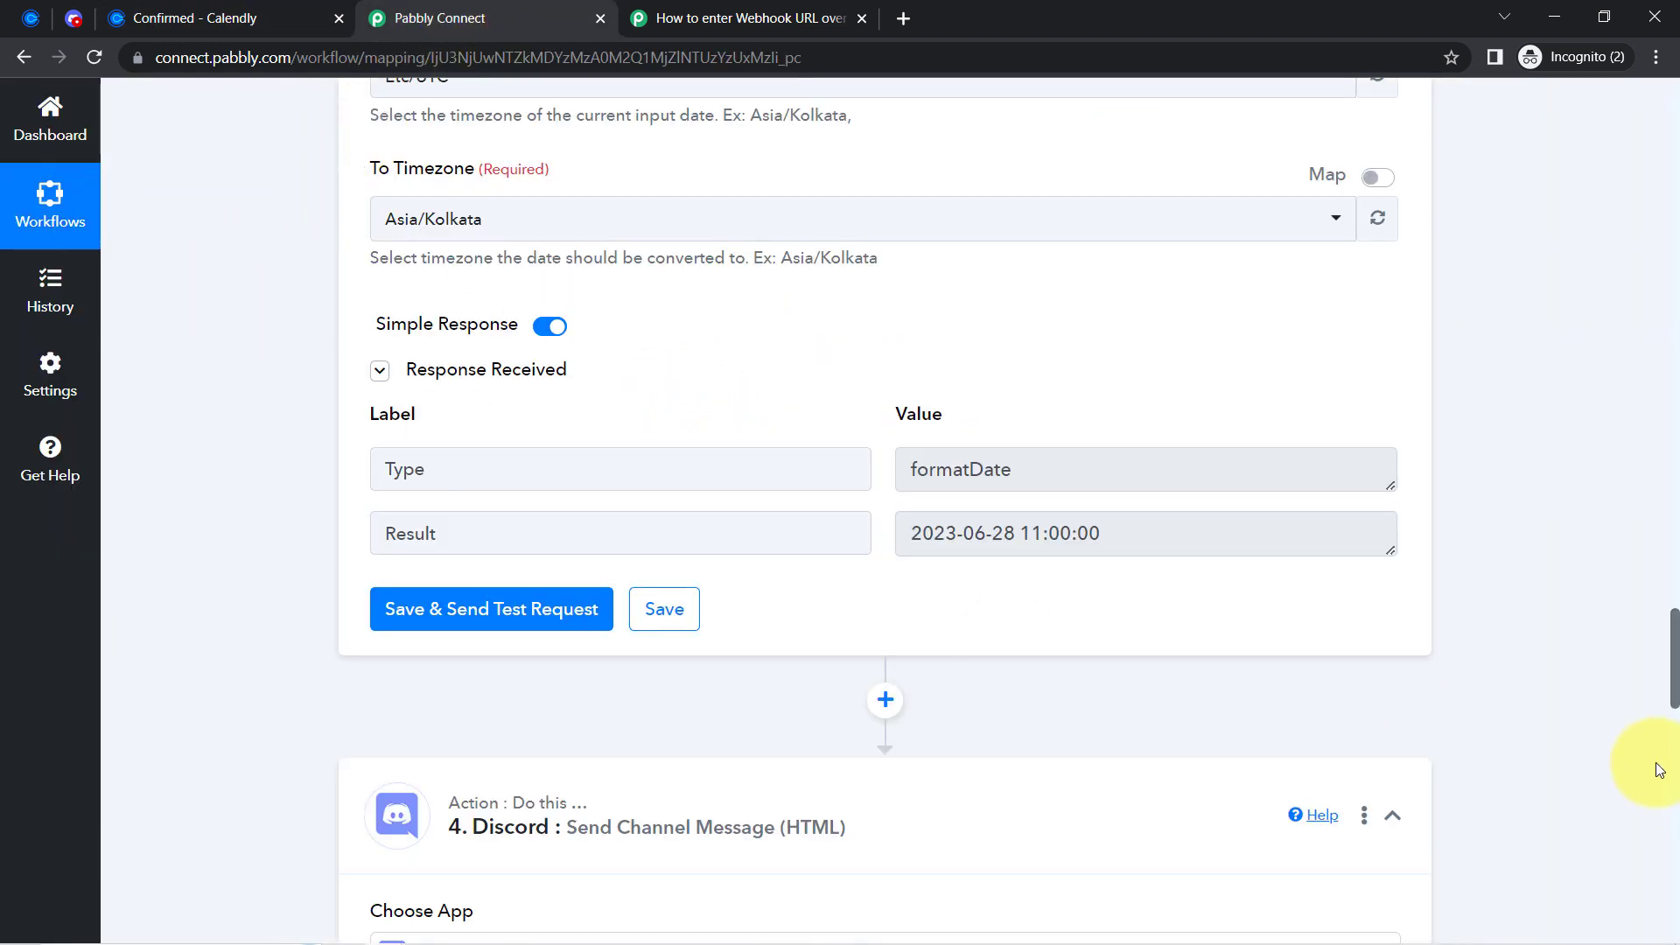
Reload the Discord step's existing connection so that its Message field offers data from the previous steps.
left_click_drag(1672, 632, 1672, 791)
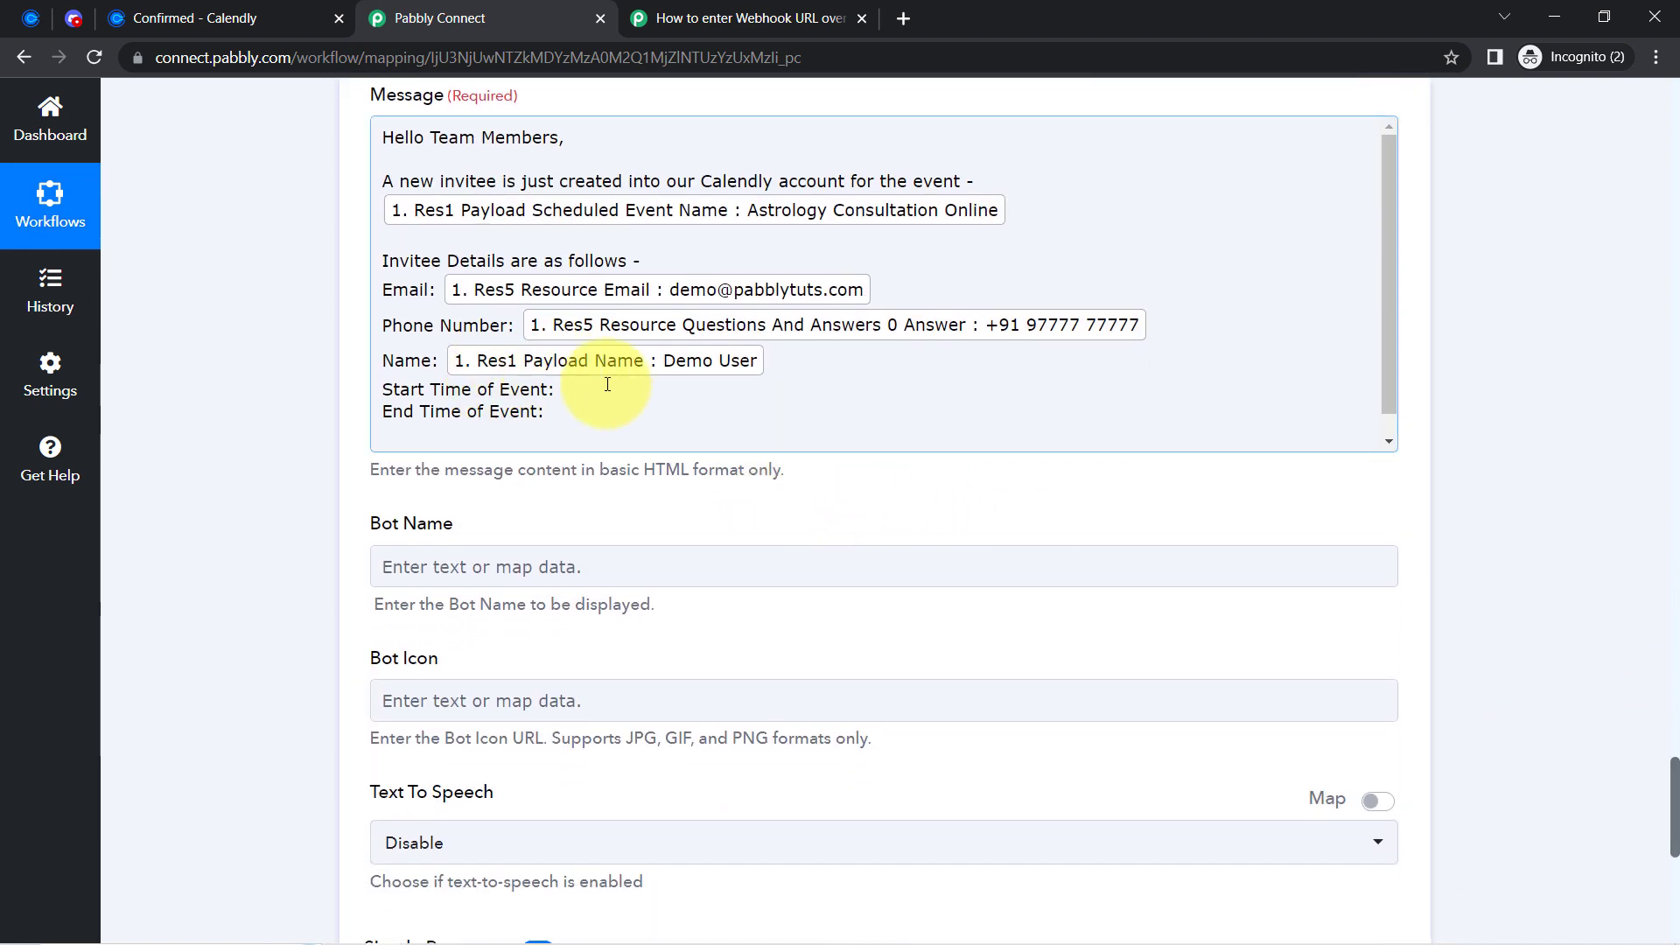
left_click(565, 389)
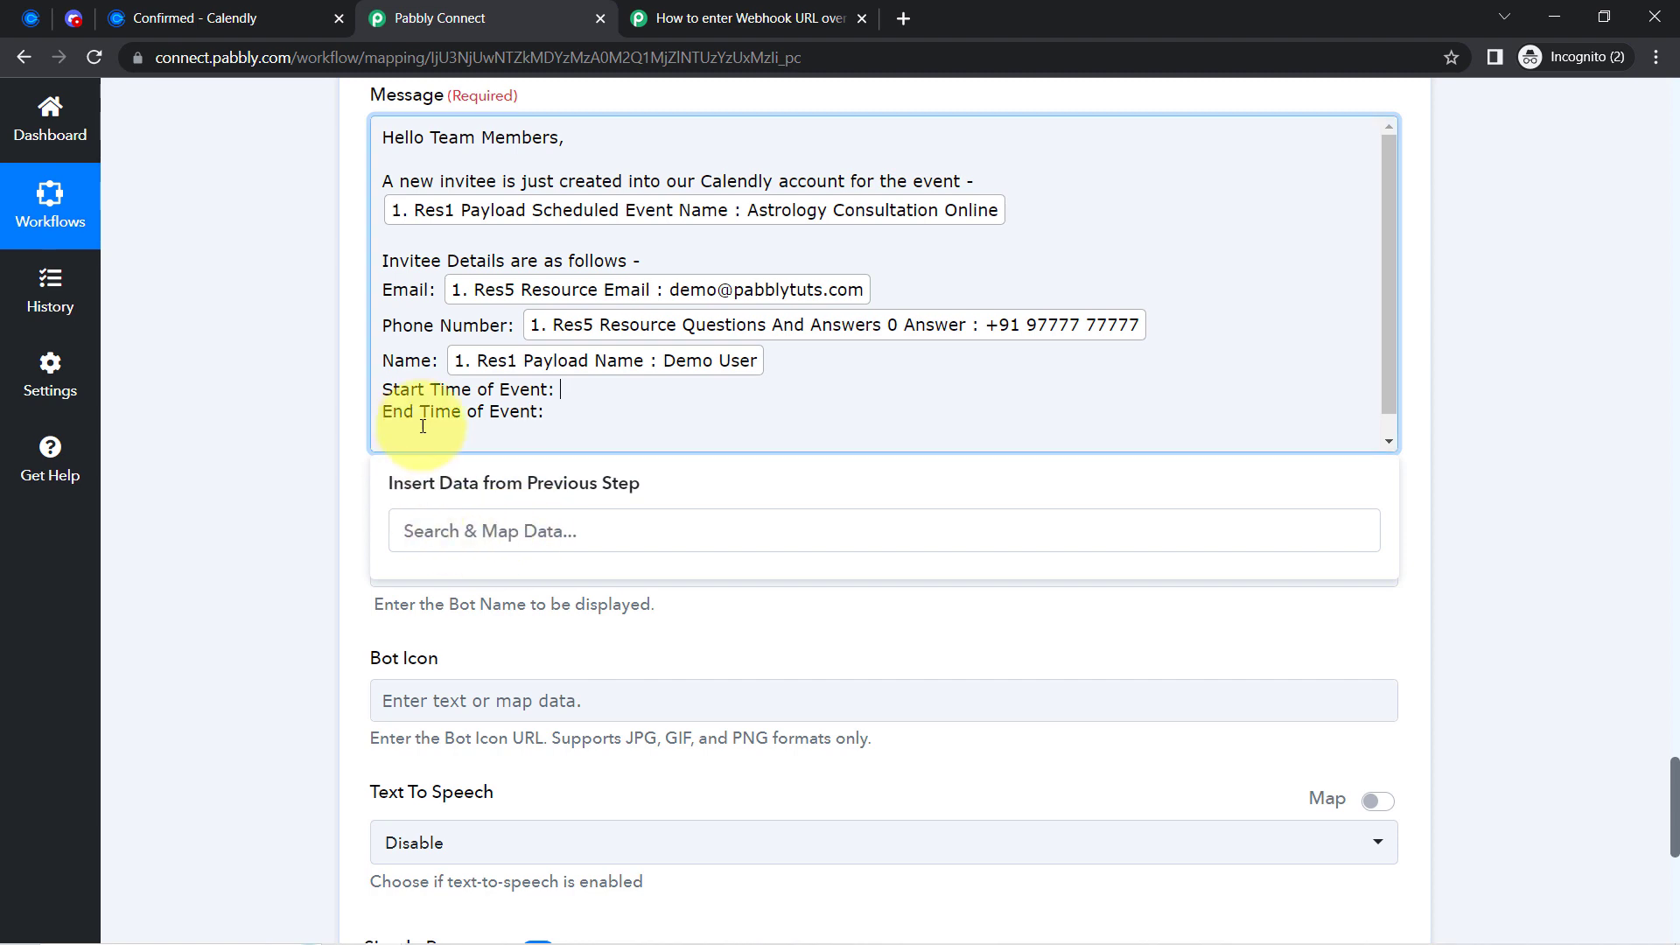
left_click(282, 470)
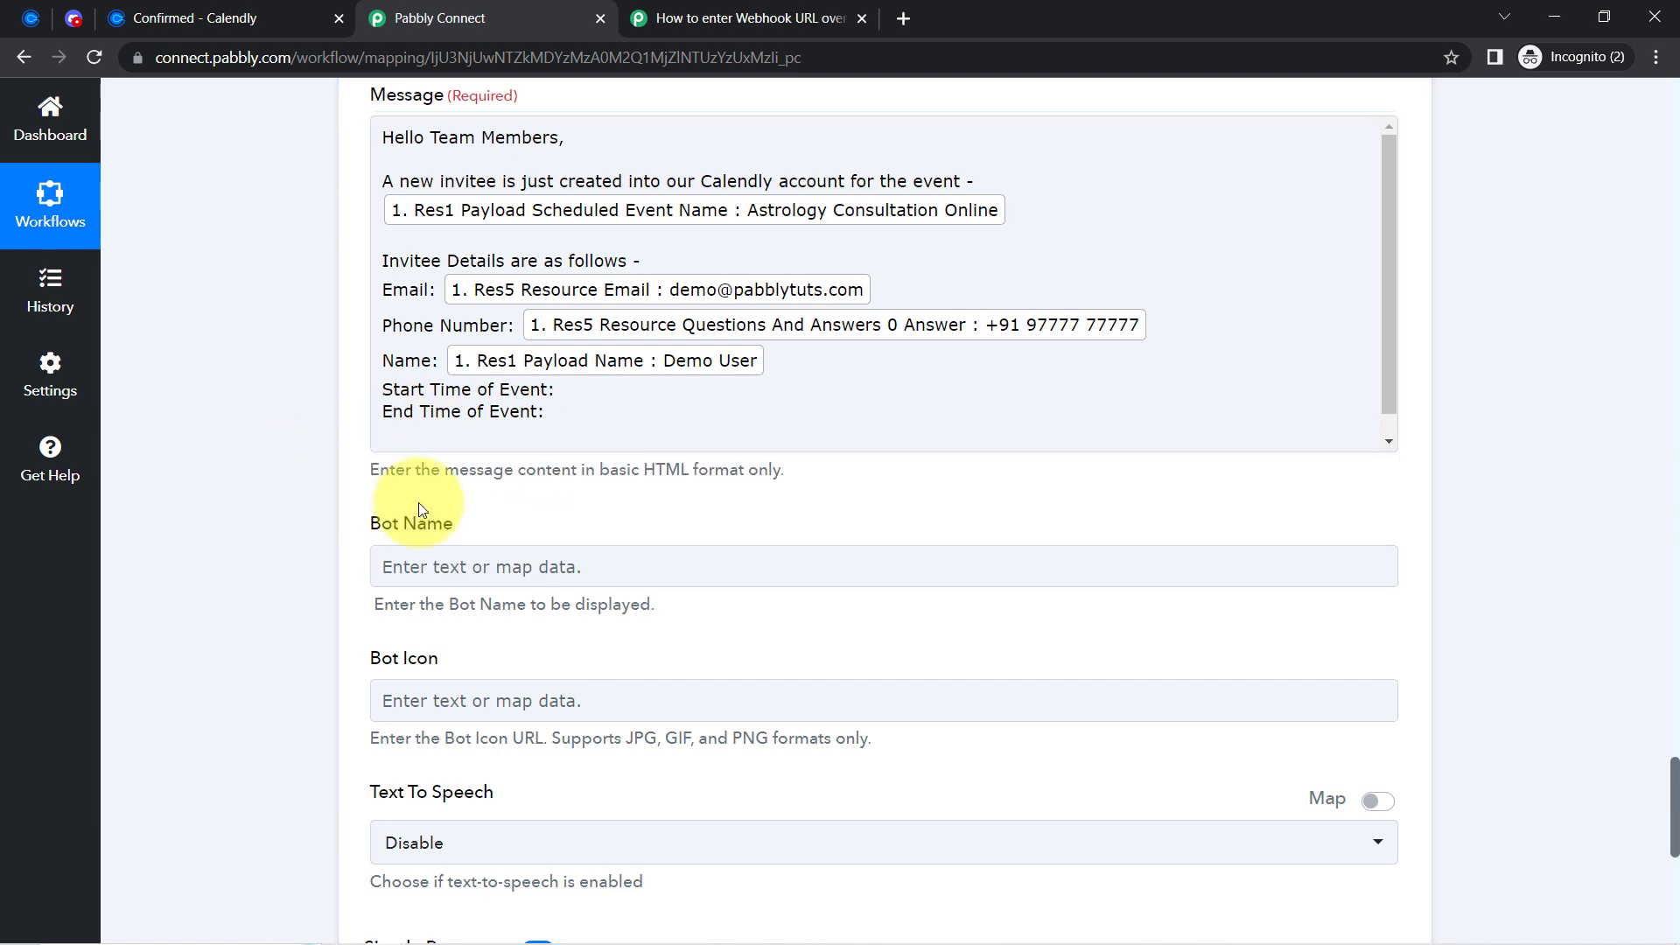
left_click_drag(1673, 800, 1650, 848)
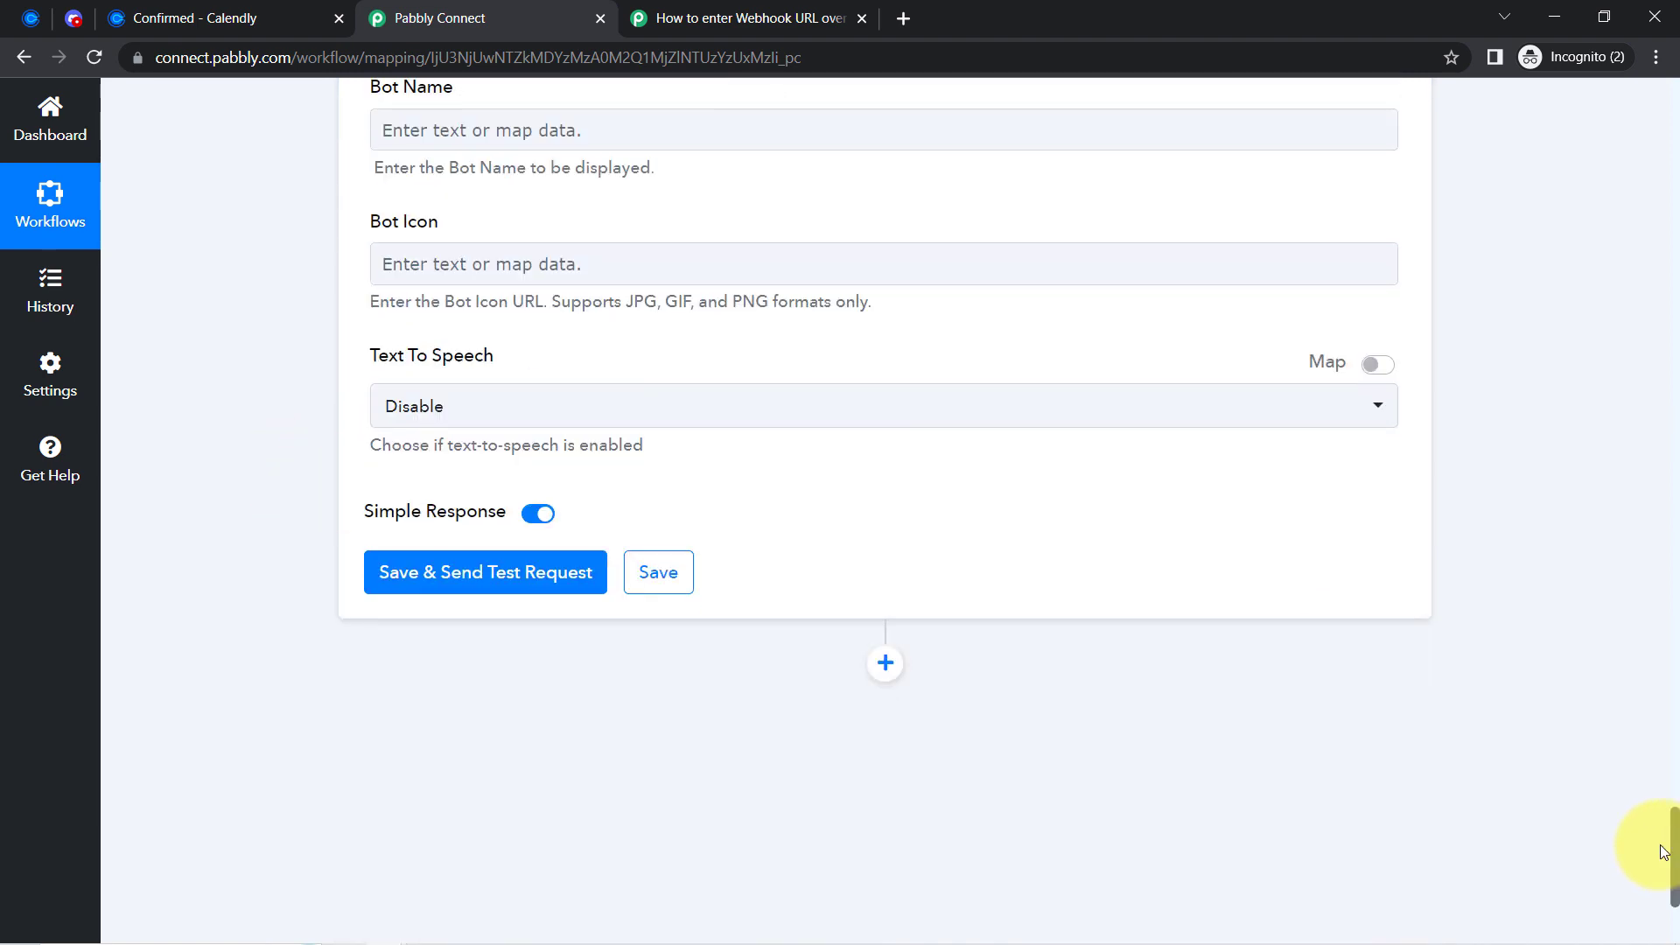
scroll(588, 383, "up", 8)
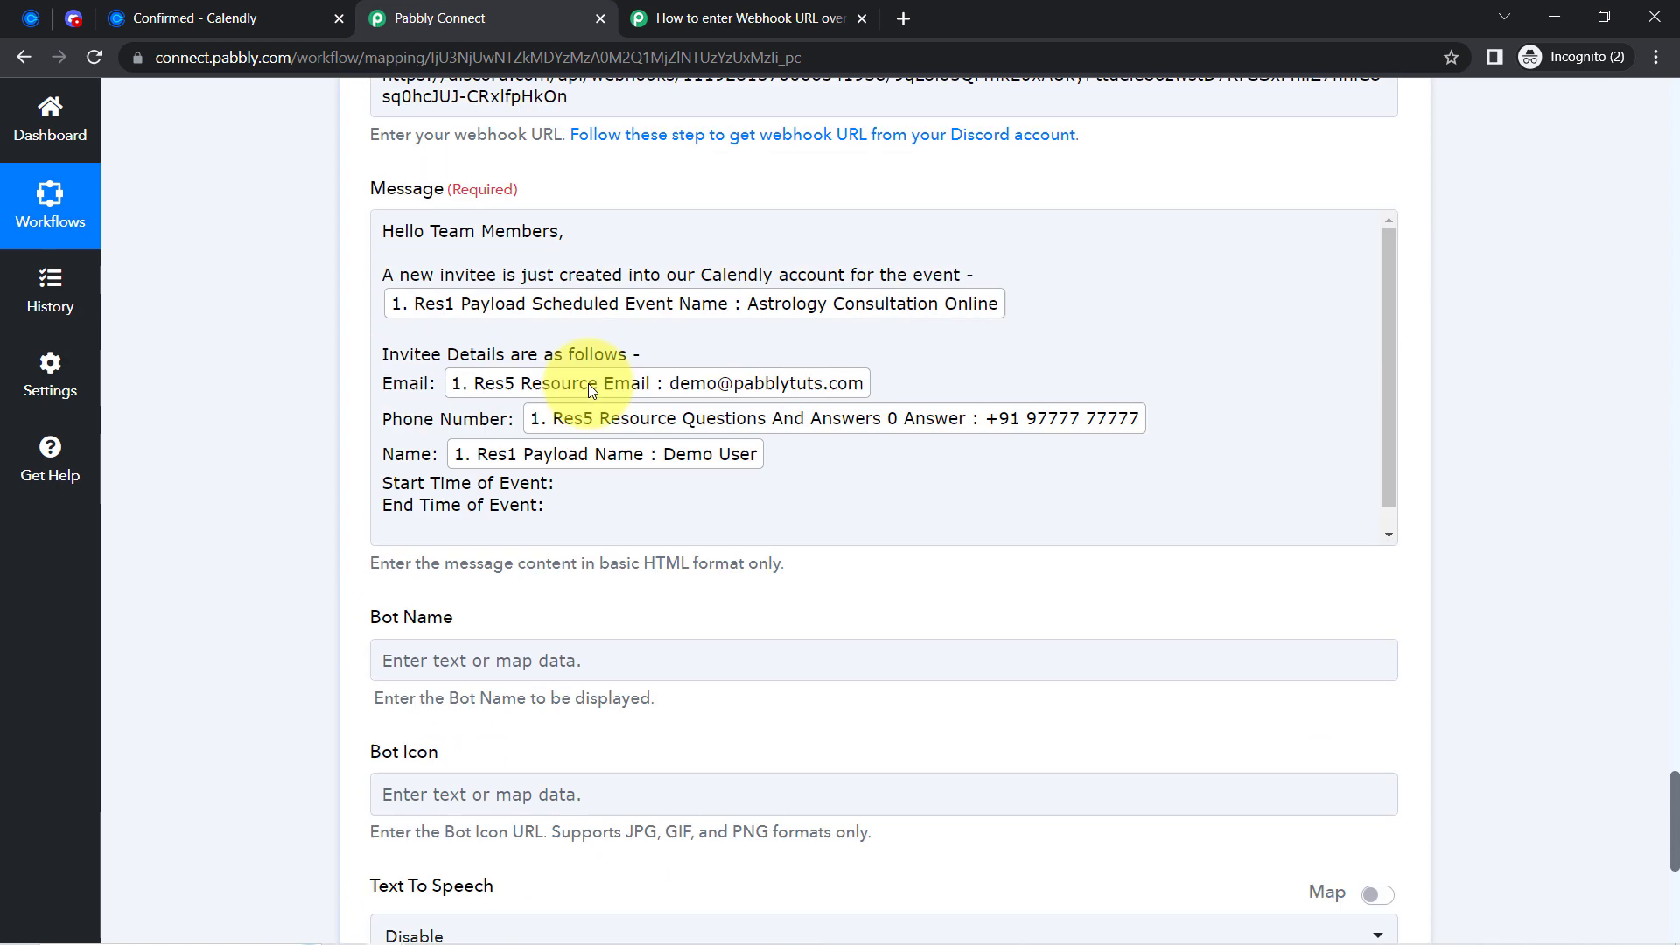
scroll(420, 213, "up", 4)
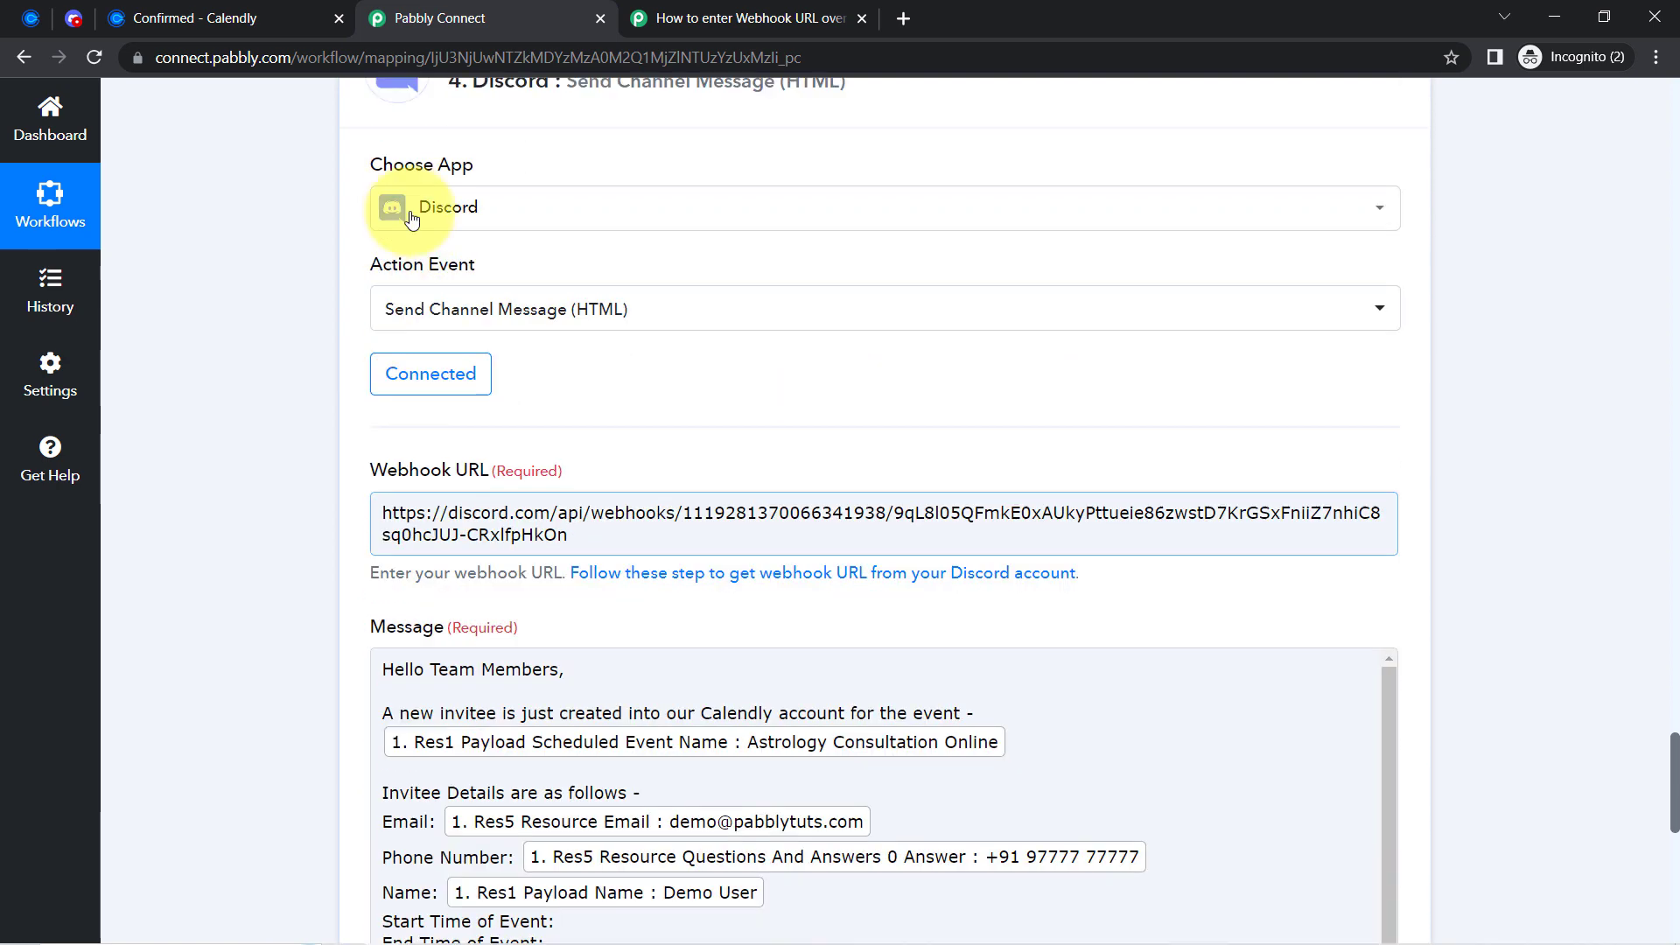
left_click(420, 372)
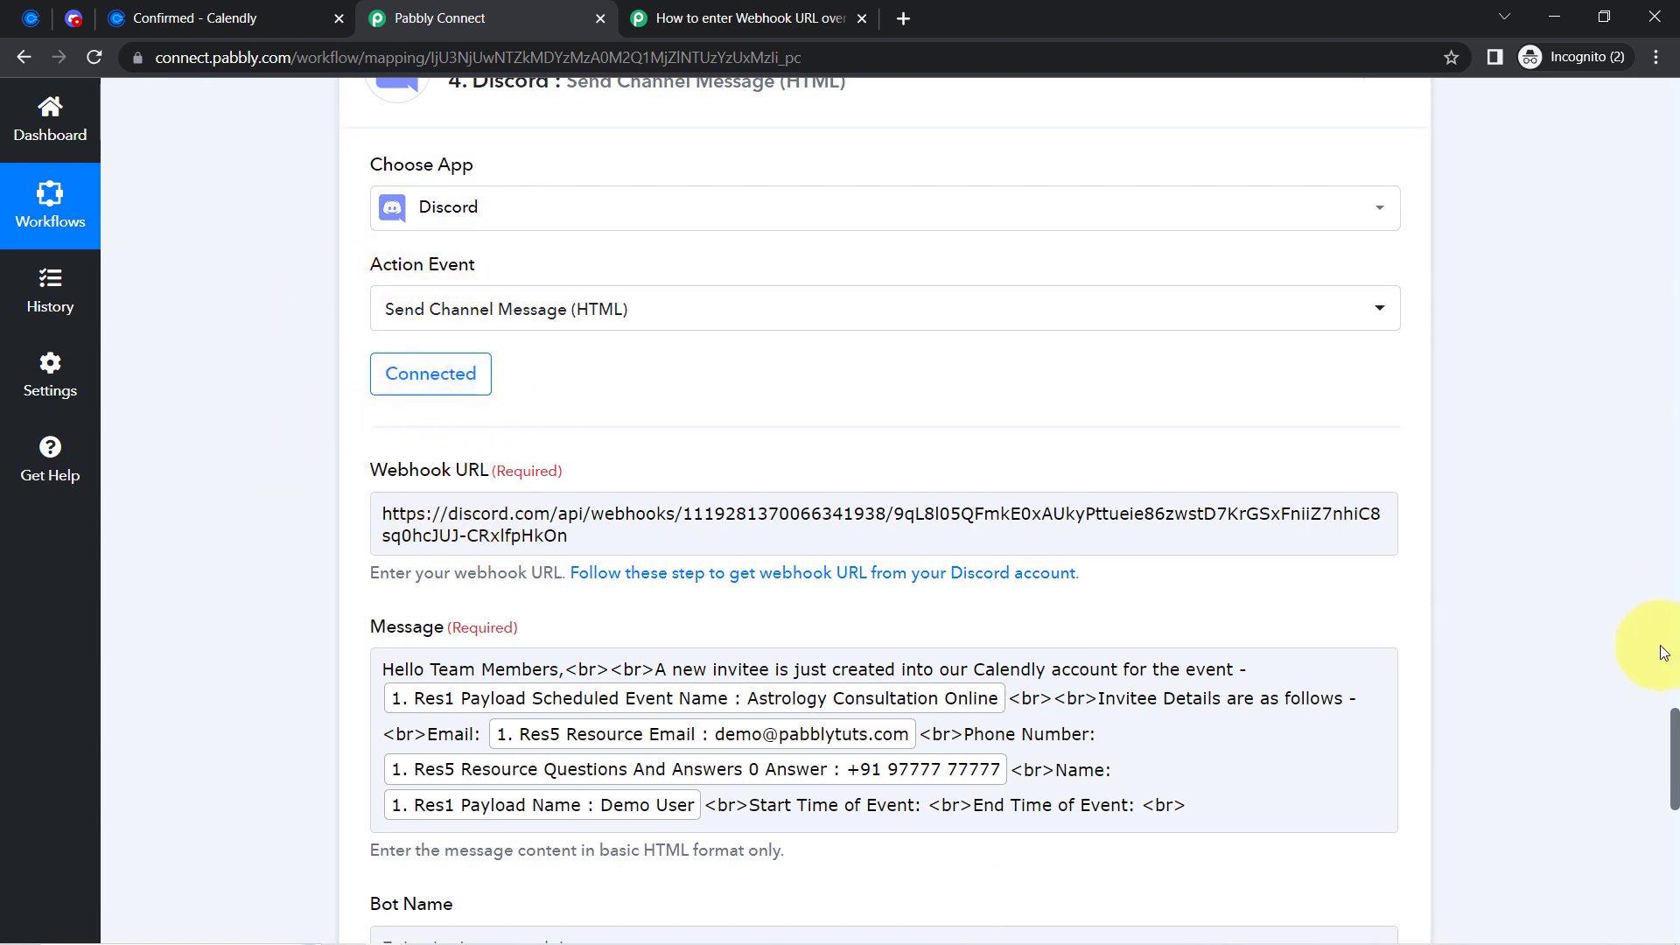
Insert a blank line before "Start Time of Event:" in the Discord message.
left_click_drag(1674, 719, 1640, 737)
left_click(721, 380)
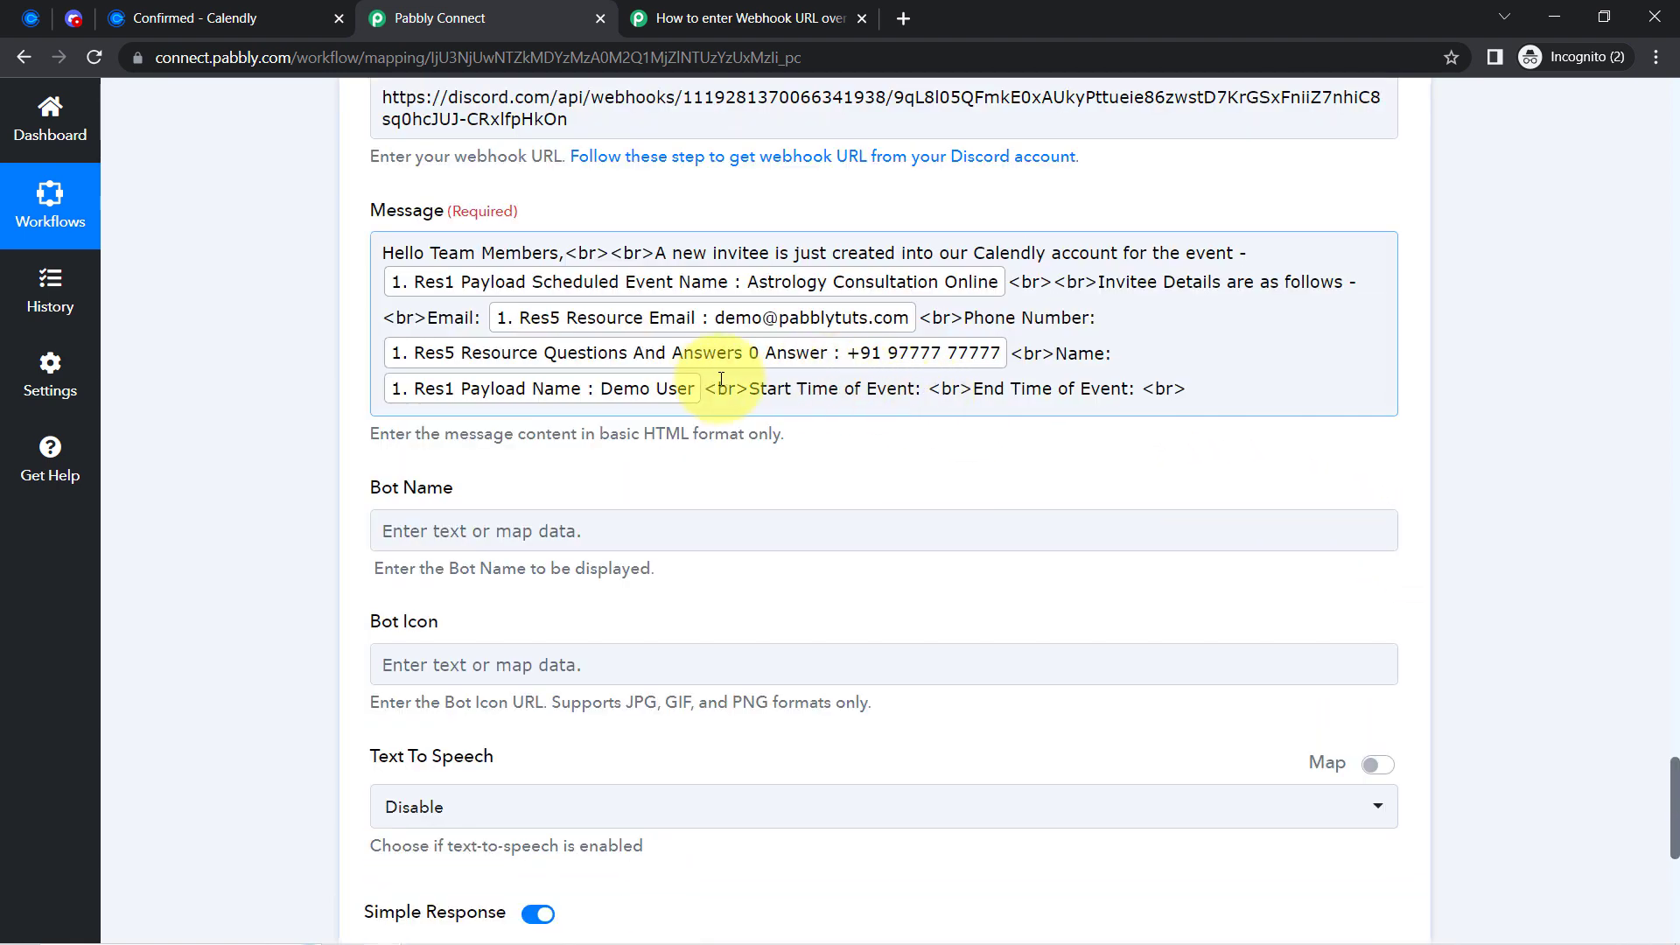
left_click(757, 394)
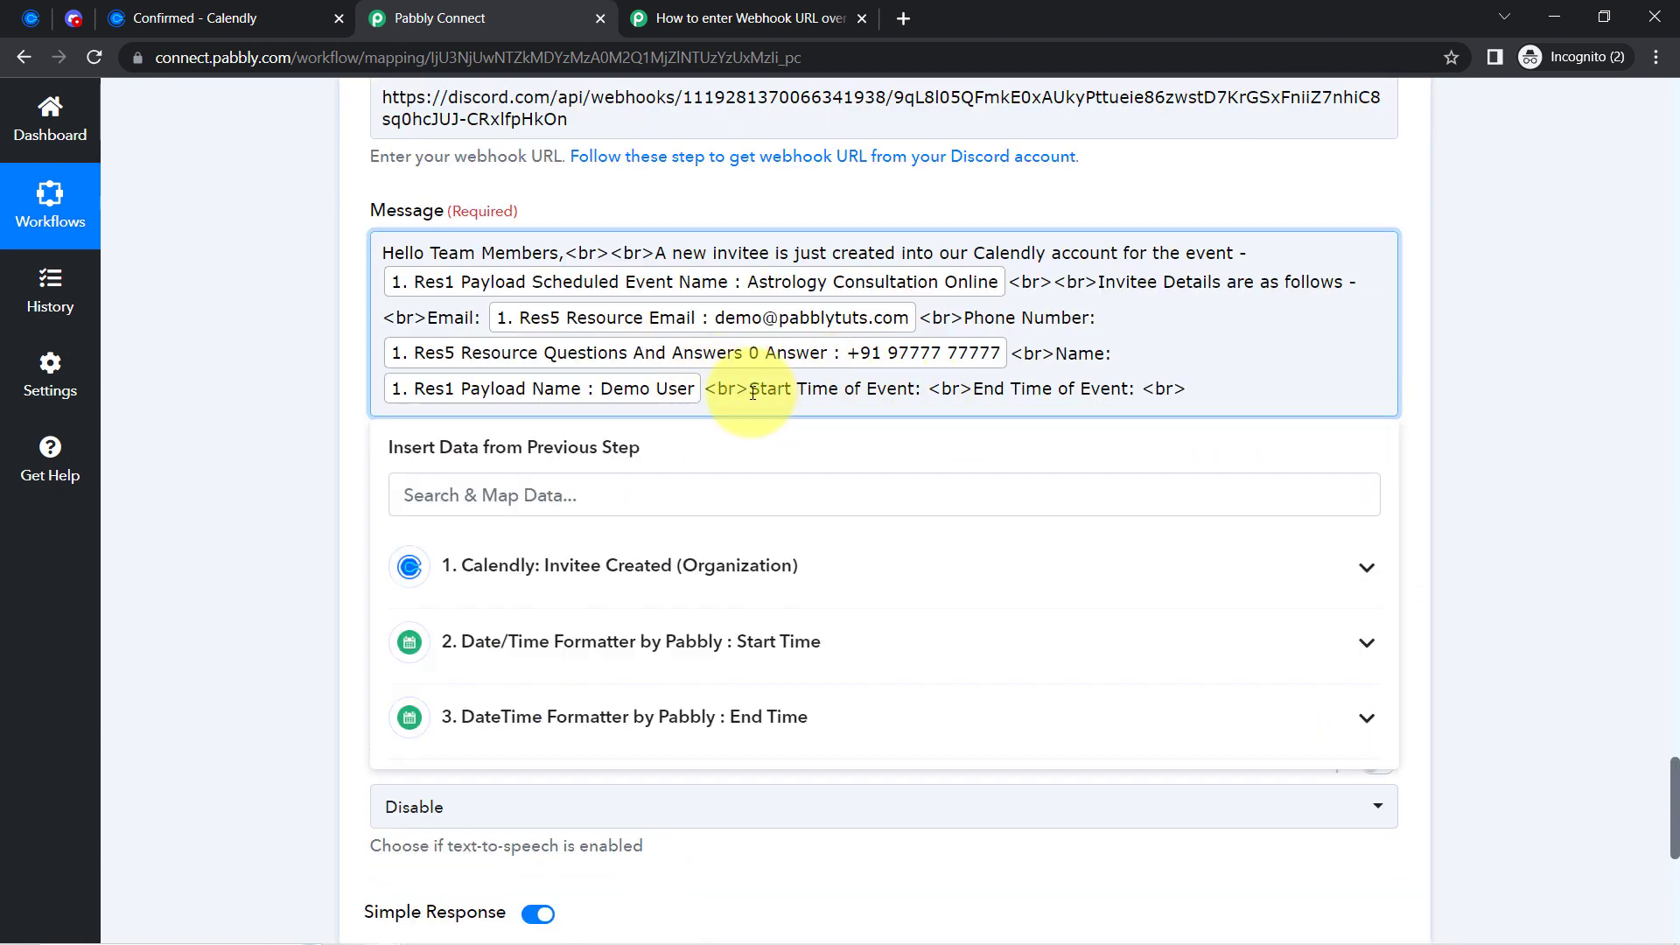
key("Return")
key("Return")
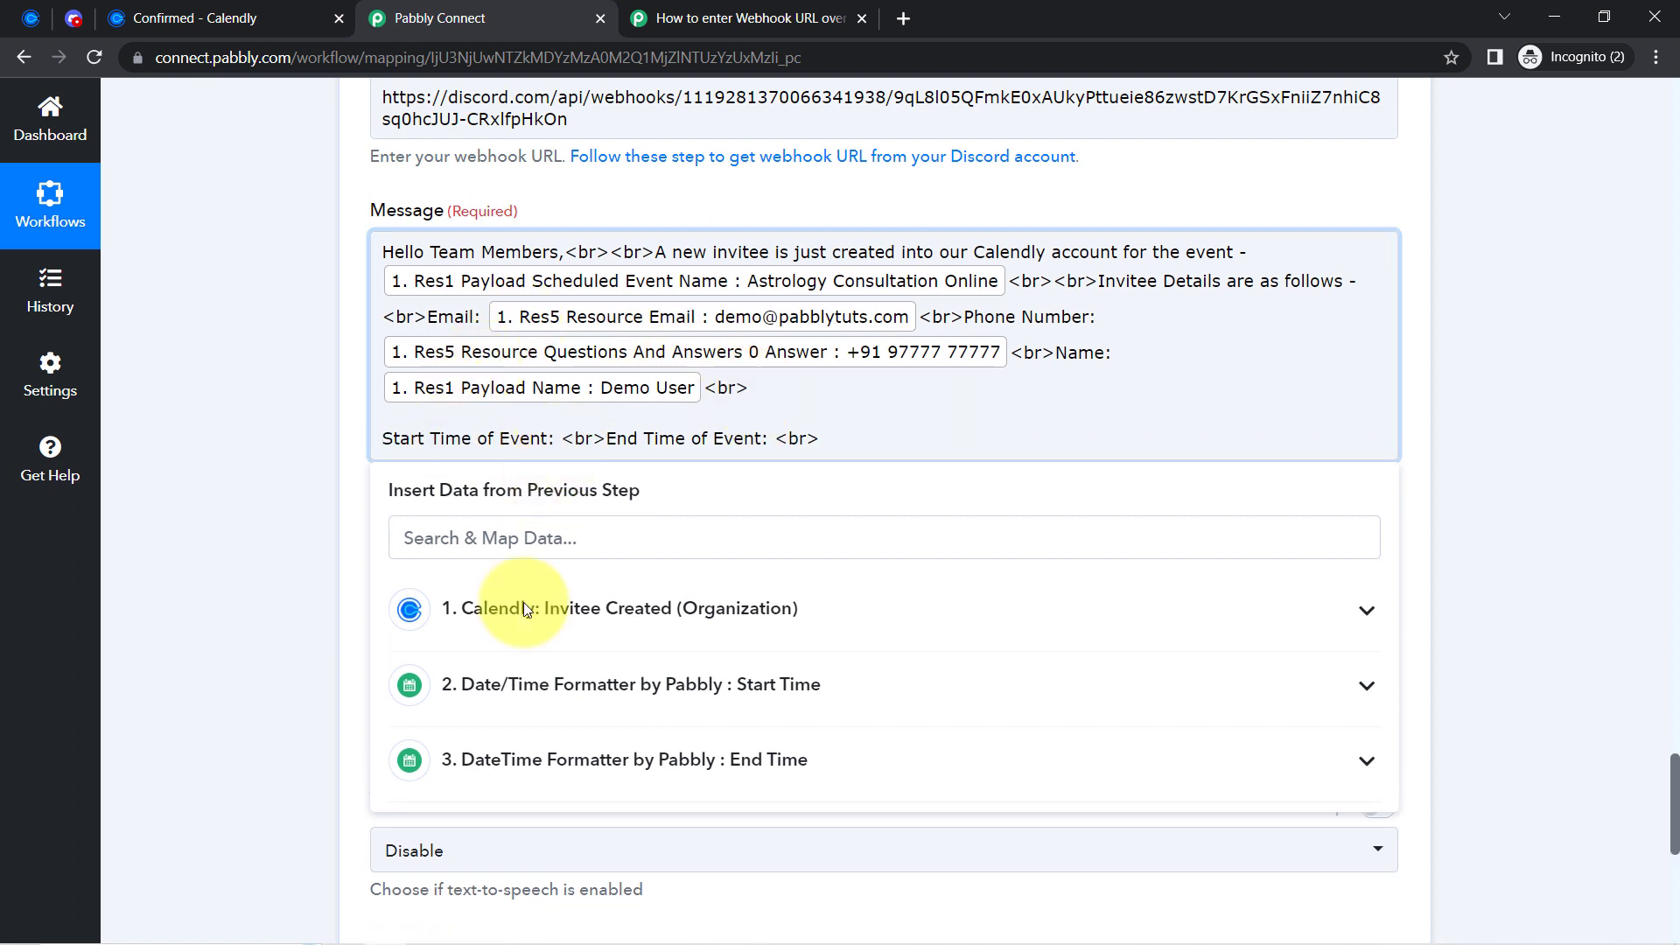
left_click(611, 679)
left_click(560, 899)
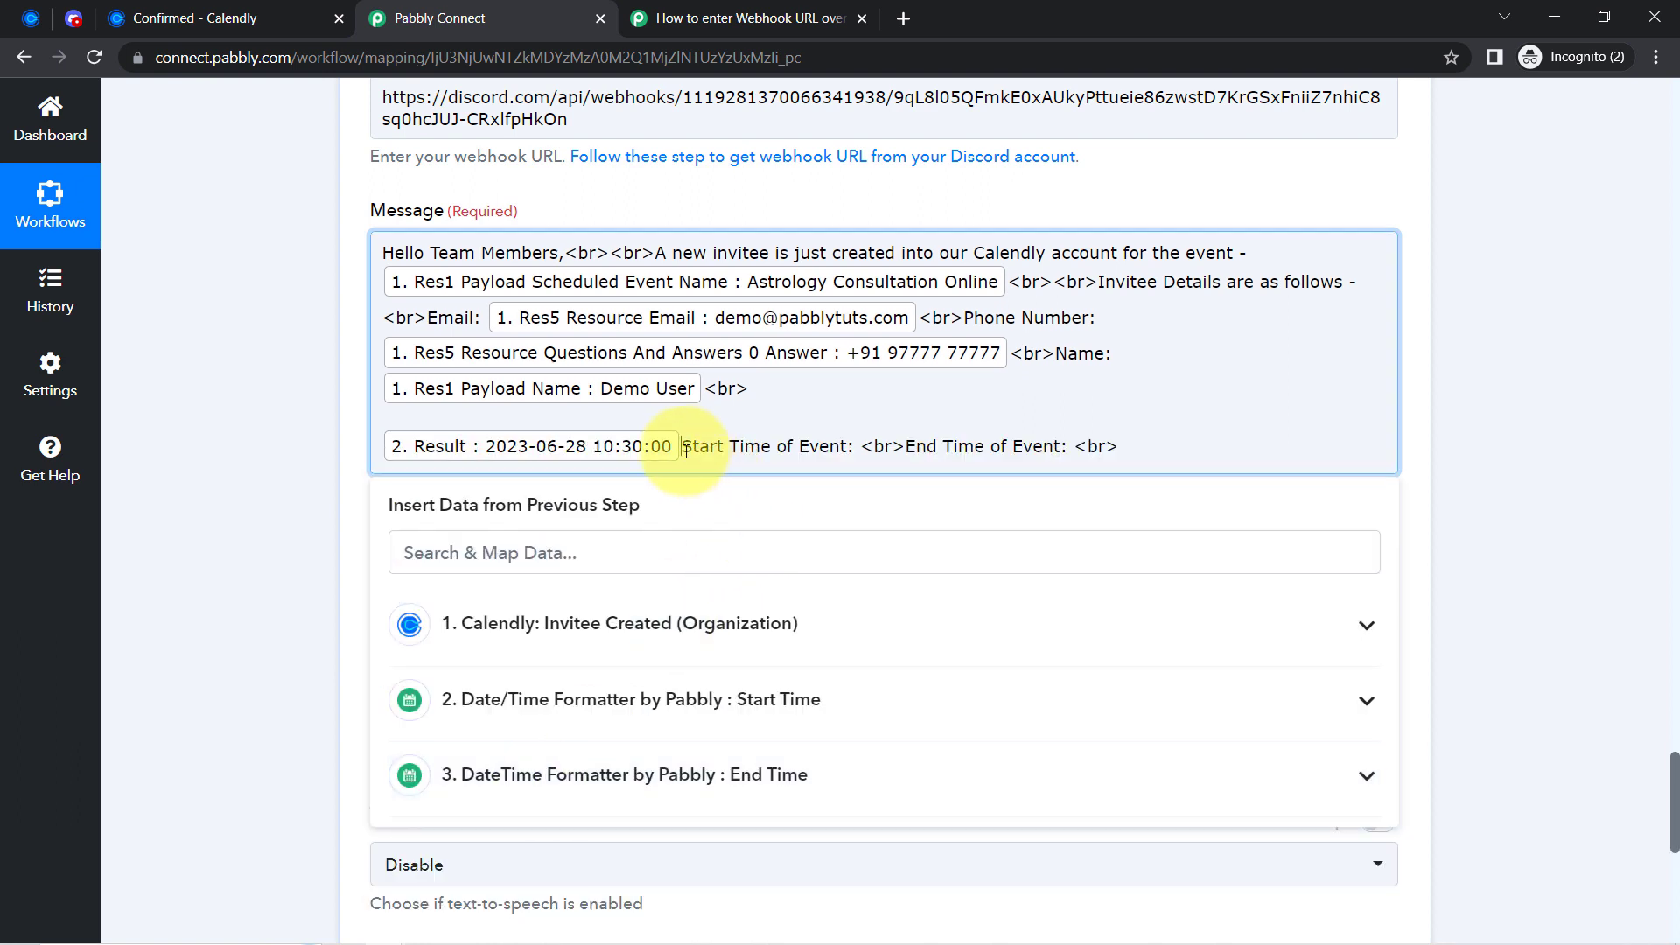
key("BackSpace")
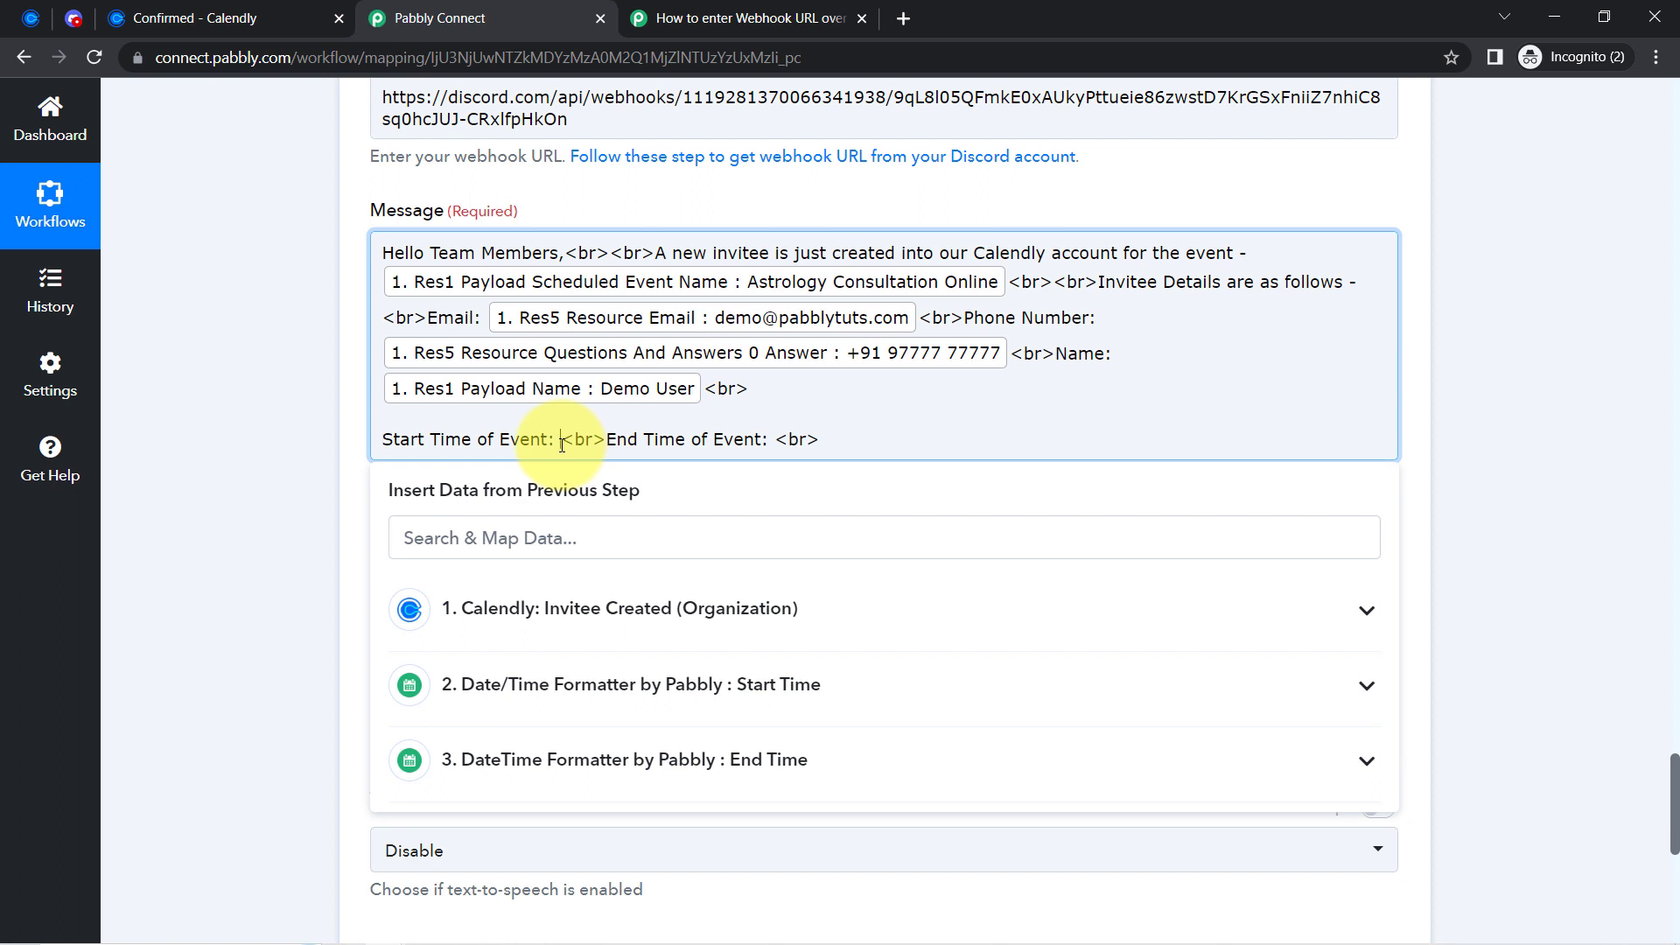
Map the Start Time formatter's Result after "Start Time of Event:" and put "End Time of Event:" on a separate line without its <br> tag.
left_click(574, 691)
left_click(491, 904)
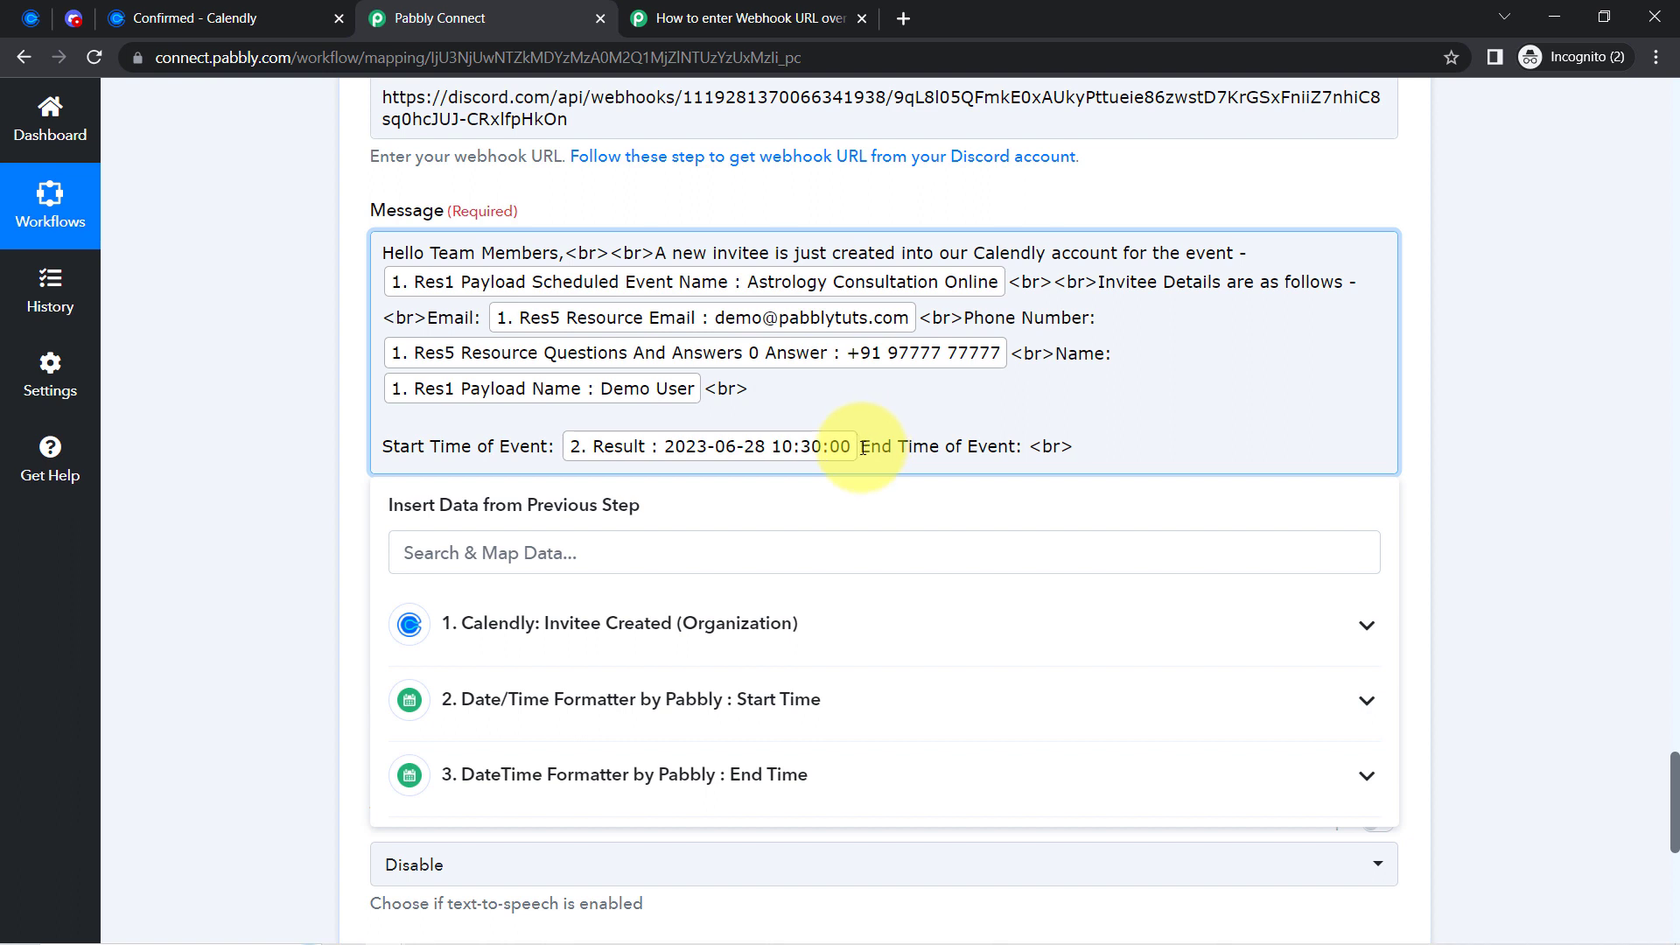
key("Return")
key("Return")
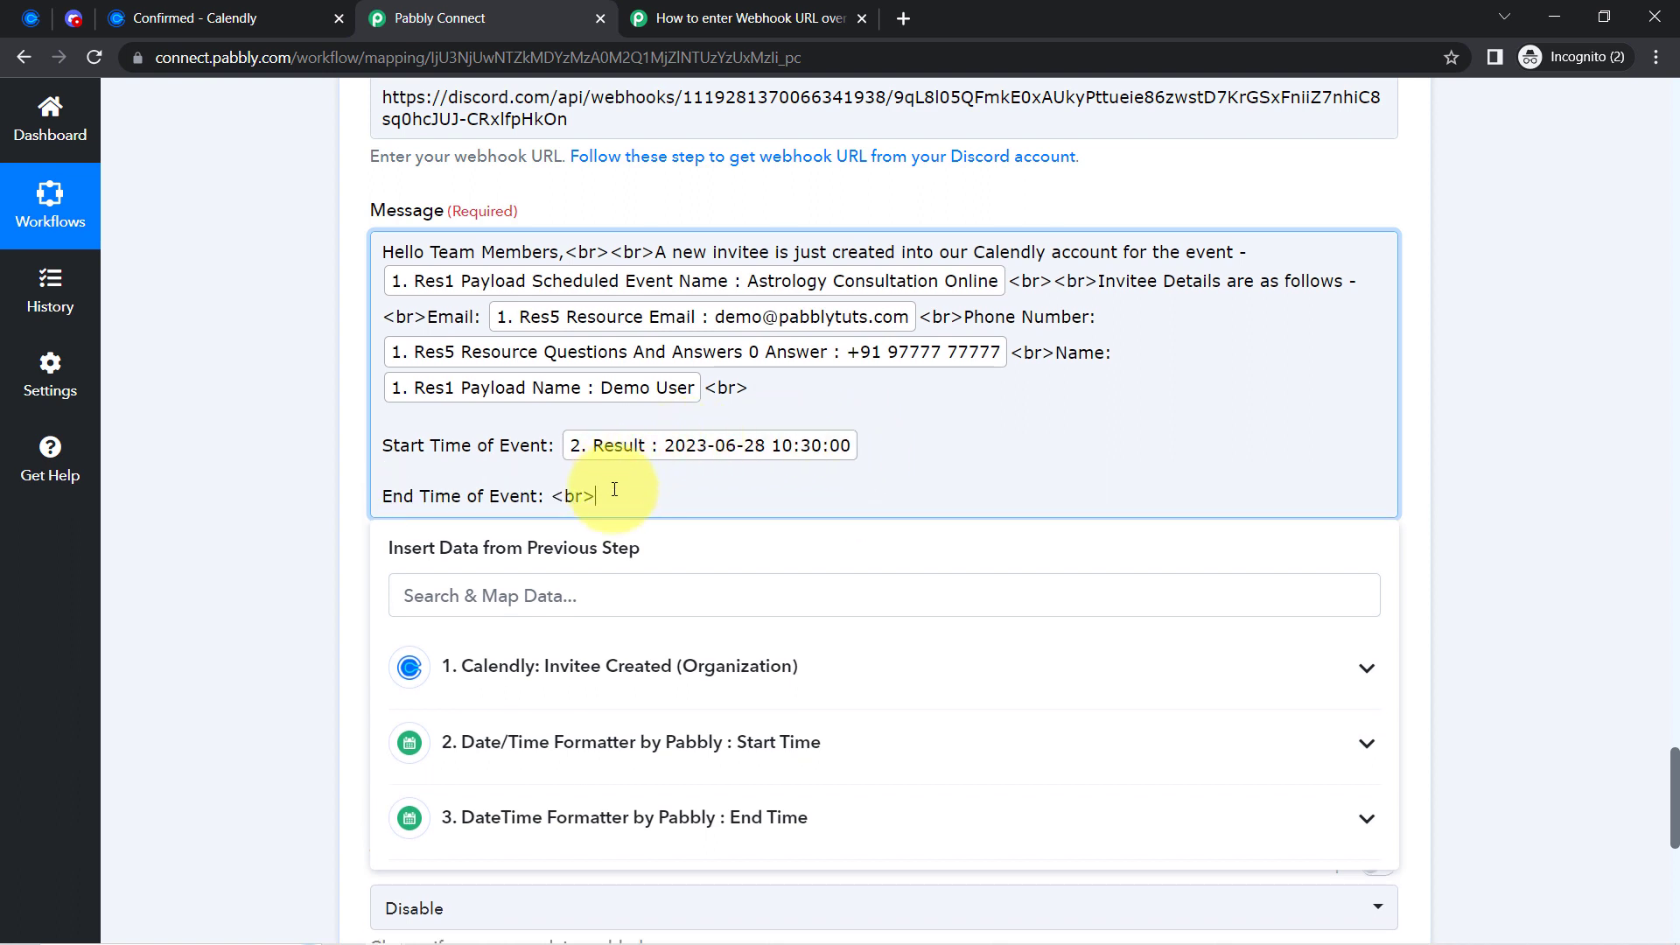
key("BackSpace")
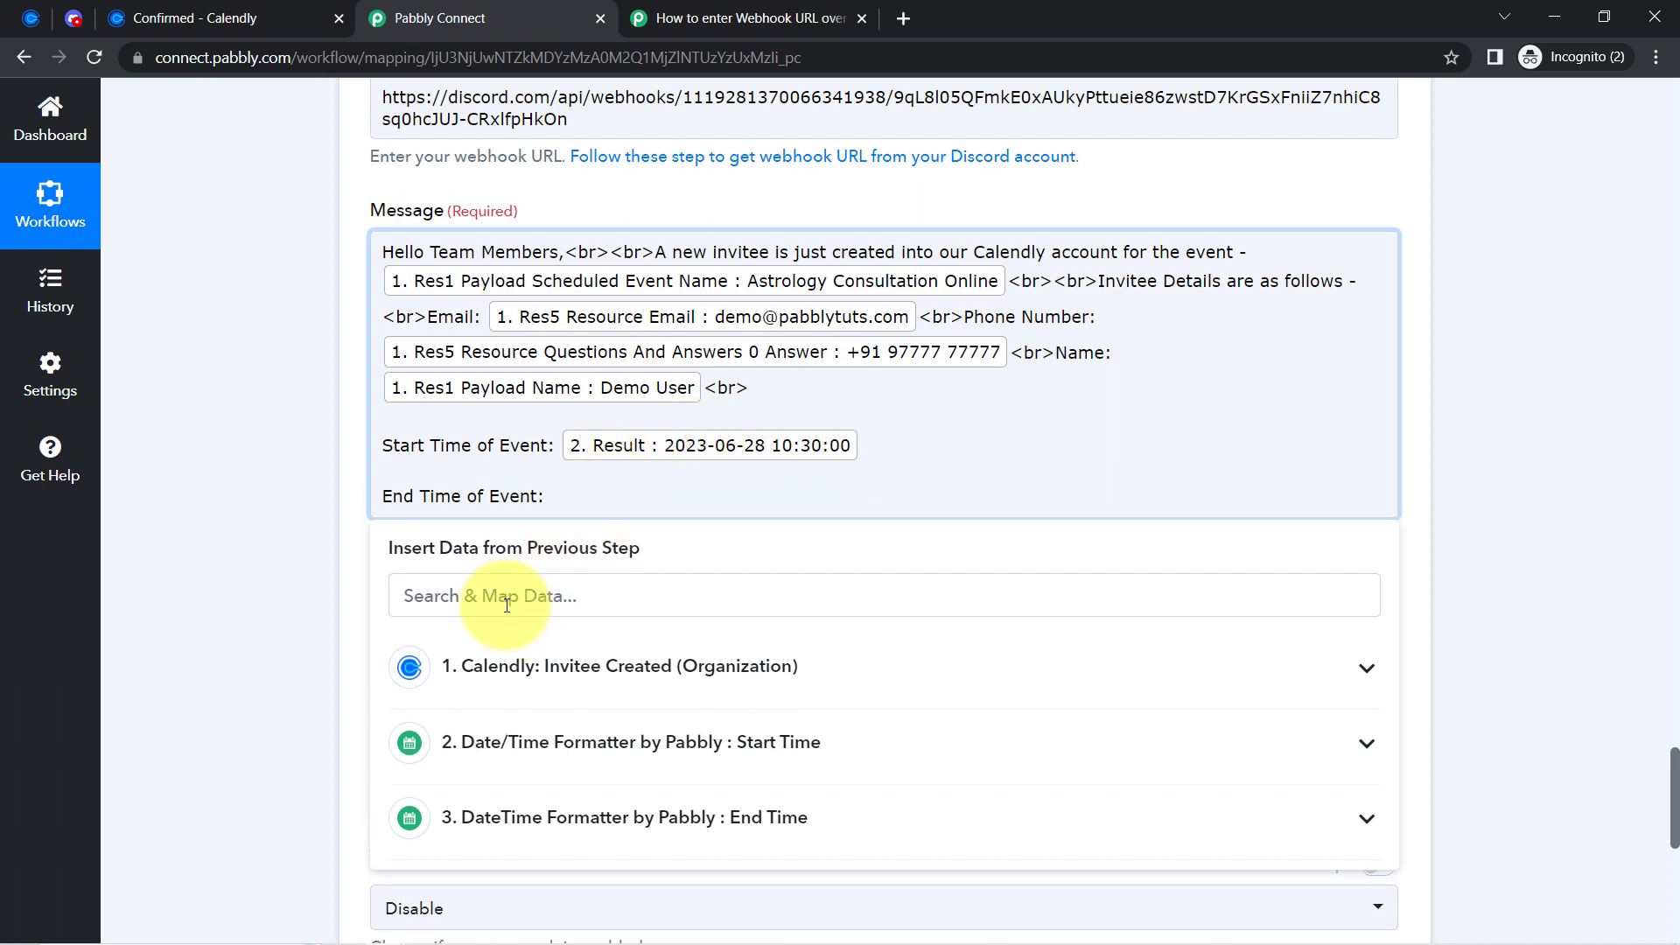
left_click(507, 605)
type("end")
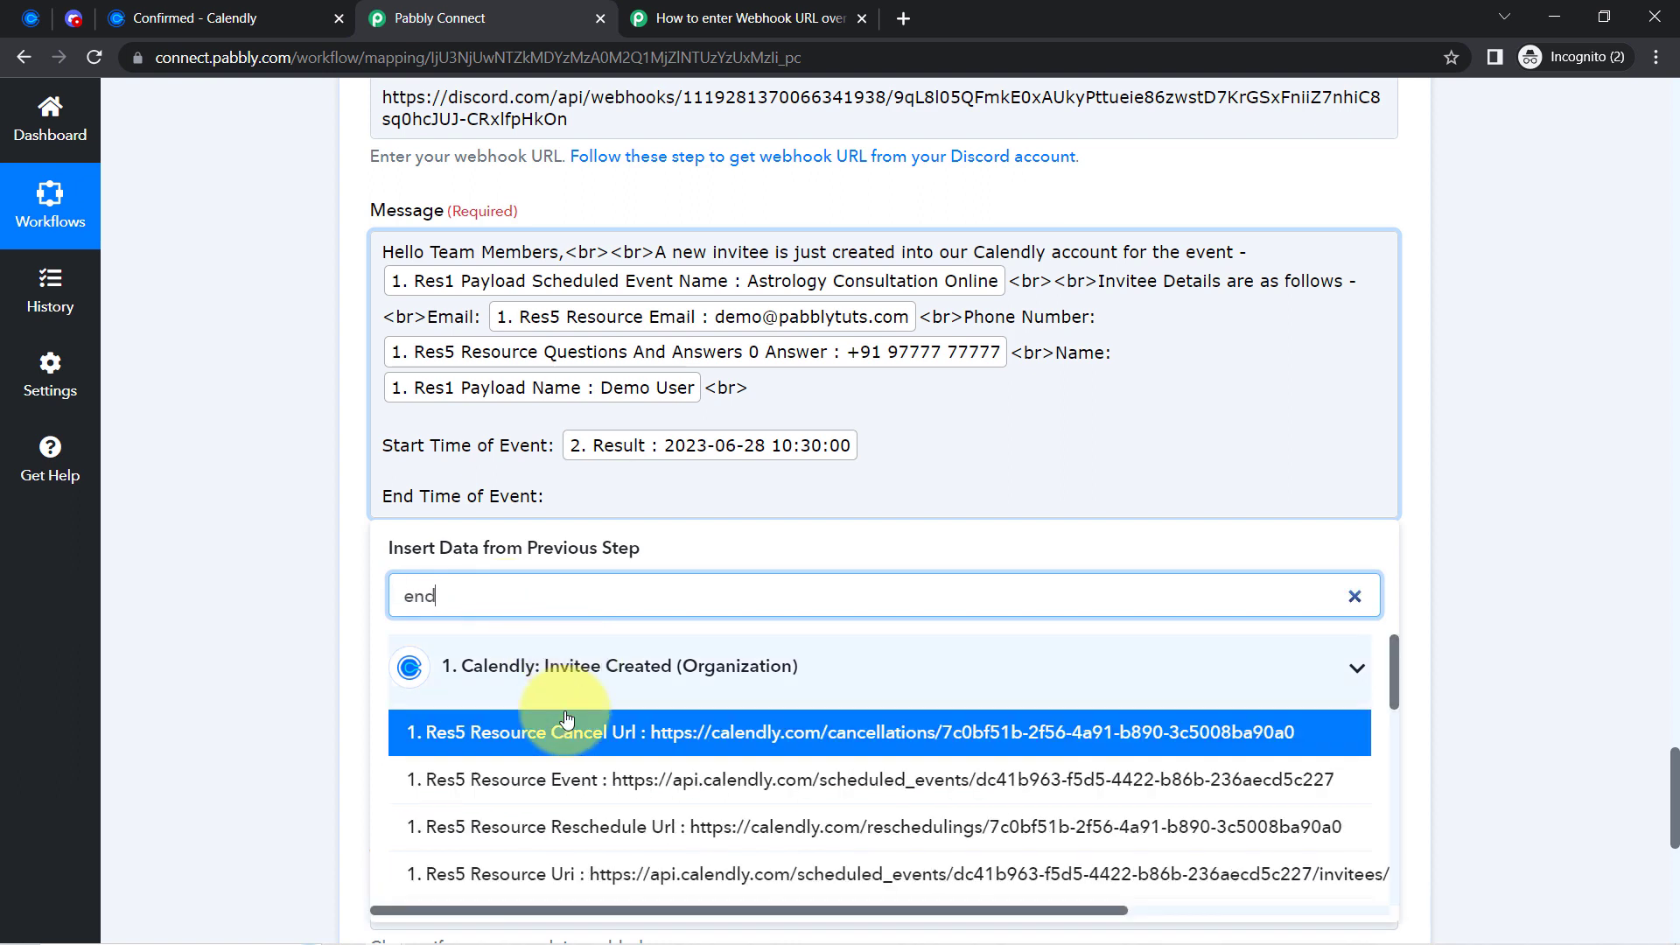
left_click(543, 666)
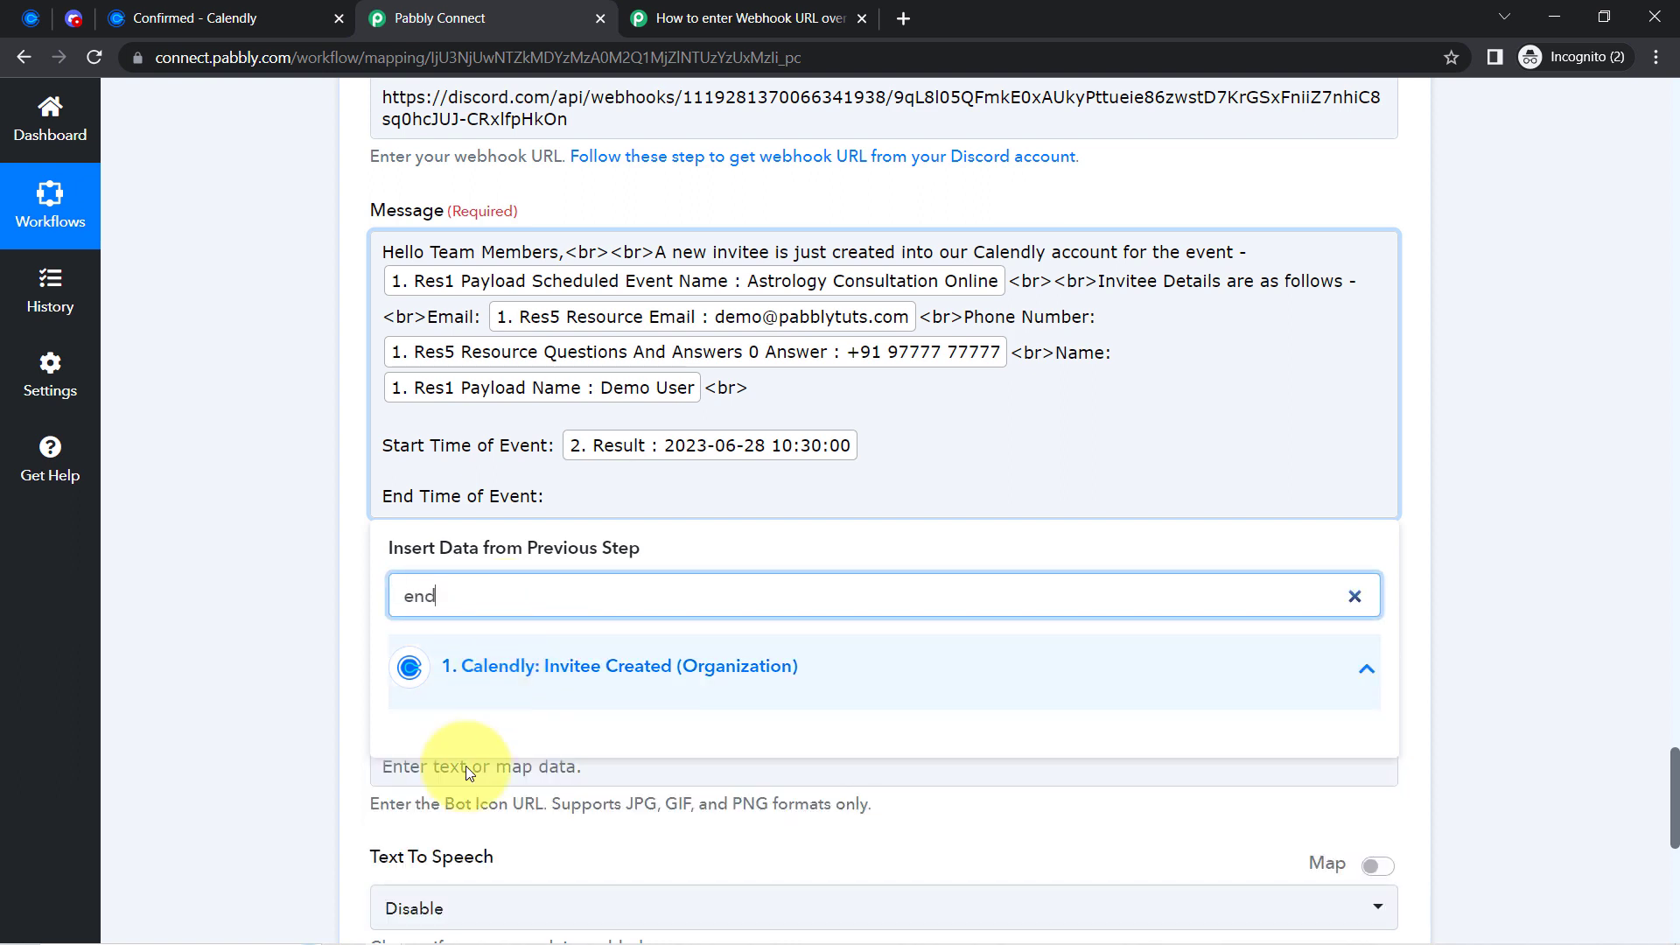
left_click(338, 631)
scroll(601, 477, "down", 1)
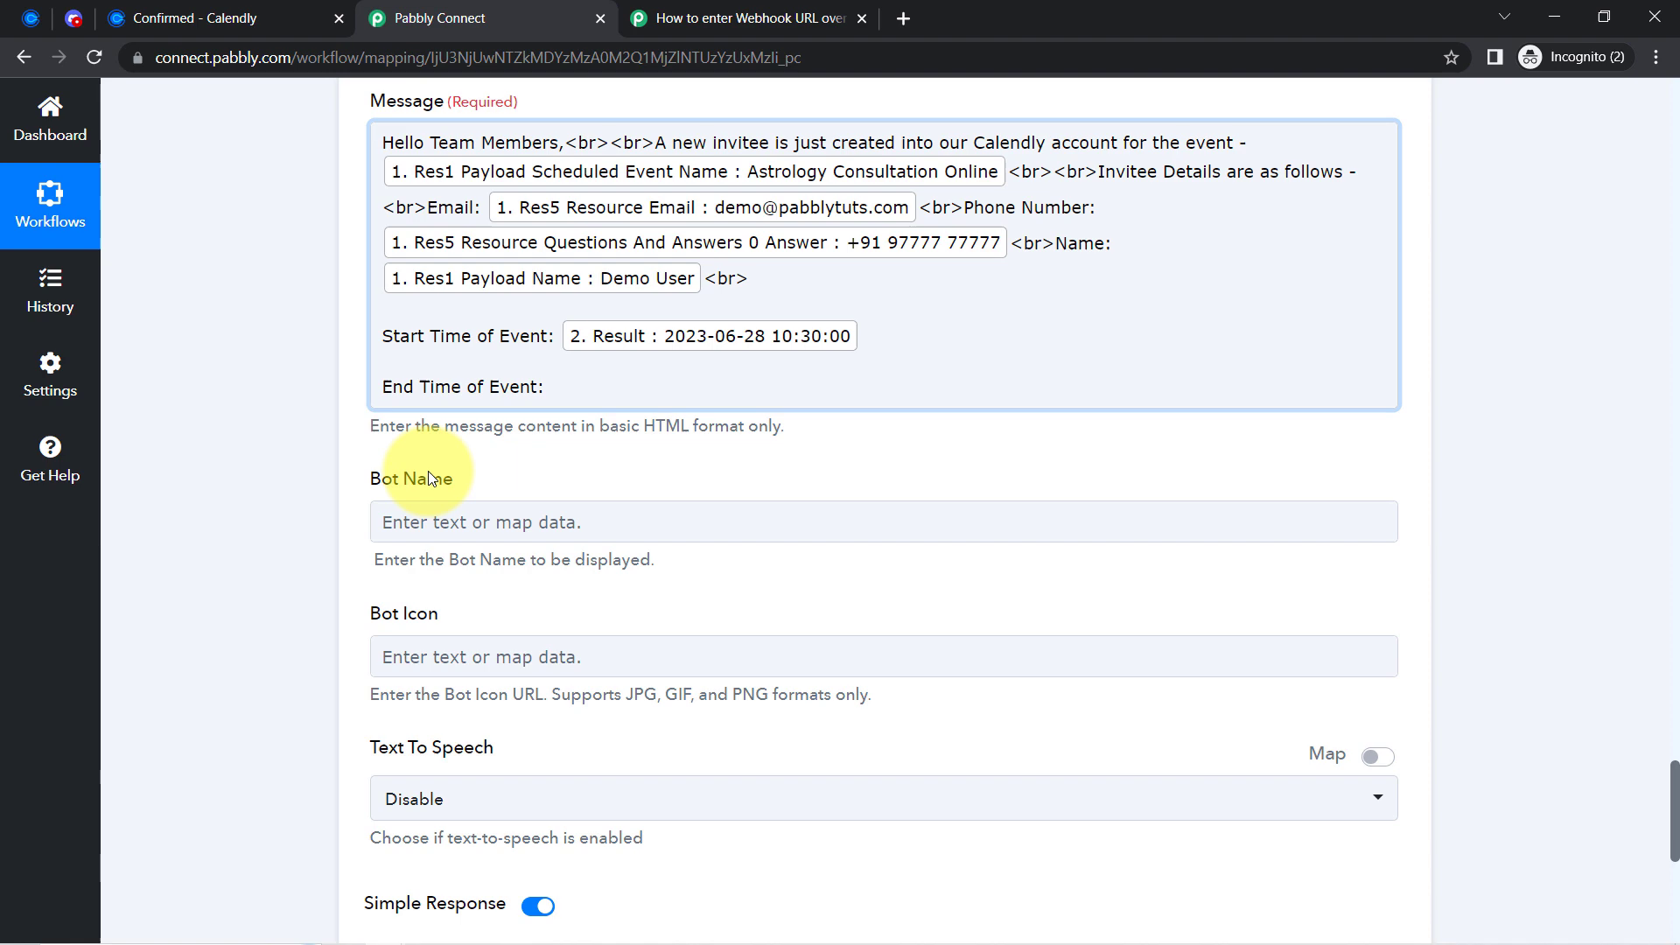
Map the End Time formatter's Result after "End Time of Event:" in the Discord message.
left_click(591, 376)
left_click(630, 820)
left_click(364, 431)
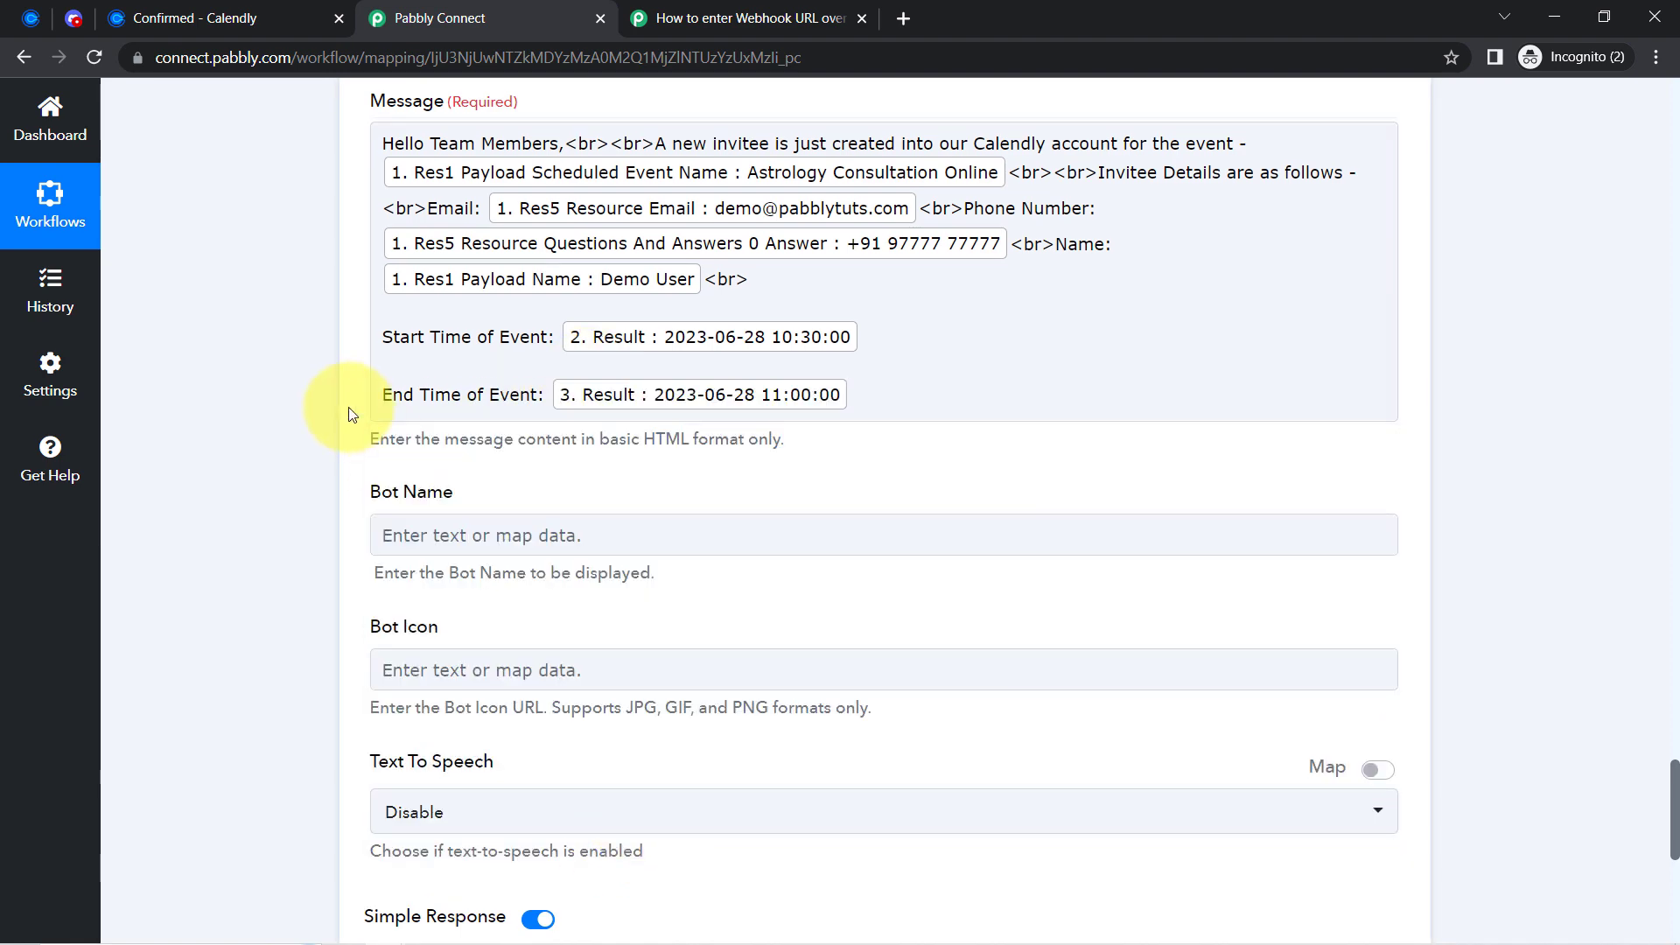
Save the Discord step with a test request, and leave the server settings in Discord to show the #general channel.
scroll(265, 490, "down", 5)
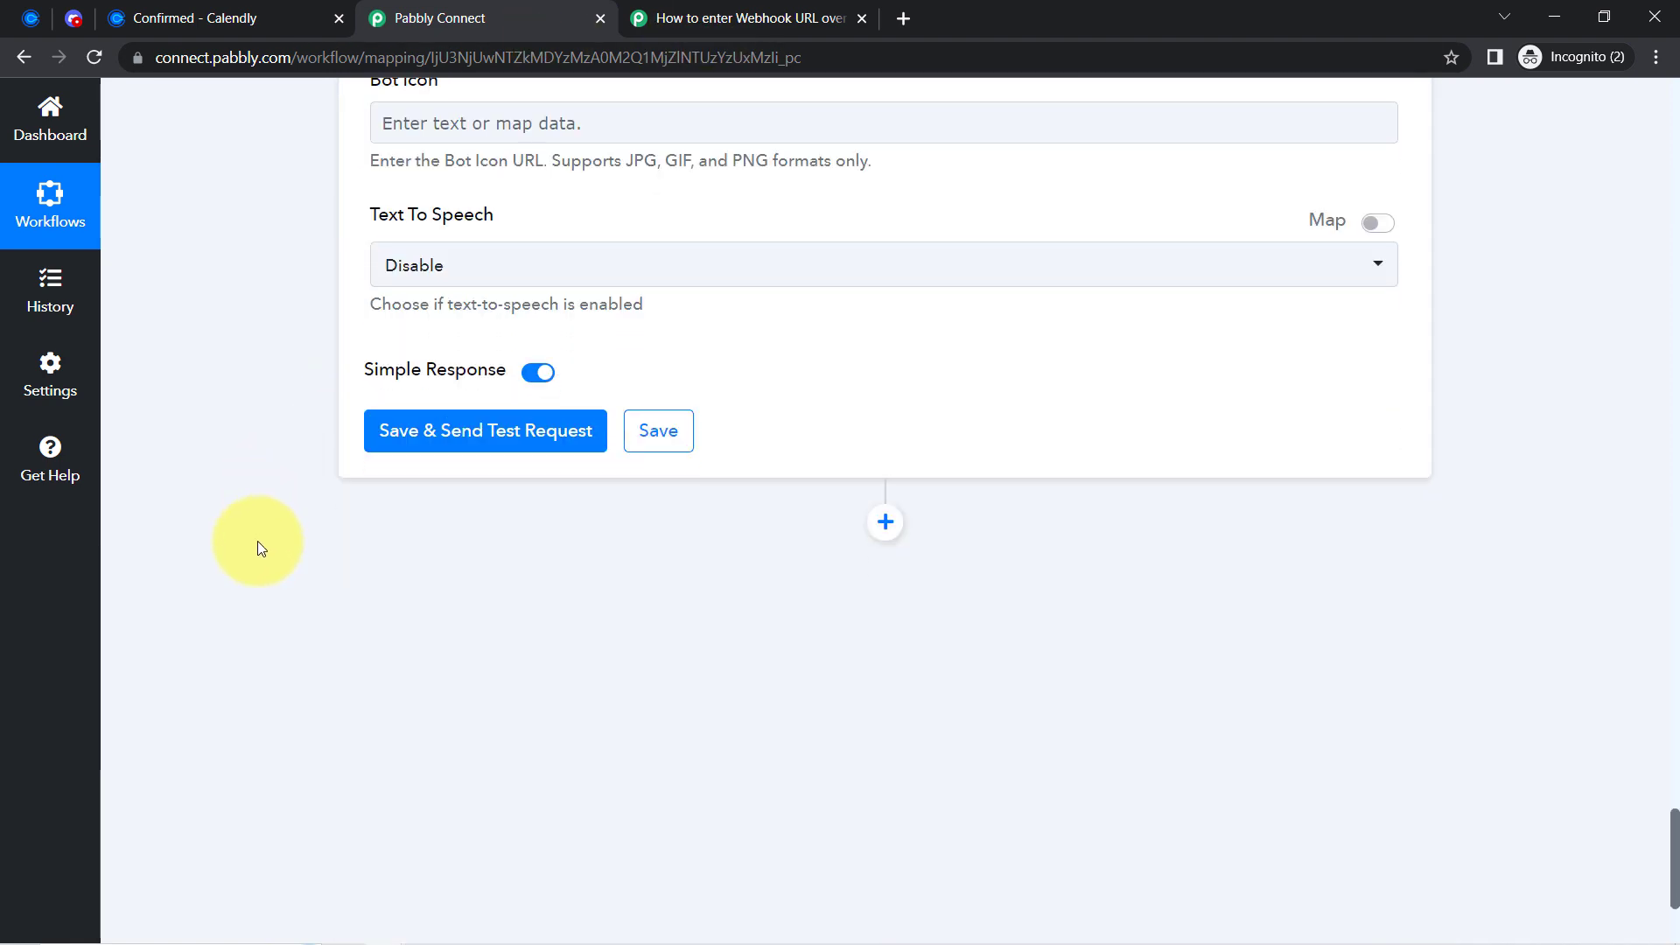
left_click(420, 434)
left_click(72, 18)
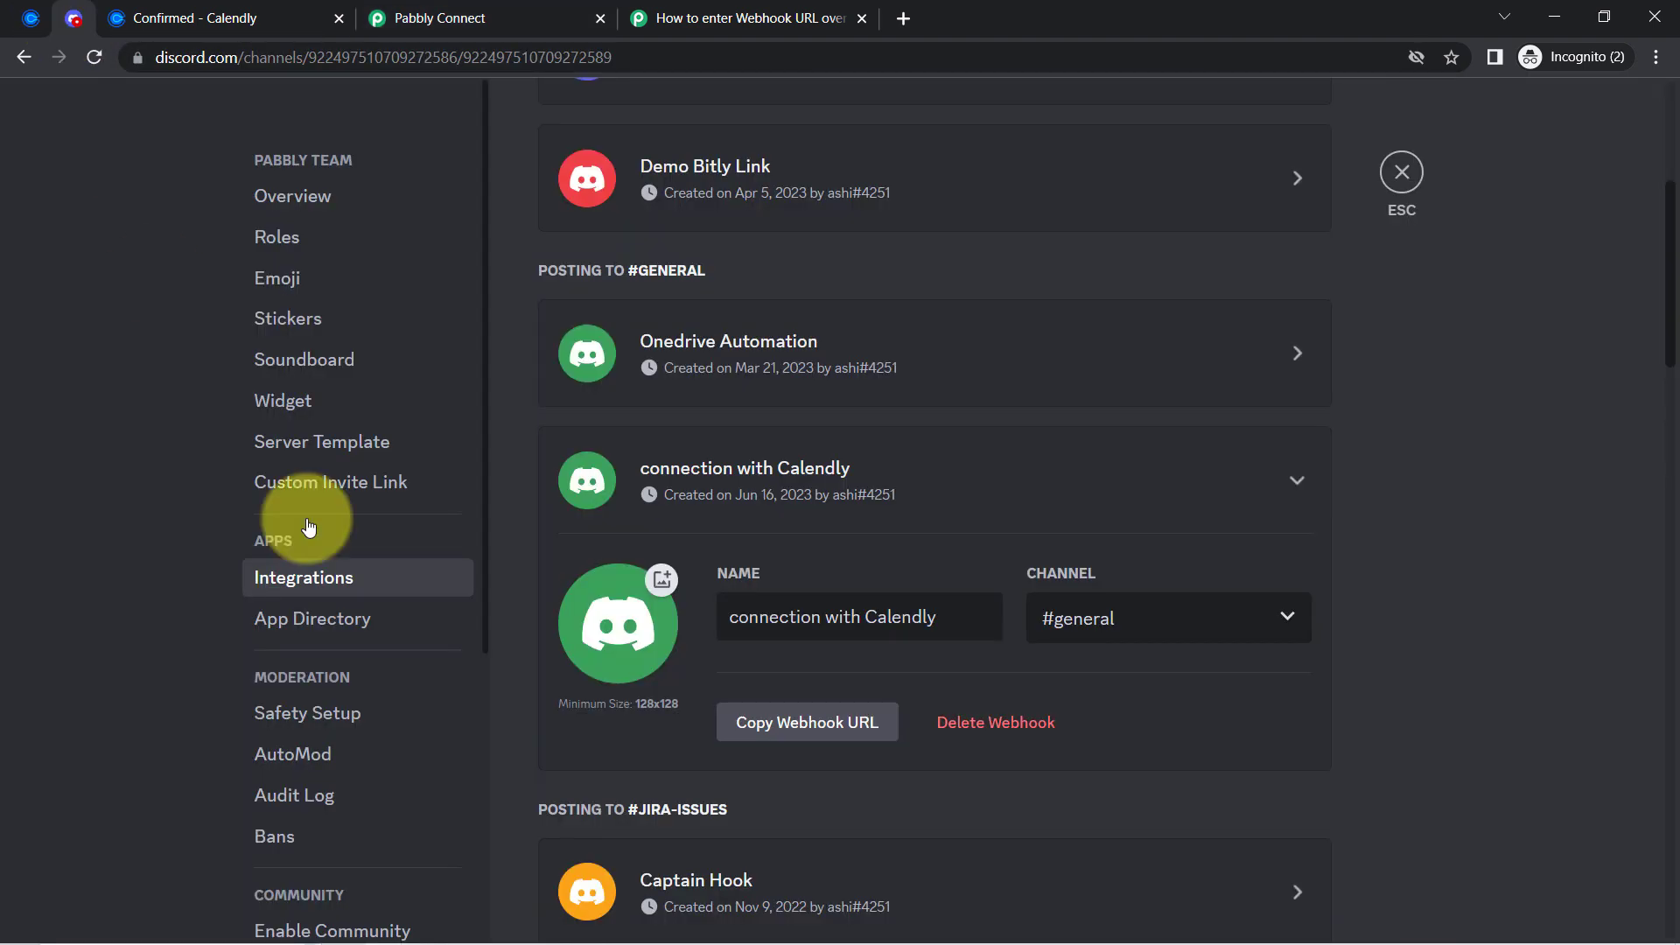
left_click(1401, 172)
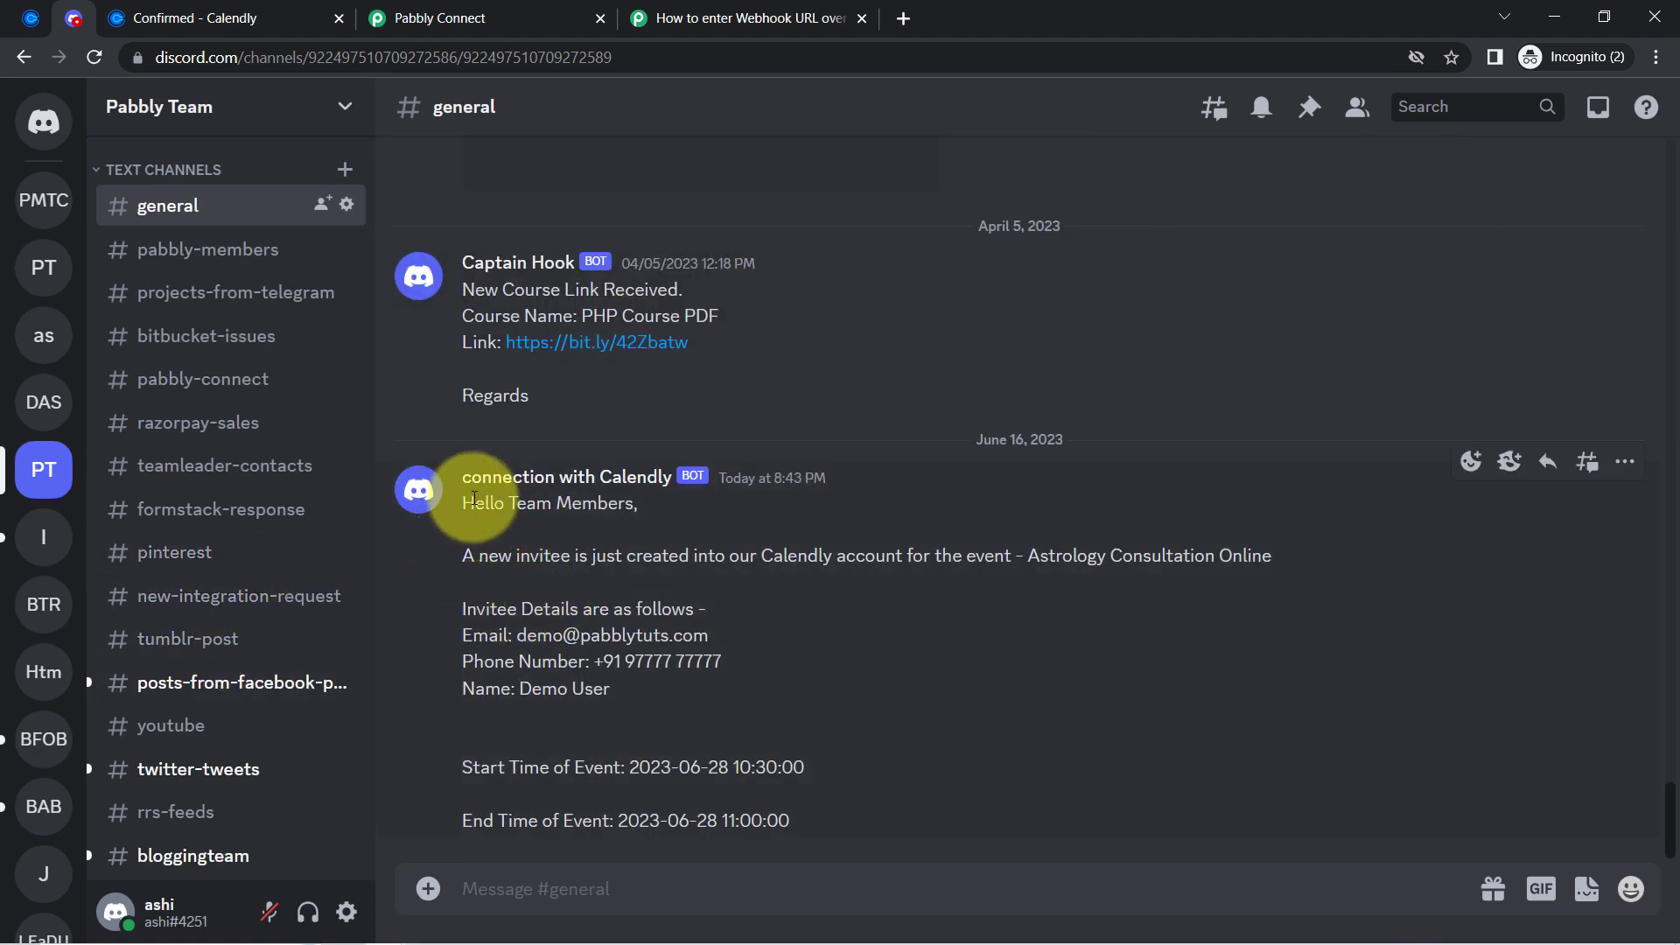
Collapse the test response in Pabbly Connect, and check the posted message's event name, invitee details and event times in Discord.
left_click(435, 18)
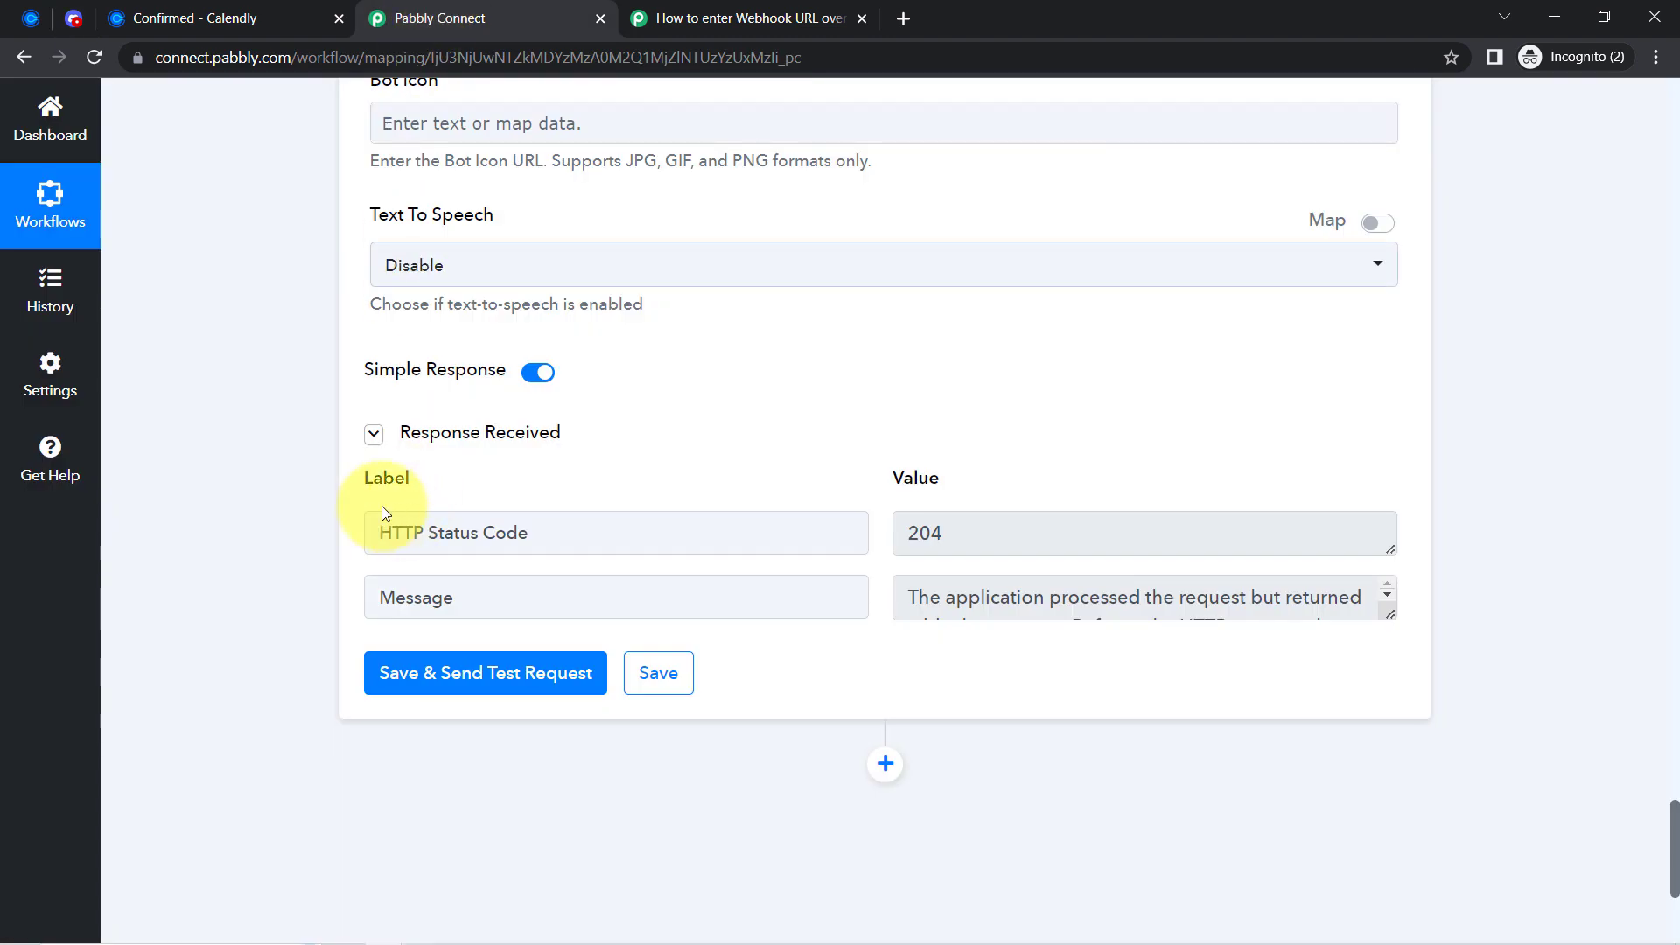
left_click(383, 443)
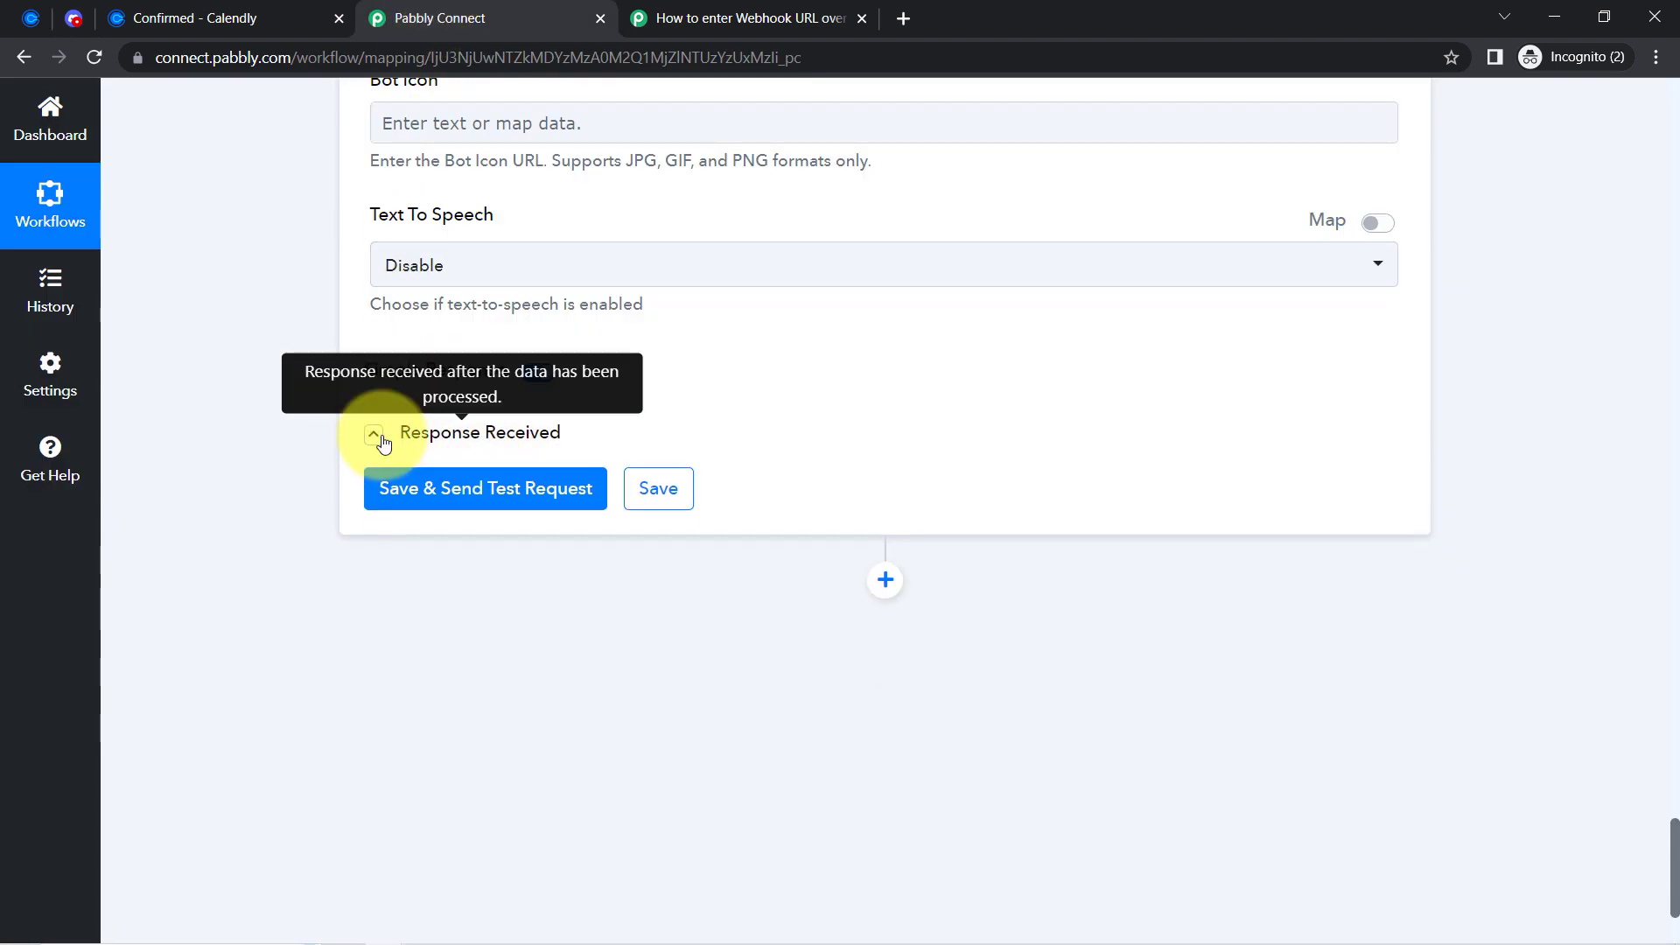
left_click(74, 18)
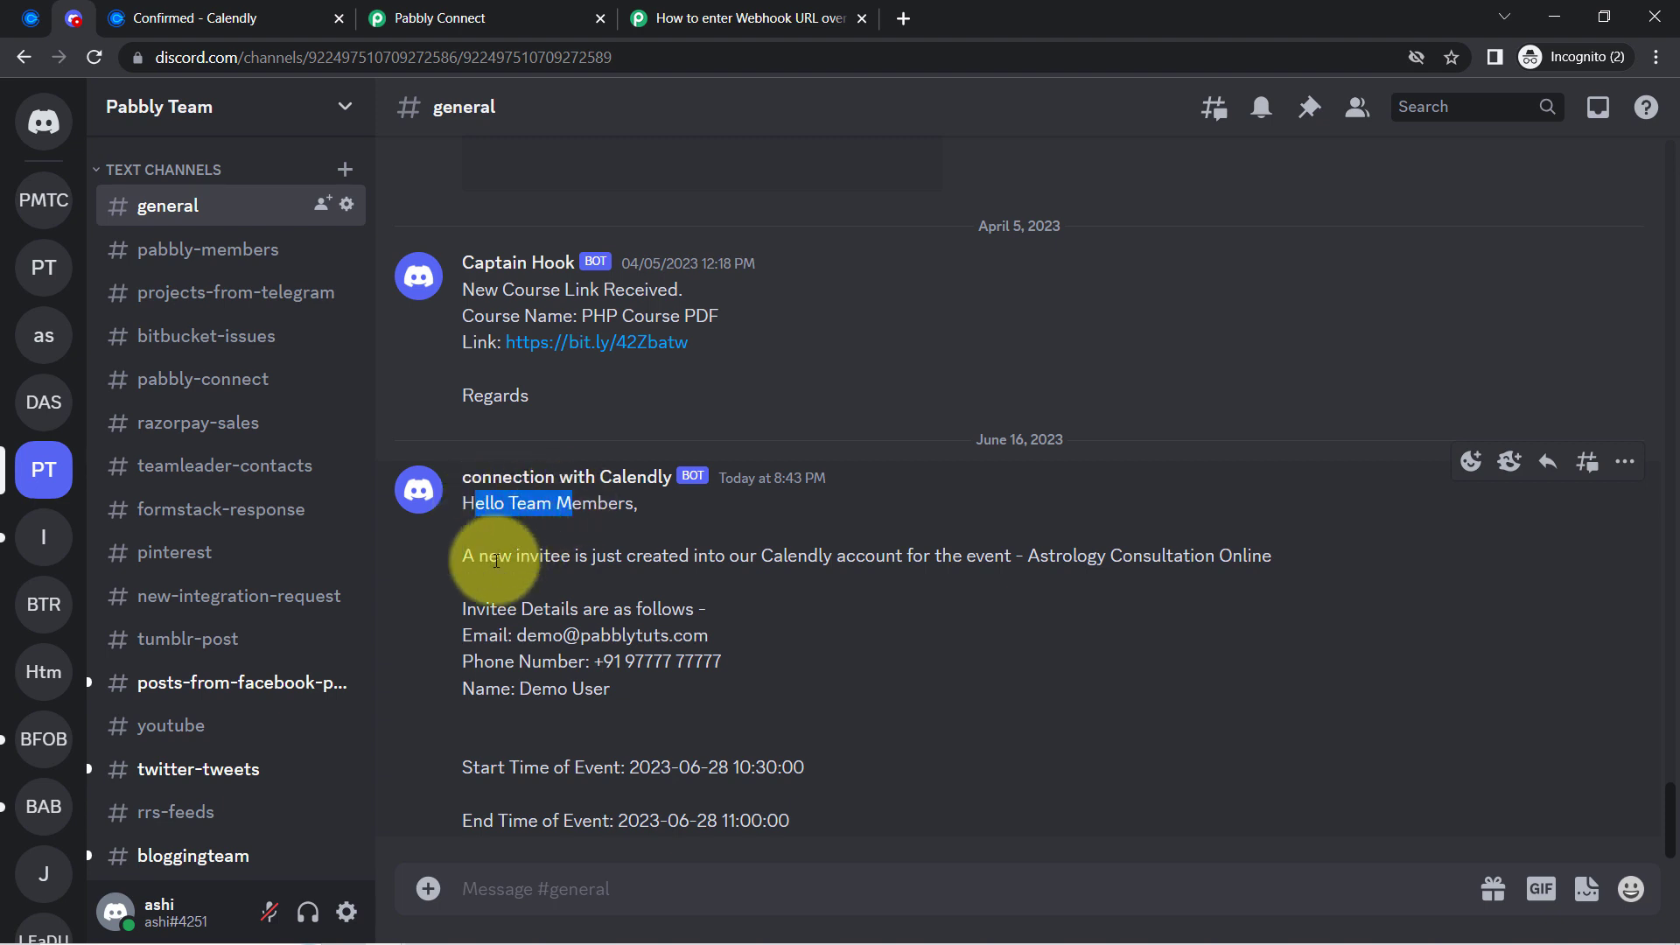
left_click_drag(499, 556, 1241, 557)
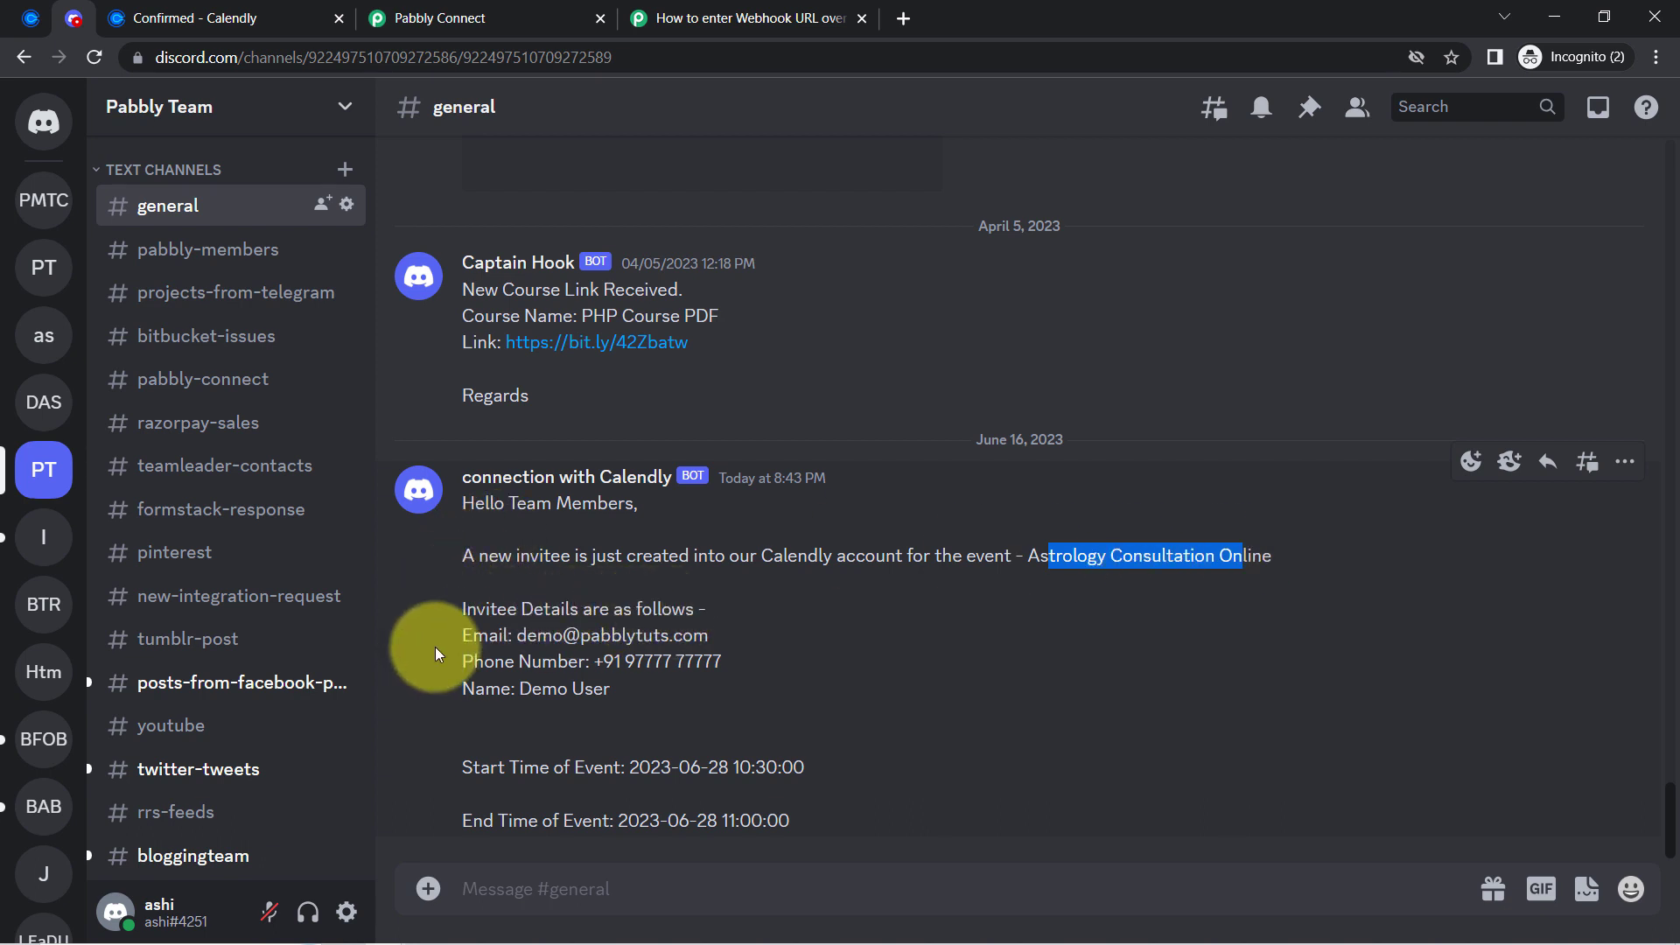
left_click_drag(517, 632, 611, 686)
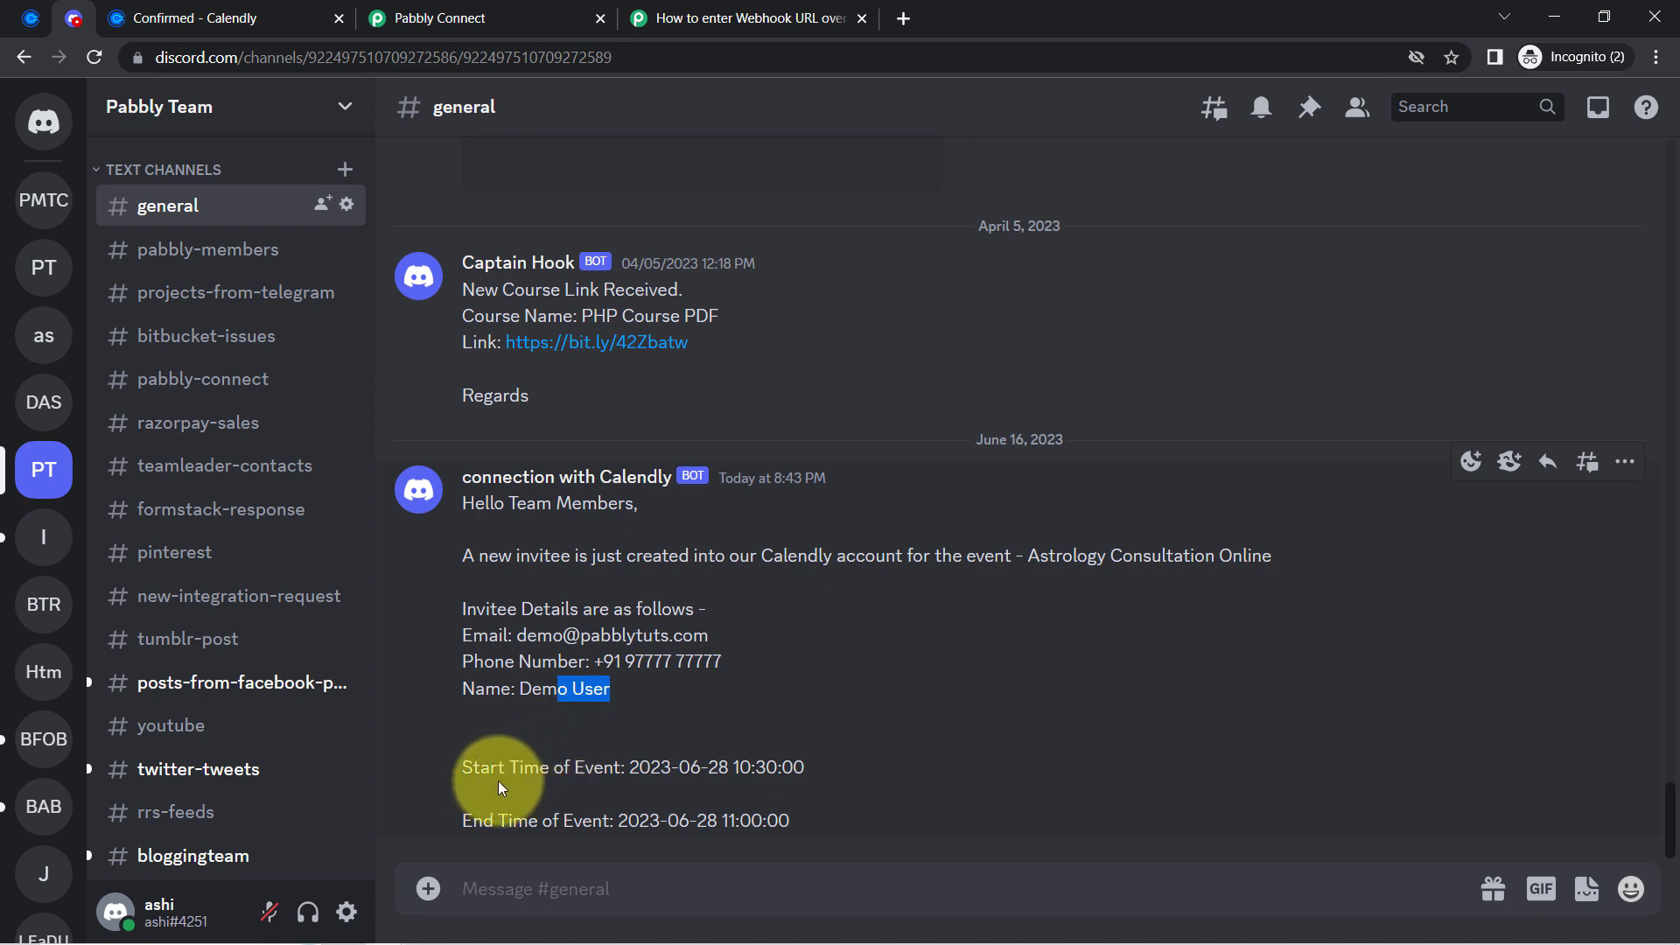
left_click_drag(499, 769, 721, 763)
left_click_drag(484, 821, 702, 820)
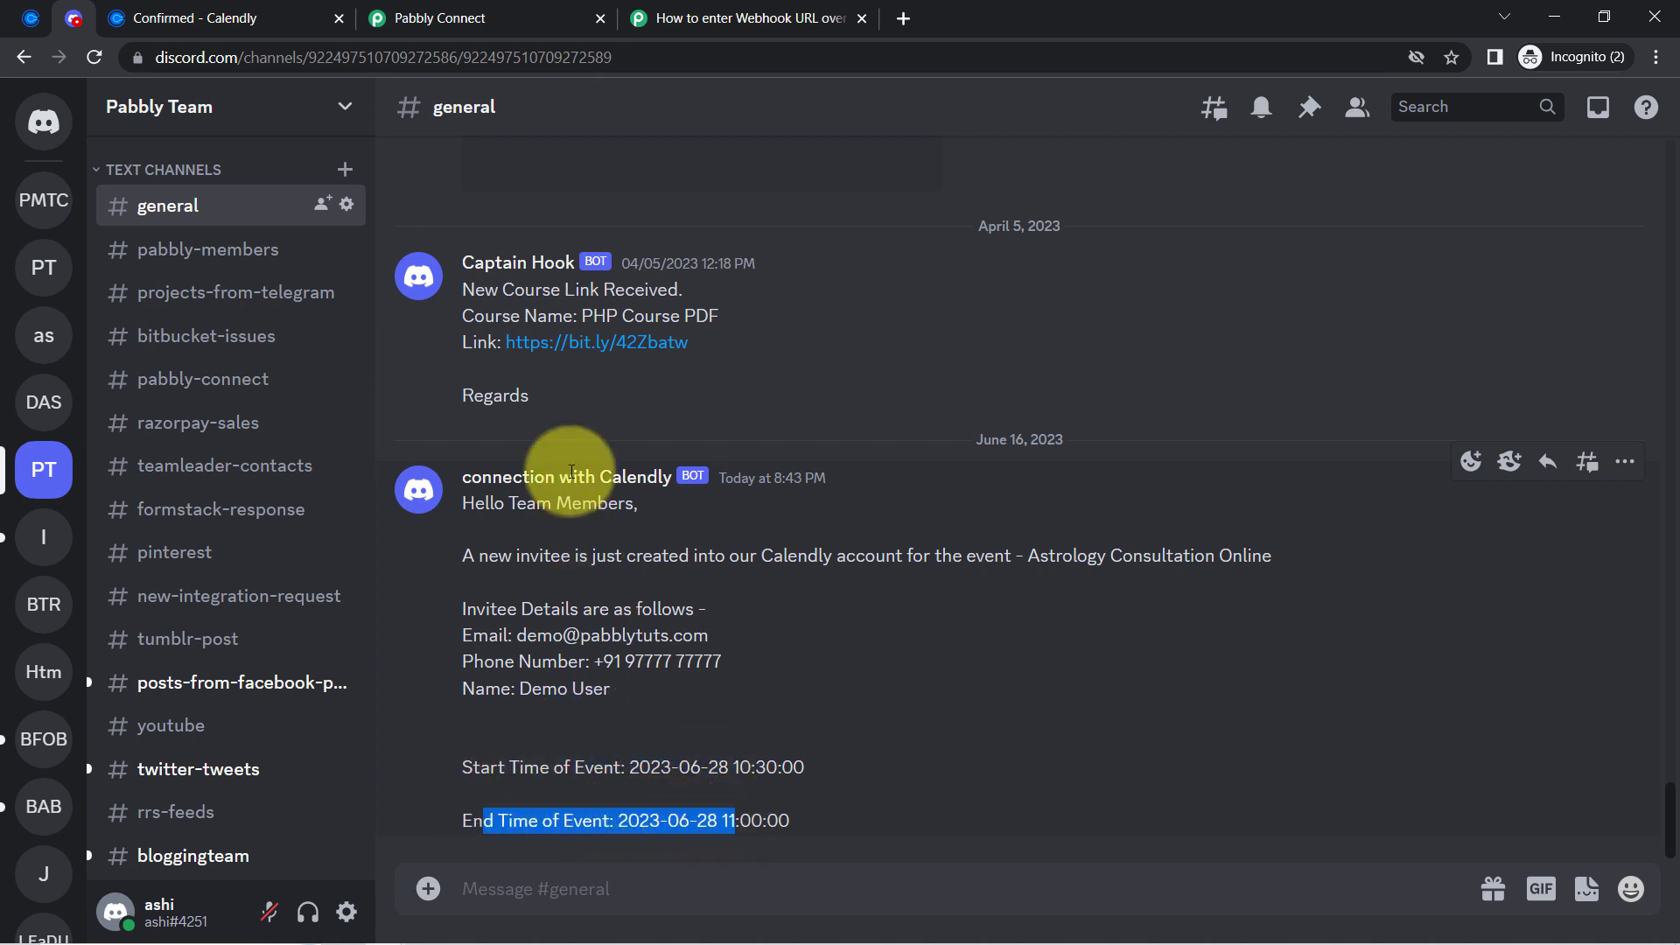
left_click(34, 15)
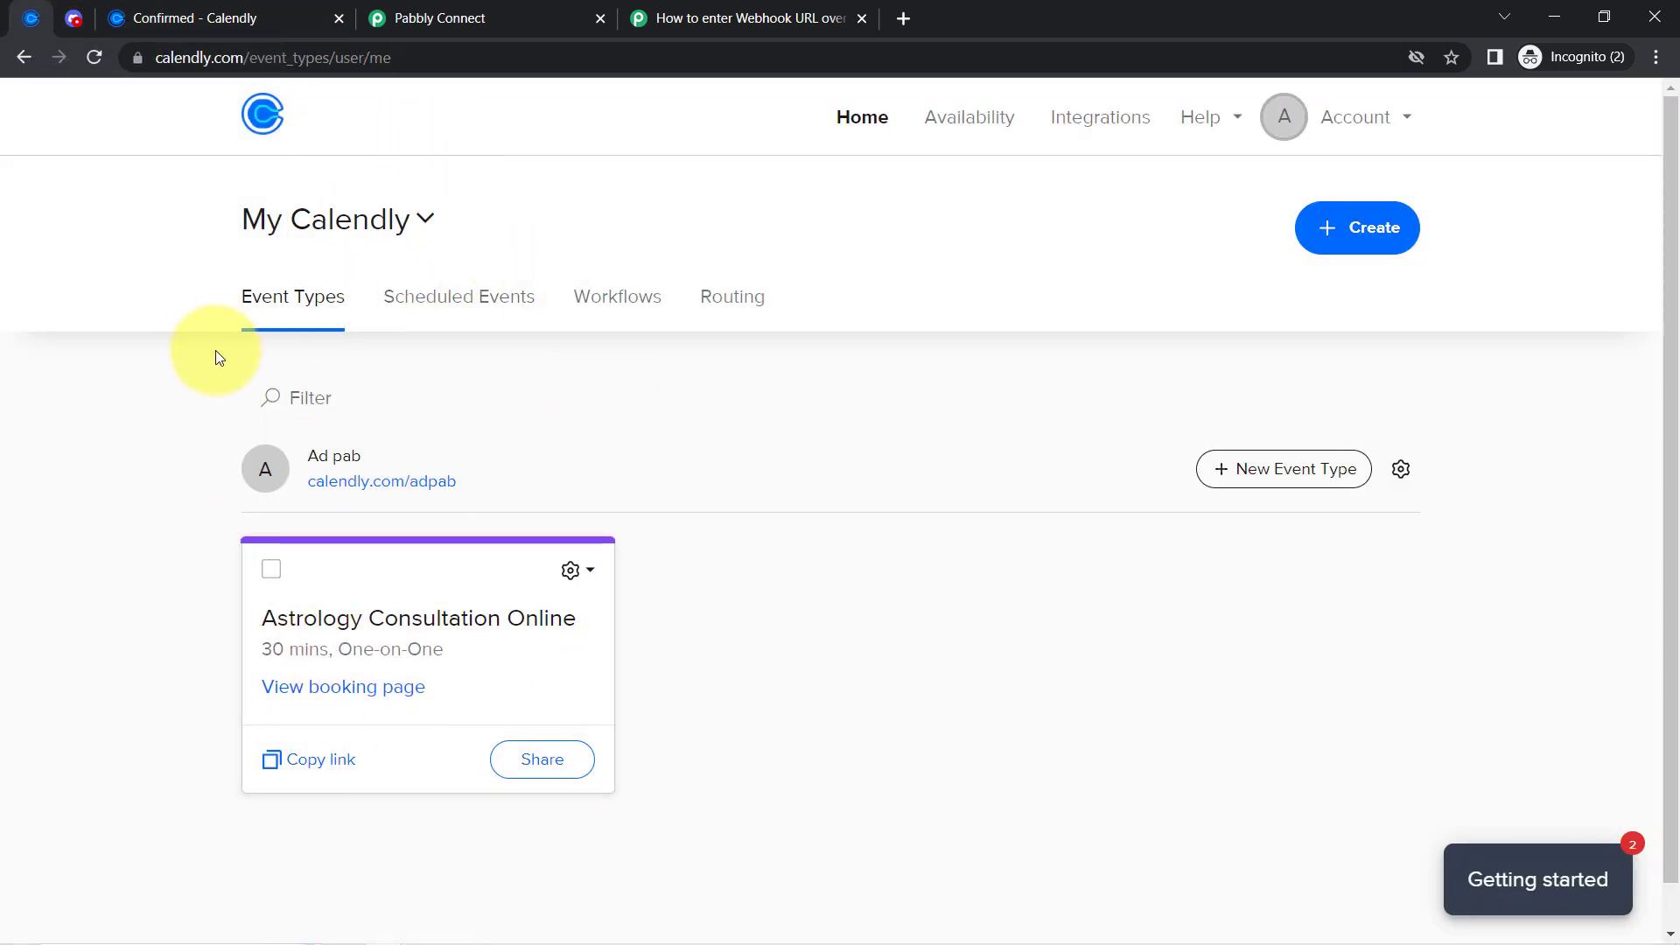
left_click(74, 15)
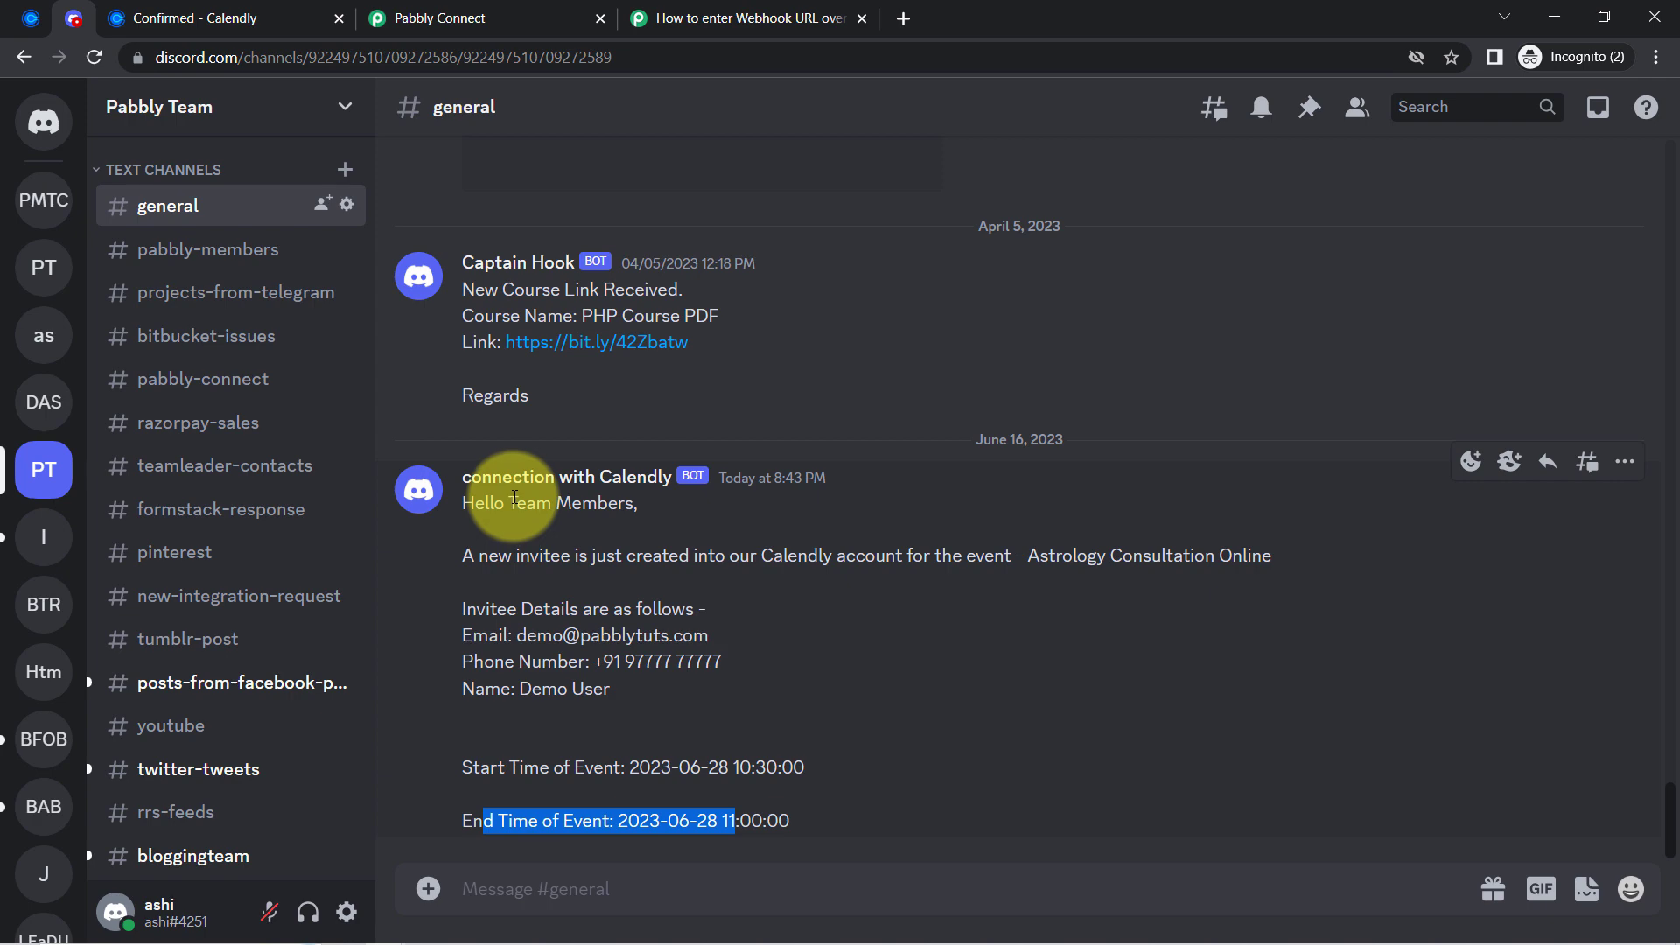
Return to Pabbly Connect and collapse the Calendly trigger, both Date/Time Formatter steps and the Discord step to show the whole workflow.
left_click(486, 17)
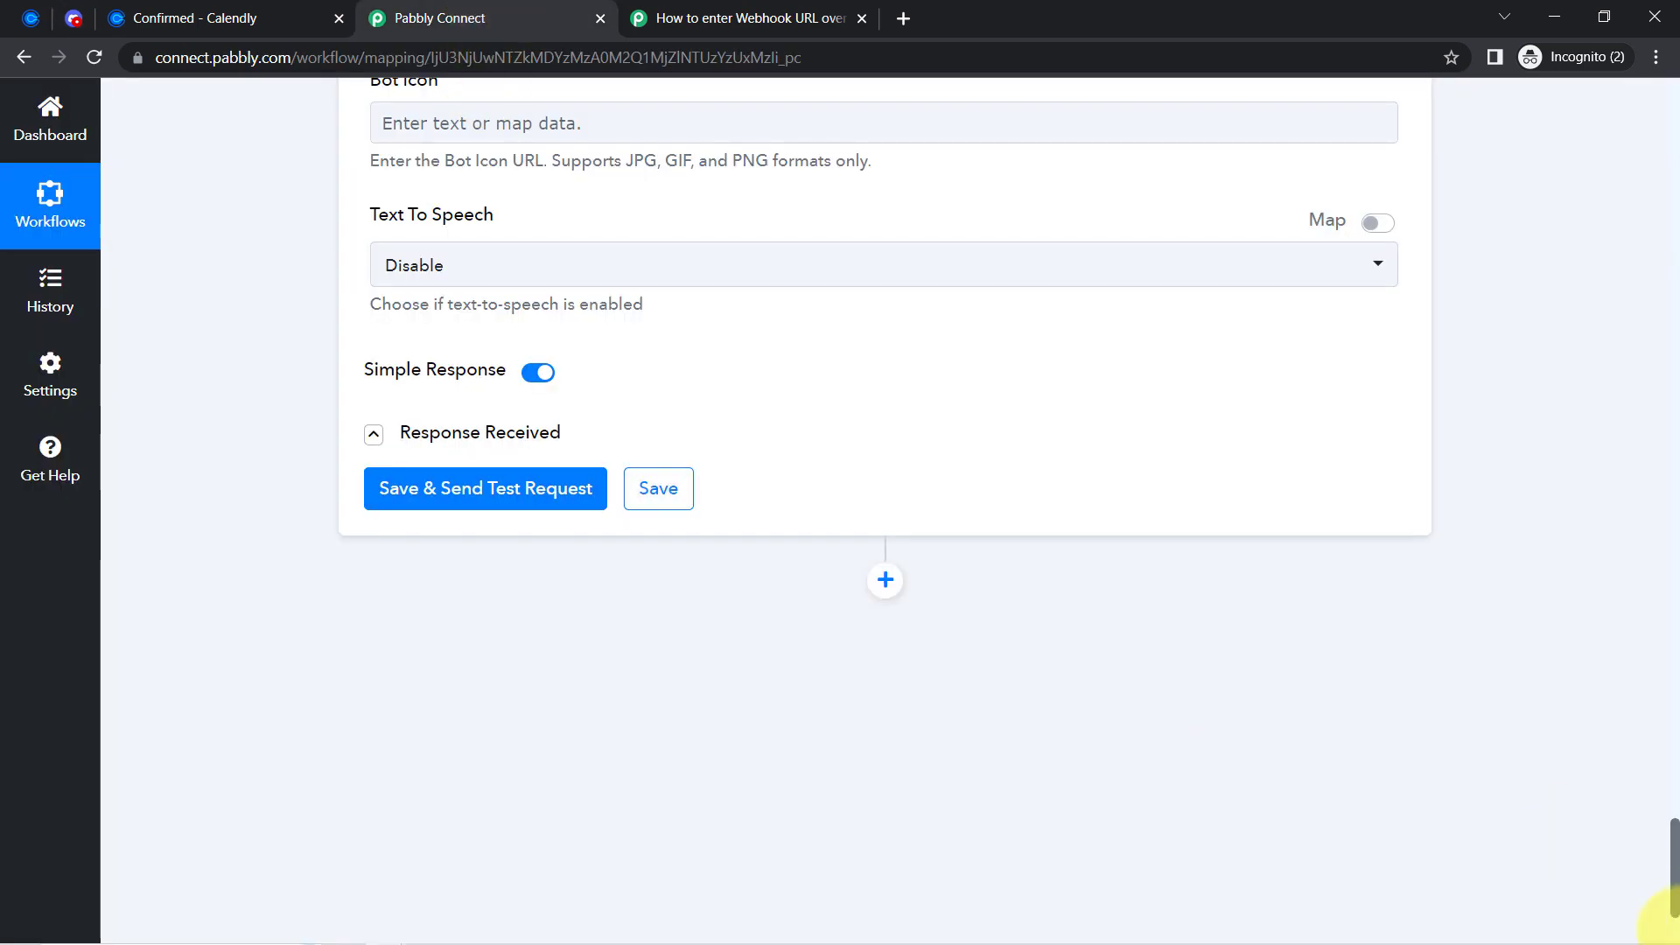
left_click_drag(1671, 855, 1667, 94)
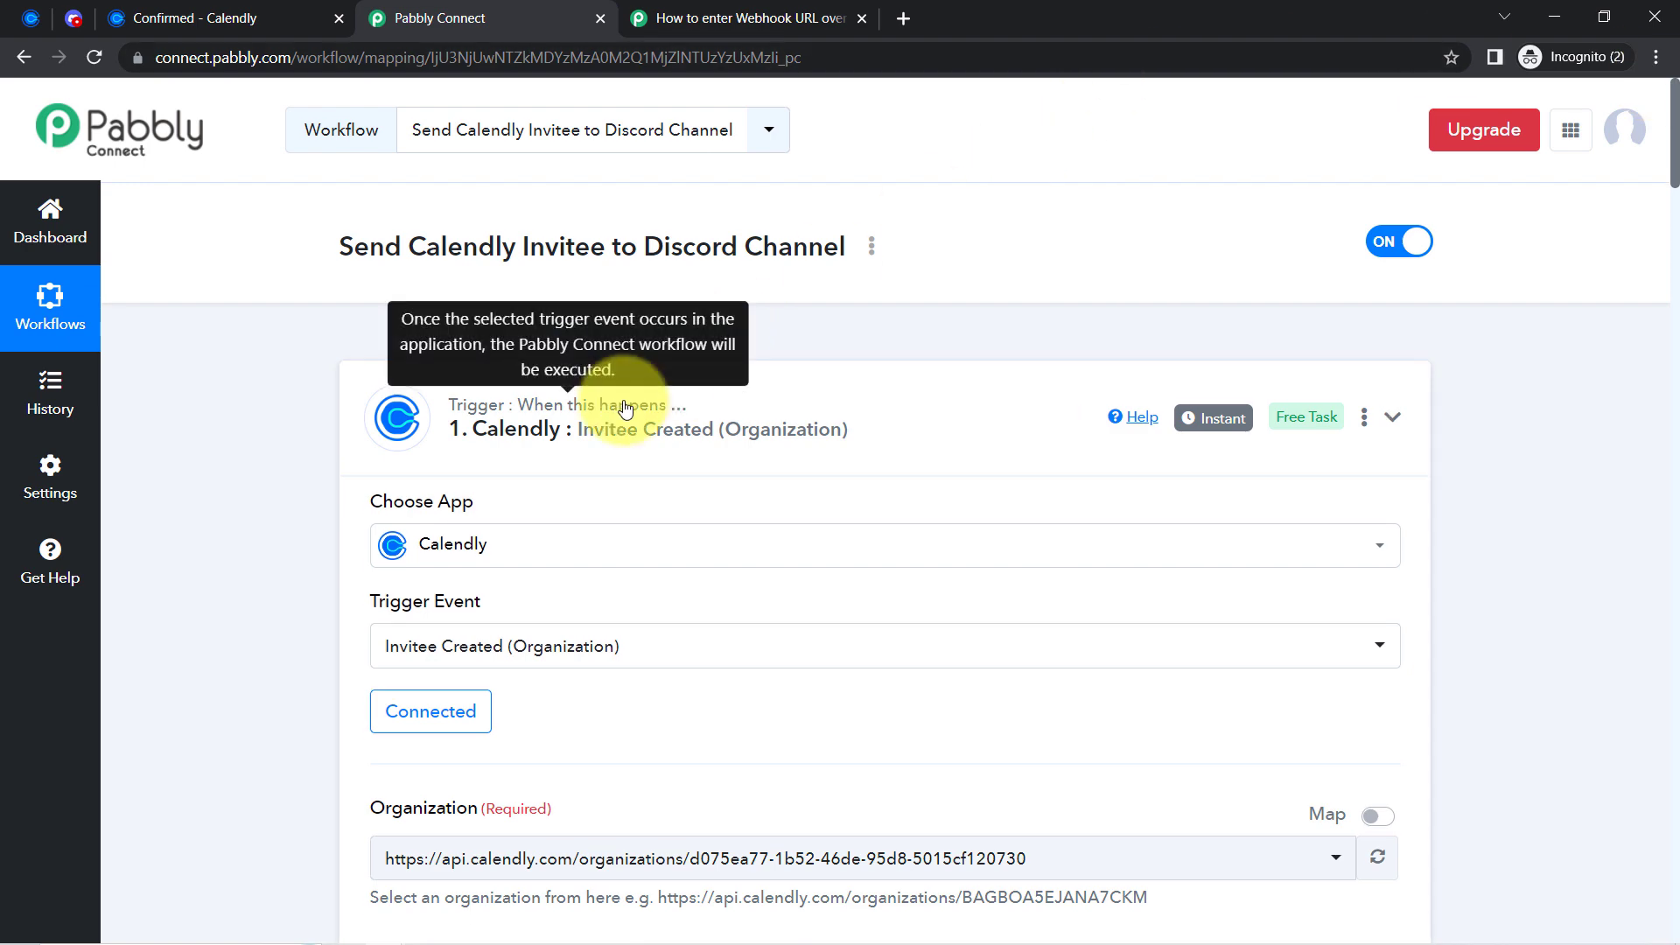
left_click(691, 392)
left_click(575, 626)
scroll(633, 534, "down", 4)
left_click(581, 561)
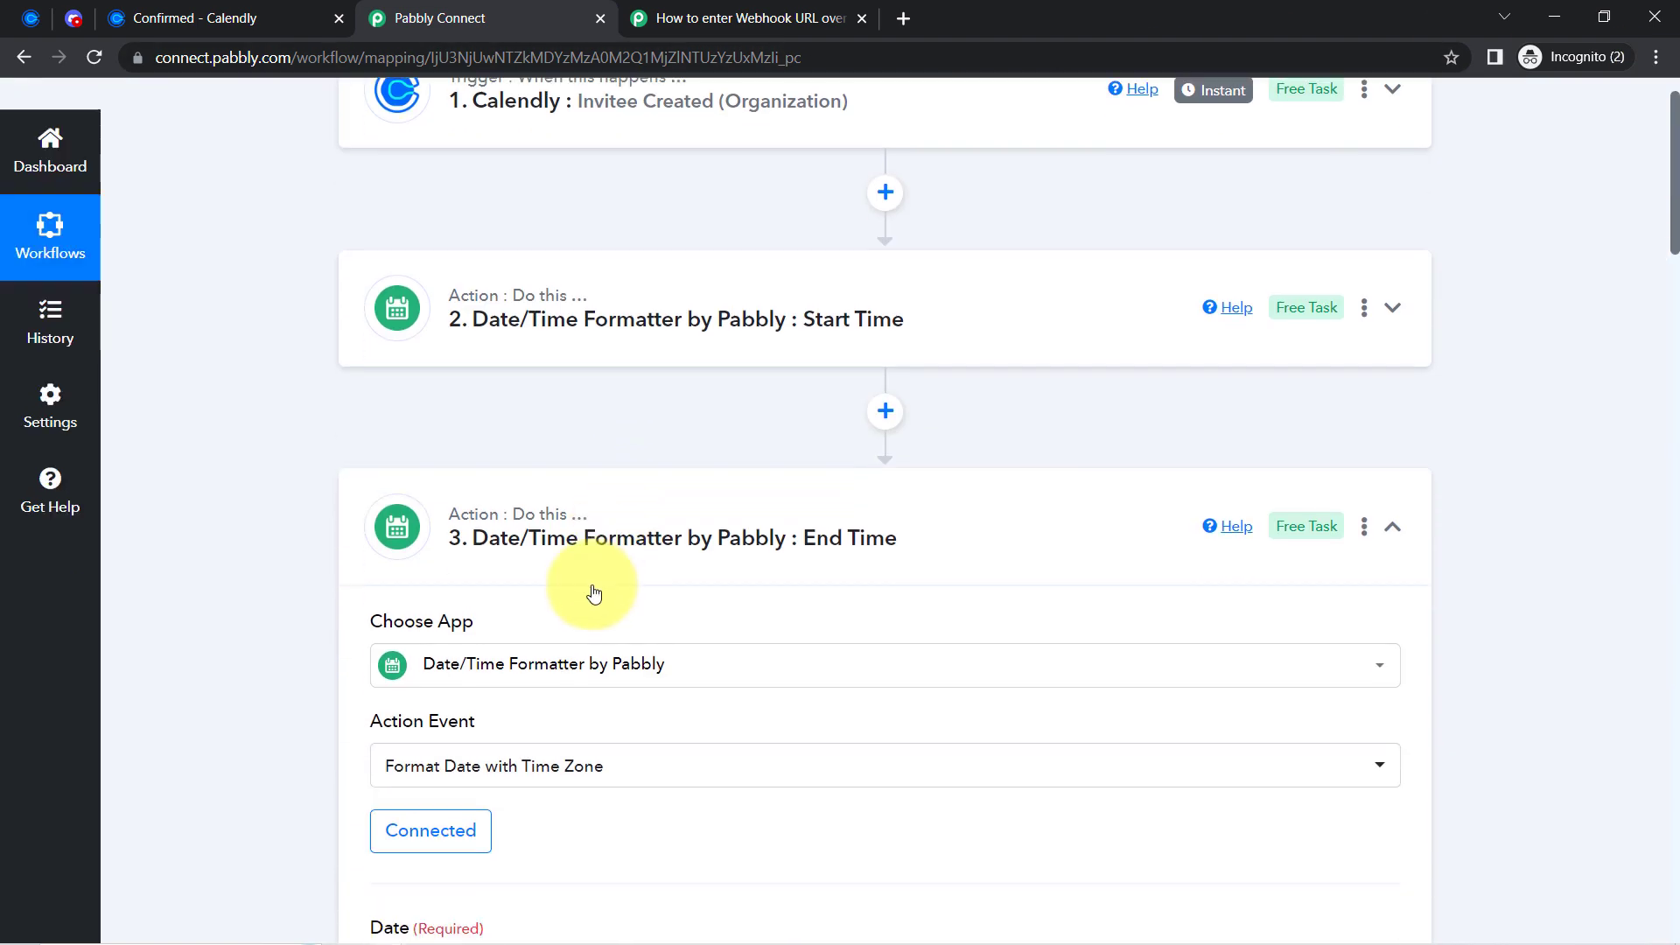
left_click(549, 549)
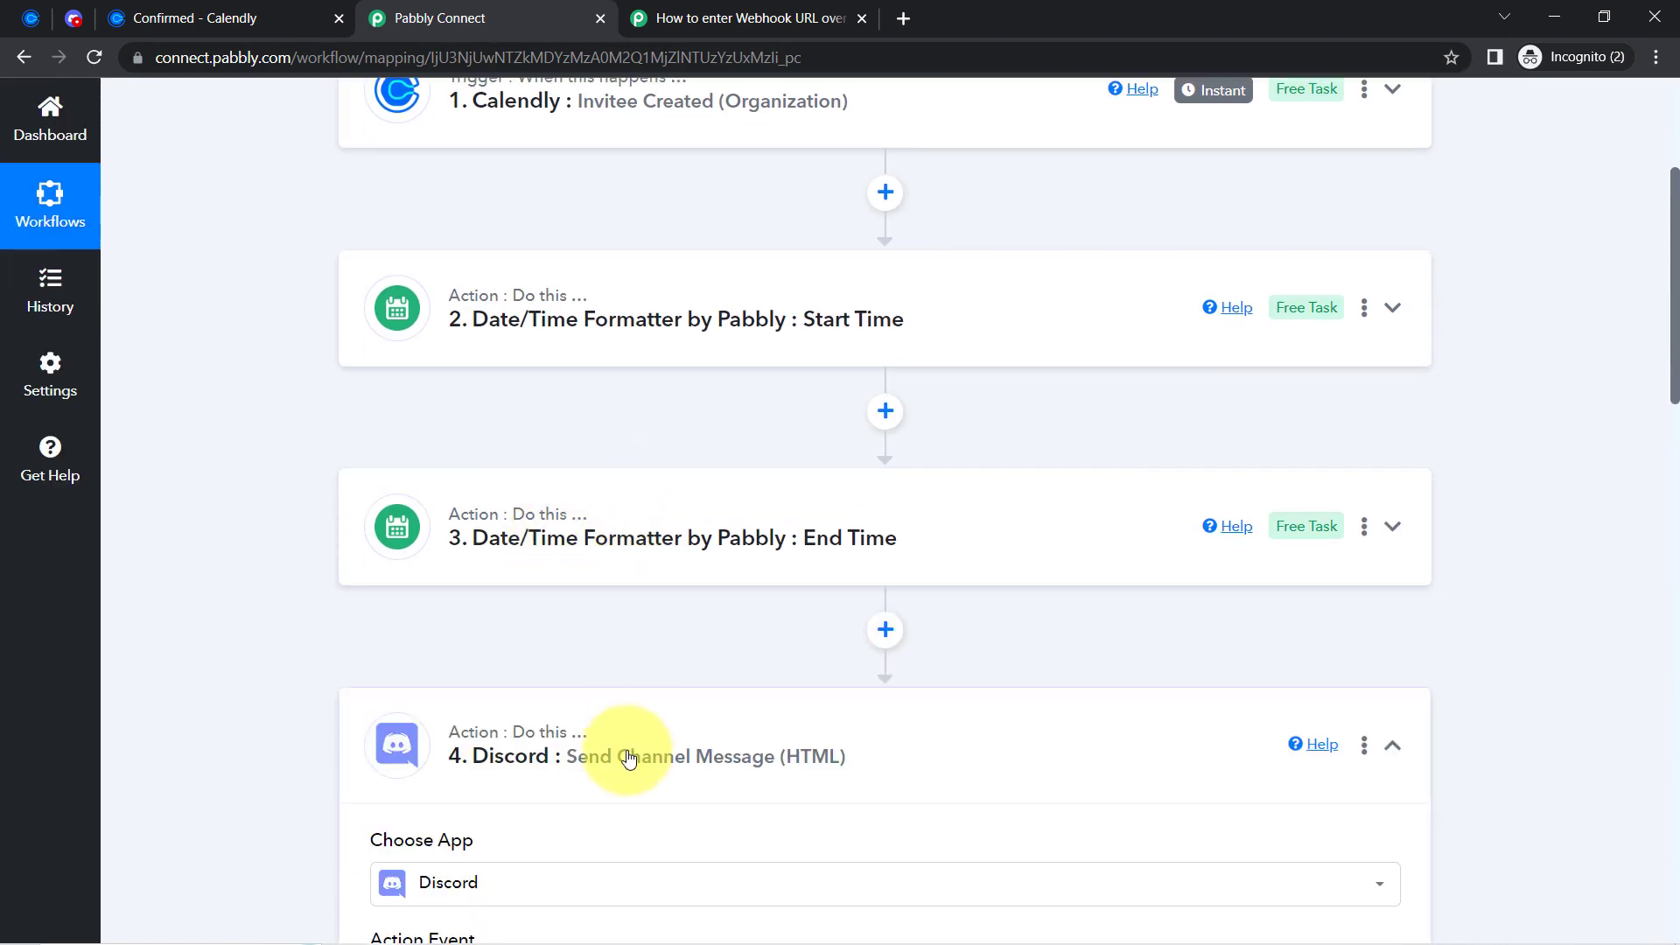
left_click(629, 758)
scroll(625, 495, "up", 4)
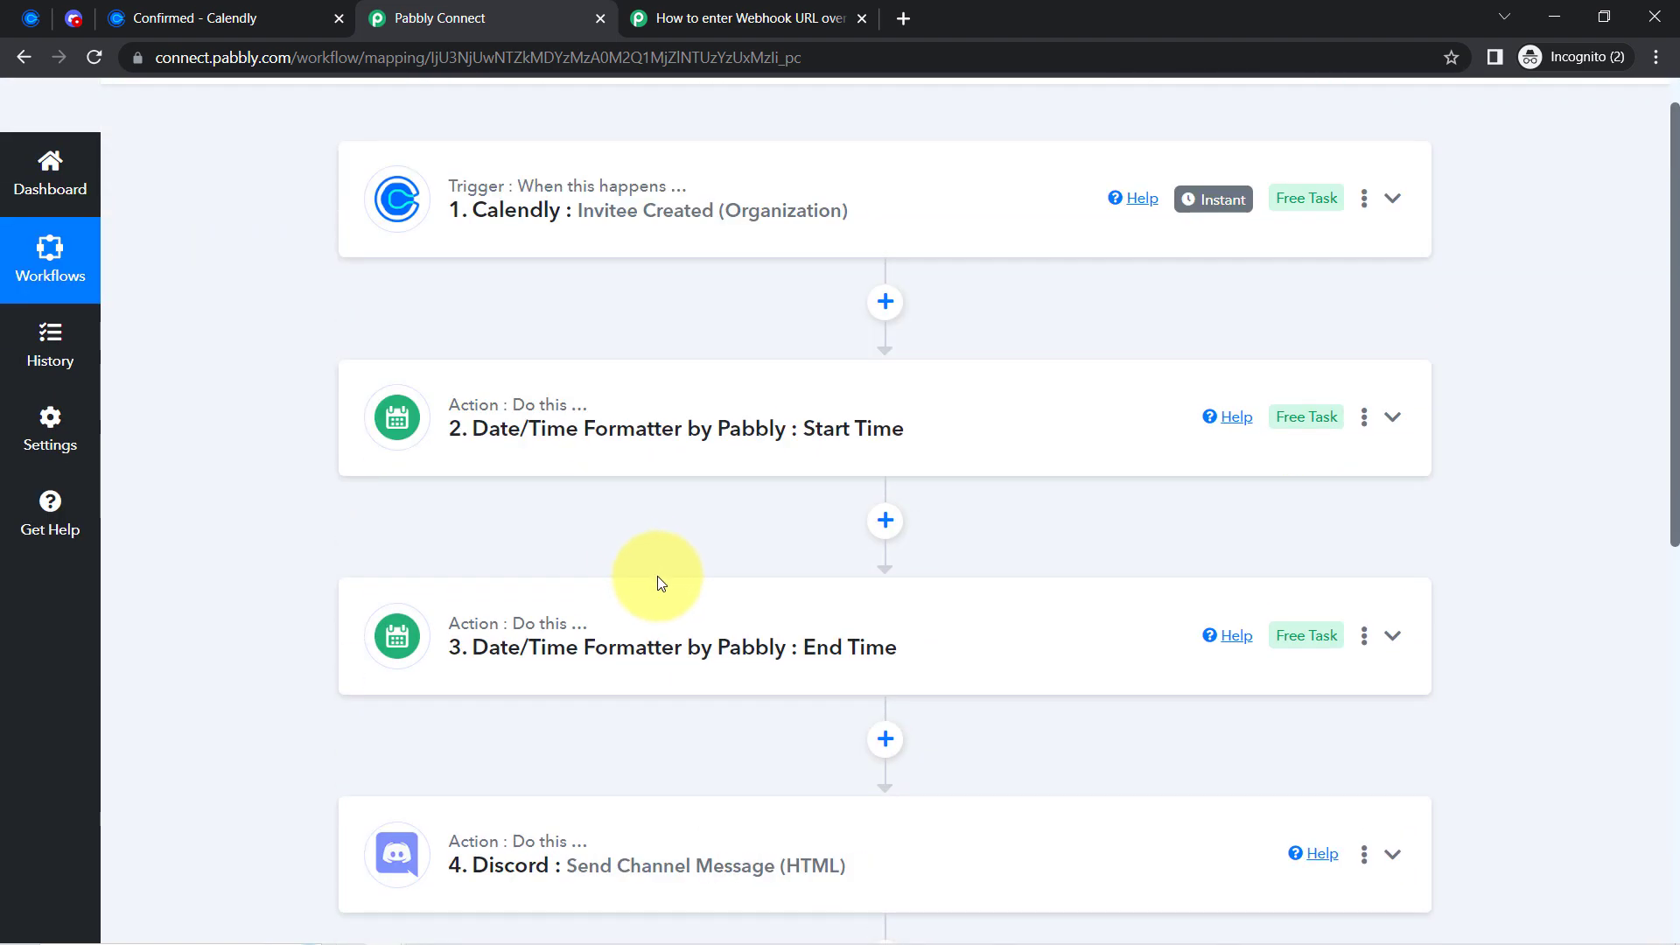
Copy the share link of the Send Calendly Invitee to Discord Channel workflow and close the sharing dialog.
left_click(872, 256)
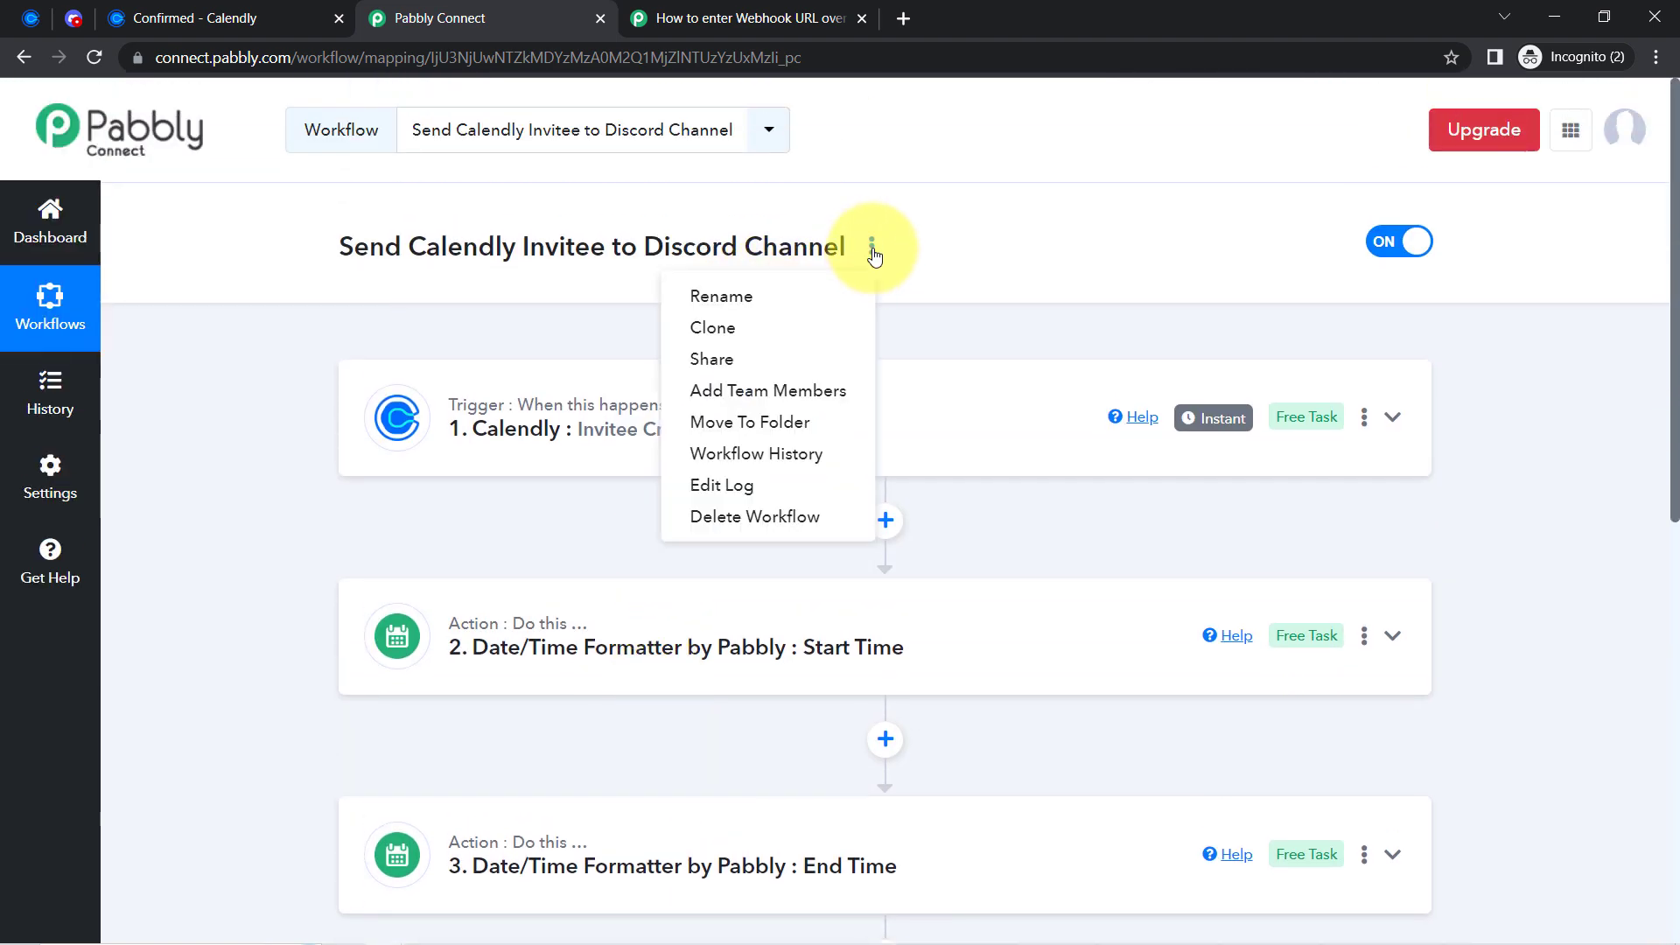
left_click(738, 357)
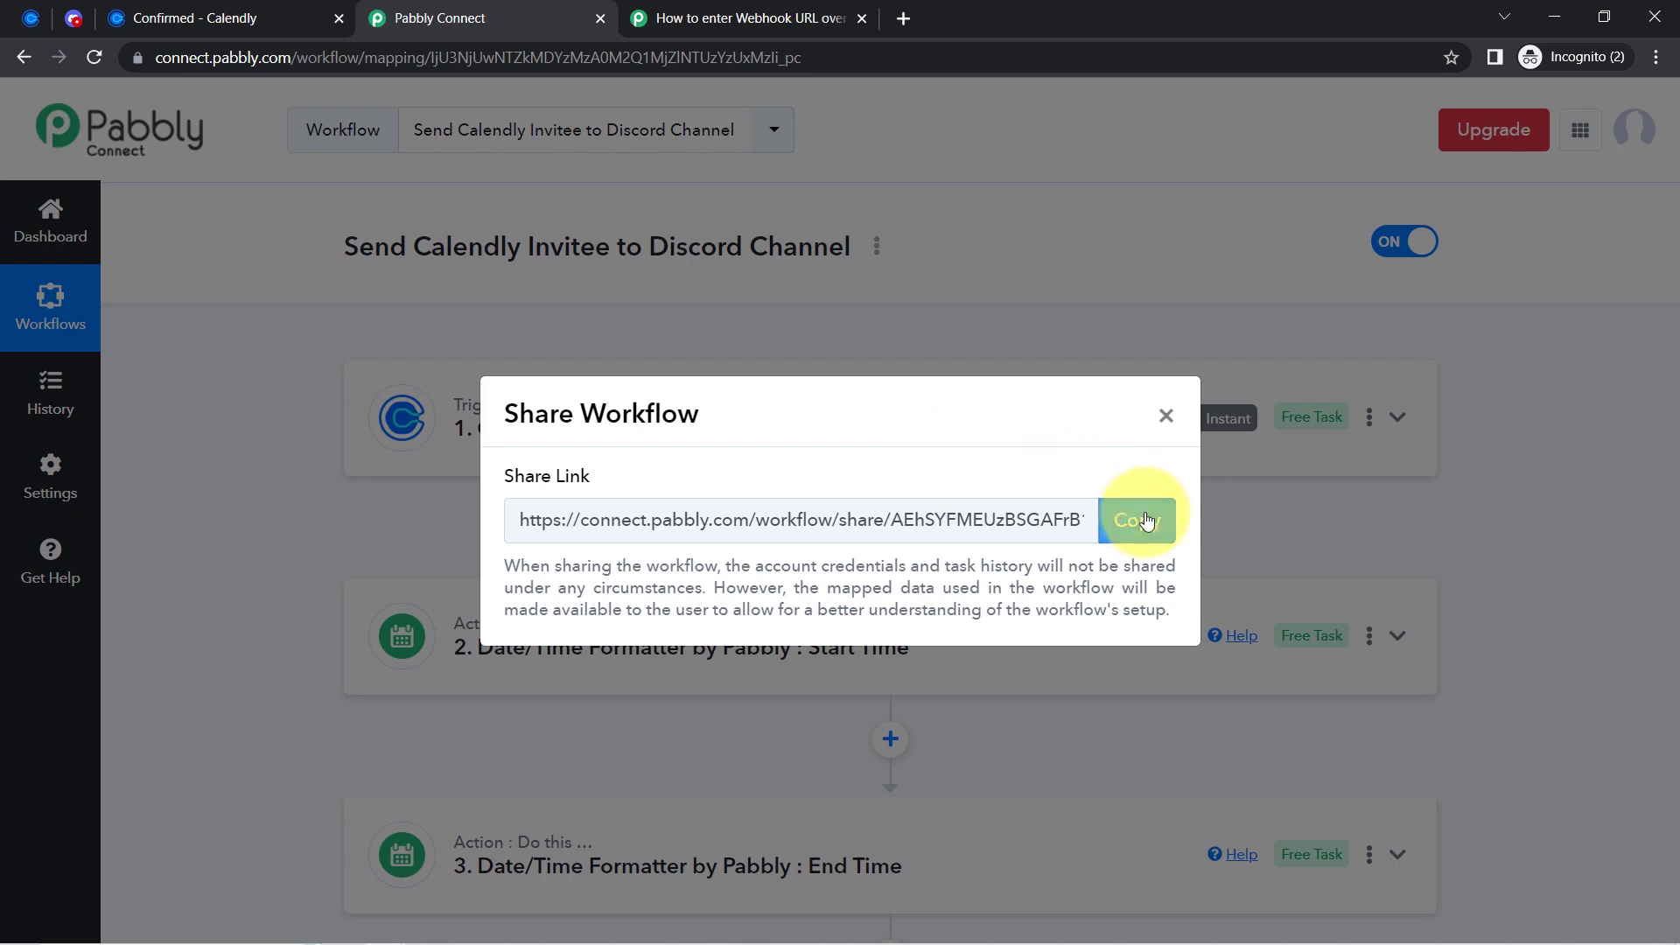
left_click(1147, 522)
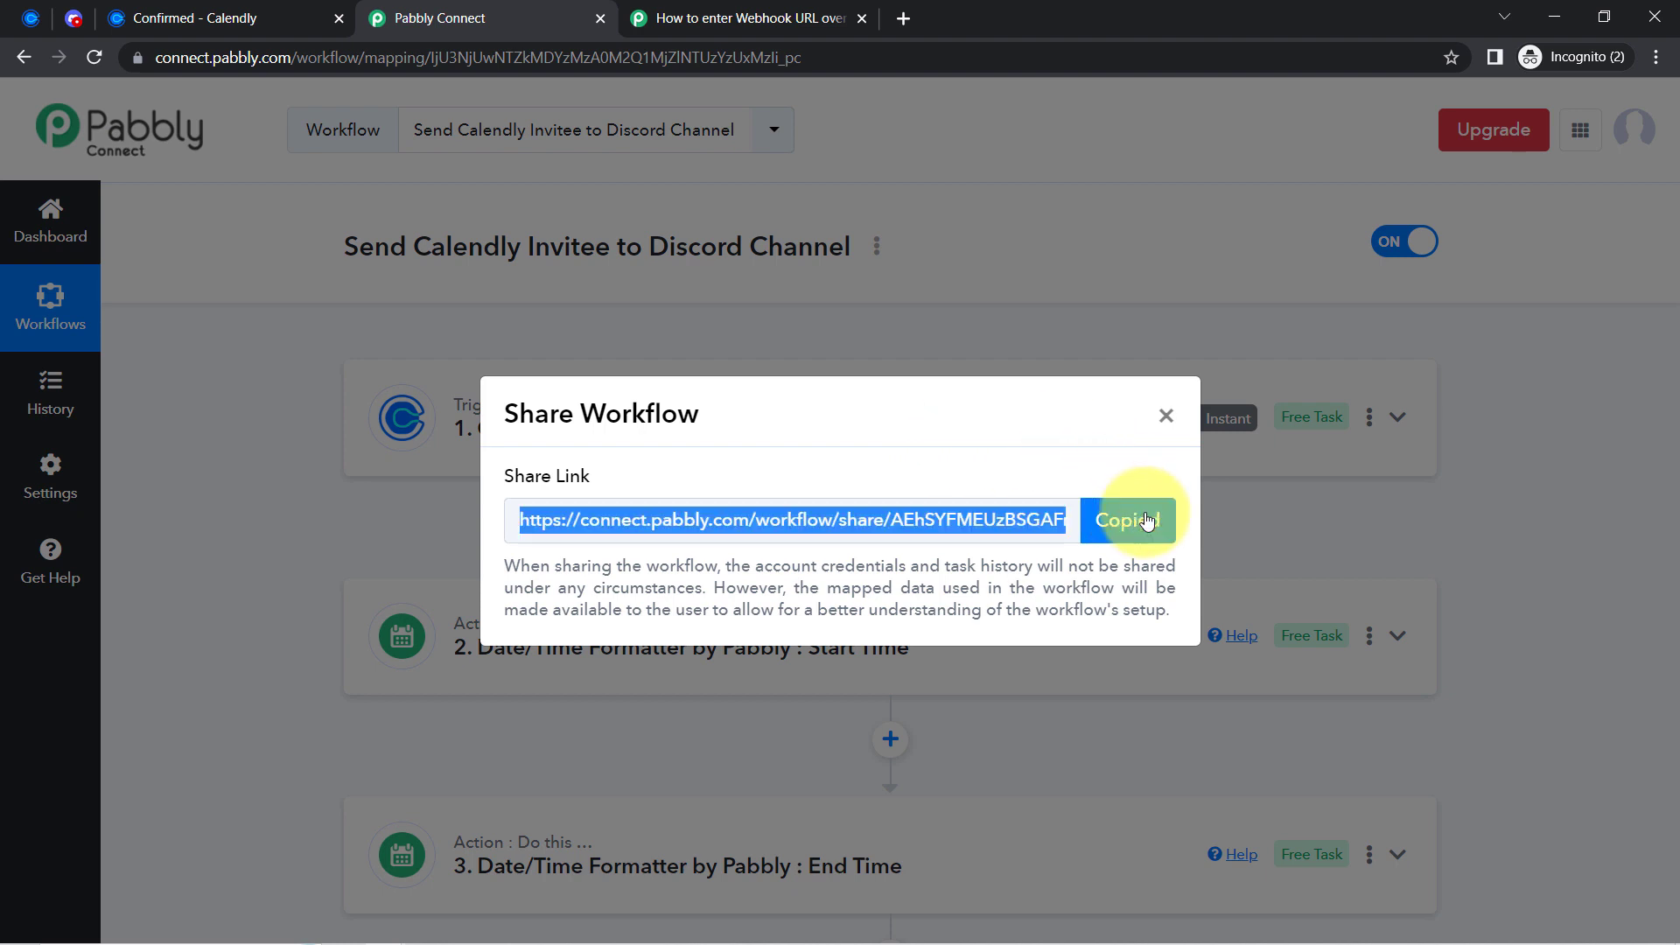
left_click(1166, 417)
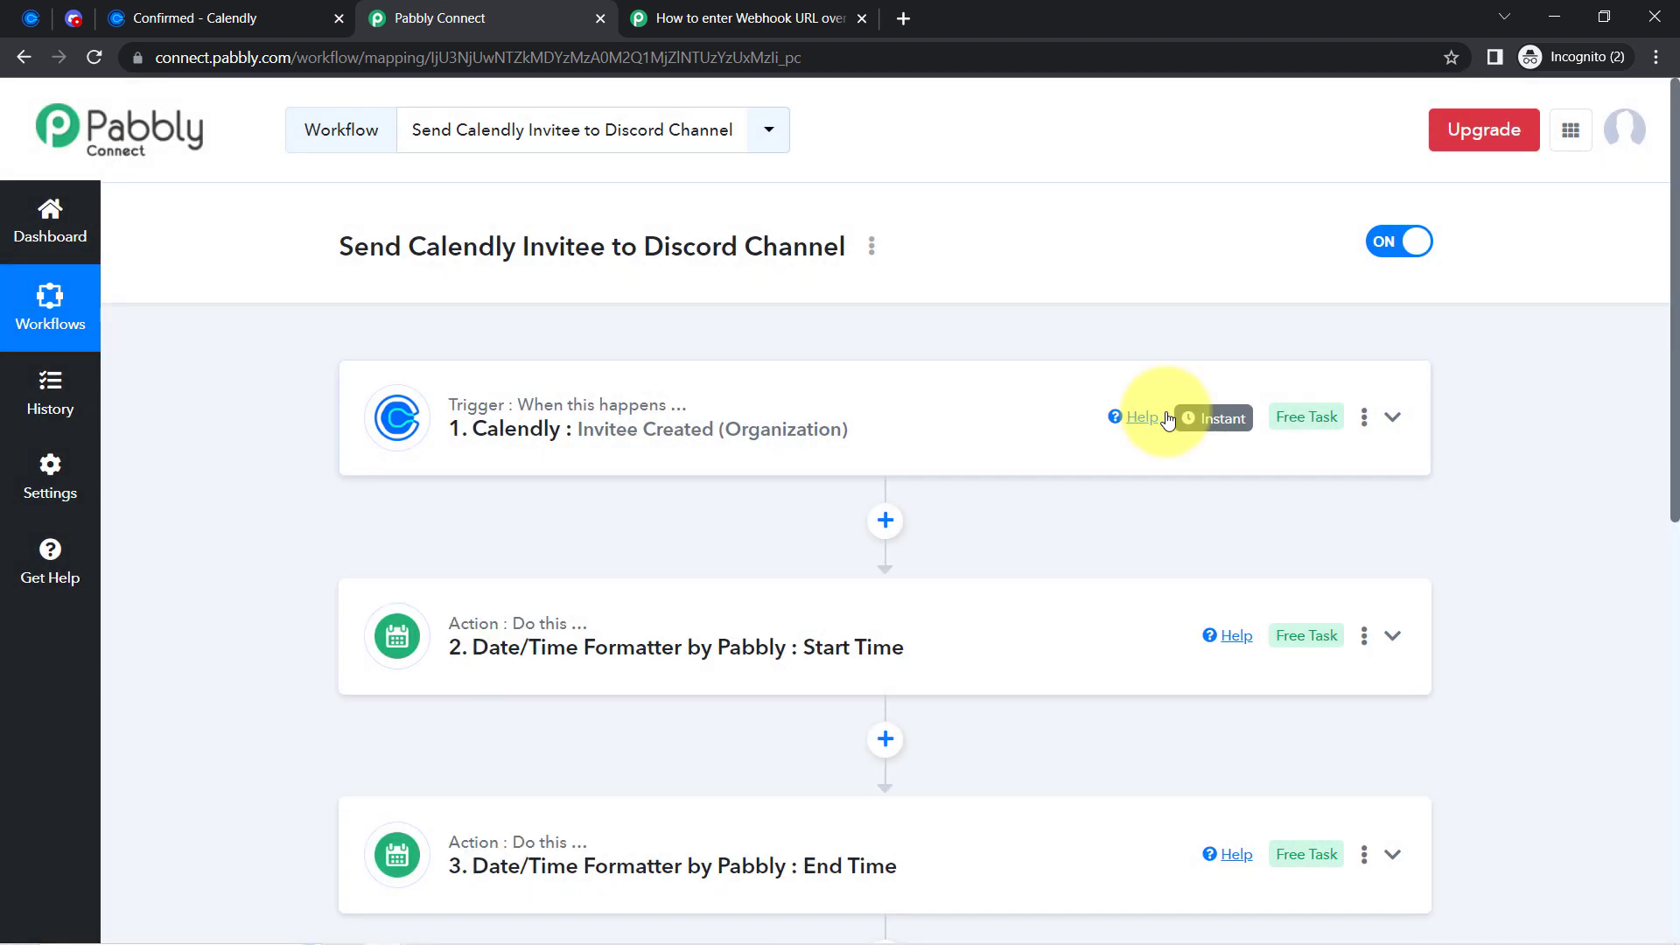